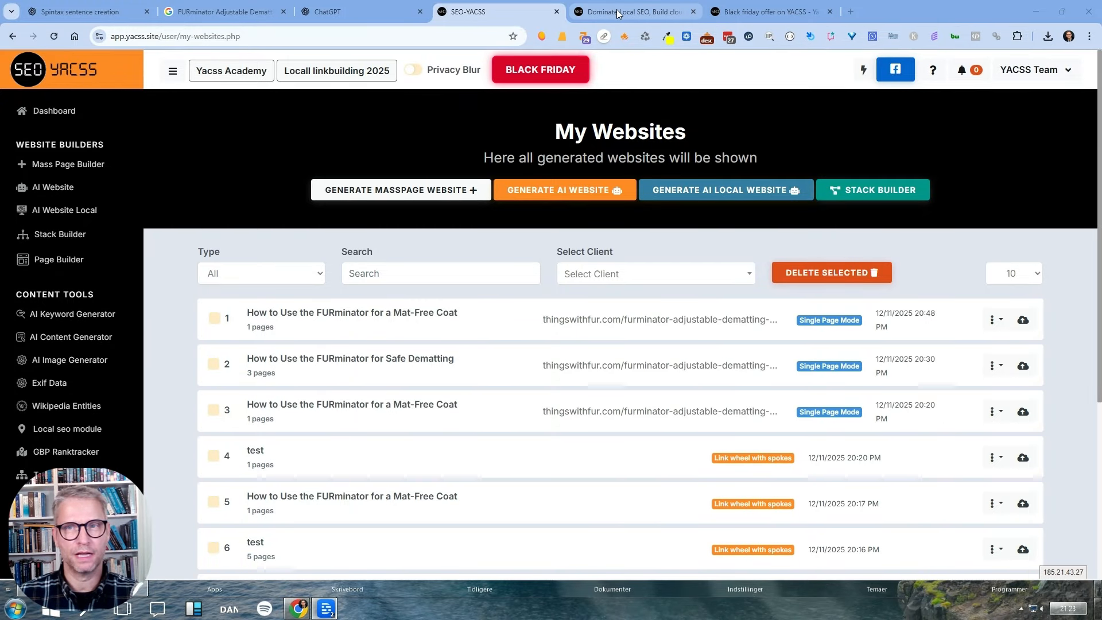
# Open the YACSS homepage and highlight the yearly price in the Black Friday 2025 offer.
pyautogui.click(753, 17)
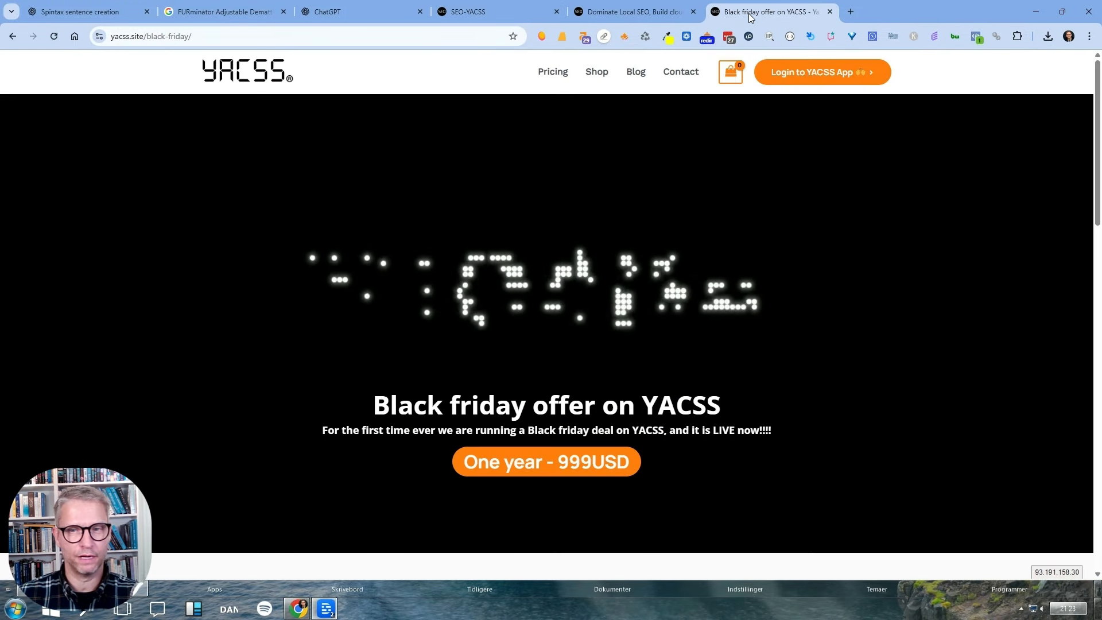
pyautogui.click(632, 11)
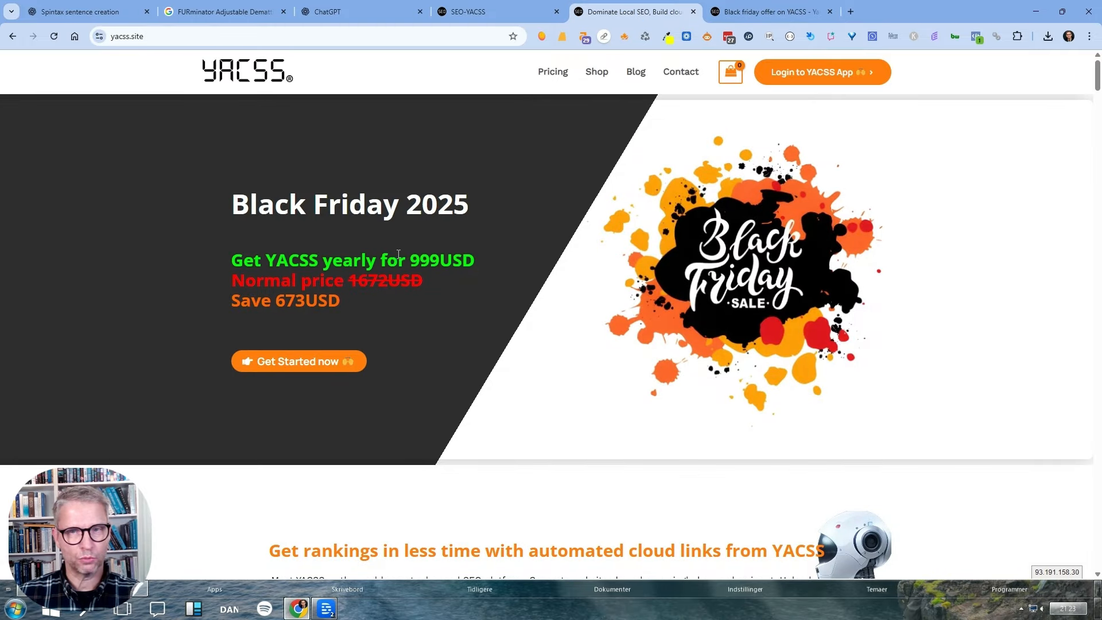
pyautogui.moveTo(487, 264); pyautogui.dragTo(331, 255)
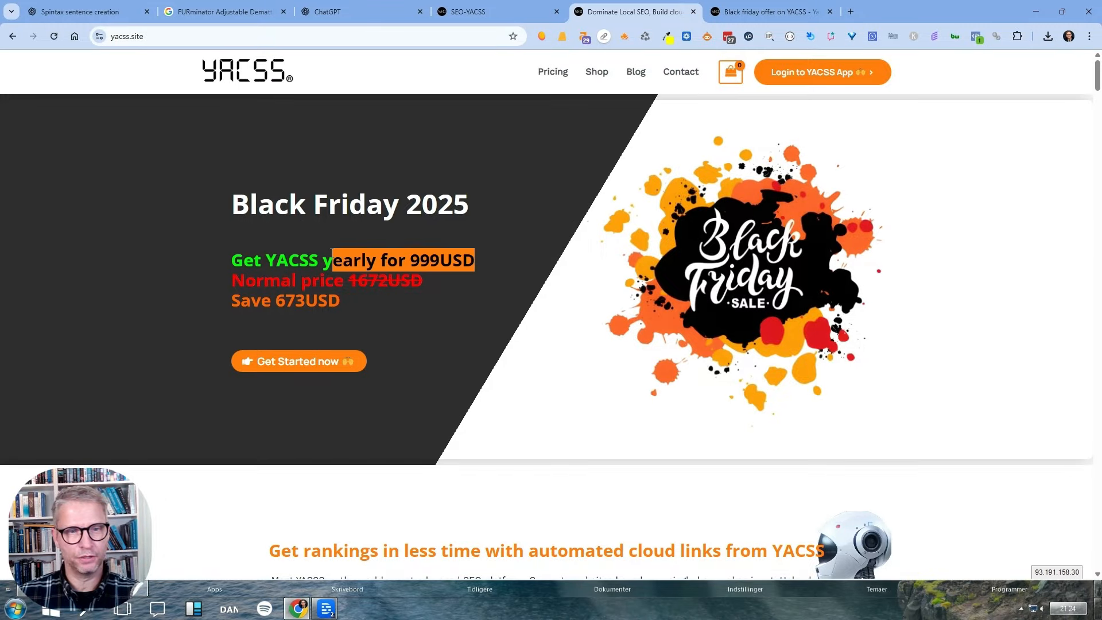
pyautogui.click(367, 229)
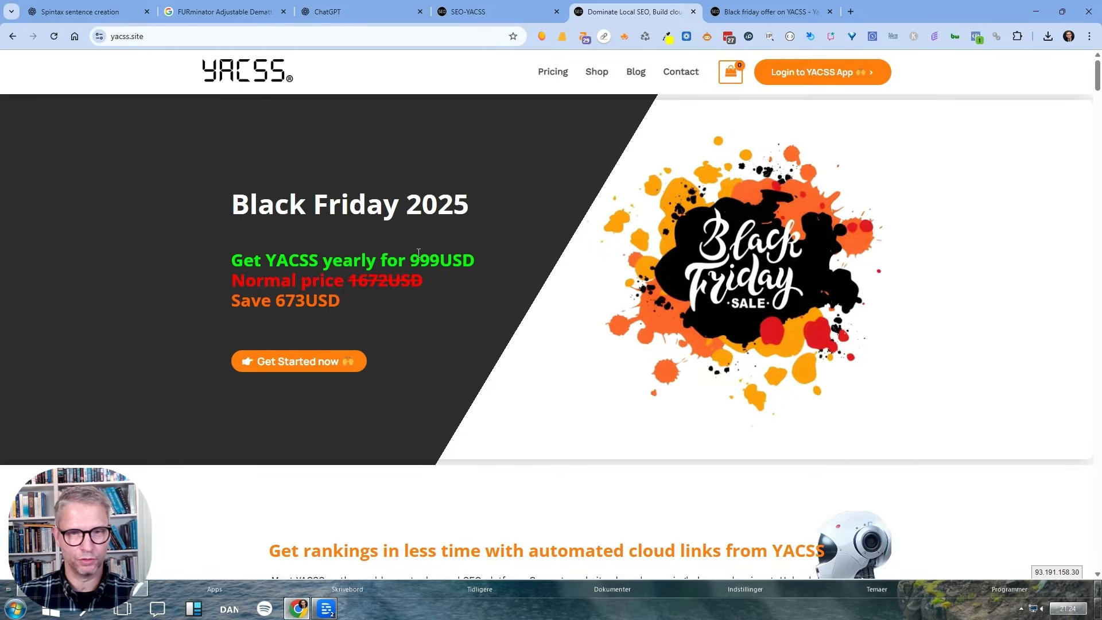
pyautogui.moveTo(410, 260); pyautogui.dragTo(438, 262)
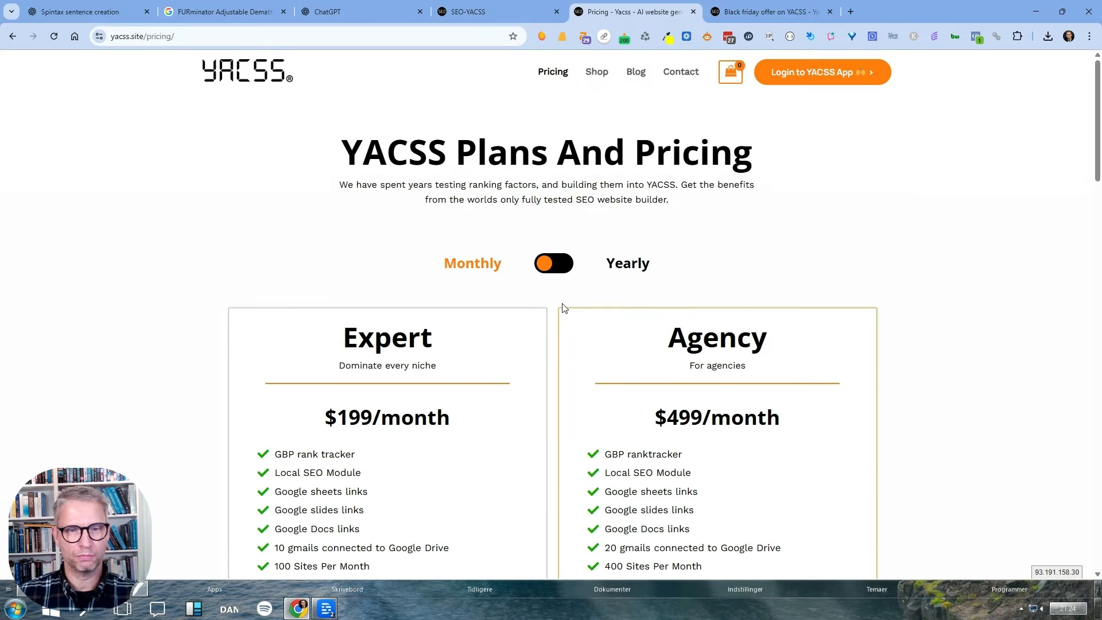
# Compare the Expert plan's monthly and yearly prices on the YACSS pricing page.
pyautogui.scroll(-3, 561, 310)
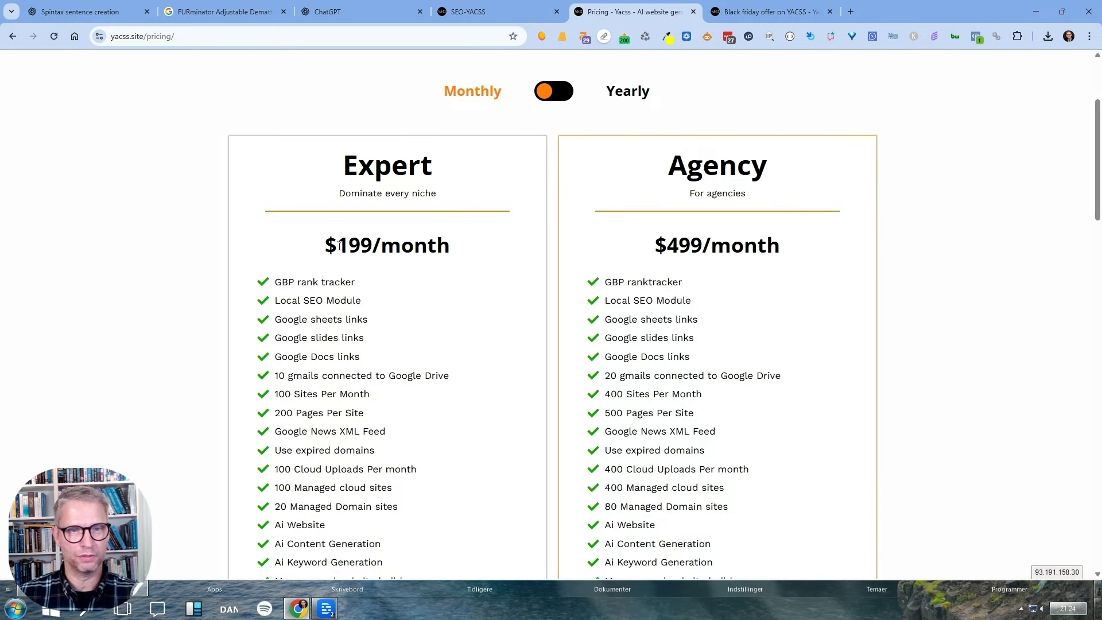
pyautogui.moveTo(339, 245); pyautogui.dragTo(485, 273)
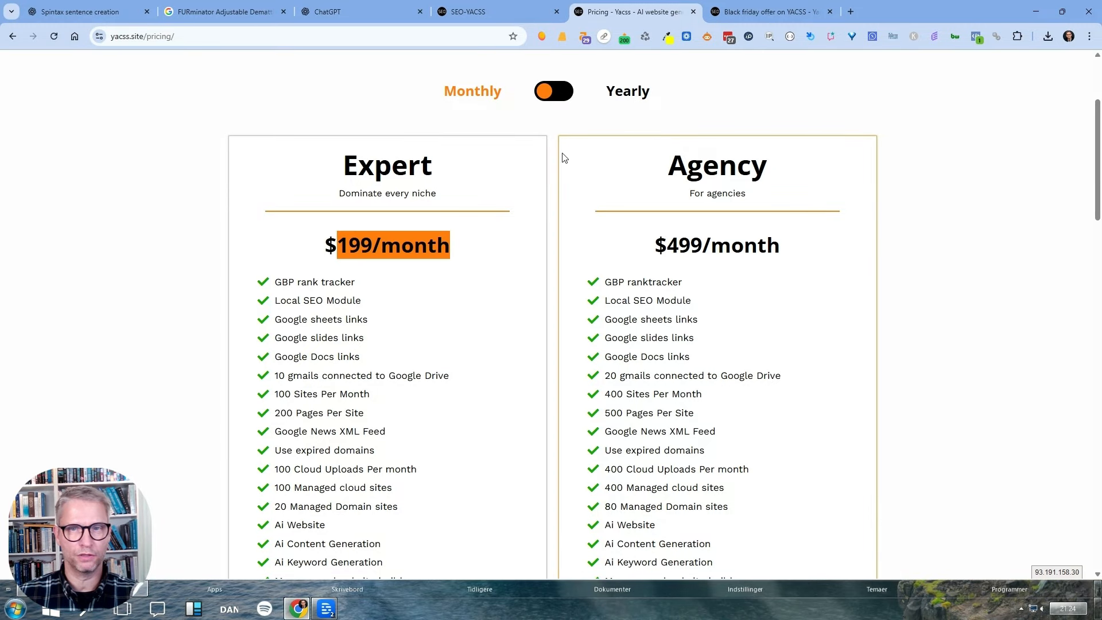
pyautogui.click(555, 92)
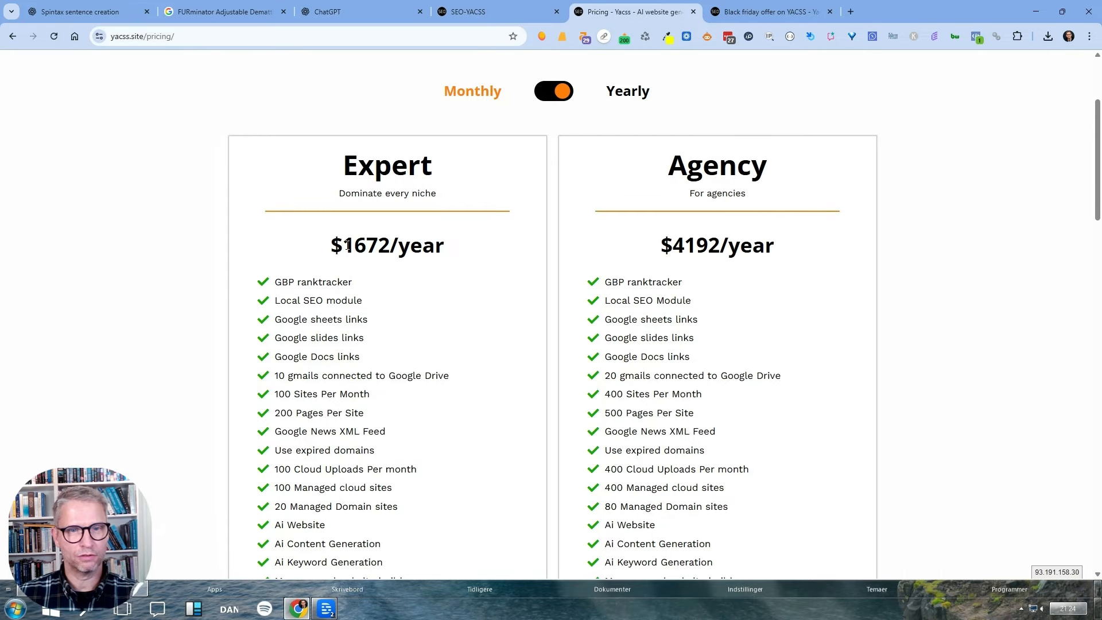
pyautogui.moveTo(347, 246); pyautogui.dragTo(447, 249)
pyautogui.scroll(2, 396, 259)
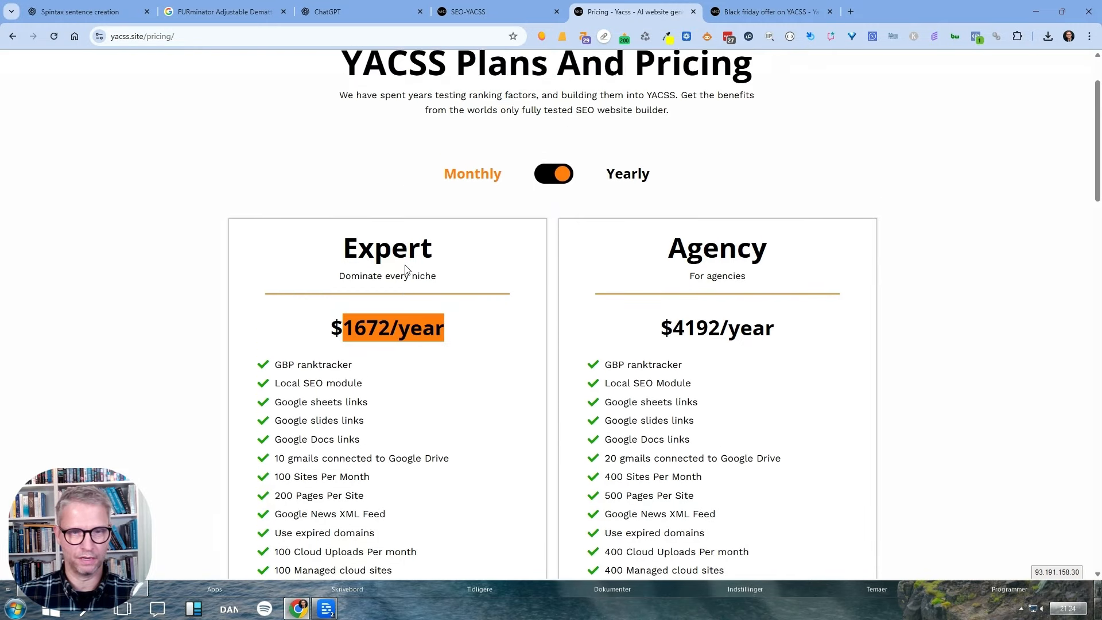
# Return to the YACSS homepage and highlight the saving amount in the Black Friday offer.
pyautogui.hotkey('alt', 'Left')
pyautogui.moveTo(342, 301); pyautogui.dragTo(276, 304)
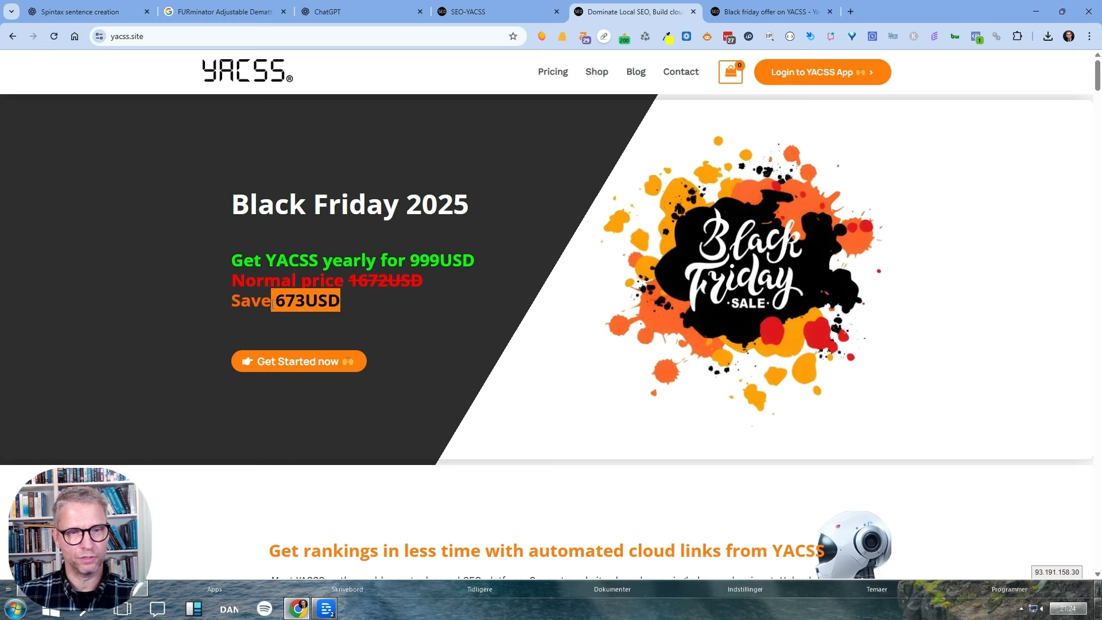
pyautogui.click(275, 301)
pyautogui.moveTo(275, 301); pyautogui.dragTo(343, 300)
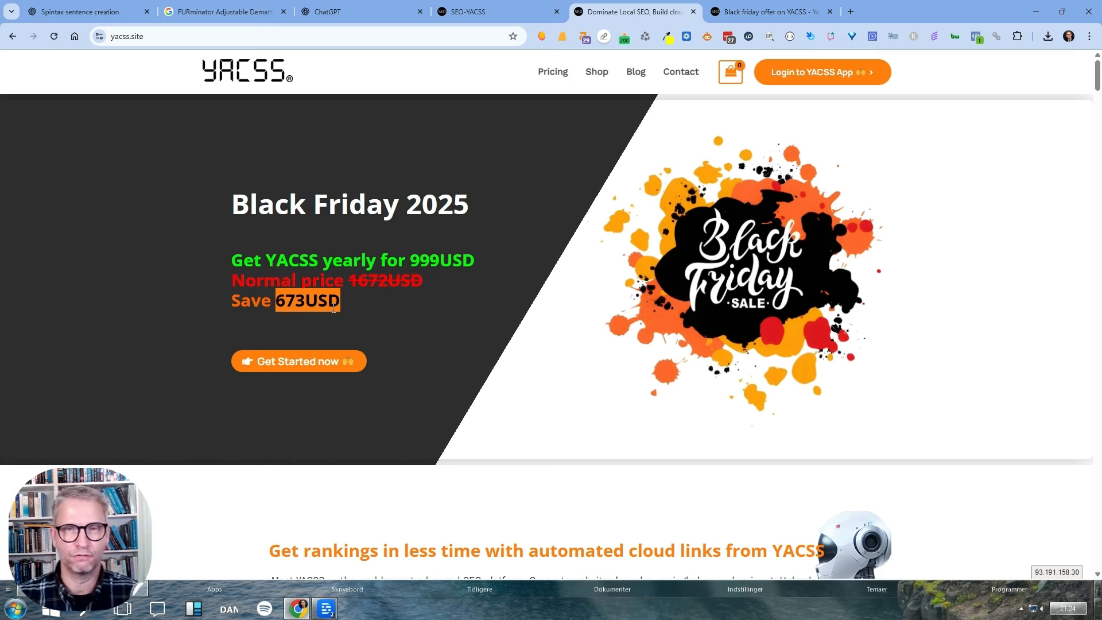
pyautogui.click(446, 281)
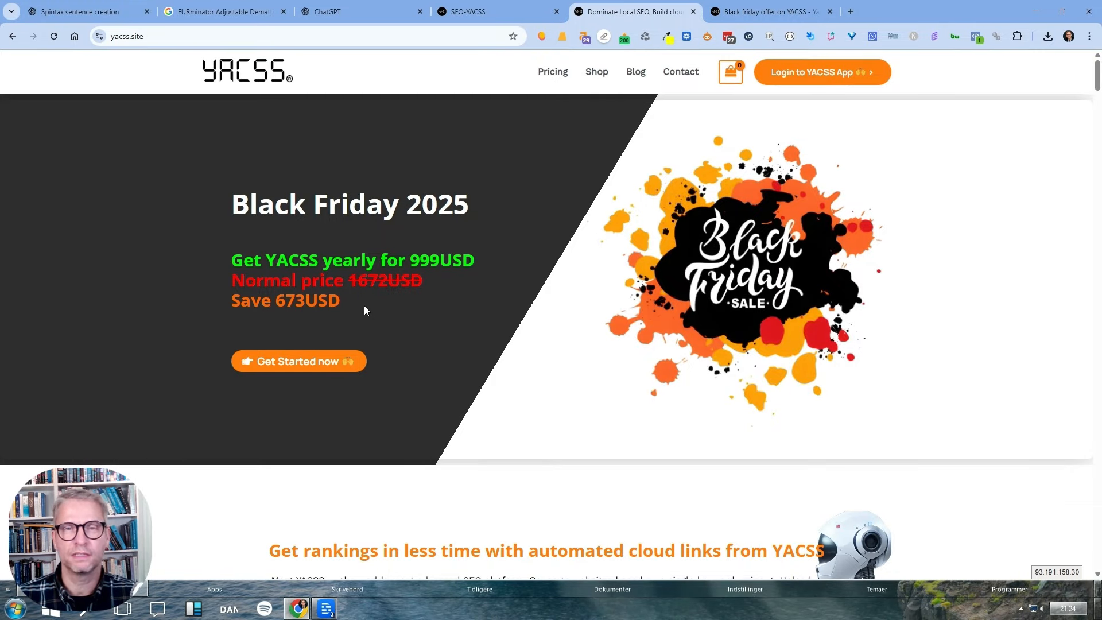
# Review the features included in the one-year Expert100 plan on the Black Friday offer page.
pyautogui.click(804, 15)
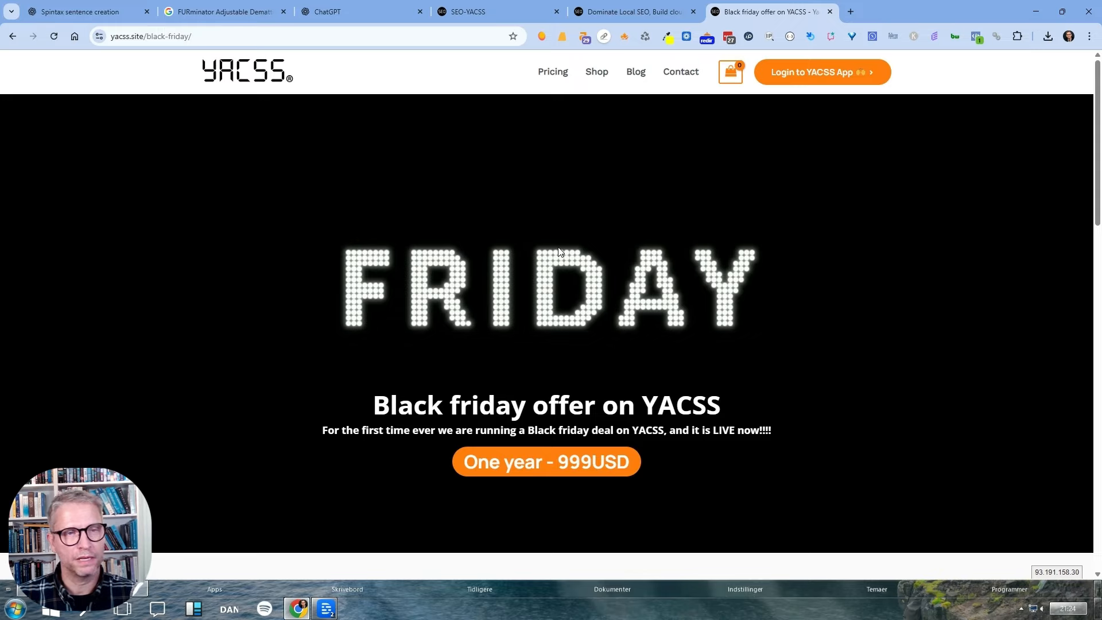
pyautogui.scroll(-10, 560, 253)
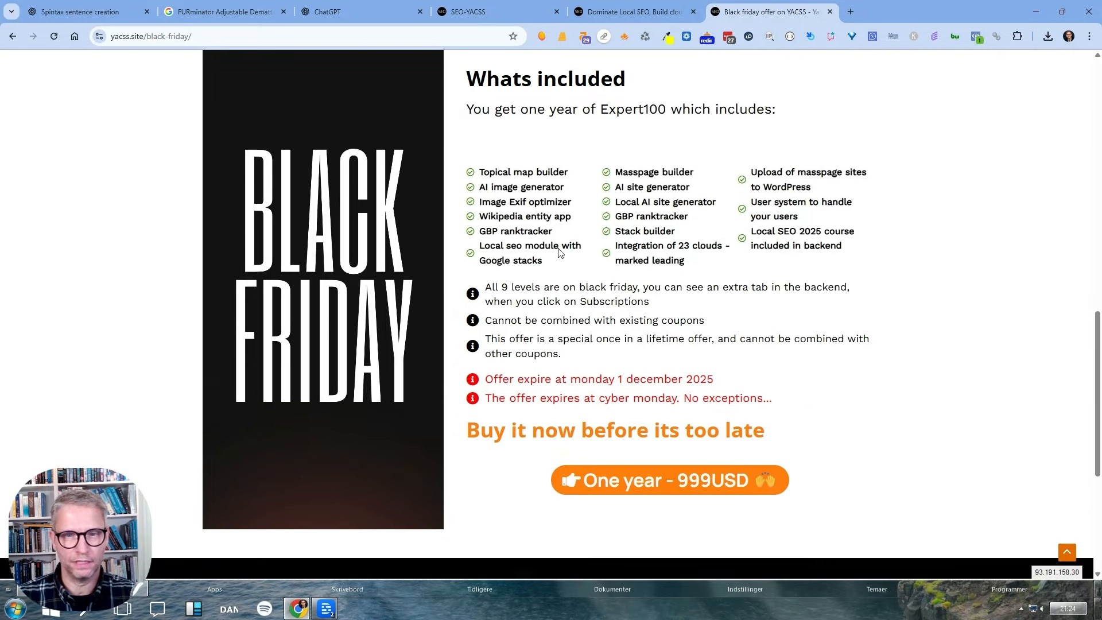
pyautogui.scroll(1, 560, 253)
pyautogui.moveTo(480, 229)
pyautogui.mouseDown()
pyautogui.moveTo(574, 231)
pyautogui.moveTo(477, 232)
pyautogui.mouseUp()
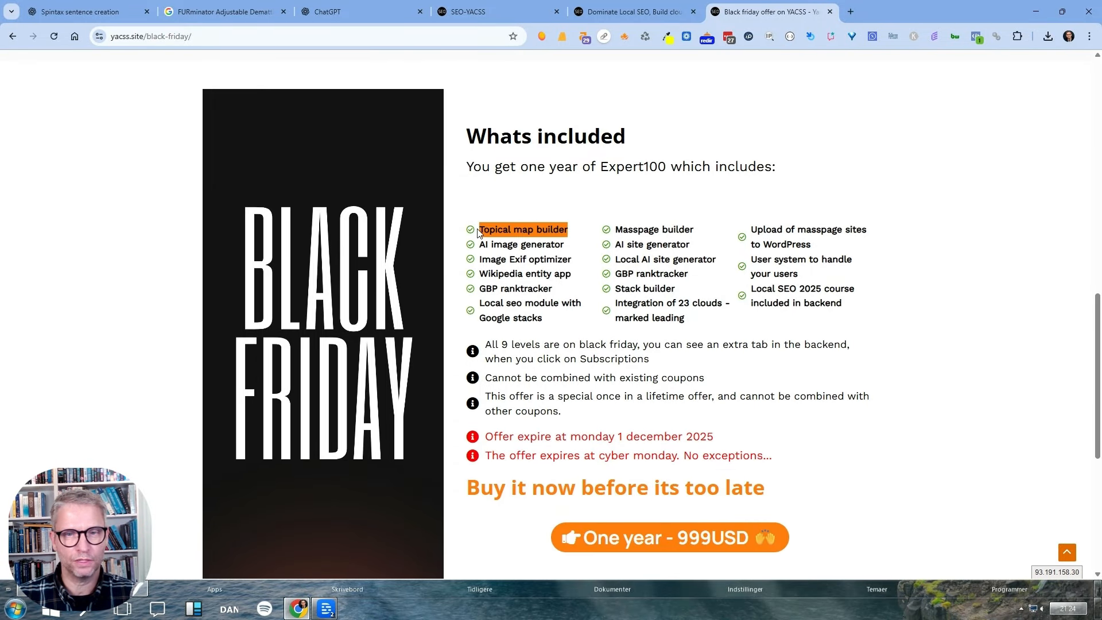
pyautogui.click(531, 226)
pyautogui.moveTo(685, 230); pyautogui.dragTo(638, 229)
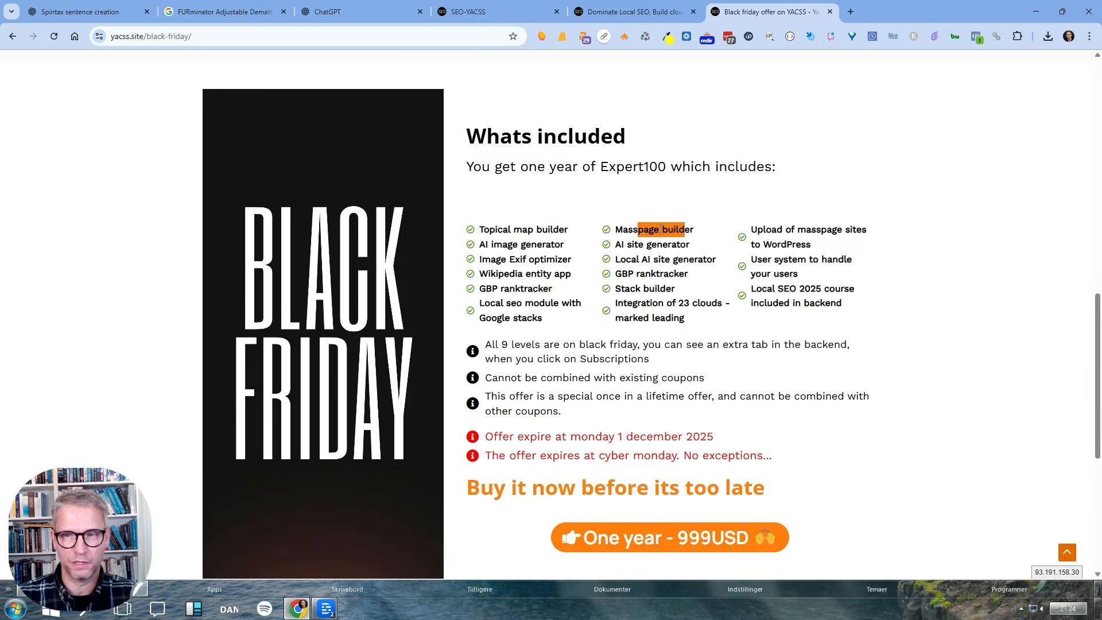
pyautogui.click(832, 228)
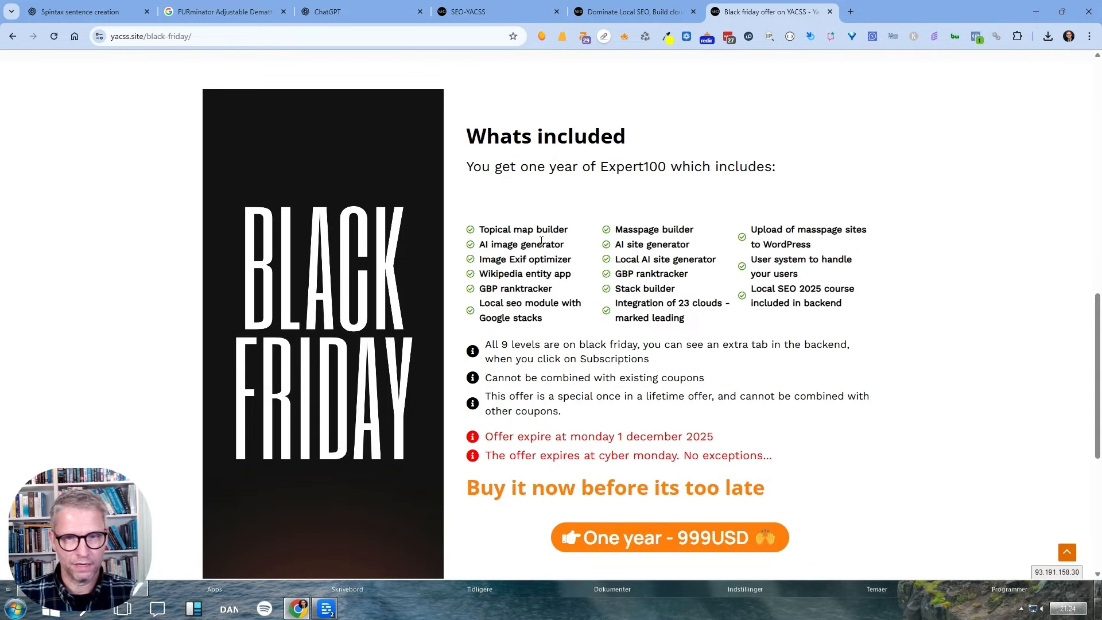
pyautogui.moveTo(541, 244); pyautogui.dragTo(480, 244)
pyautogui.scroll(-6, 649, 317)
pyautogui.scroll(15, 652, 315)
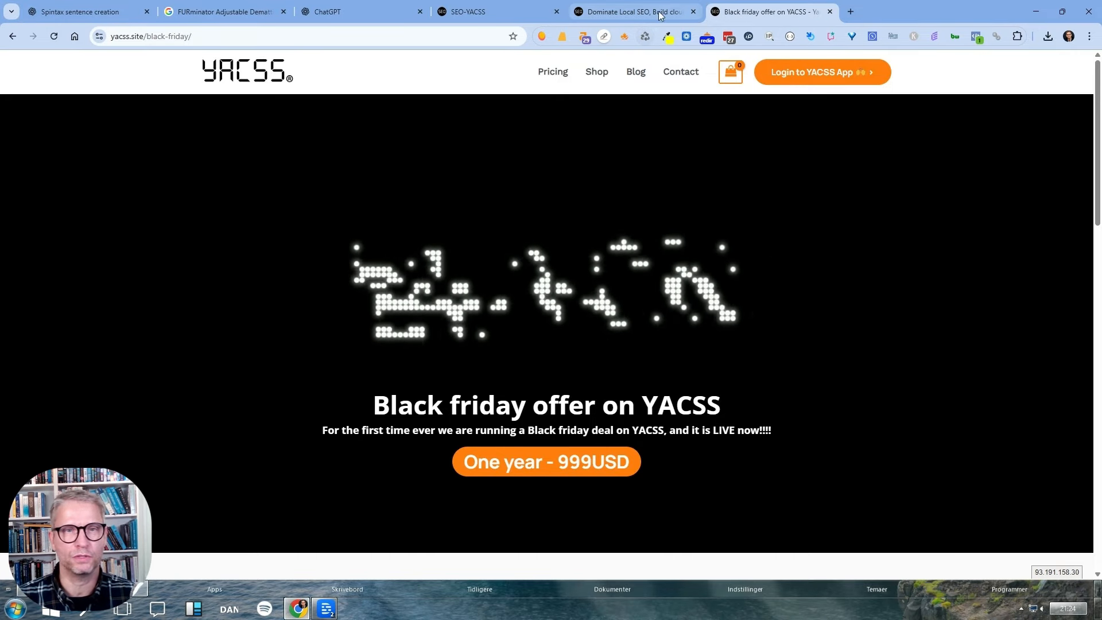
# Look through the tools in the SEO-YACSS app, including the Topical Map list and the Mass Page Builder.
pyautogui.click(525, 16)
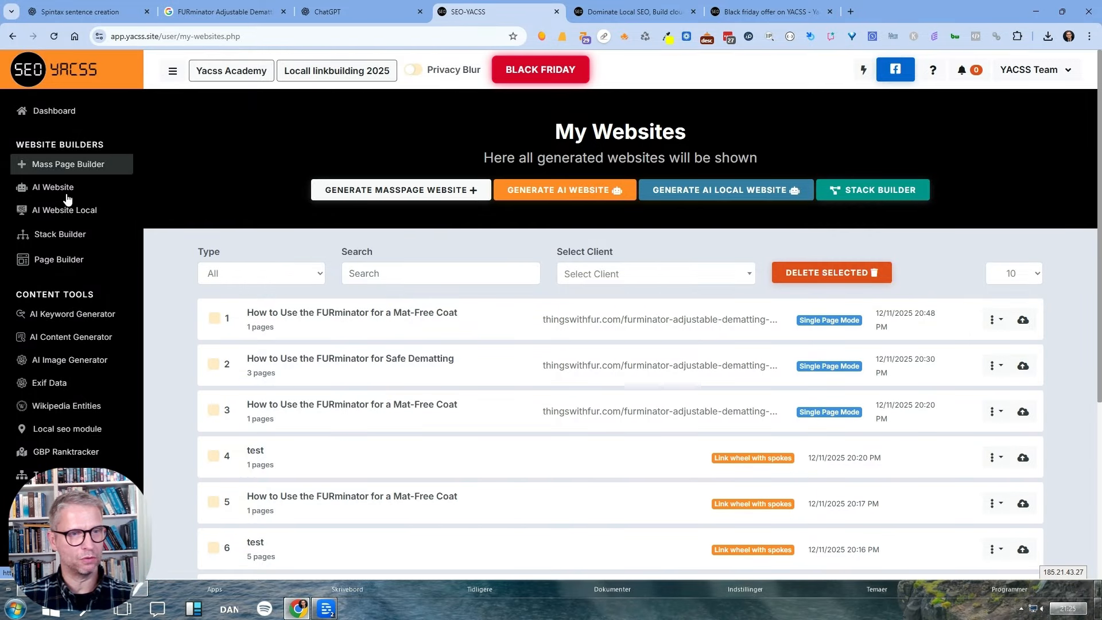
pyautogui.scroll(-6, 78, 413)
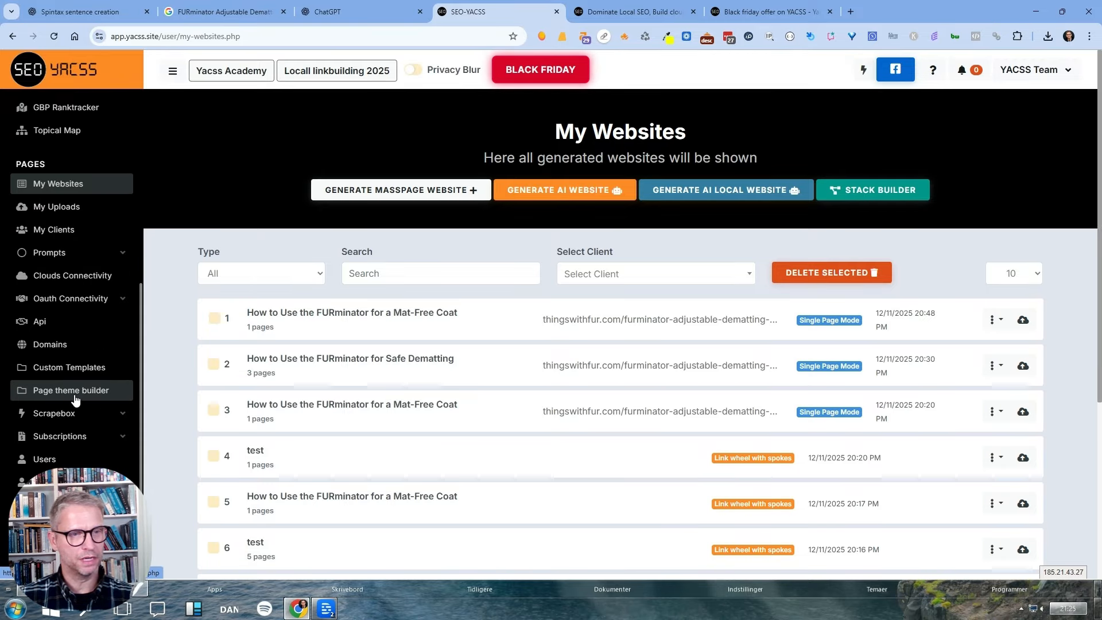
pyautogui.scroll(4, 72, 396)
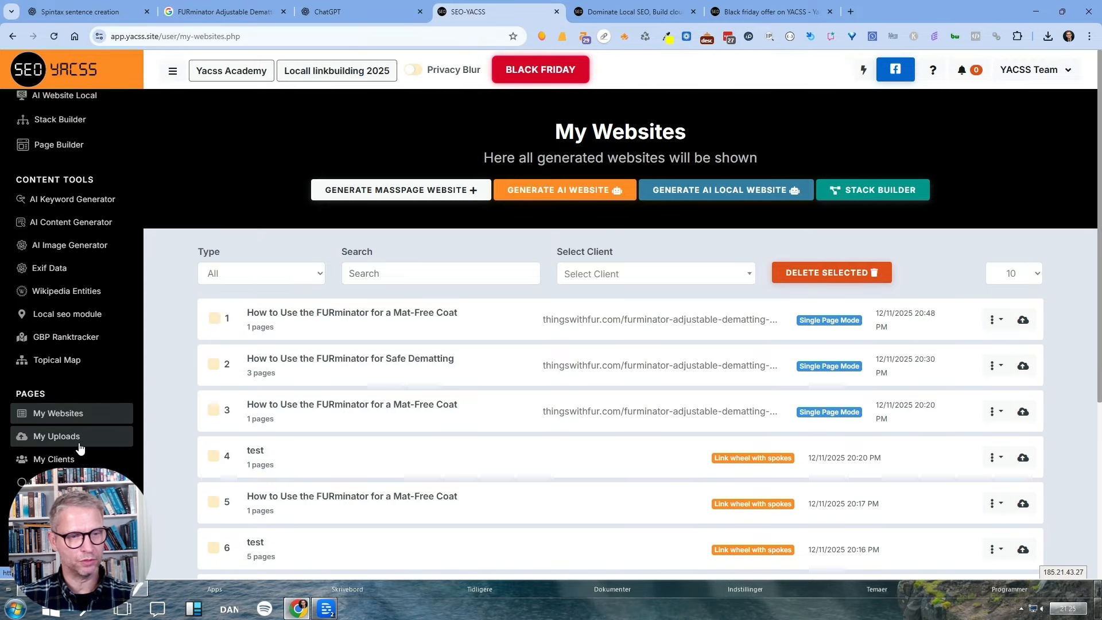
pyautogui.scroll(-3, 78, 425)
pyautogui.click(78, 313)
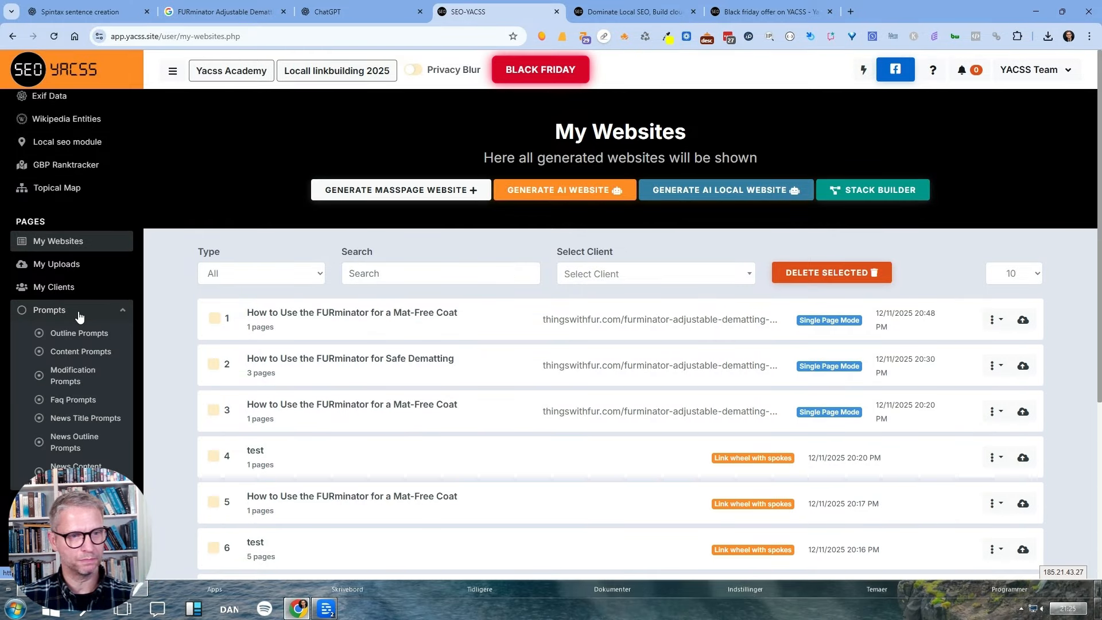
pyautogui.click(80, 314)
pyautogui.scroll(5, 86, 402)
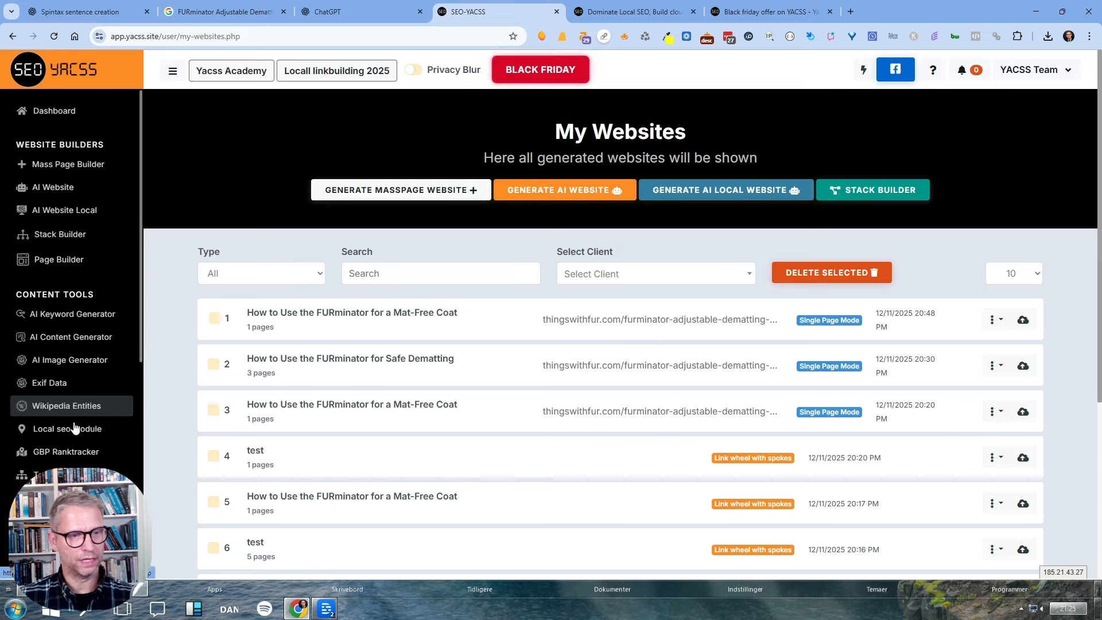
pyautogui.click(41, 475)
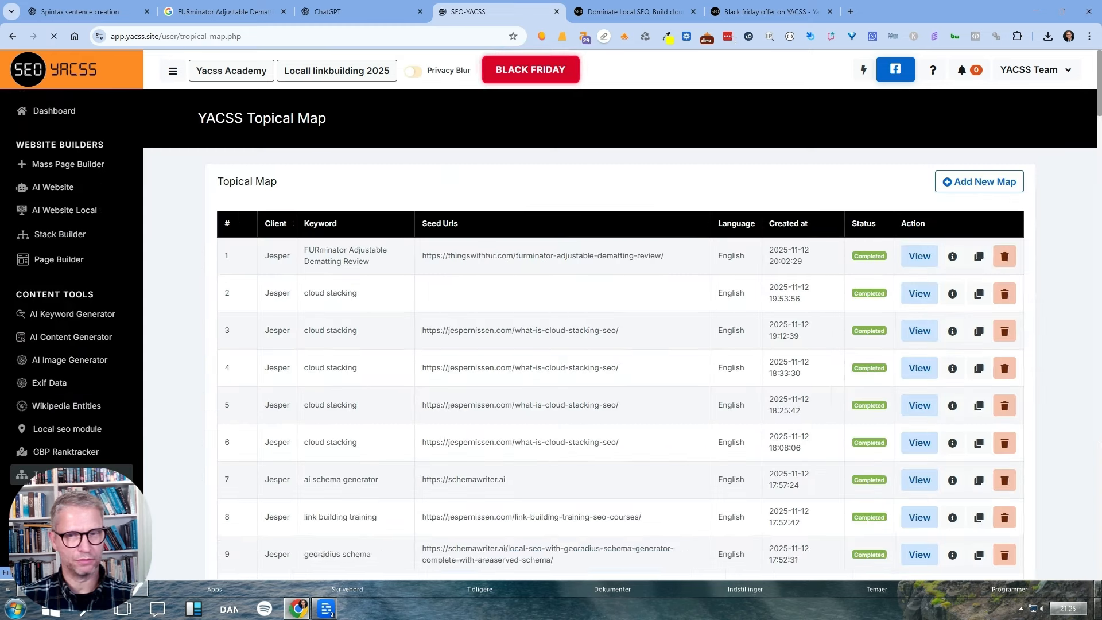
pyautogui.click(74, 168)
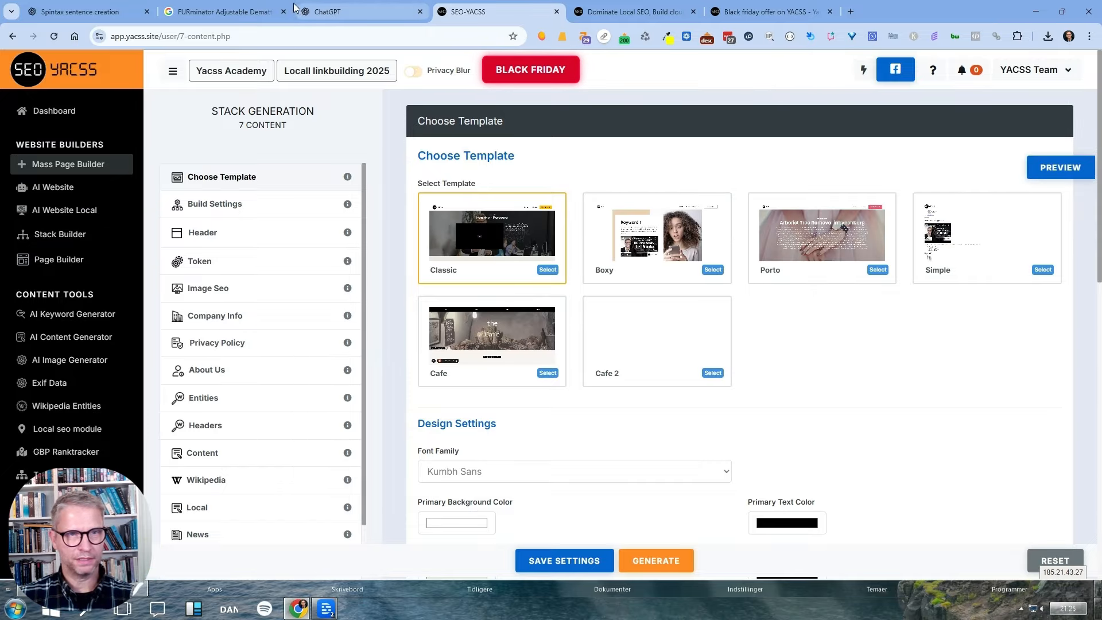
# Open the thingswithfur.com homepage in a new browser tab.
pyautogui.click(207, 13)
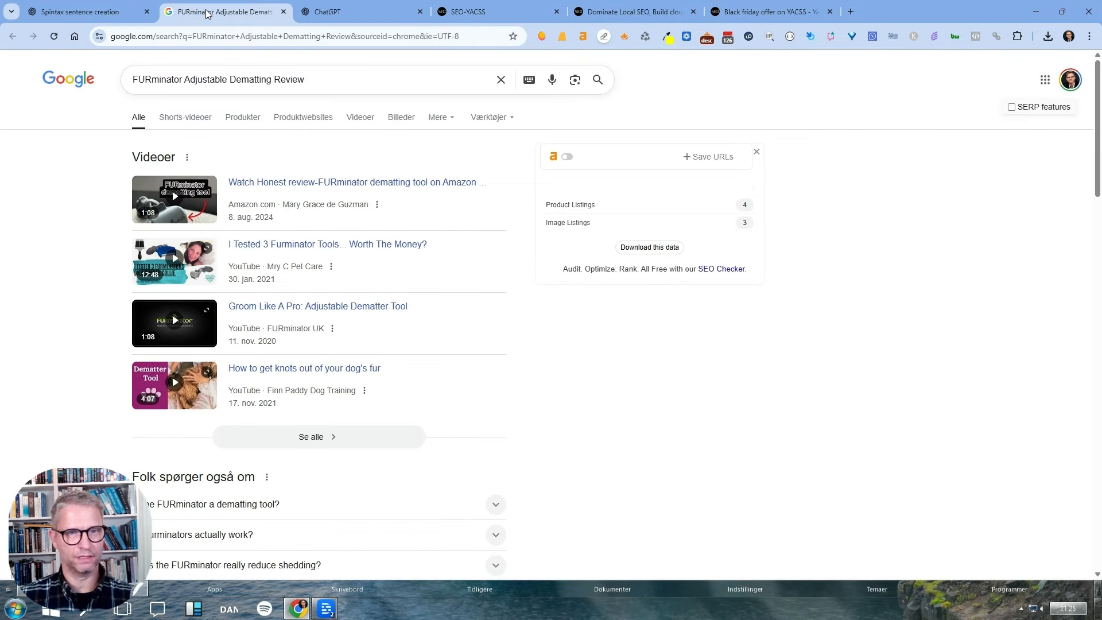
pyautogui.click(851, 12)
pyautogui.write('thingswithfur.com/furminator-adjustable-dematter-tool-review/')
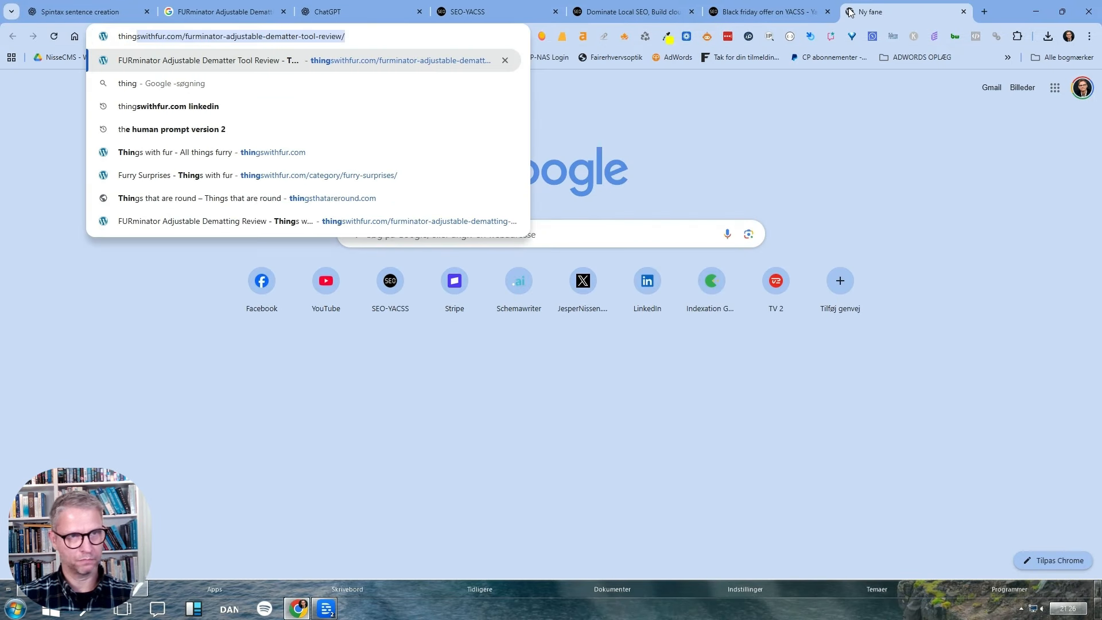
pyautogui.press('Return')
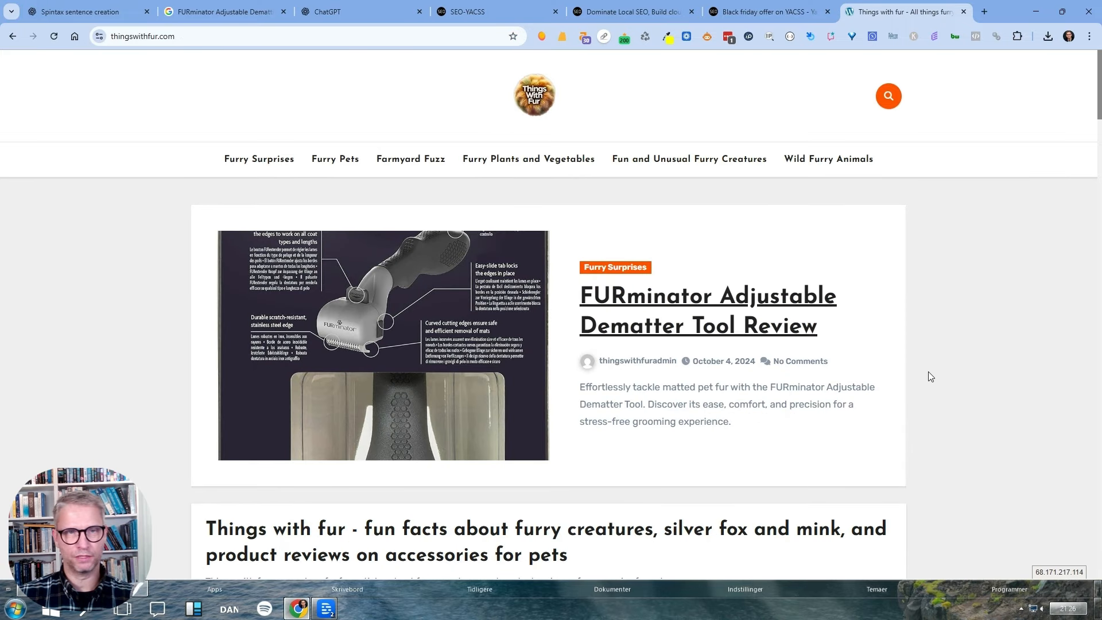
# Examine the Things with fur homepage, covering its featured reviews, Ahrefs content report and introductory text.
pyautogui.click(876, 352)
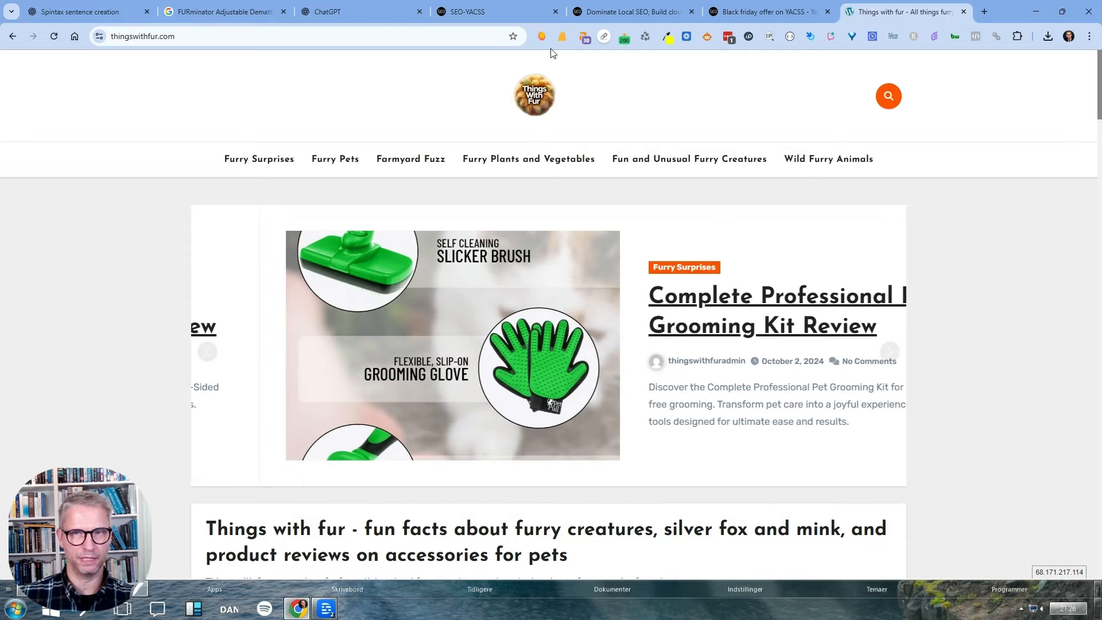
pyautogui.click(584, 37)
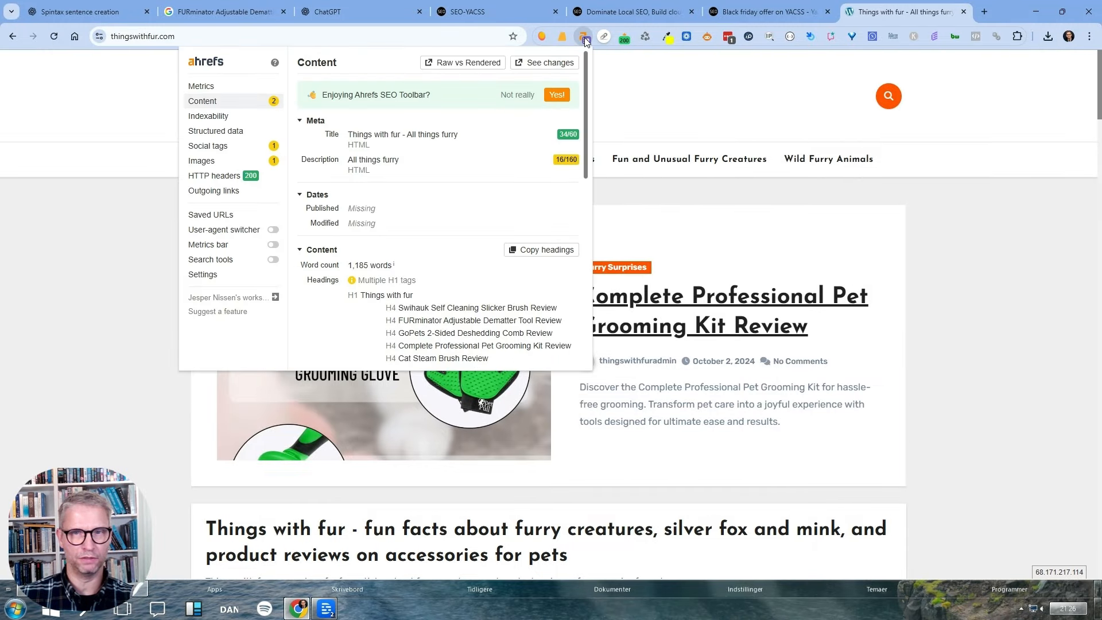
pyautogui.click(975, 163)
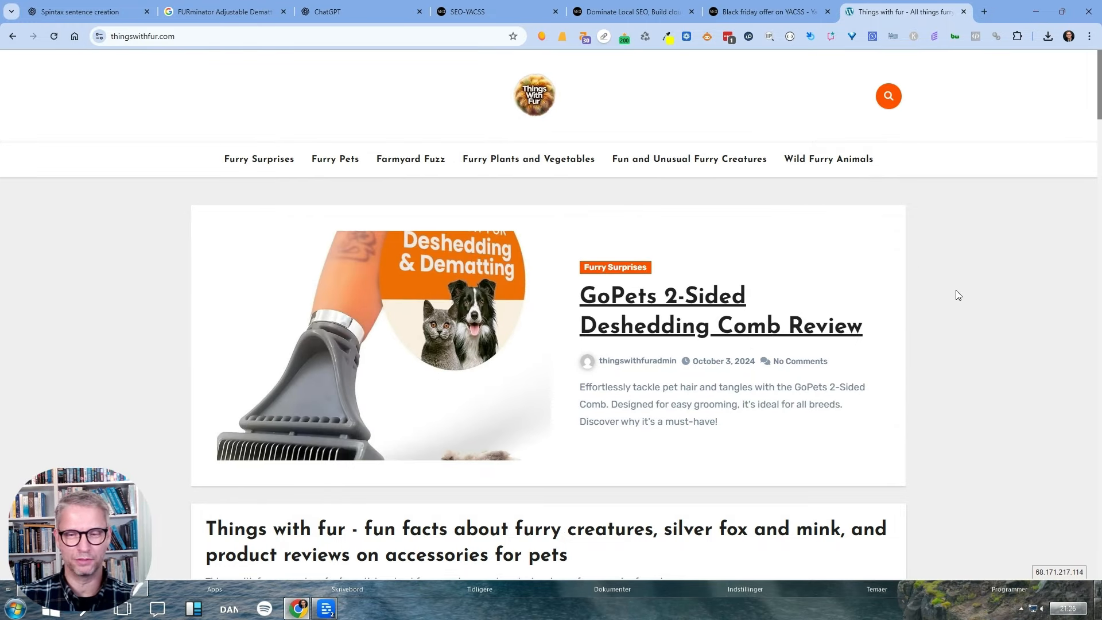
pyautogui.scroll(-7, 957, 298)
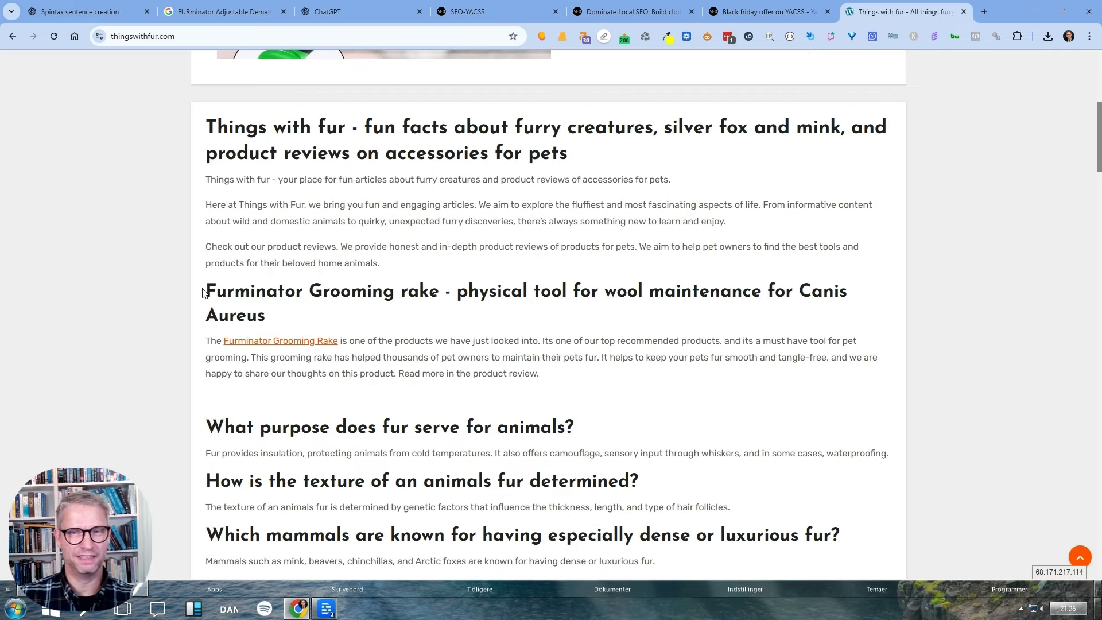
pyautogui.scroll(7, 746, 320)
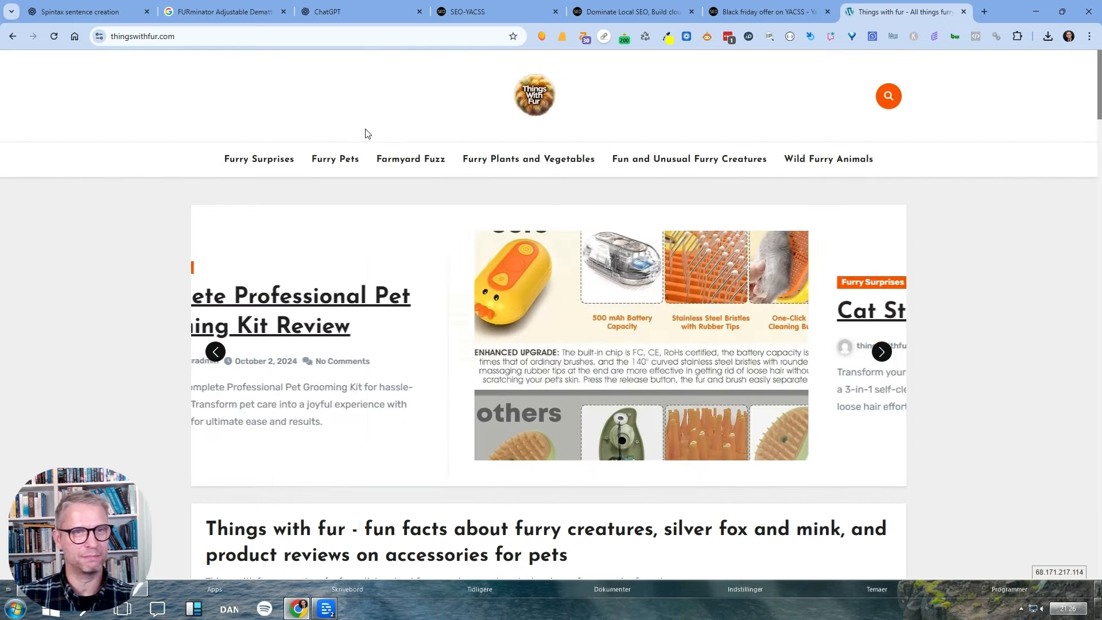
# Return to the Google results for "FURminator Adjustable Dematting Review" and highlight the search query.
pyautogui.click(221, 11)
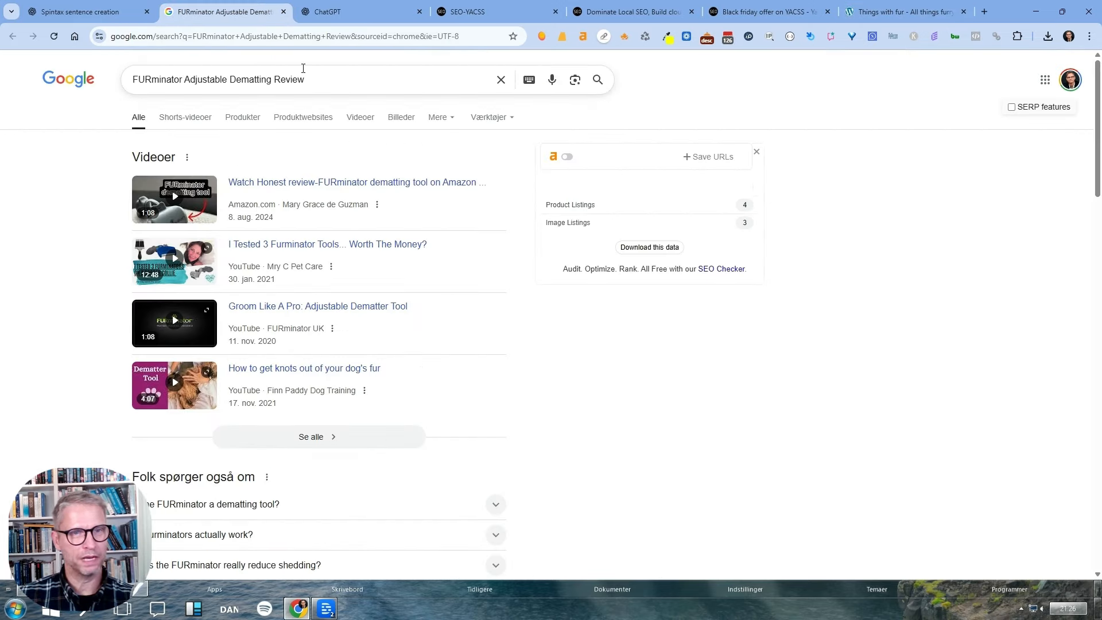
pyautogui.moveTo(316, 78); pyautogui.dragTo(131, 78)
pyautogui.click(204, 76)
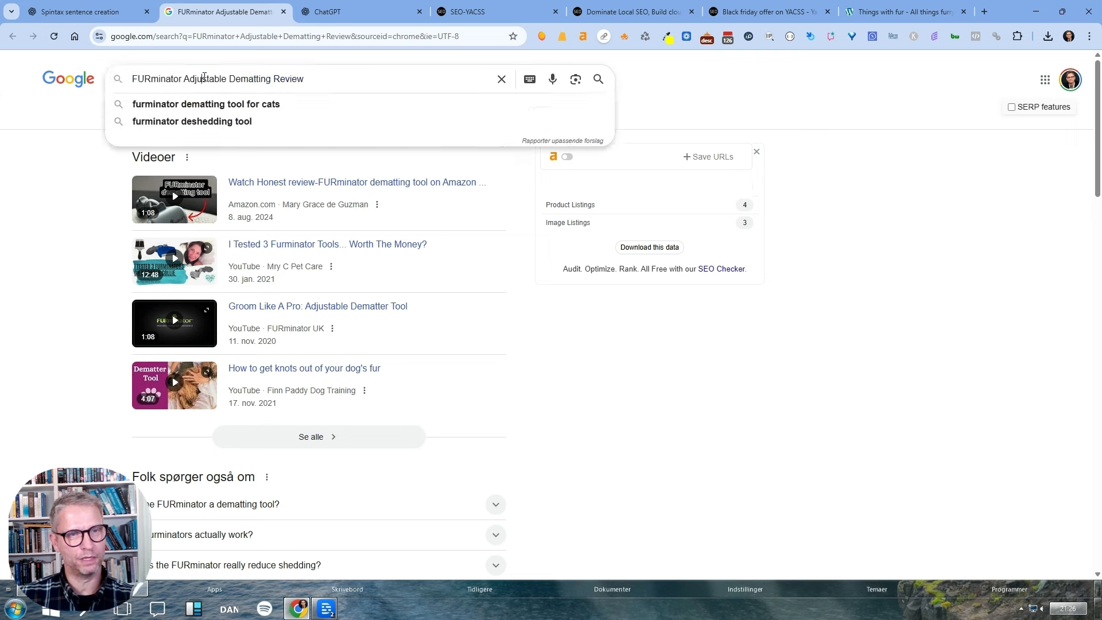
# Search Google for "FURminator Adjustable Dematting Review" and open the Things with fur result.
pyautogui.press('Return')
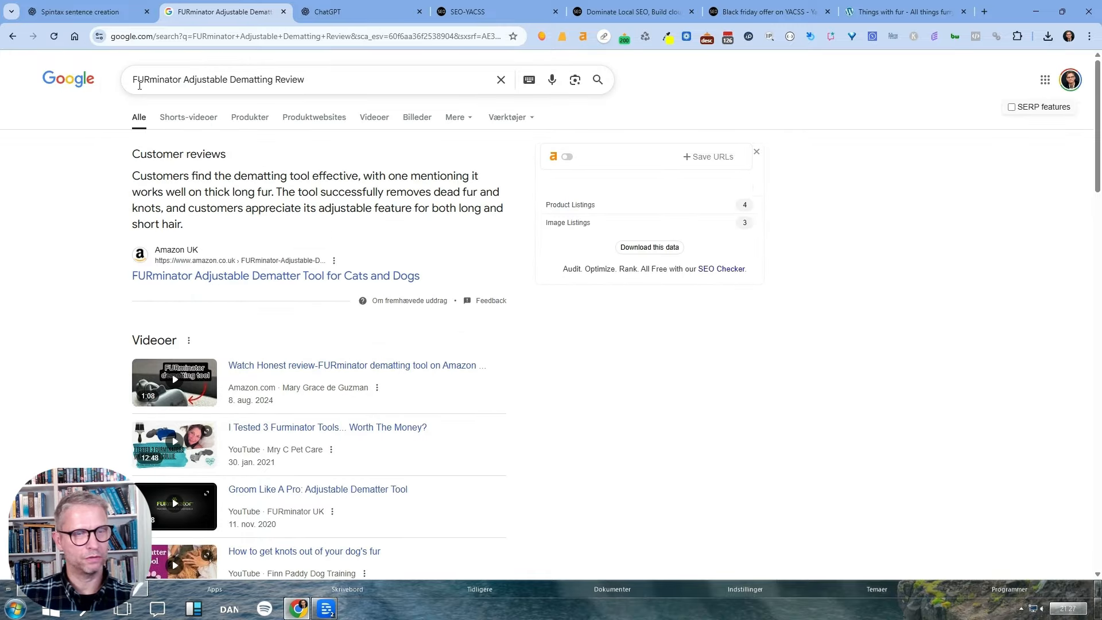
pyautogui.scroll(-15, 267, 92)
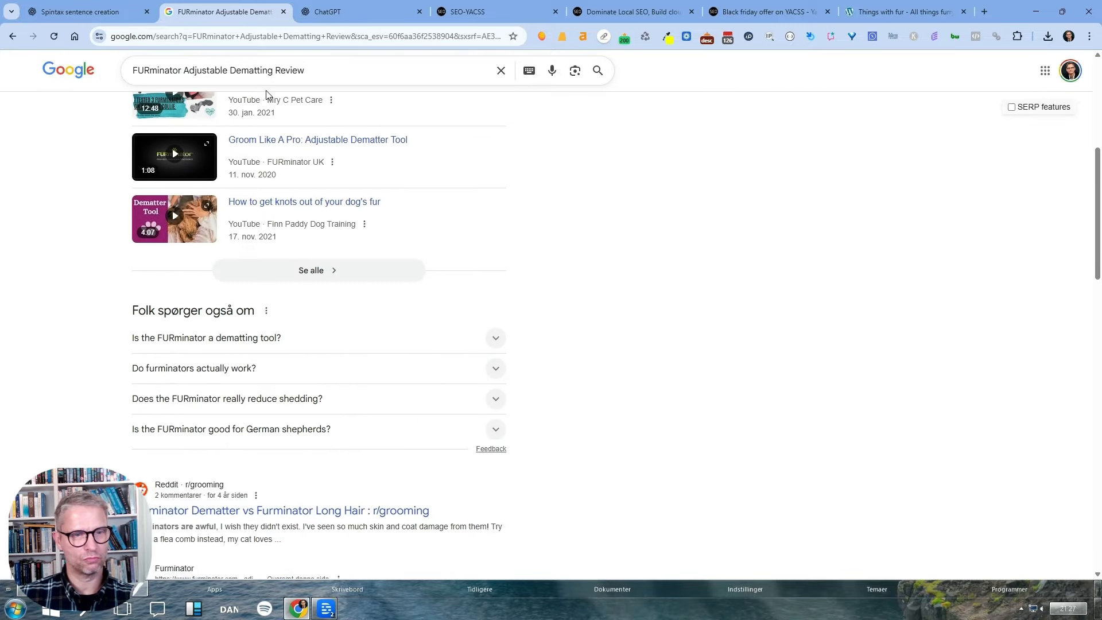
pyautogui.scroll(-5, 266, 94)
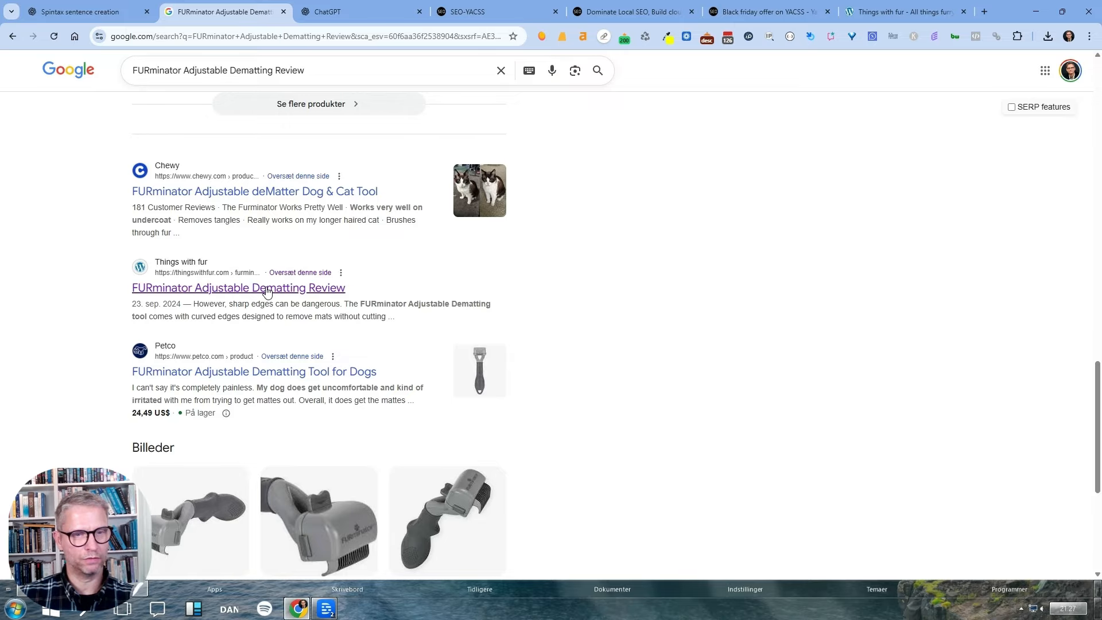
pyautogui.click(267, 292)
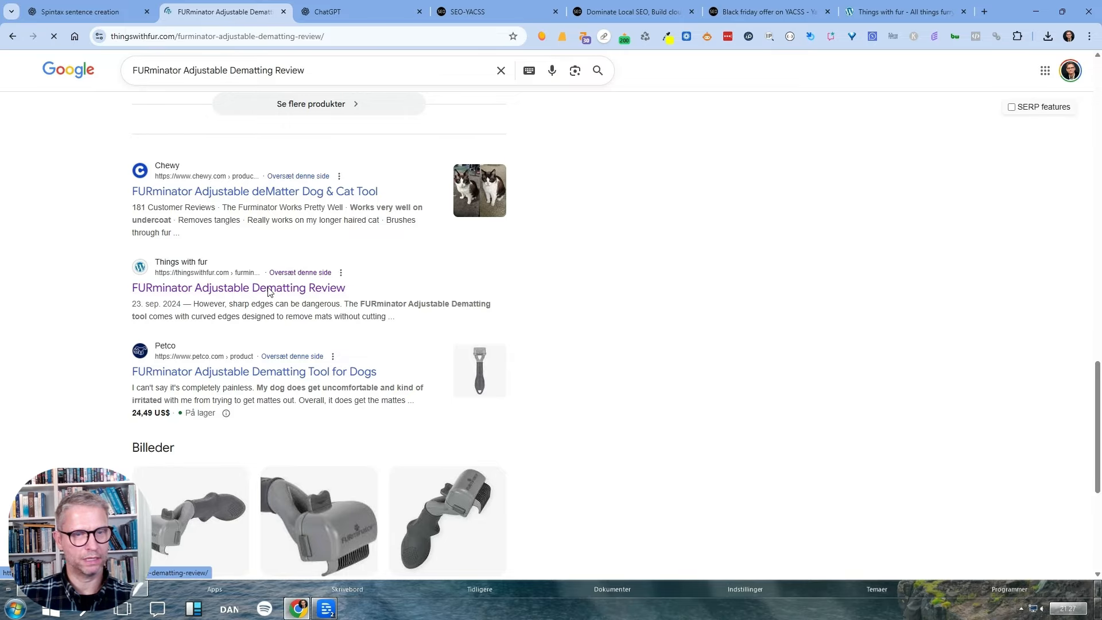
# Look through the FURminator review article on Things with fur, including its video and table of contents, and return to its title.
pyautogui.scroll(-4, 816, 316)
pyautogui.scroll(-10, 818, 320)
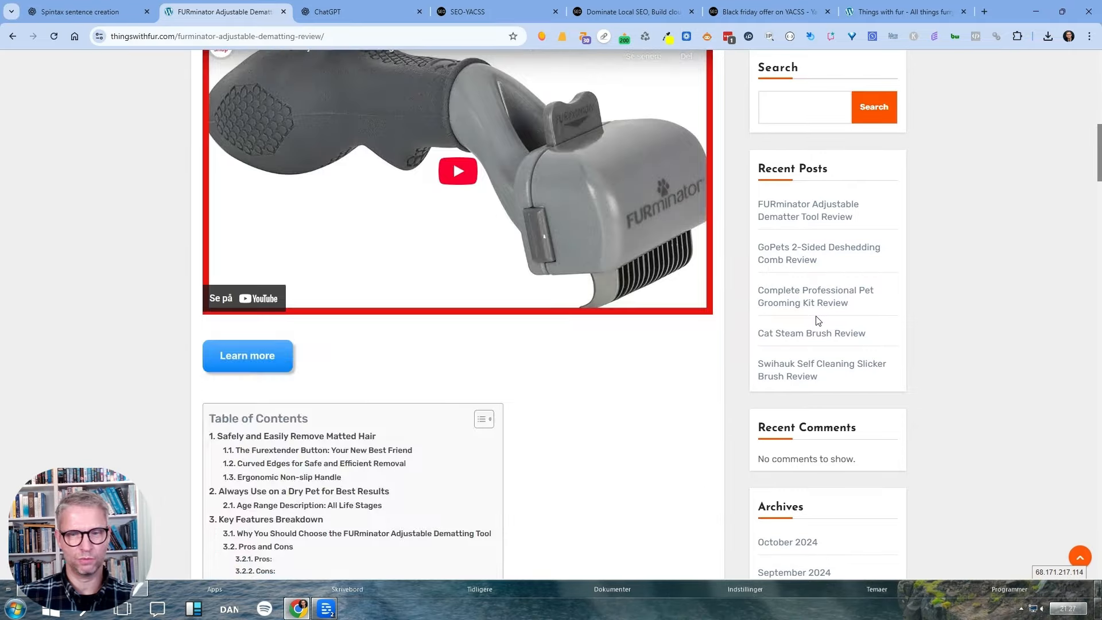
pyautogui.moveTo(1098, 179); pyautogui.dragTo(1013, 75)
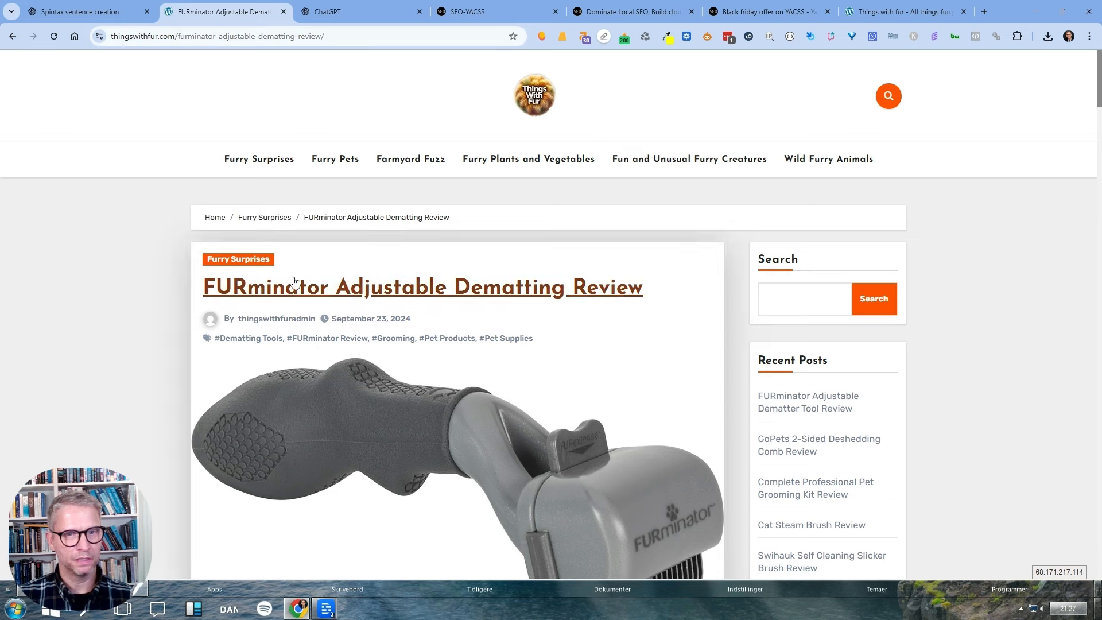
# Open the Topical Map list in SEO-YACSS, look over the fields of the Add New Map form, and close the form.
pyautogui.click(519, 14)
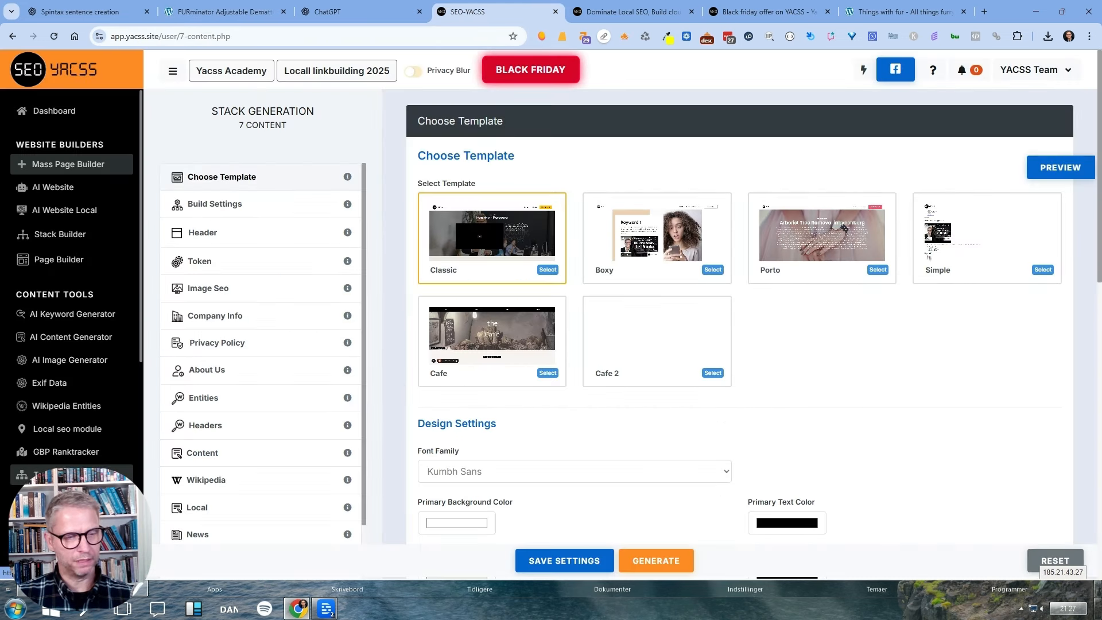
pyautogui.click(81, 430)
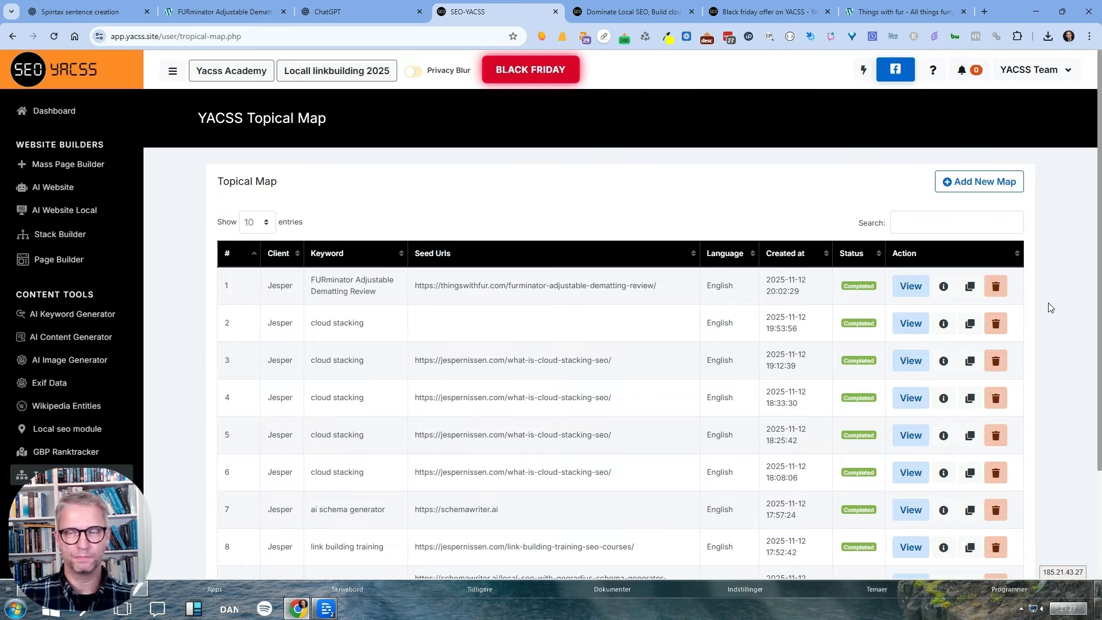
pyautogui.click(989, 184)
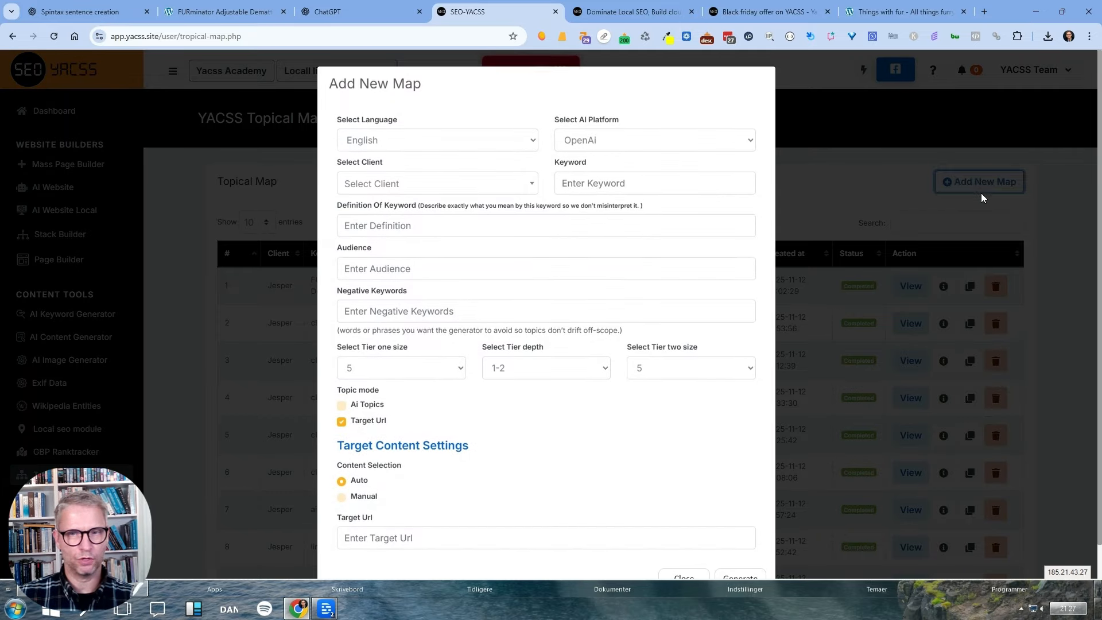
pyautogui.scroll(-1, 548, 166)
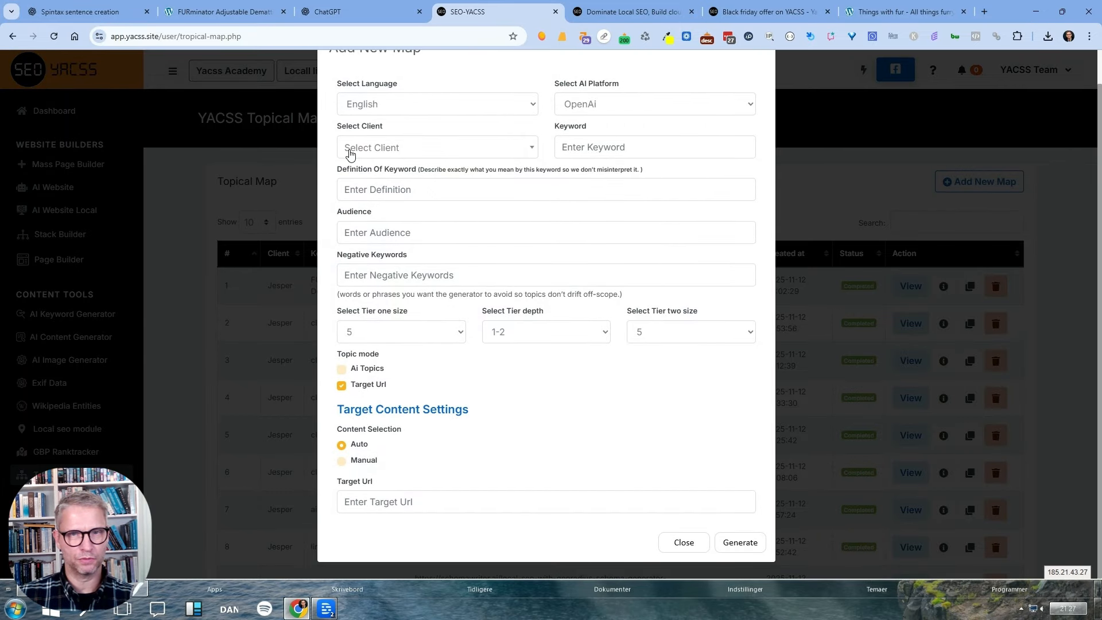
pyautogui.scroll(1, 349, 155)
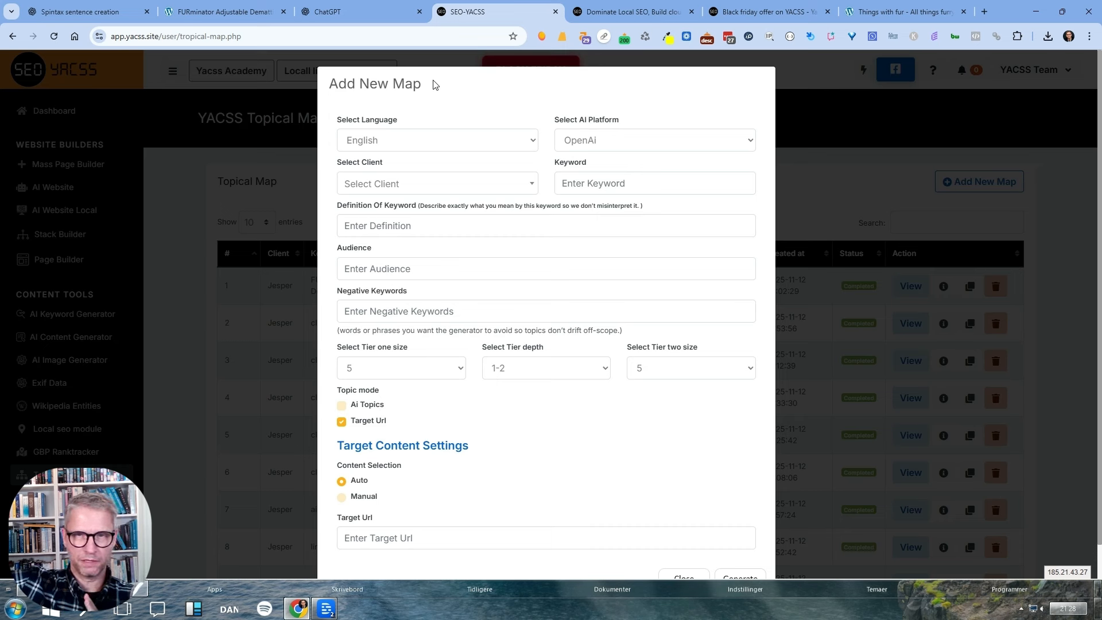
pyautogui.scroll(-1, 399, 224)
pyautogui.click(677, 540)
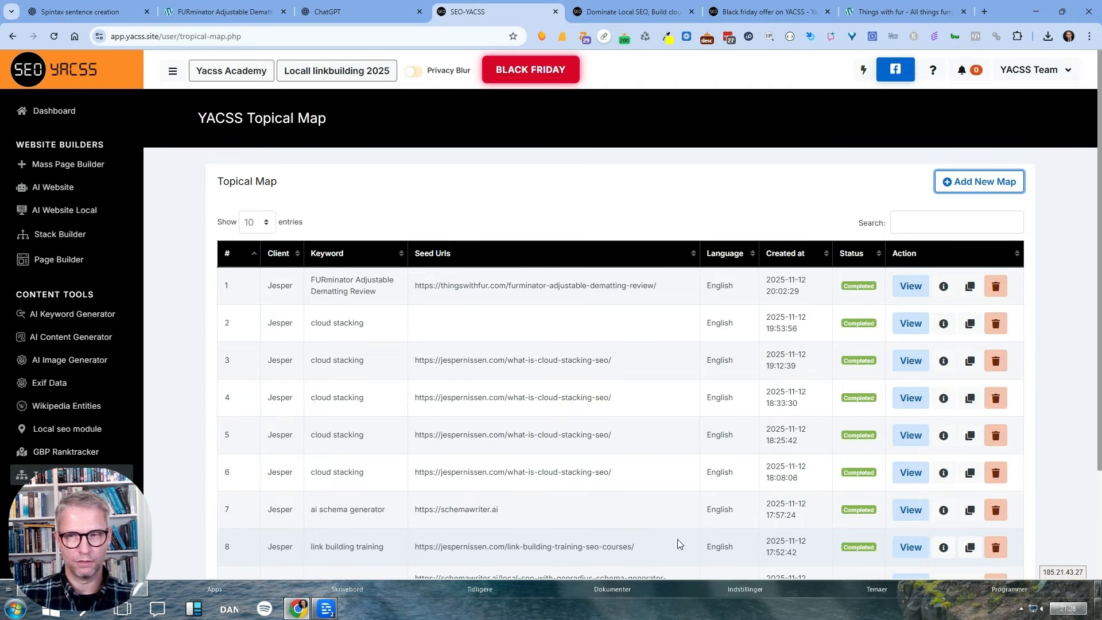
# Start a new topical map and select the same client as the existing maps.
pyautogui.click(983, 180)
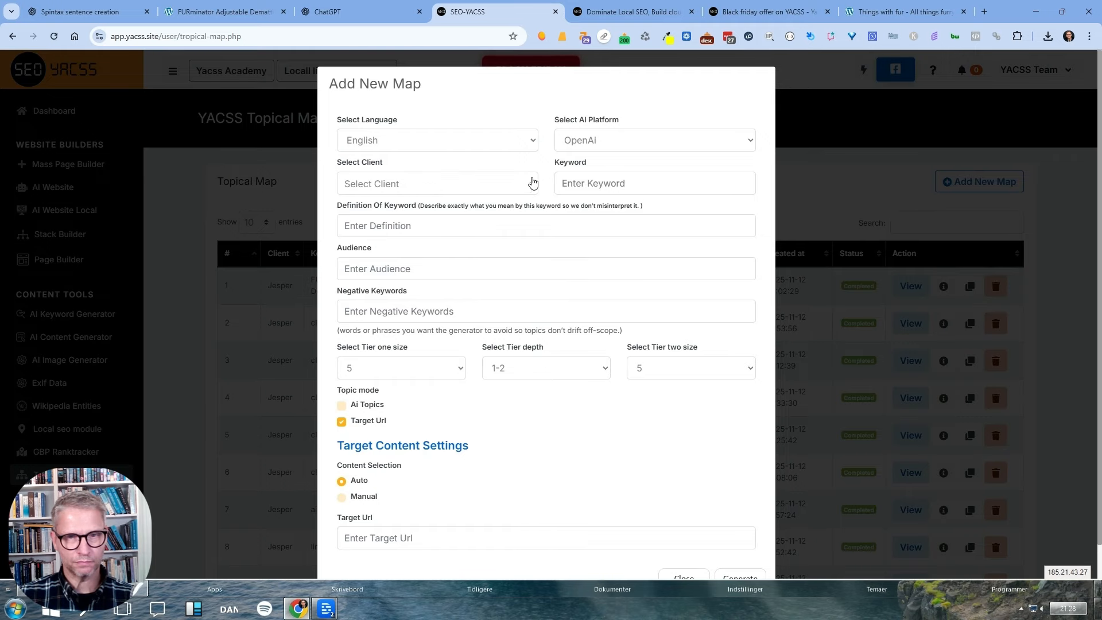
pyautogui.click(383, 182)
pyautogui.click(384, 248)
# Copy the title "FURminator Adjustable Dematting Review" from the Things with fur article into the new map's keyword.
pyautogui.click(623, 184)
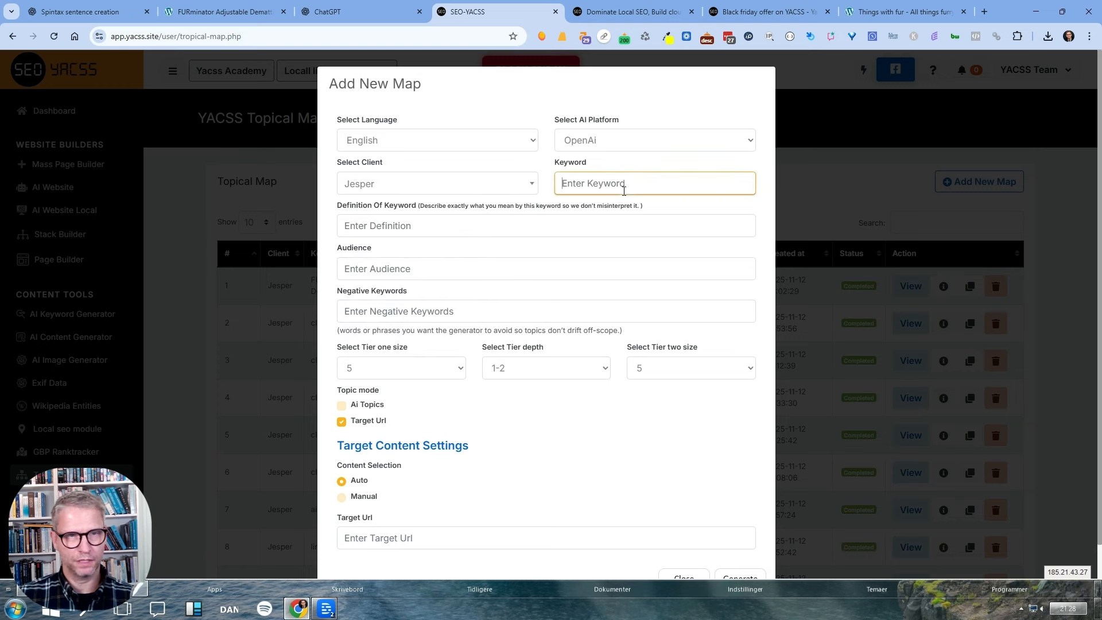
pyautogui.click(228, 12)
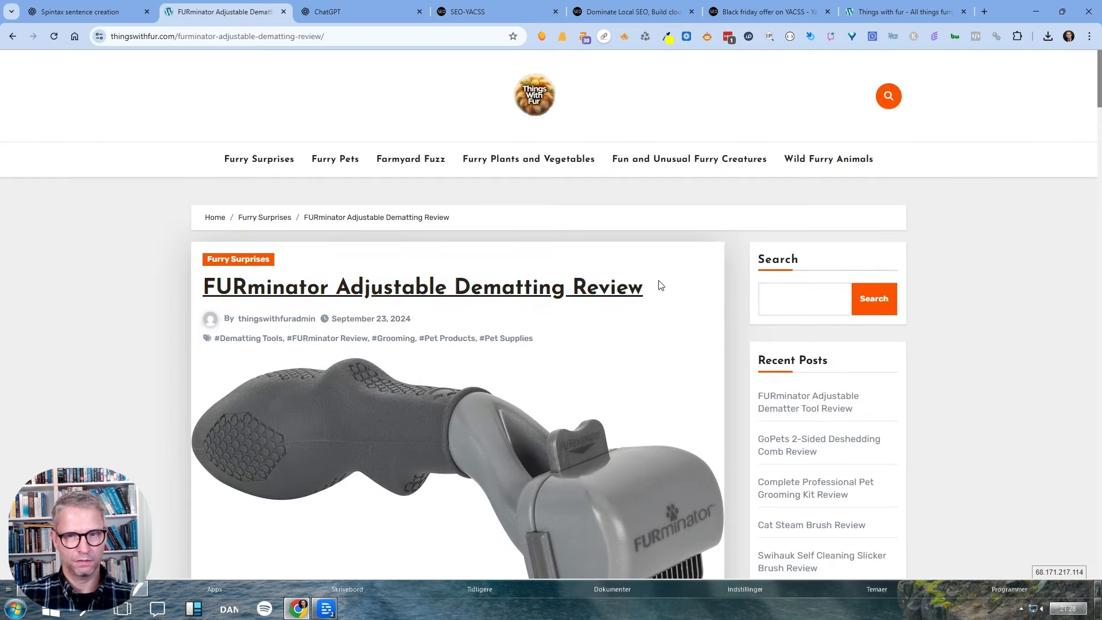
pyautogui.moveTo(657, 286); pyautogui.dragTo(204, 287)
pyautogui.hotkey('ctrl', 'c')
pyautogui.rightClick(222, 287)
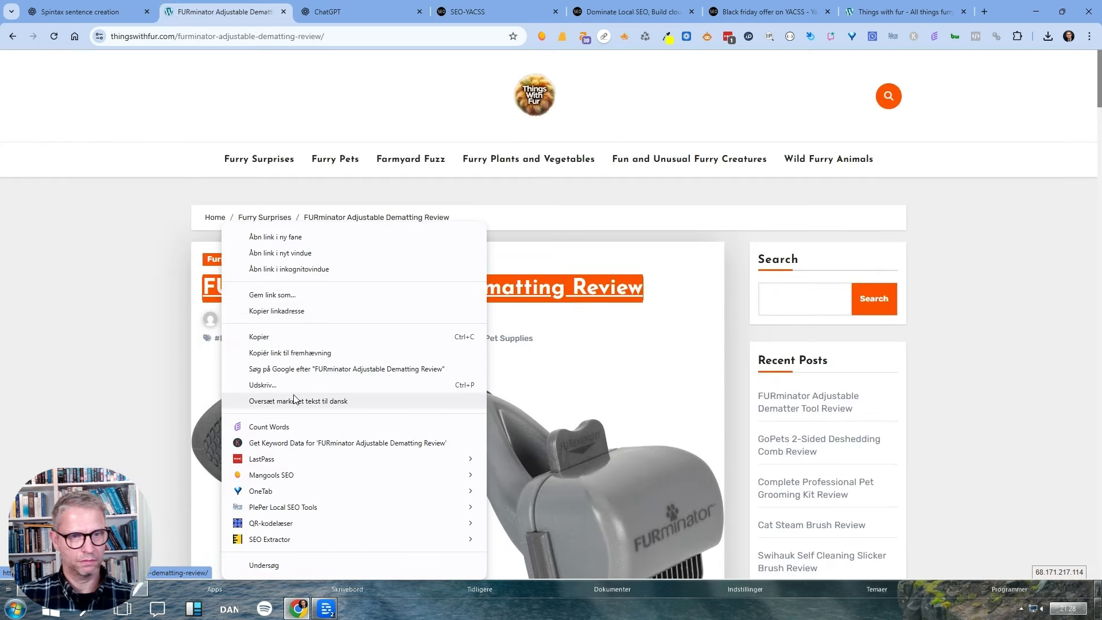
pyautogui.click(304, 338)
pyautogui.click(367, 7)
pyautogui.click(495, 12)
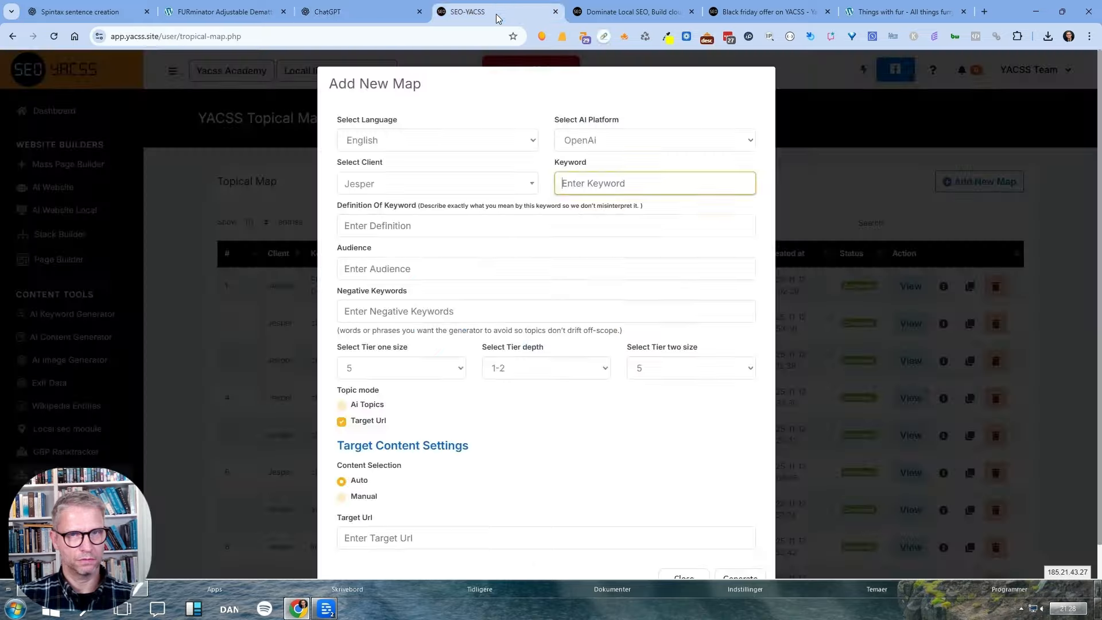
pyautogui.hotkey('ctrl', 'v')
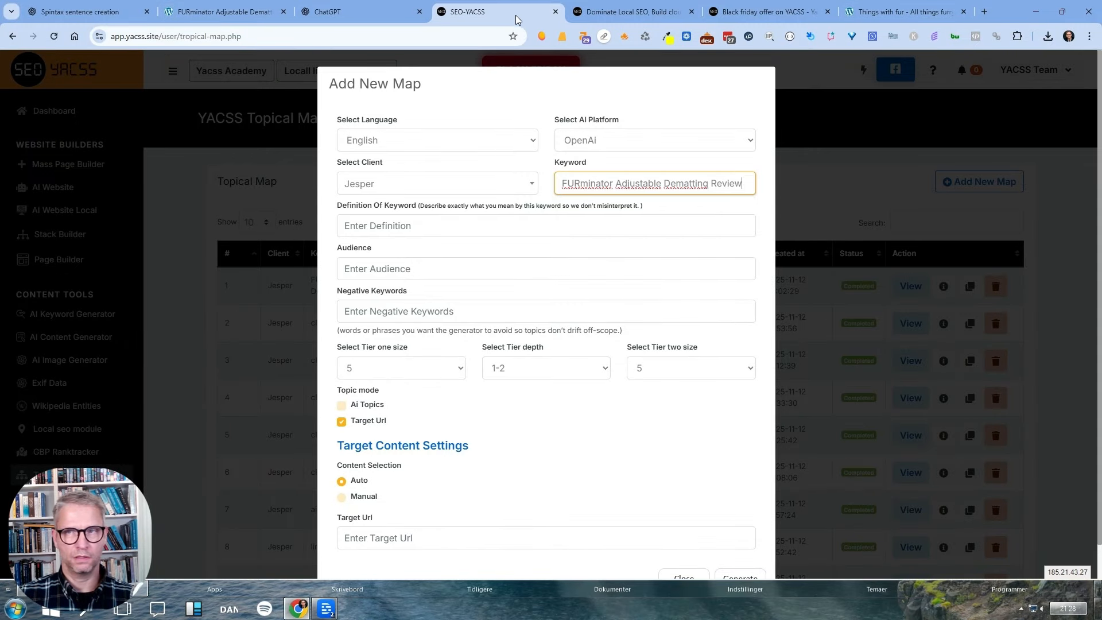
pyautogui.click(349, 10)
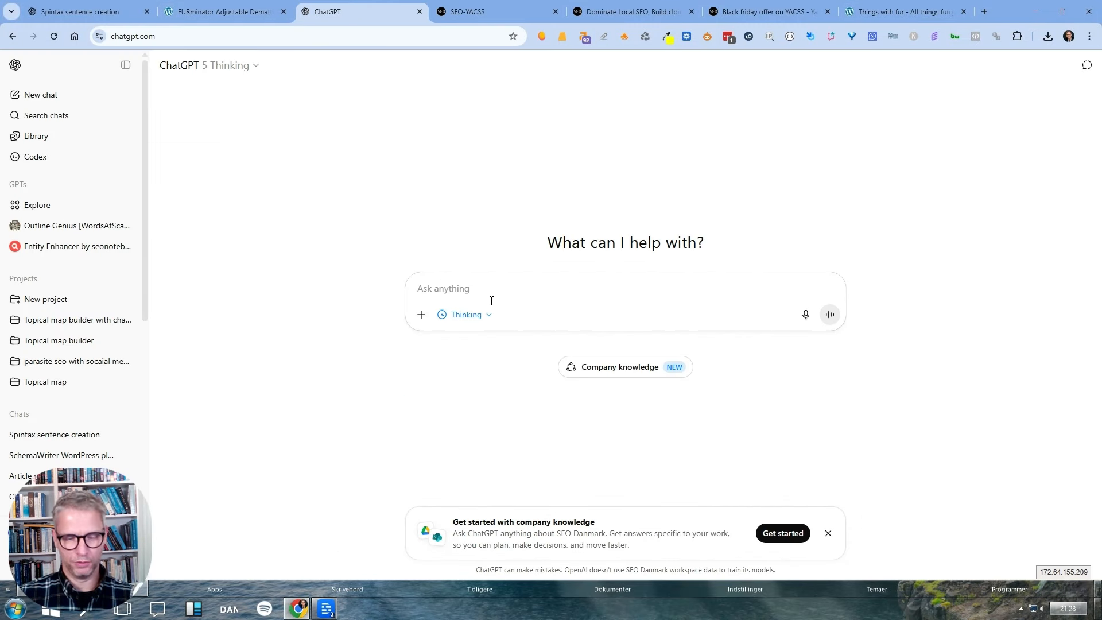
pyautogui.write('what is')
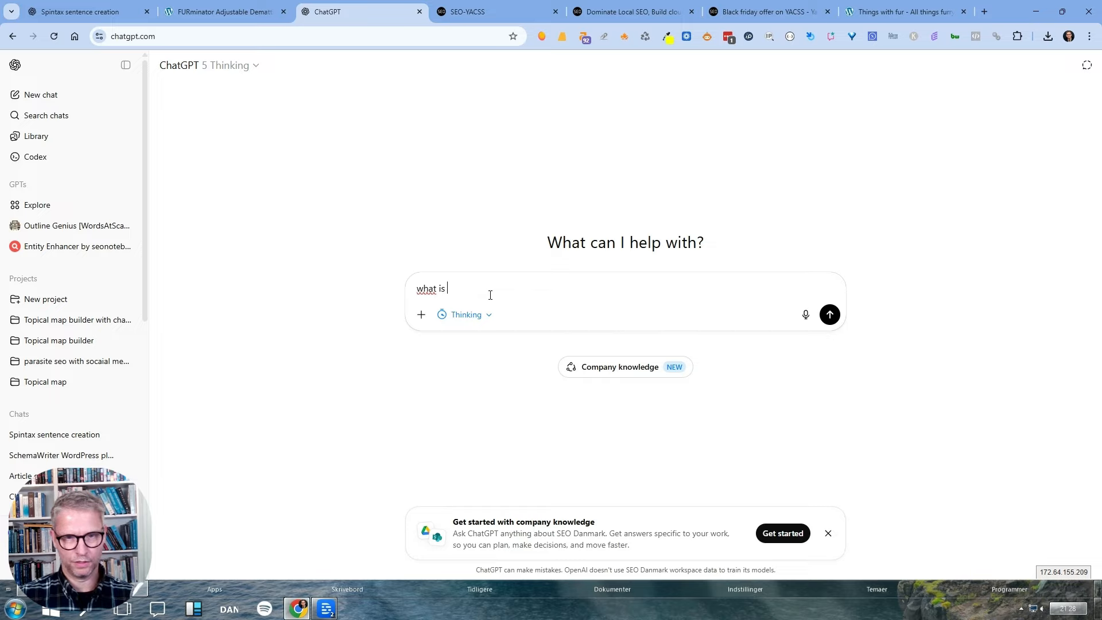
pyautogui.write('FURminator Adjustable Dematting Tool Review')
pyautogui.press('Return')
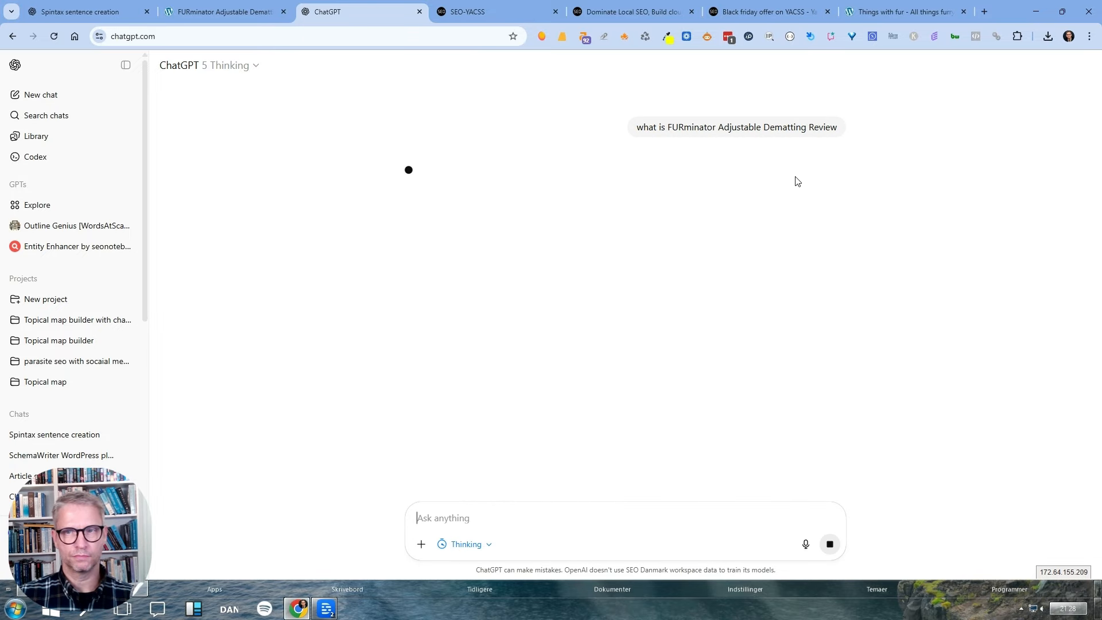
pyautogui.click(830, 545)
# Ask ChatGPT "what is FURminator Adjustable Dematting".
pyautogui.click(535, 515)
pyautogui.write('what is')
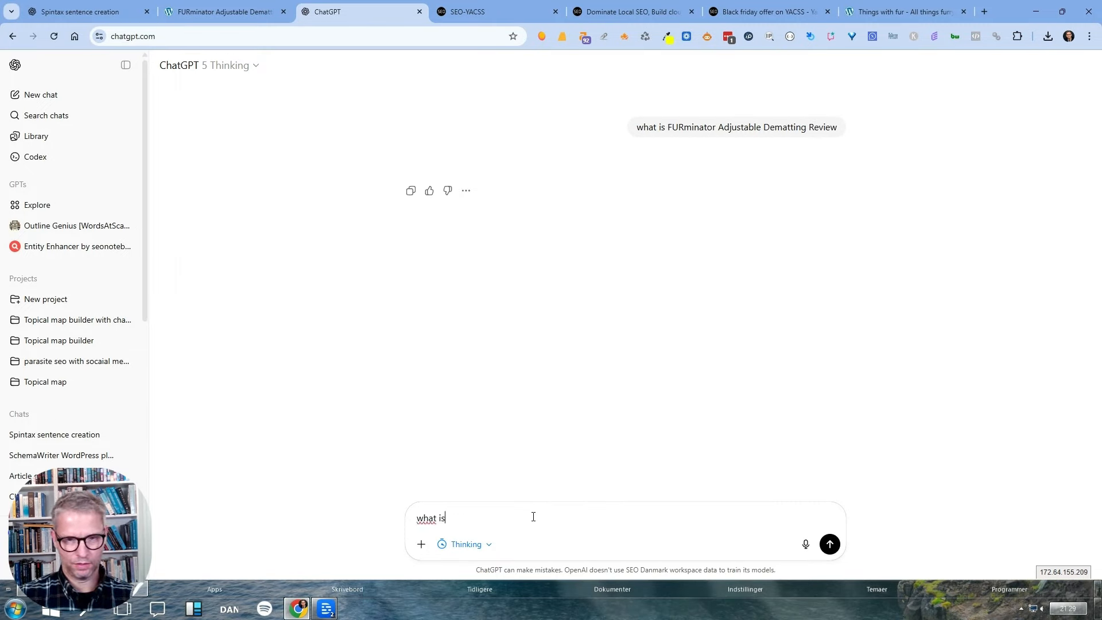
pyautogui.hotkey('ctrl', 'v')
pyautogui.press('BackSpace')
pyautogui.press('BackSpace')
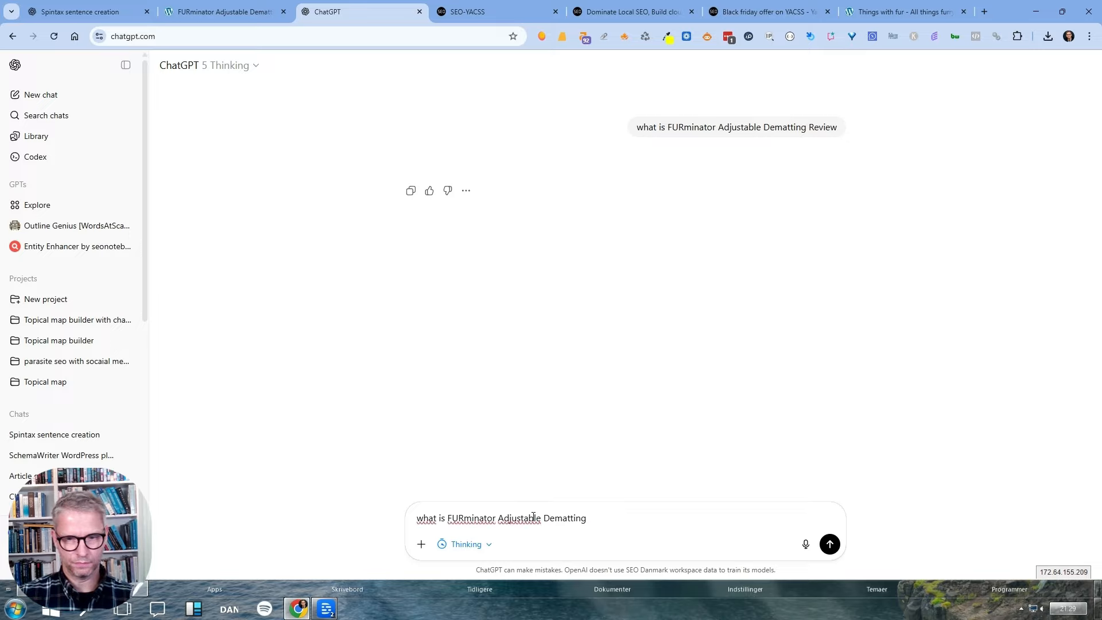
pyautogui.press('Return')
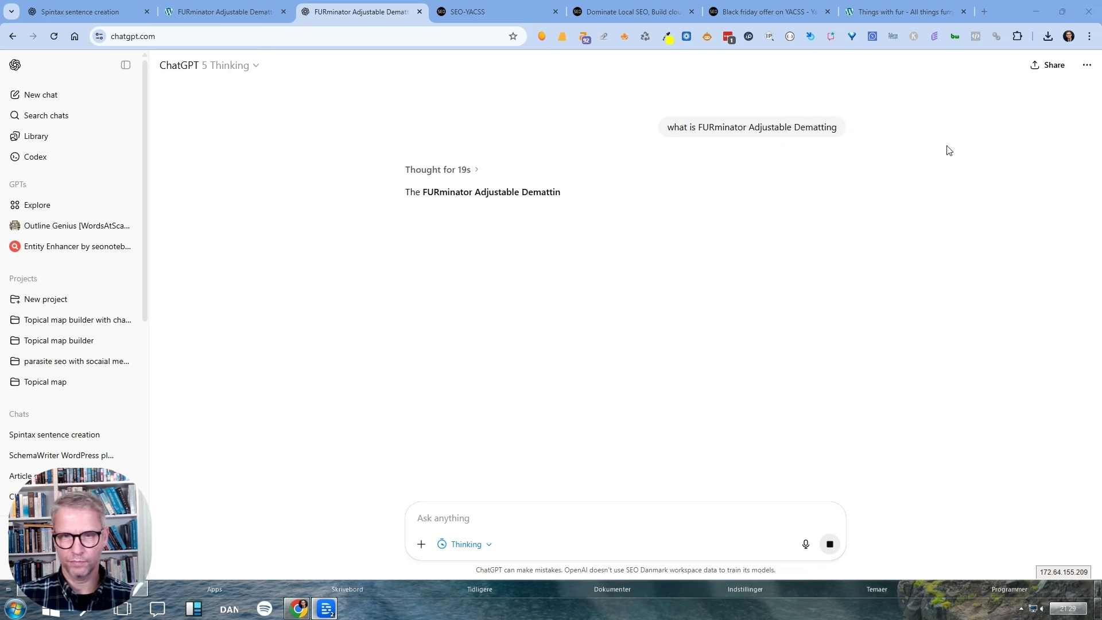
# Open Google in a new browser tab and search for "what is FURminator Adjustable Dematting tool".
pyautogui.click(984, 13)
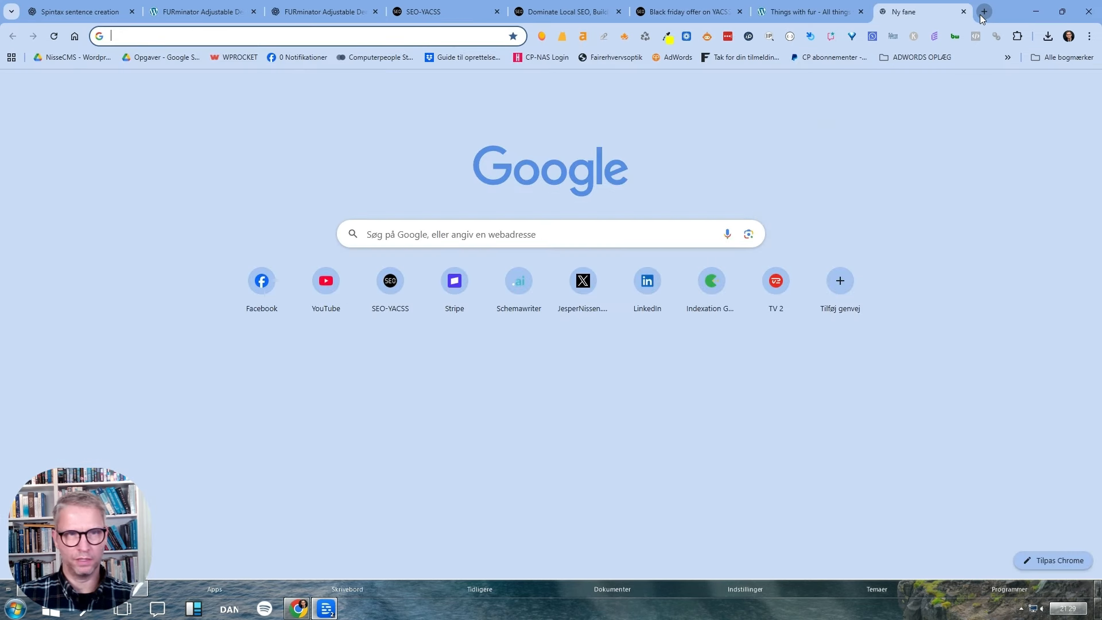
pyautogui.write('google')
pyautogui.press('Return')
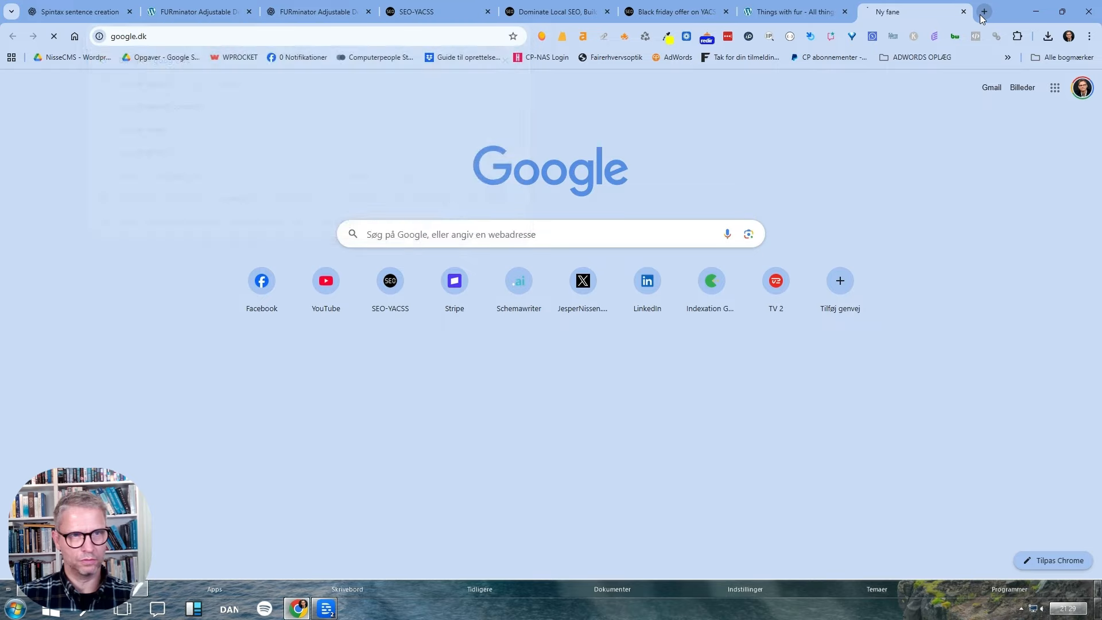
pyautogui.write('what is')
pyautogui.write('FURminator Adjustable Dematting Revie')
pyautogui.press('BackSpace')
pyautogui.press('BackSpace')
pyautogui.press('BackSpace')
pyautogui.press('BackSpace')
pyautogui.press('BackSpace')
pyautogui.write('tool')
pyautogui.press('Return')
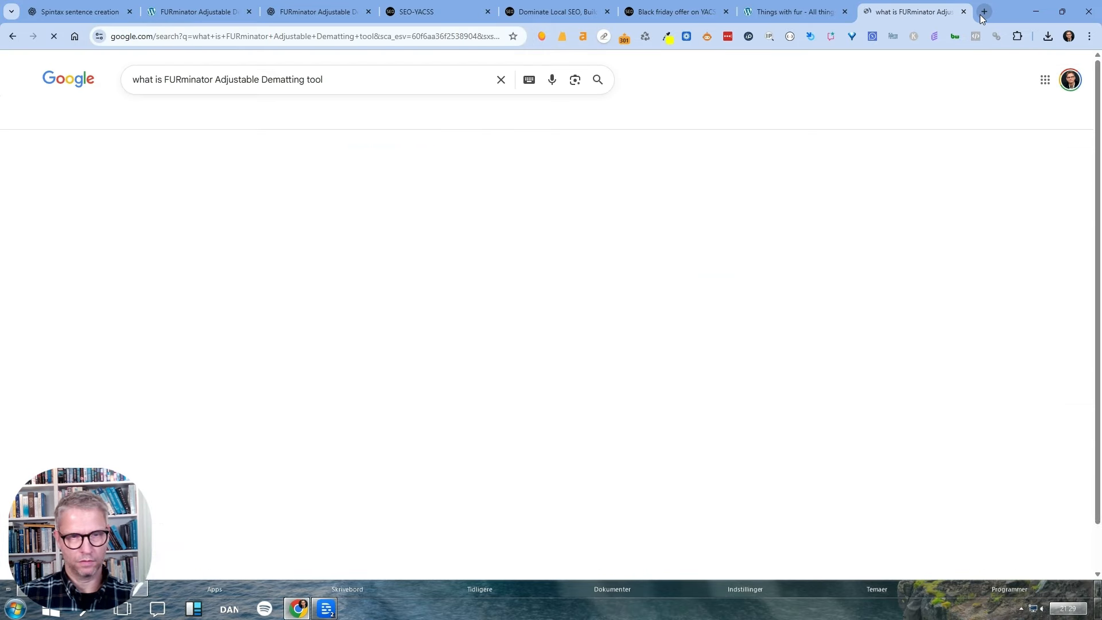
# Copy the first sentence of Google's featured snippet about the dematter tool into the keyword definition of the new map in SEO-YACSS.
pyautogui.moveTo(122, 154); pyautogui.dragTo(404, 173)
pyautogui.hotkey('ctrl', 'c')
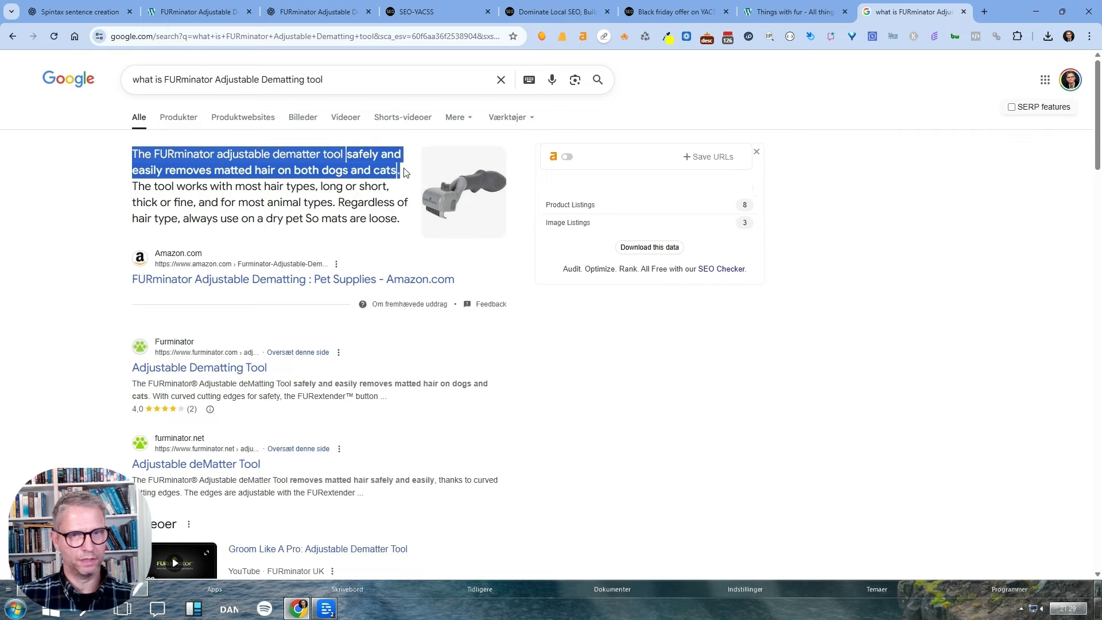
pyautogui.click(424, 16)
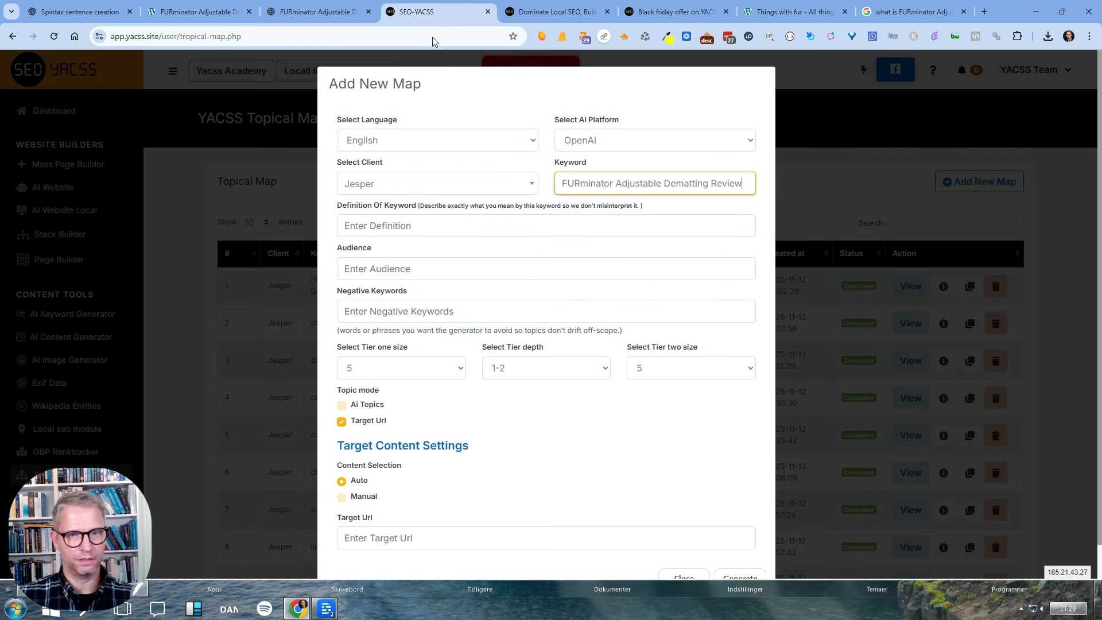
pyautogui.click(453, 225)
pyautogui.hotkey('ctrl', 'v')
# Set the map's audience to "pet owners that wants to maintain the fur of their dogs".
pyautogui.click(416, 269)
pyautogui.write('pet wo')
pyautogui.press('BackSpace')
pyautogui.press('BackSpace')
pyautogui.write('owners ')
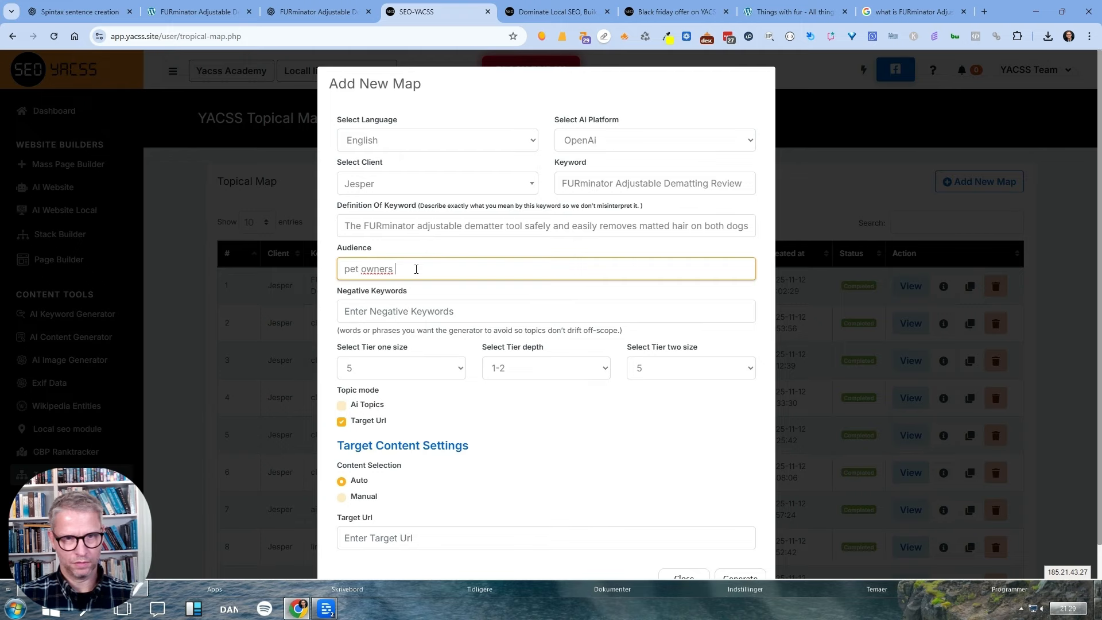
pyautogui.write('that wants ')
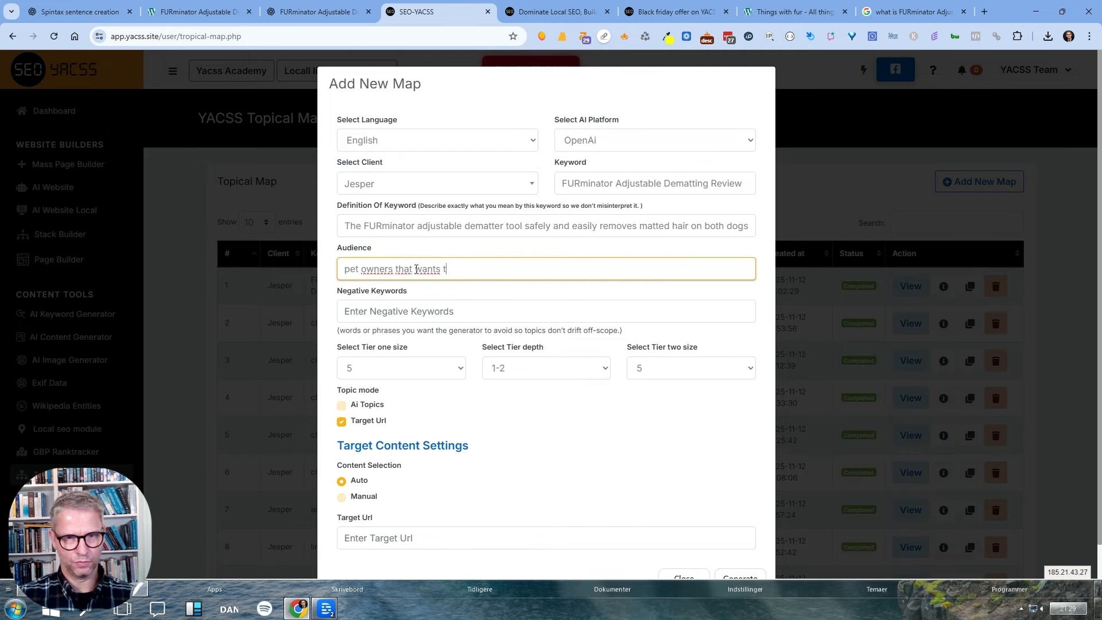
pyautogui.write('to remove')
pyautogui.press('BackSpace')
pyautogui.press('BackSpace')
pyautogui.write('groom')
pyautogui.press('BackSpace')
pyautogui.press('BackSpace')
pyautogui.press('BackSpace')
pyautogui.write('maintain the fur o')
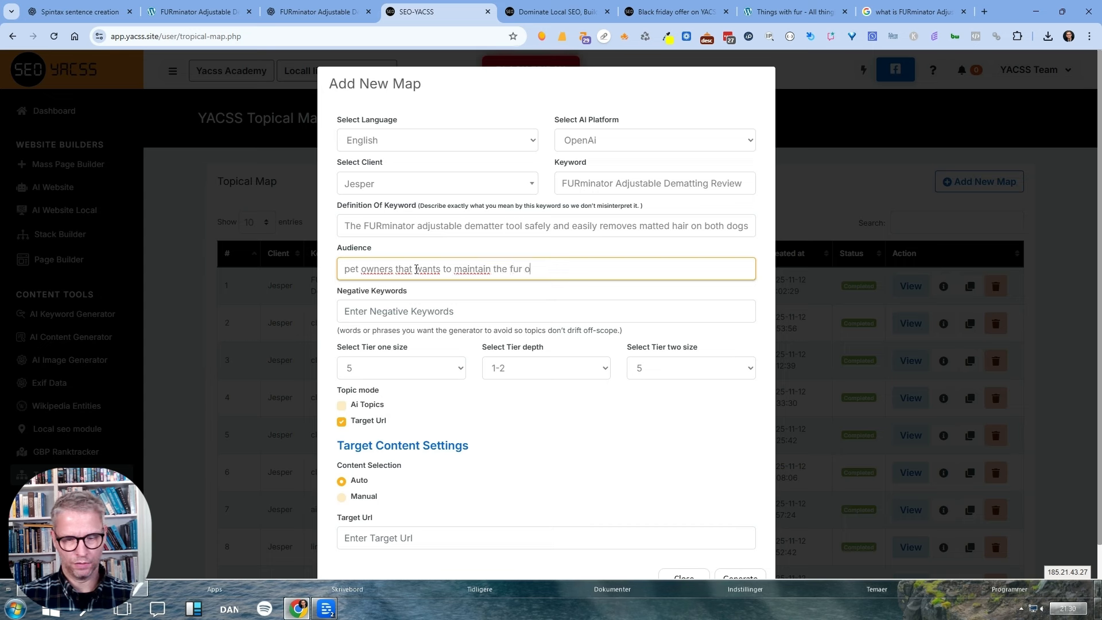
pyautogui.write('f their dogs')
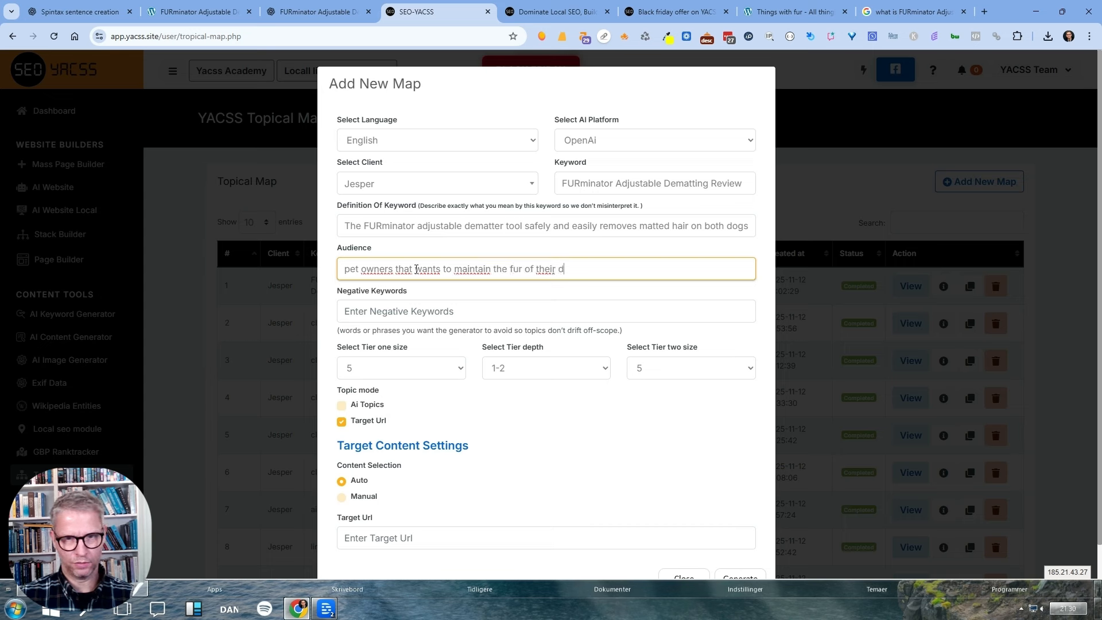
# Point out the Audience label and examine the Negative Keywords field with its help text on off-scope topics.
pyautogui.doubleClick(378, 253)
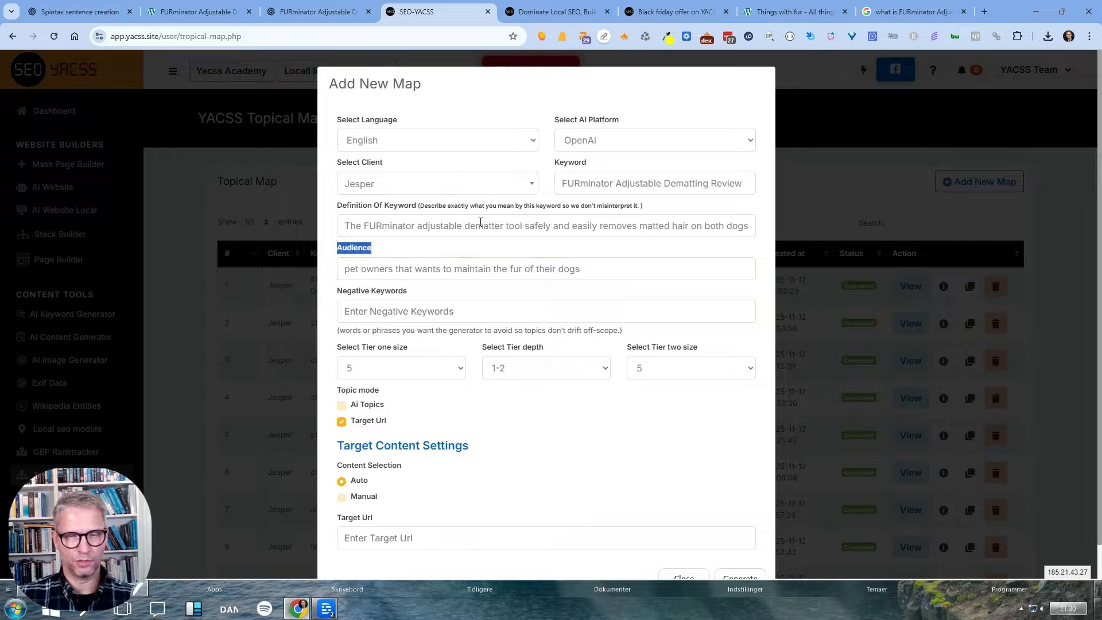
pyautogui.click(392, 315)
pyautogui.moveTo(601, 329); pyautogui.dragTo(583, 330)
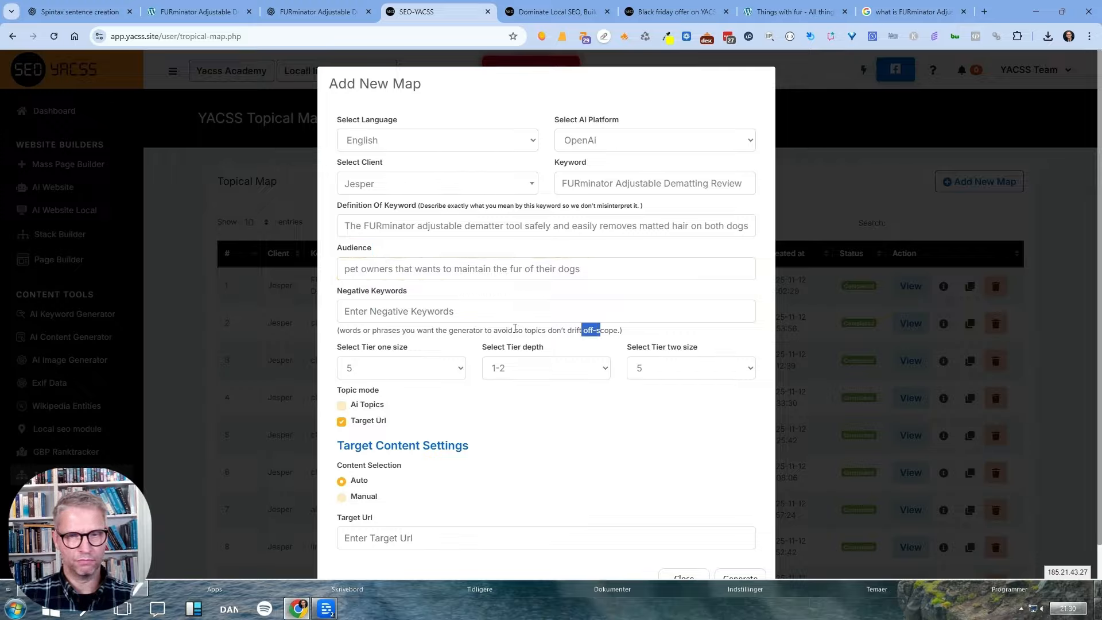
# Check the Google results for the FURminator dematting tool for off-scope terms and enter "elephants" as the new map's negative keyword.
pyautogui.moveTo(515, 328); pyautogui.dragTo(383, 330)
pyautogui.click(391, 314)
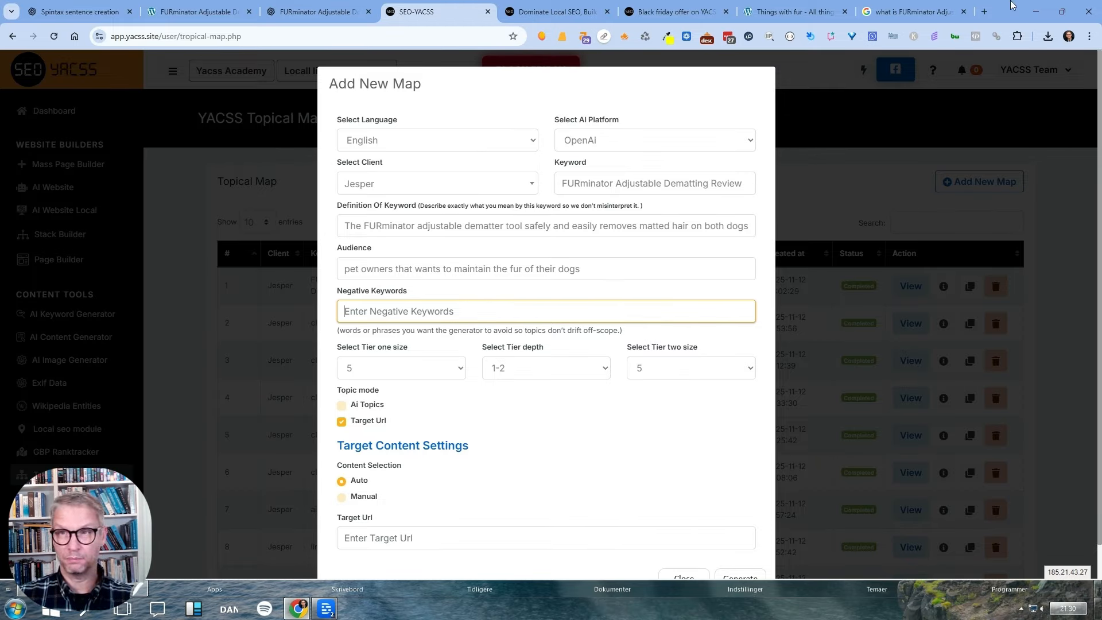
pyautogui.click(913, 15)
pyautogui.scroll(-20, 524, 405)
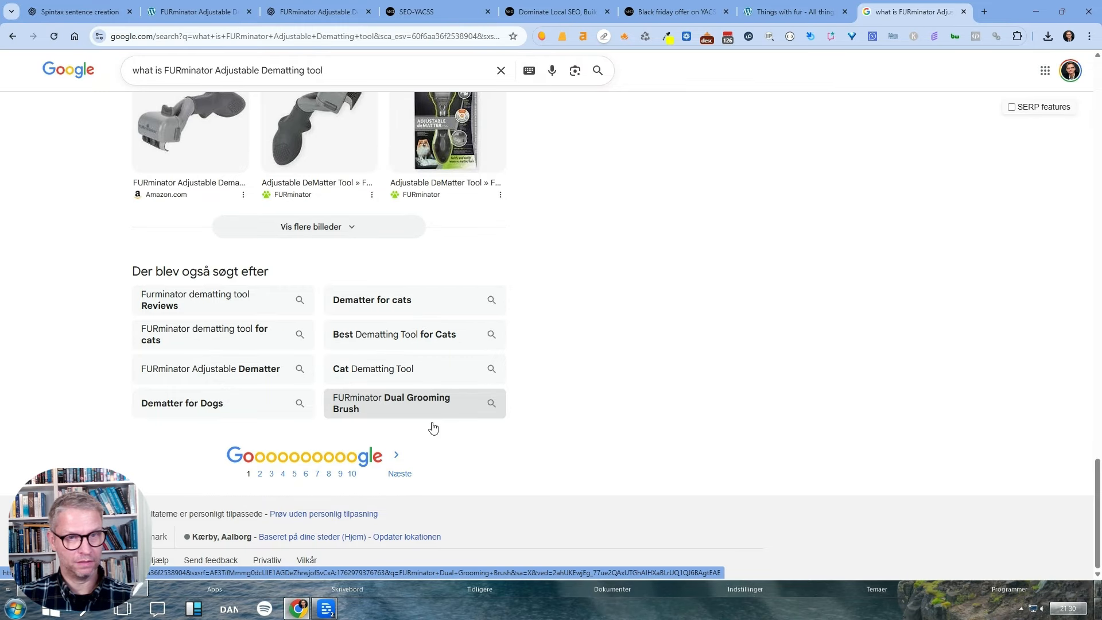
pyautogui.scroll(20, 445, 408)
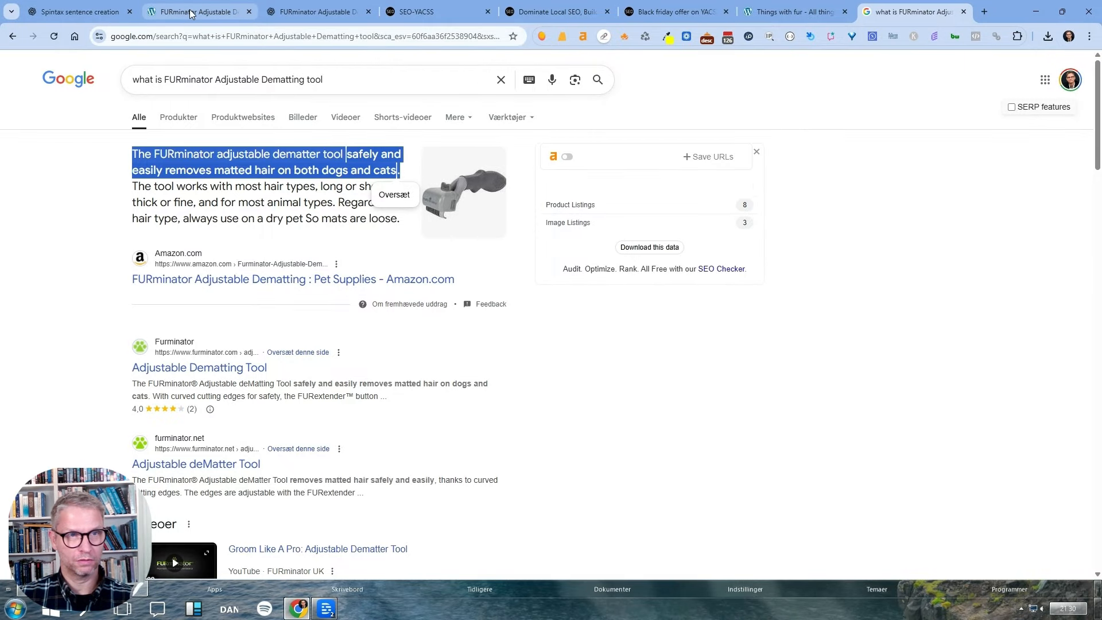
pyautogui.click(432, 12)
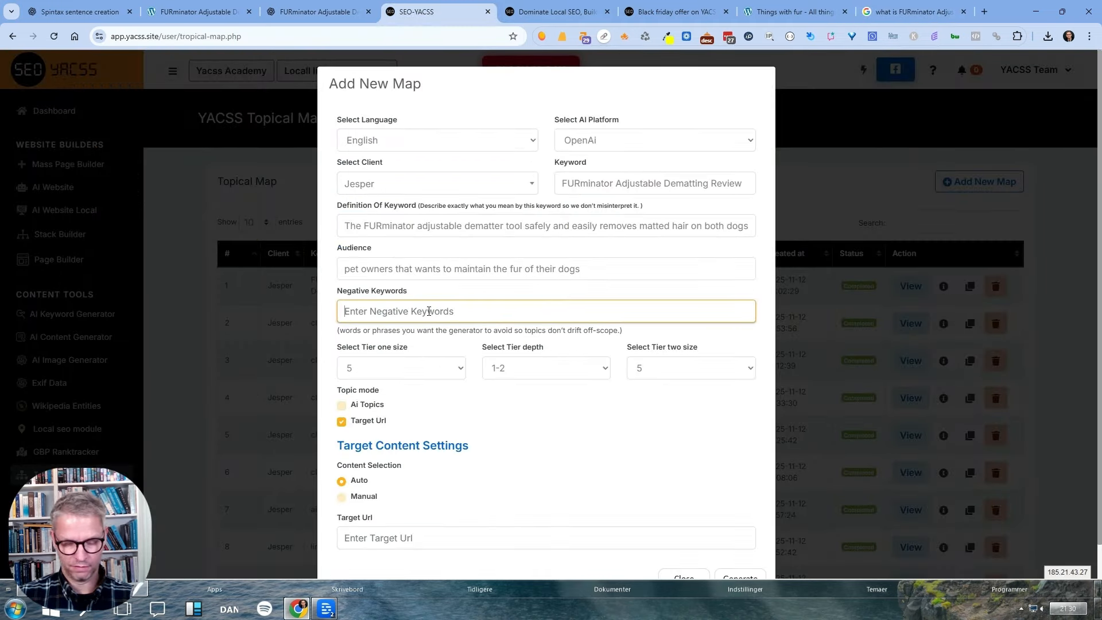
pyautogui.write('elephant')
pyautogui.write('s')
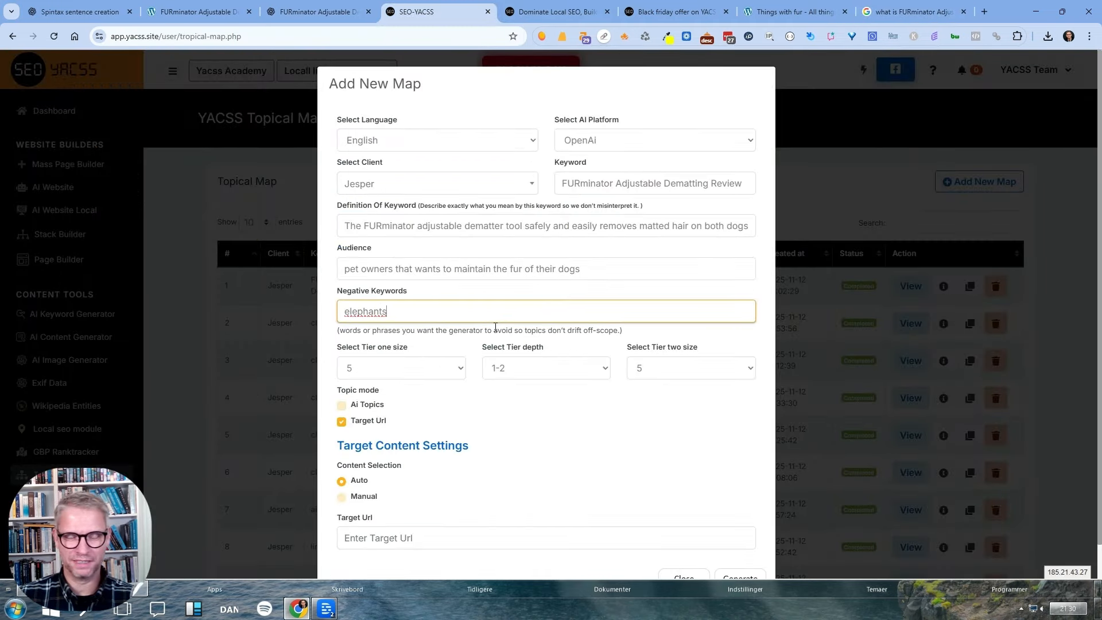
# Add "cats" to the map's negative keywords after "elephants", separated by a comma.
pyautogui.click(379, 370)
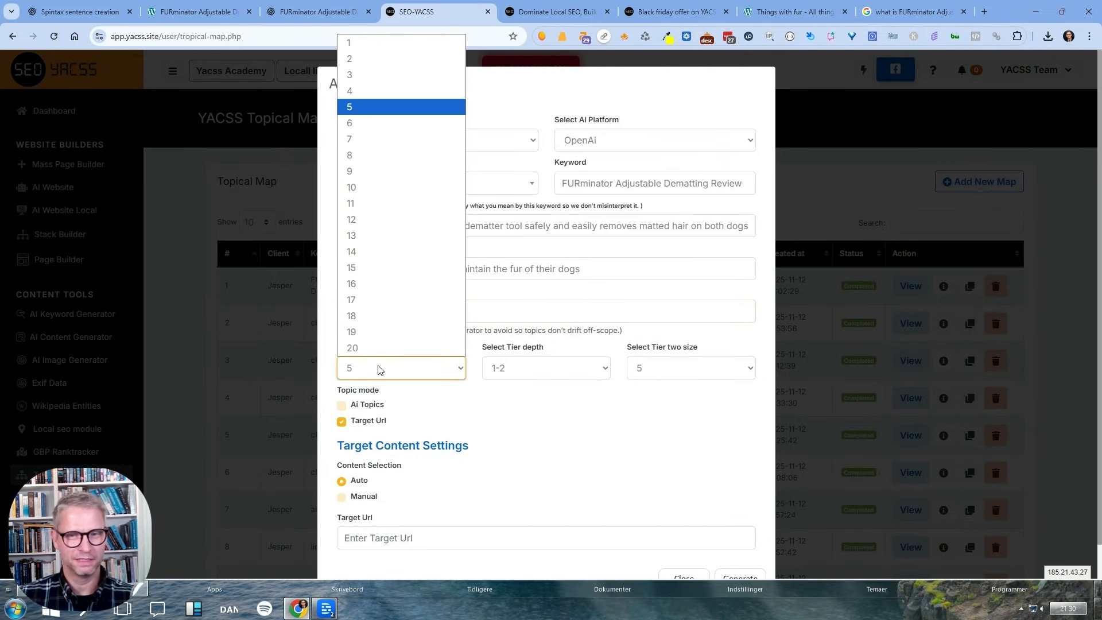
pyautogui.click(379, 370)
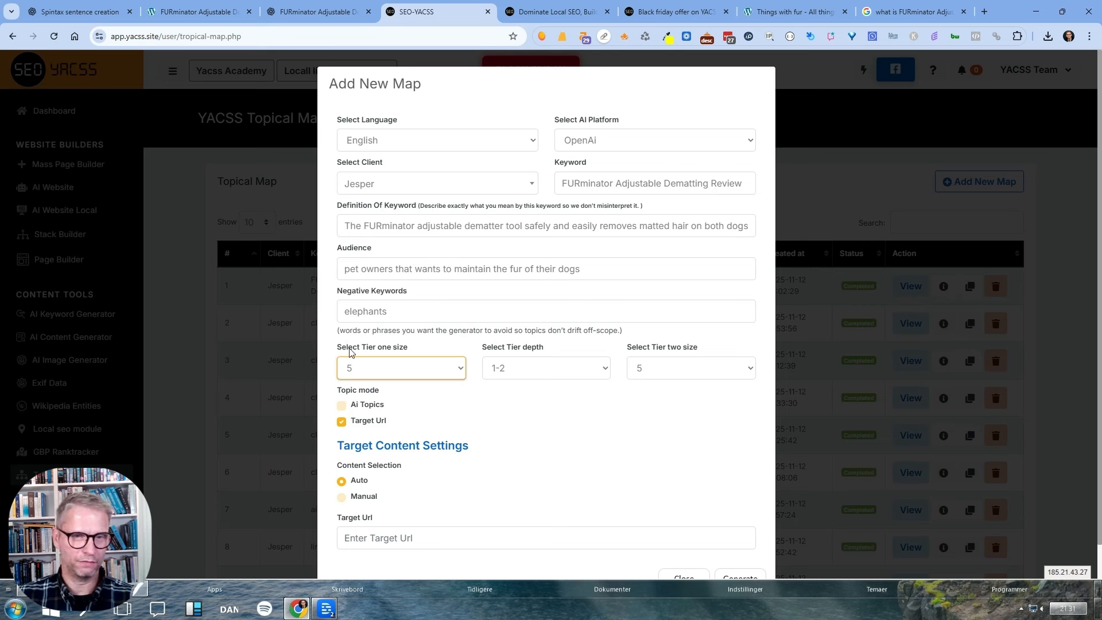
pyautogui.click(388, 315)
pyautogui.write(', cats')
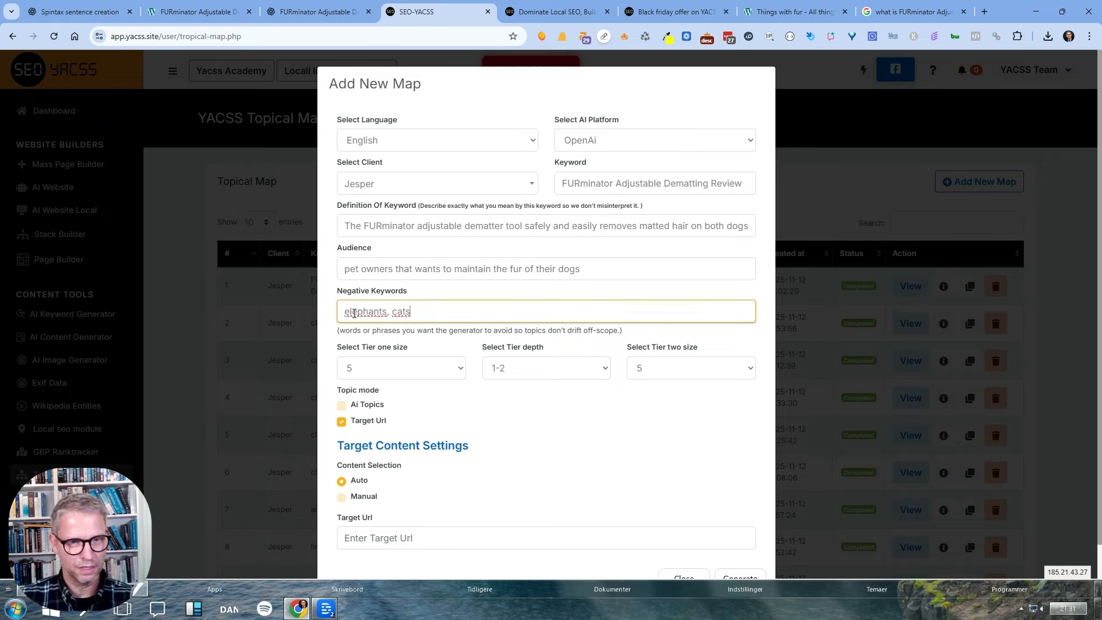
pyautogui.click(389, 315)
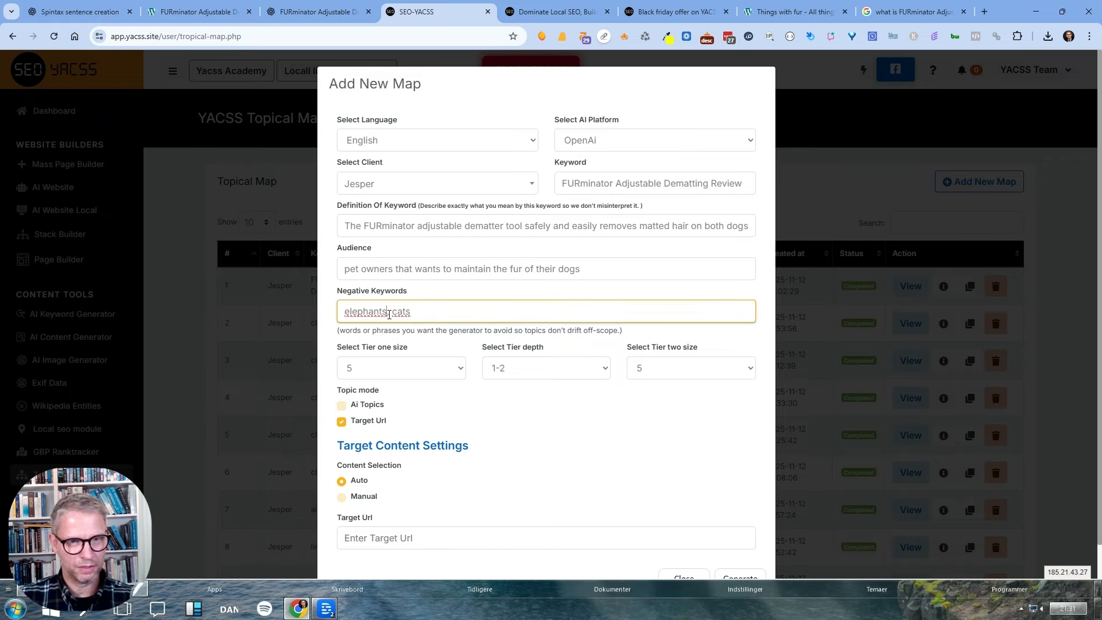
# Configure the map's tiers with a tier one size of 6, a tier depth of 1-2 and a tier two size of 3.
pyautogui.click(399, 373)
pyautogui.click(398, 378)
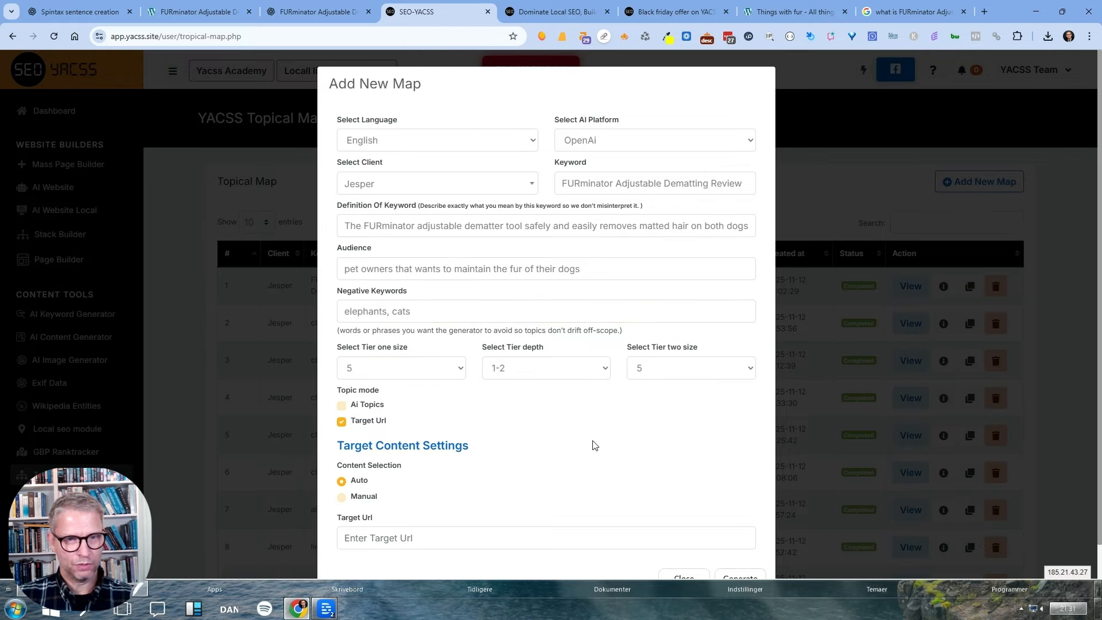
pyautogui.click(385, 370)
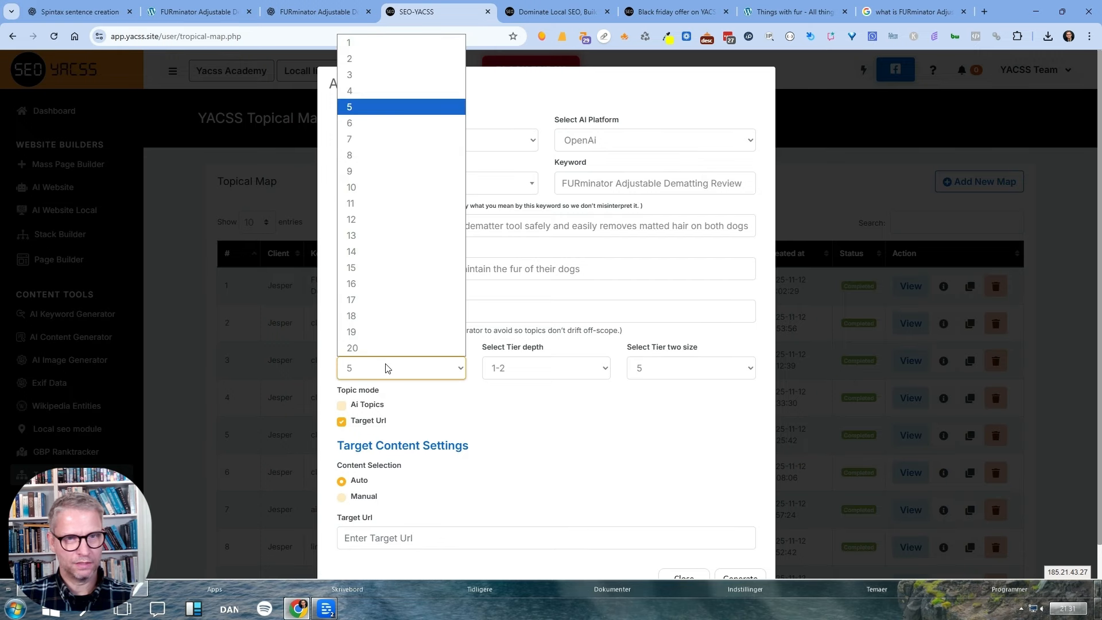
pyautogui.click(395, 122)
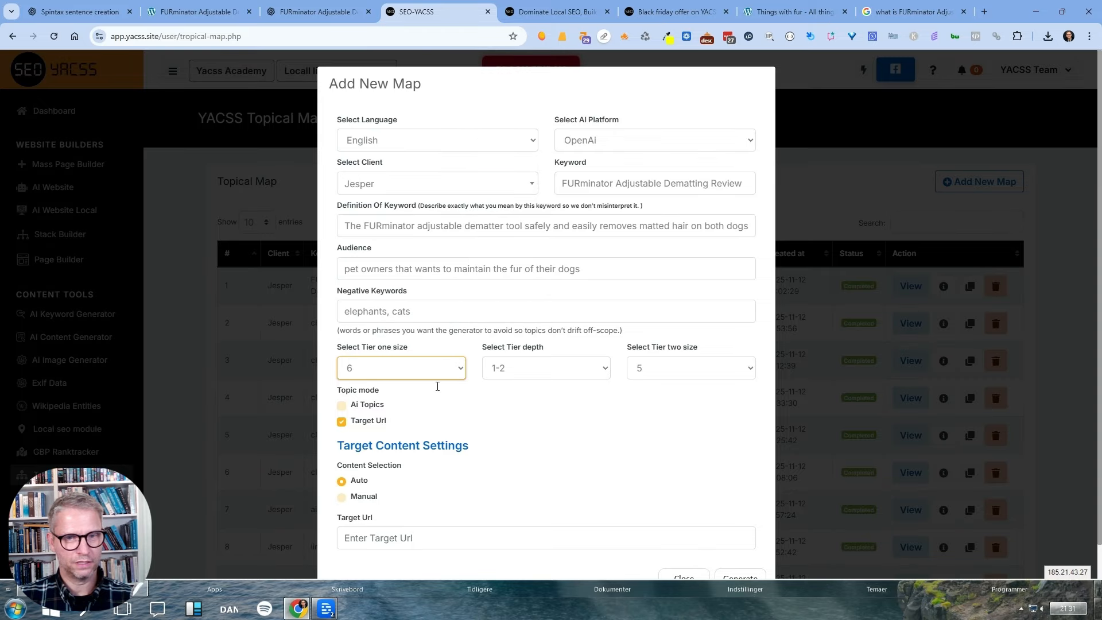
pyautogui.click(550, 368)
pyautogui.click(542, 390)
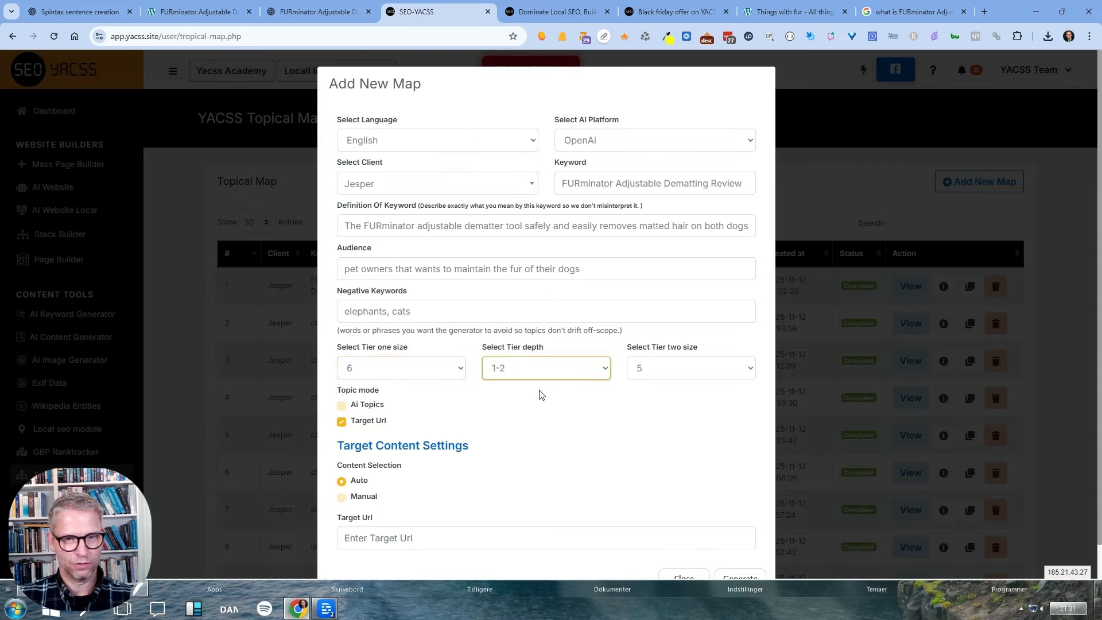
pyautogui.click(501, 369)
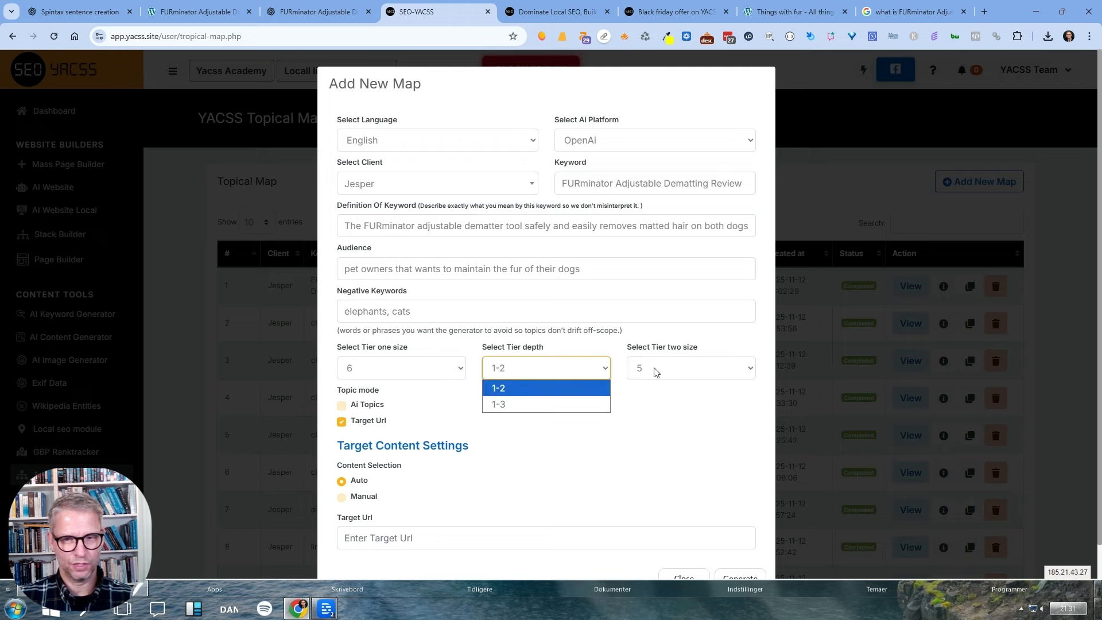
pyautogui.click(659, 368)
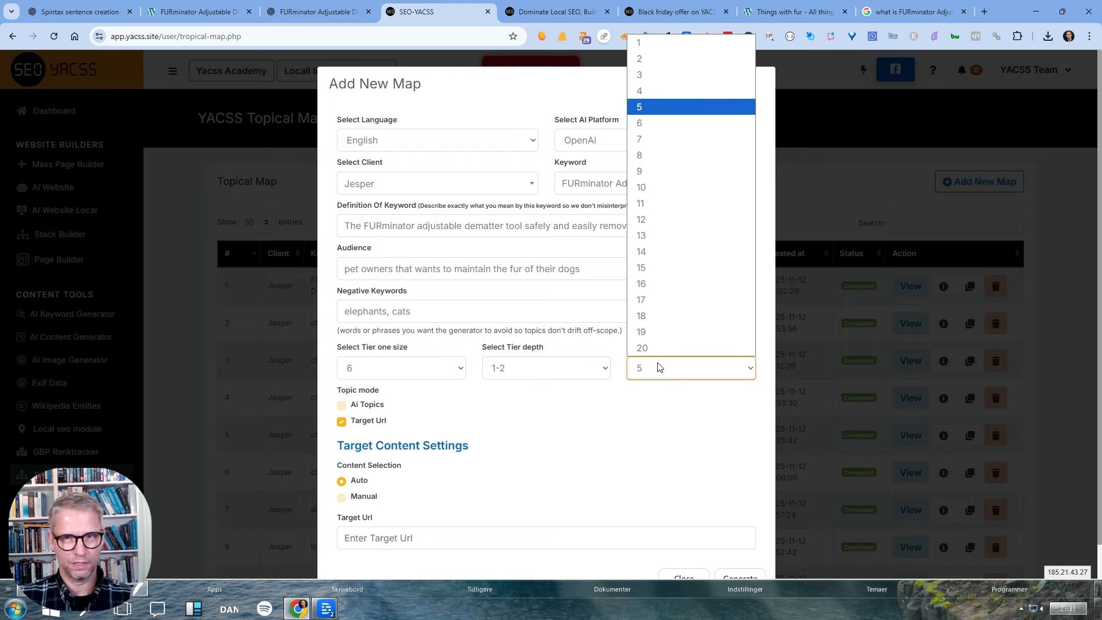
pyautogui.click(694, 78)
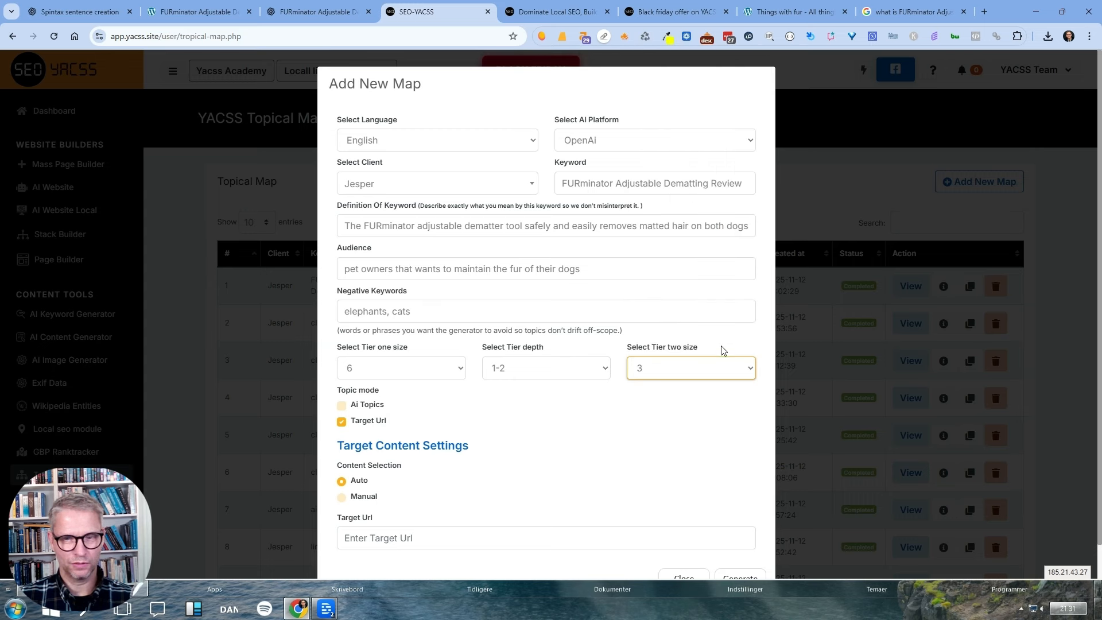
pyautogui.click(614, 446)
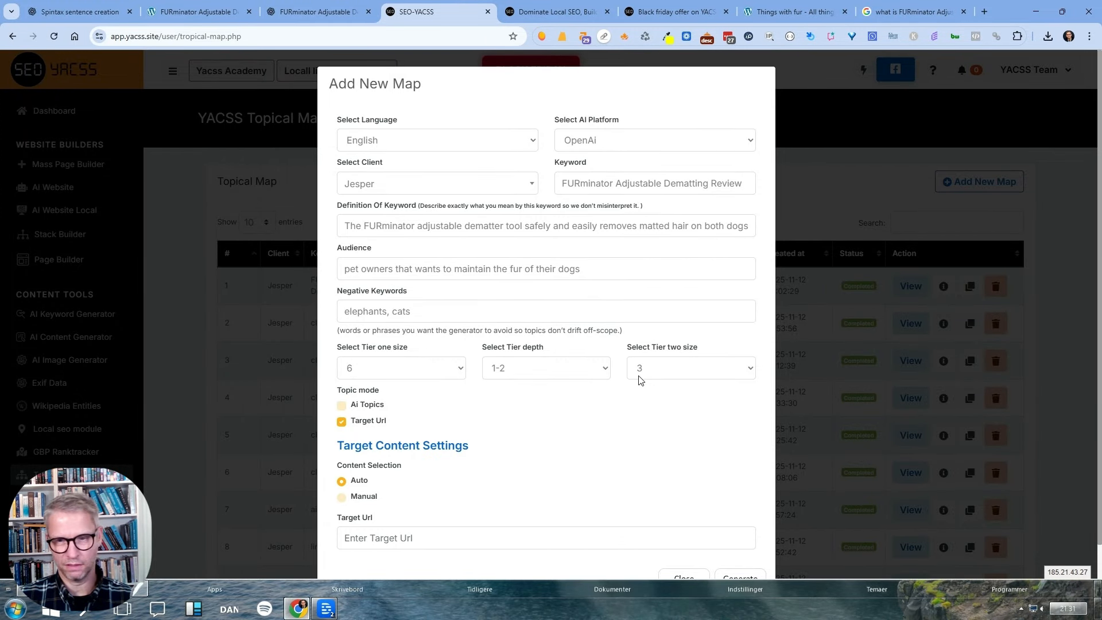
# Copy the address of the thingswithfur.com FURminator Adjustable Dematting Review page into the map's Target Url.
pyautogui.scroll(-1, 571, 443)
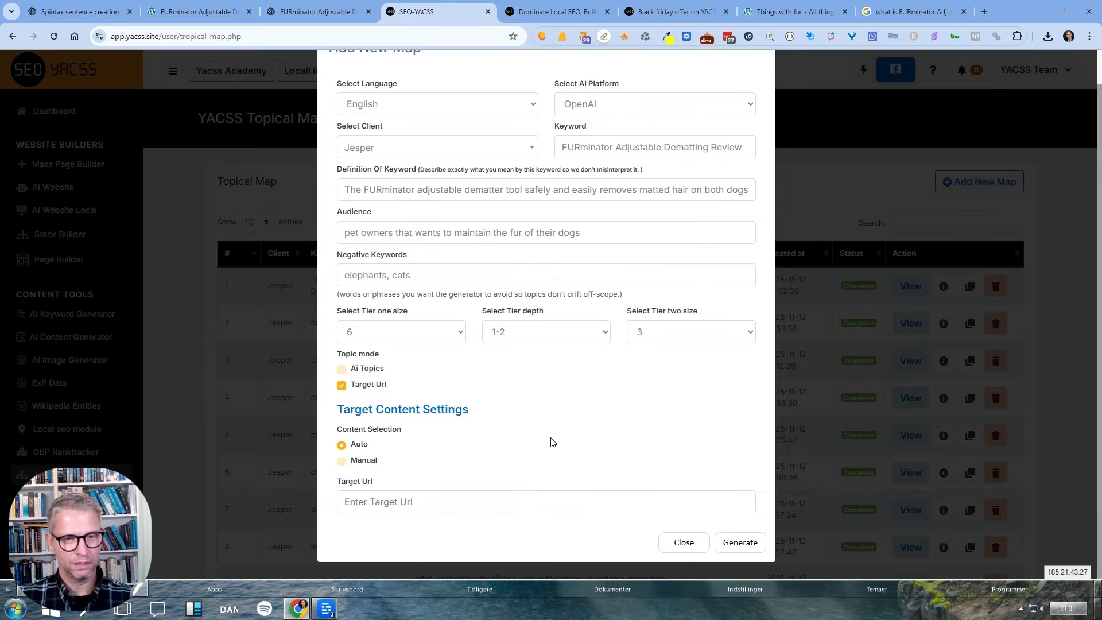
pyautogui.click(293, 18)
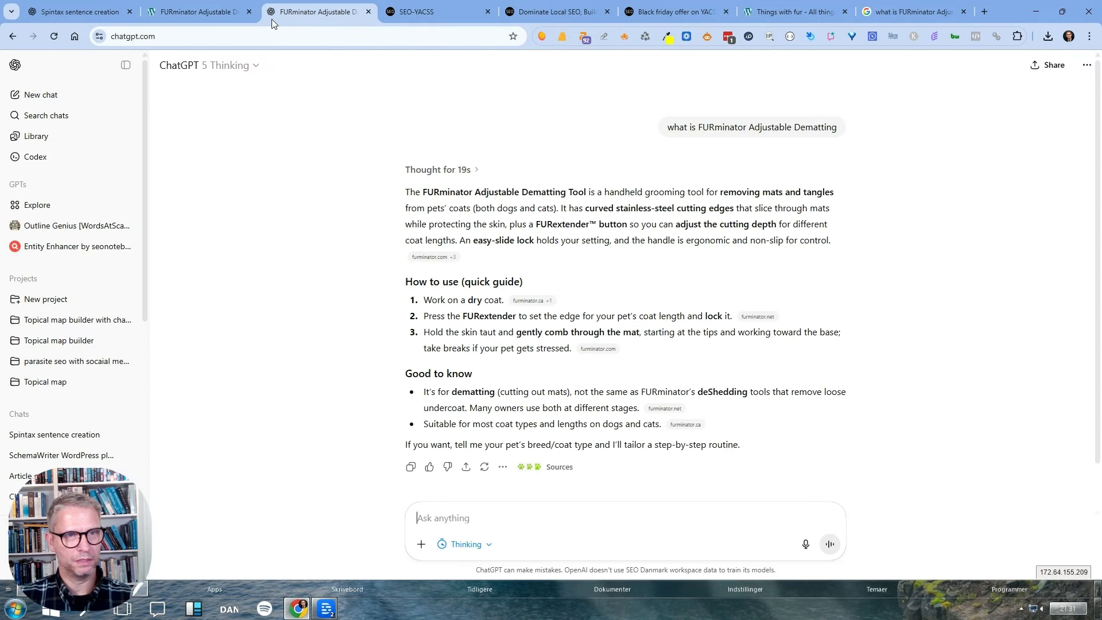
pyautogui.click(214, 18)
pyautogui.click(212, 37)
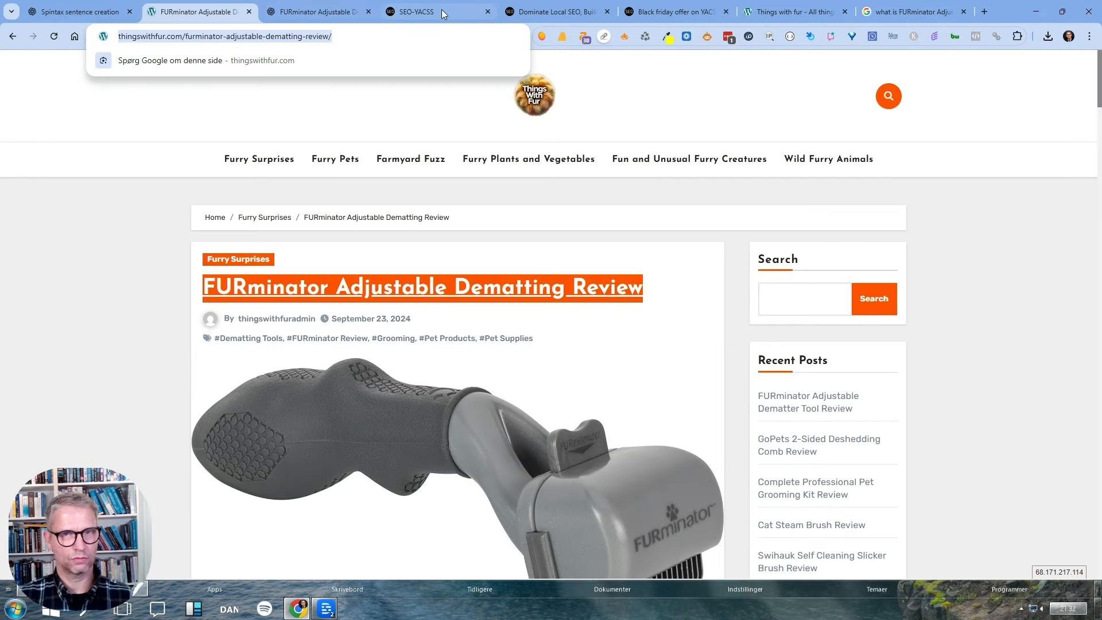
pyautogui.hotkey('ctrl', 'c')
pyautogui.click(426, 14)
pyautogui.click(428, 503)
pyautogui.hotkey('ctrl', 'v')
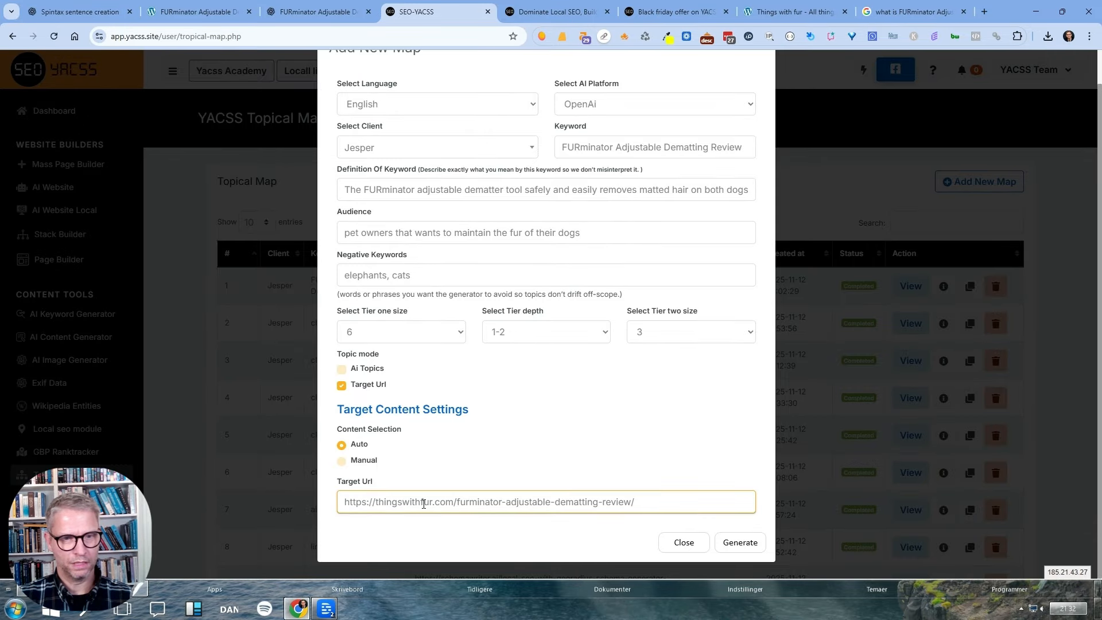
# Turn the Ai Topics mode on and off again, and point out the Target Url topic mode.
pyautogui.click(341, 370)
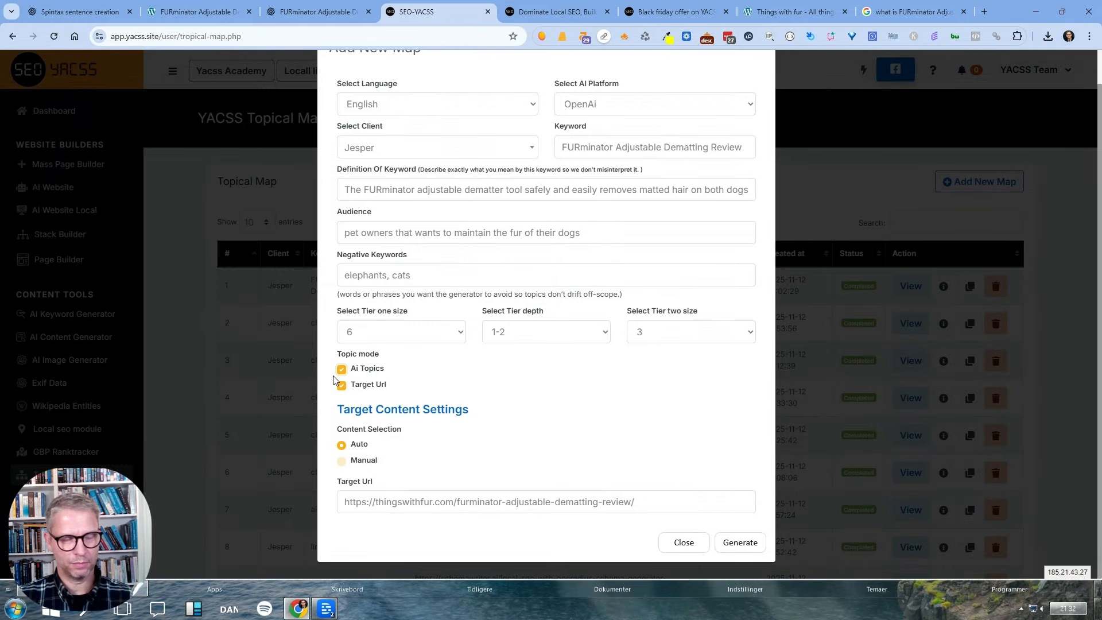
pyautogui.click(341, 369)
pyautogui.moveTo(395, 385); pyautogui.dragTo(367, 416)
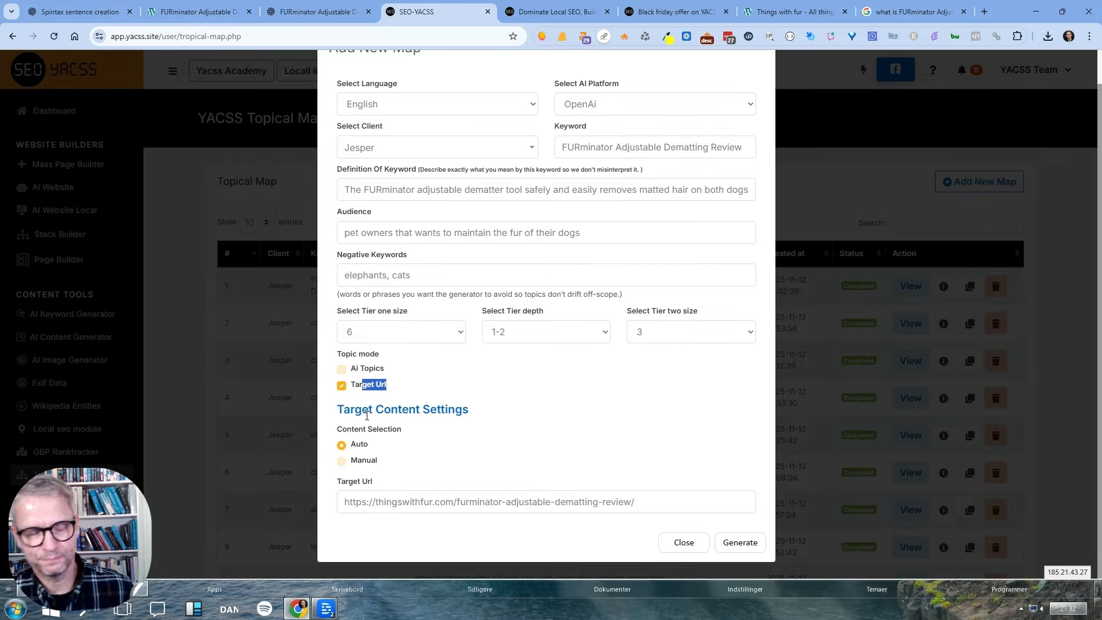
pyautogui.click(409, 388)
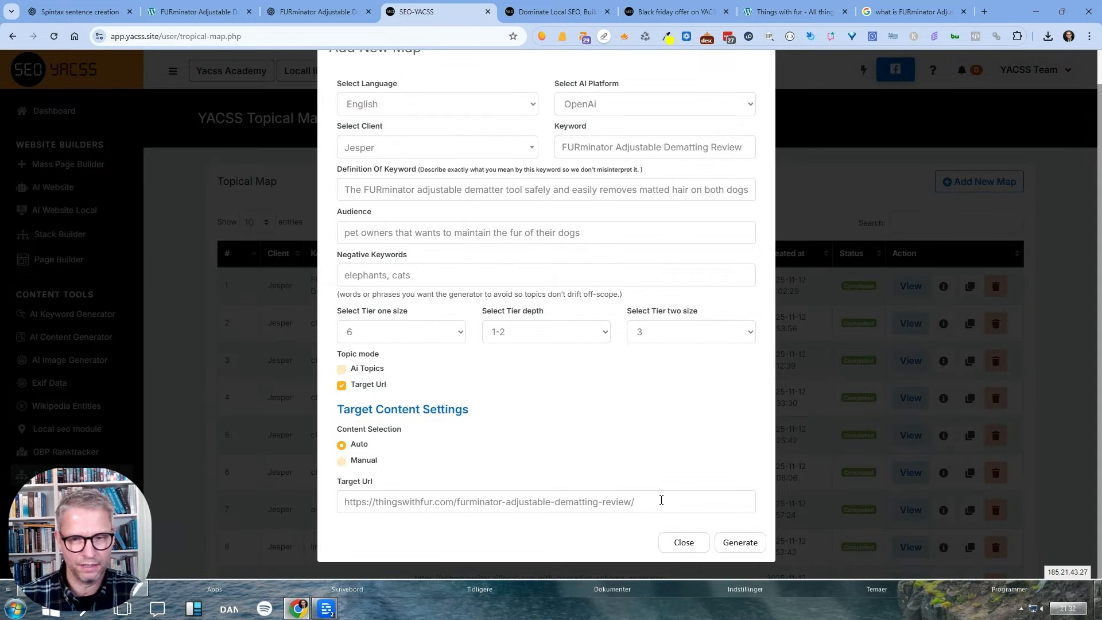
# Point out the entered target URL and examine the content of the FURminator review page it refers to, returning to the map form.
pyautogui.moveTo(636, 503); pyautogui.dragTo(329, 503)
pyautogui.hotkey('ctrl', 'shift', 'Tab')
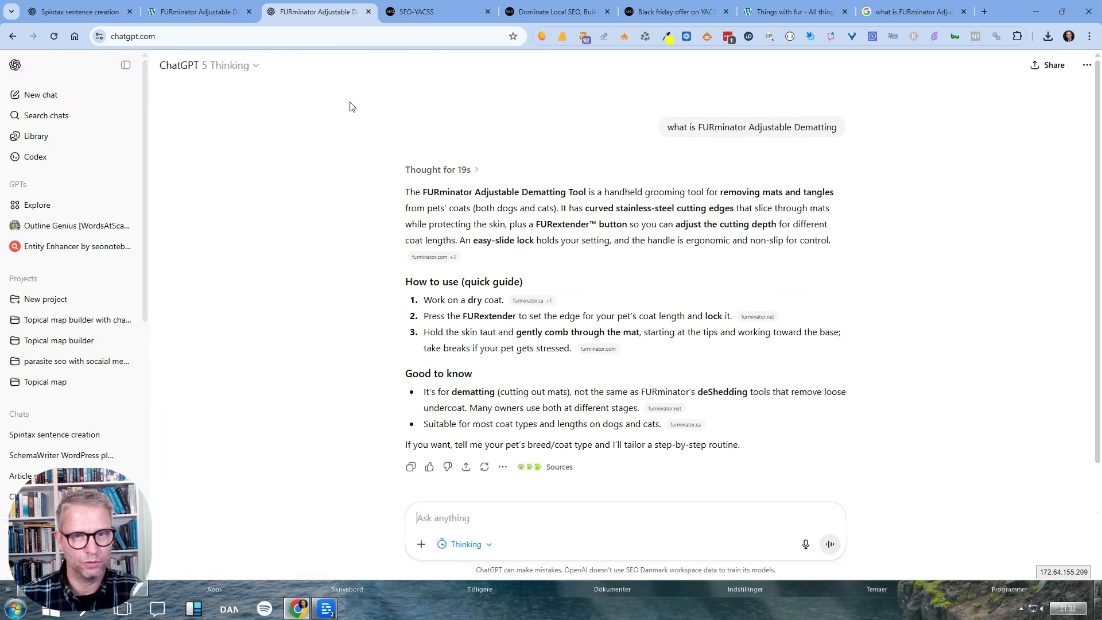
pyautogui.click(183, 11)
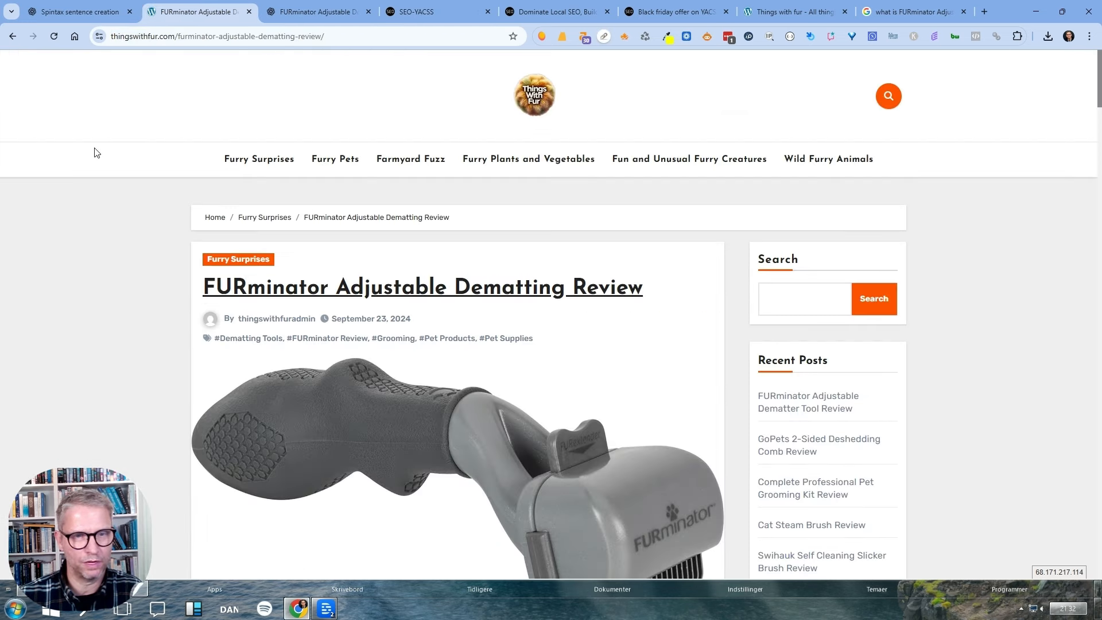
pyautogui.moveTo(114, 119); pyautogui.dragTo(258, 400)
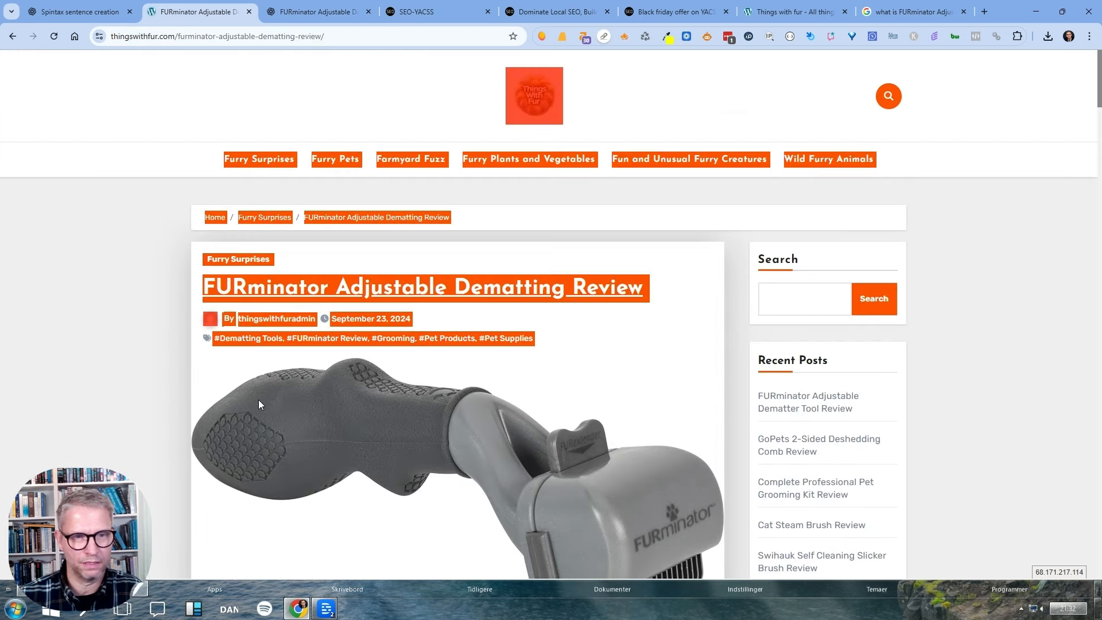
pyautogui.click(445, 10)
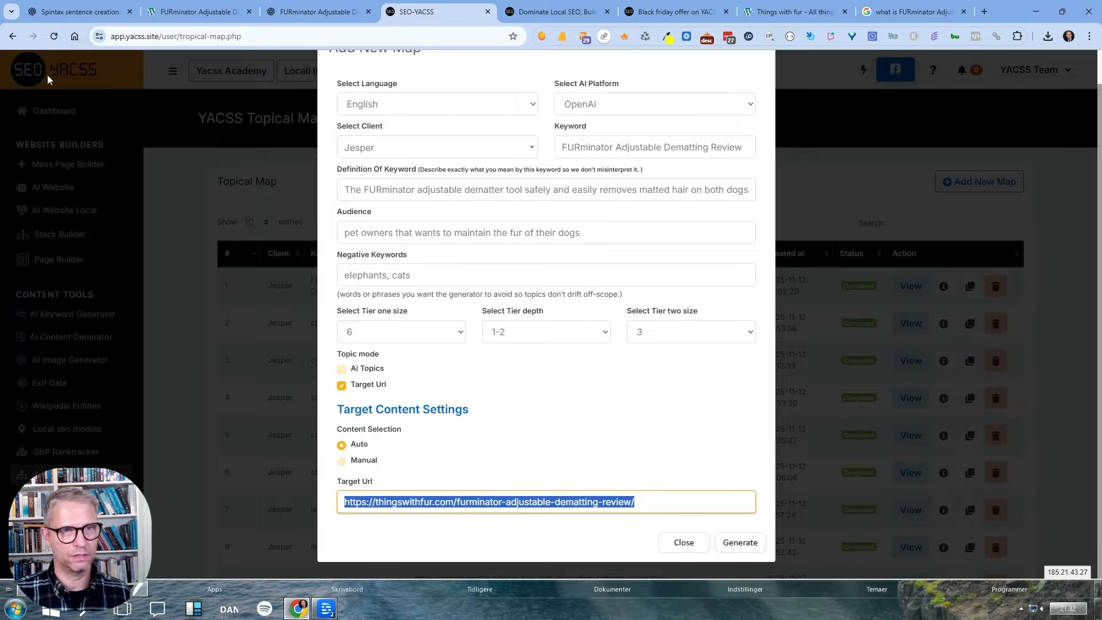
pyautogui.click(198, 11)
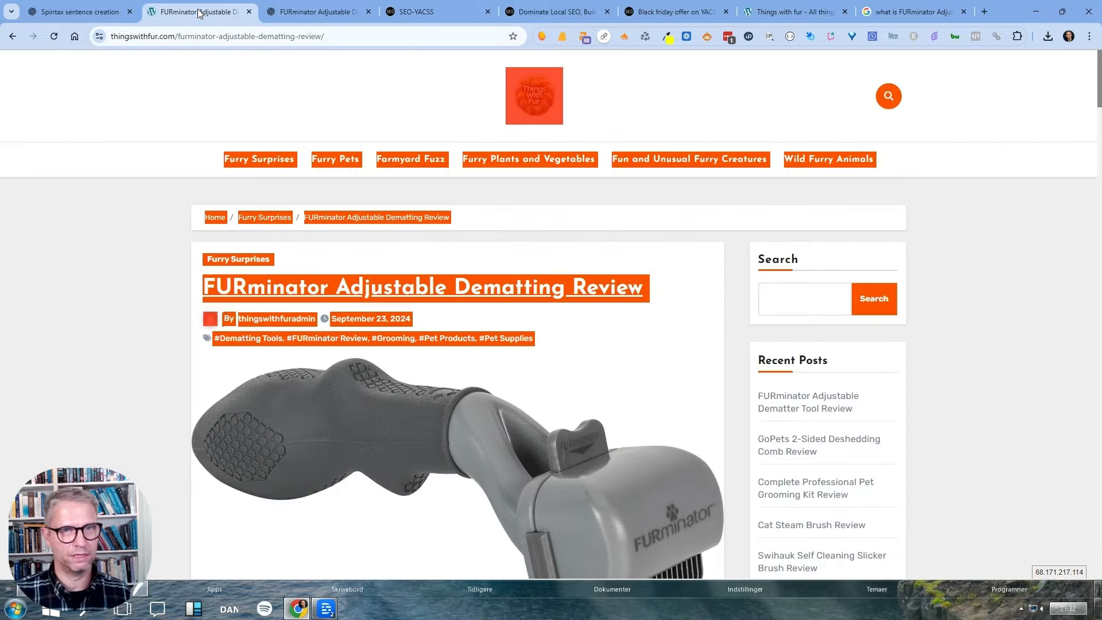
pyautogui.click(451, 14)
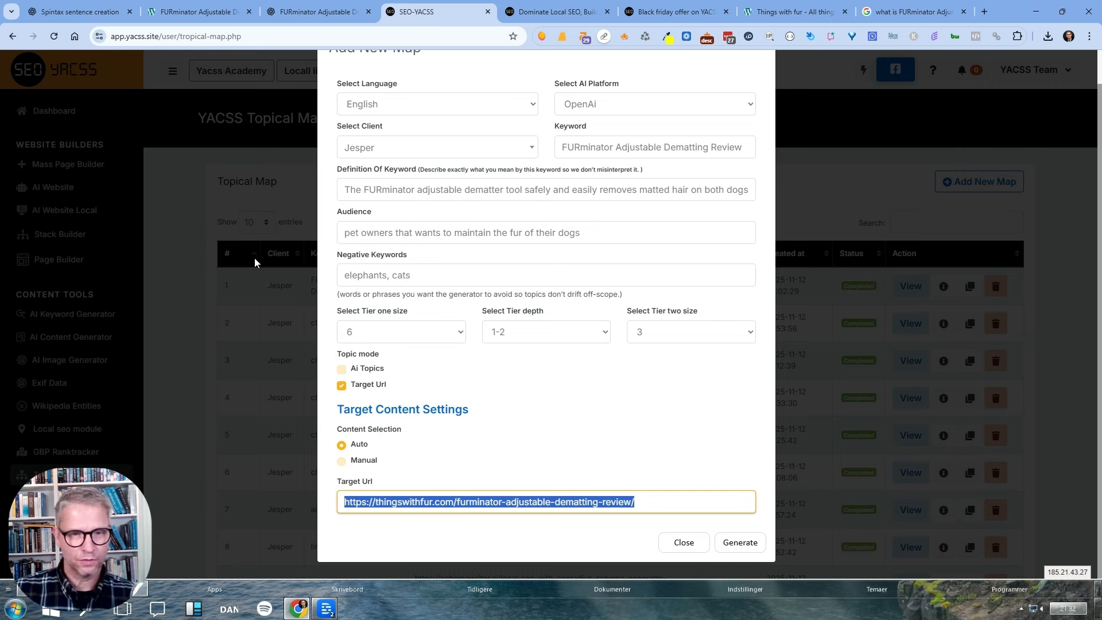
# Generate the topical map for the FURminator Adjustable Dematting Review keyword with the completed settings.
pyautogui.click(511, 410)
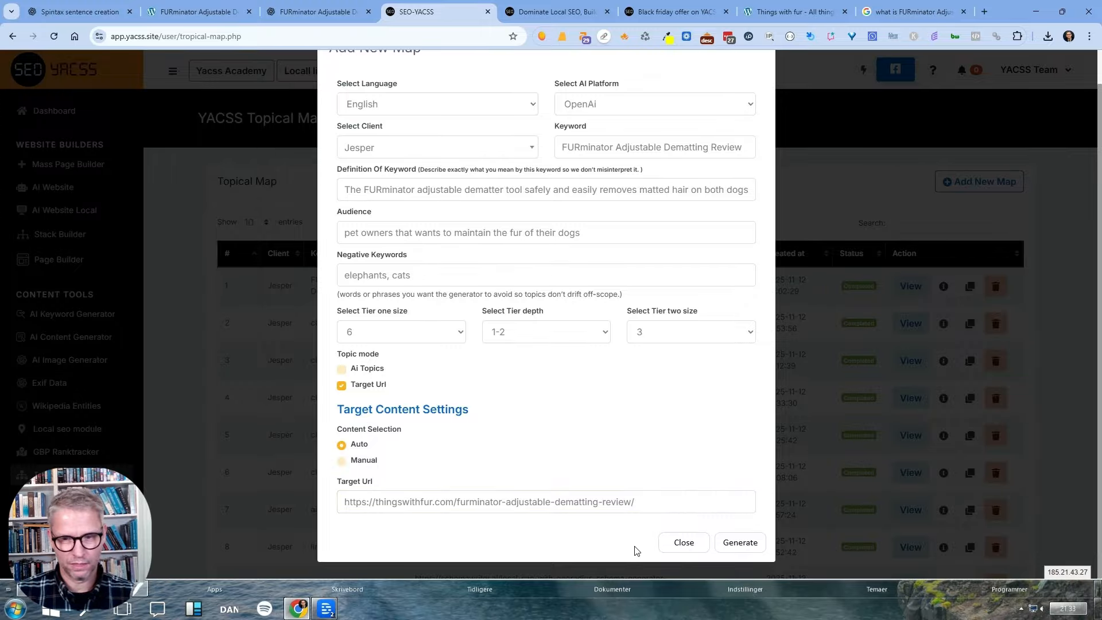
pyautogui.click(740, 543)
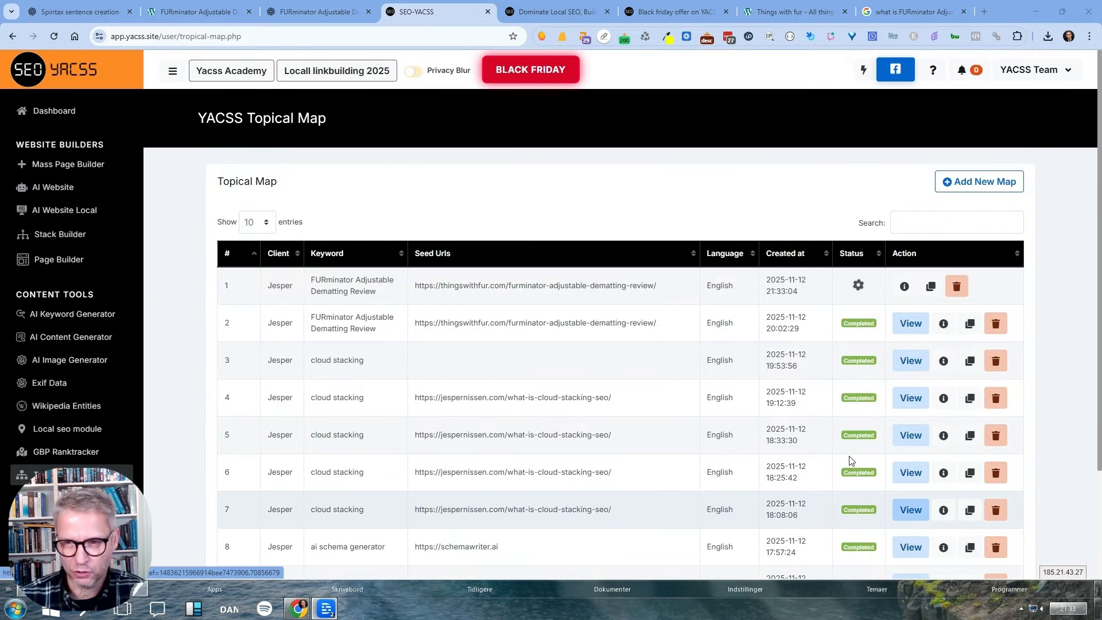
# Expand the Prompts section of the site navigation and look over the available prompt types.
pyautogui.scroll(-5, 119, 436)
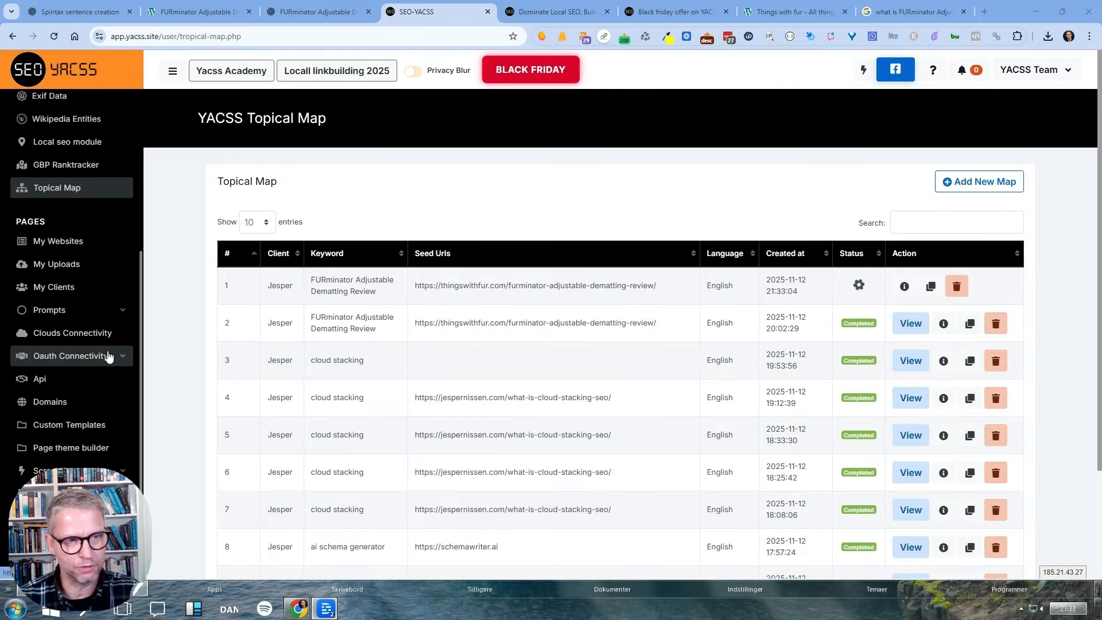
pyautogui.click(111, 310)
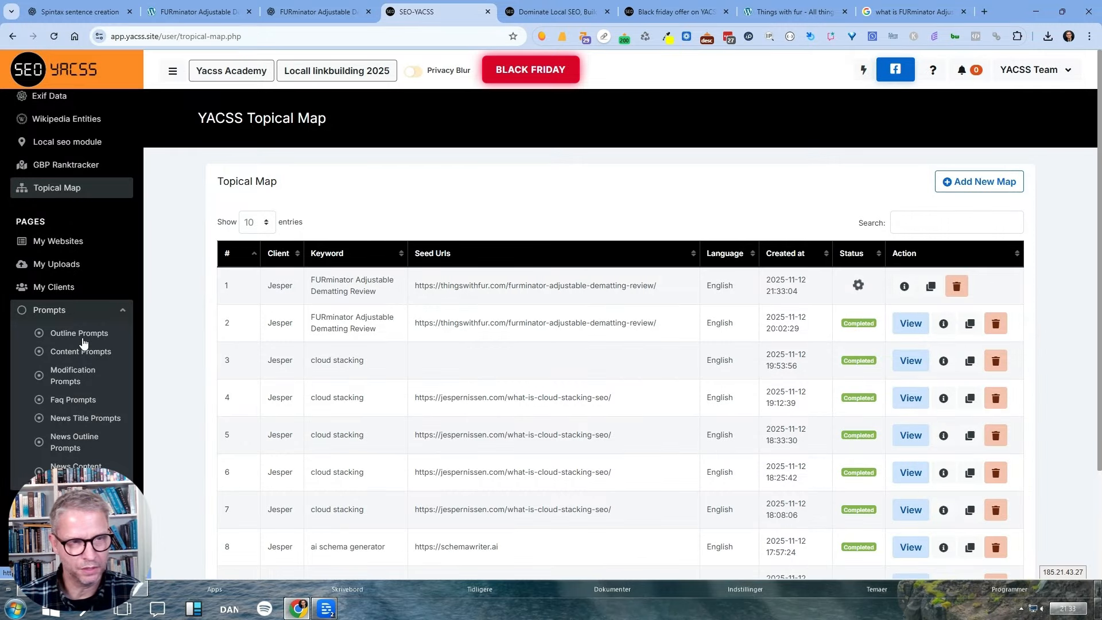
pyautogui.scroll(5, 81, 298)
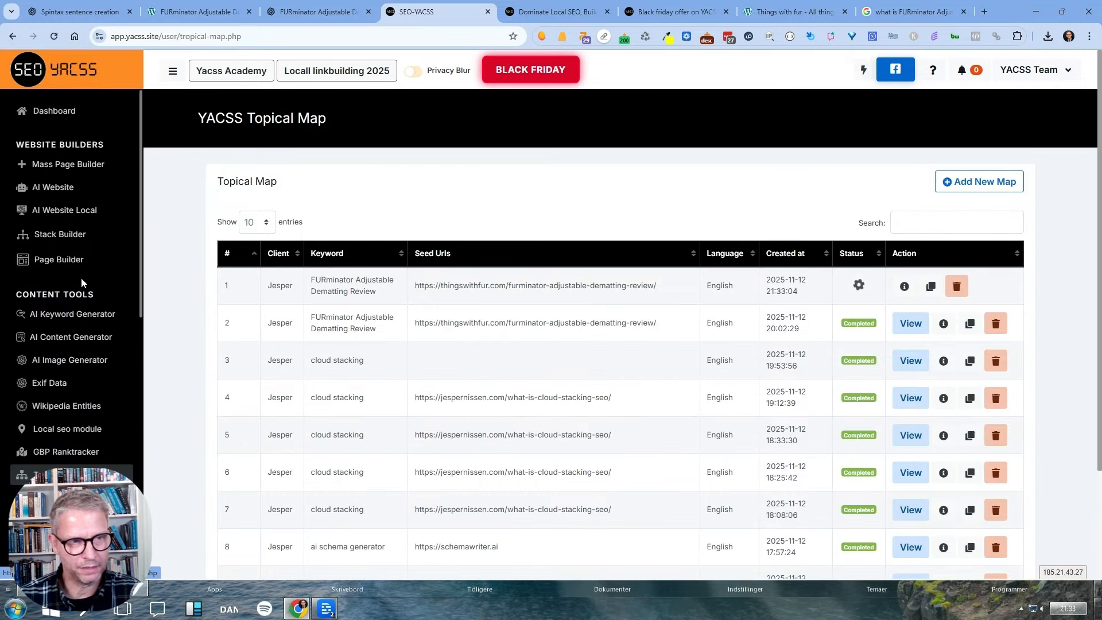
# Open the Header settings of the Mass Page Builder and look over the optional outline, content and modification prompt selectors and topical map import.
pyautogui.click(71, 167)
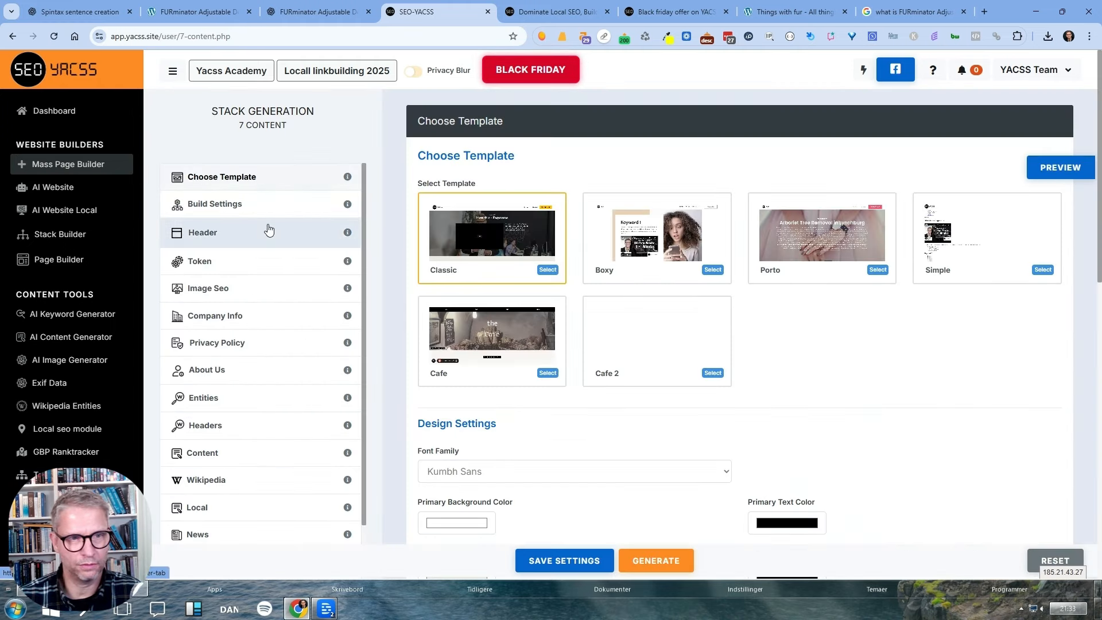
pyautogui.click(269, 231)
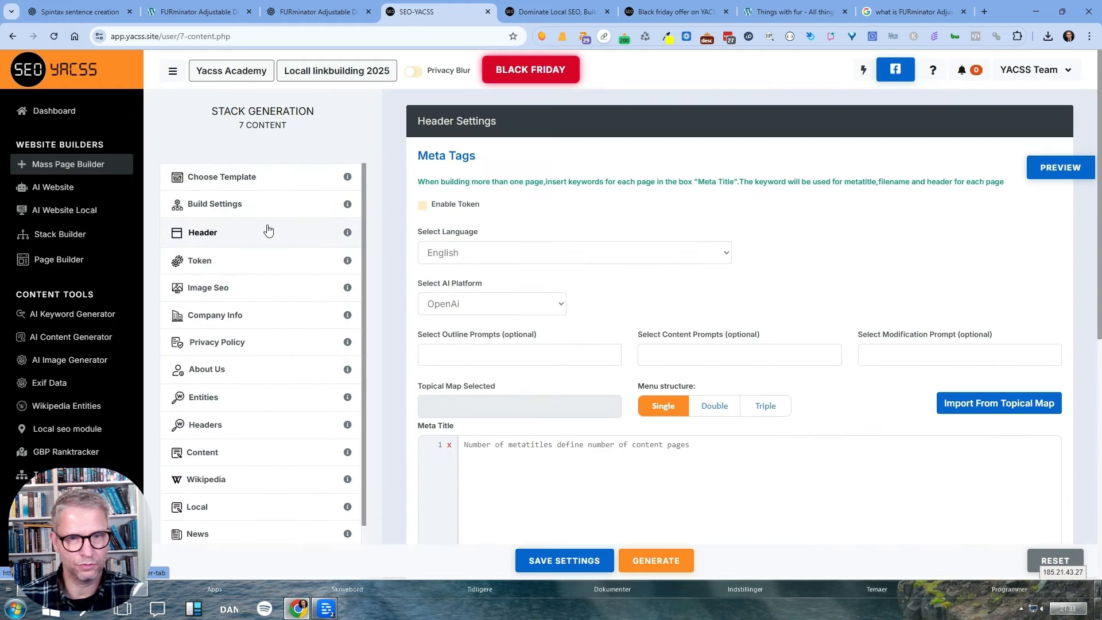
pyautogui.click(443, 355)
pyautogui.click(756, 353)
pyautogui.click(867, 354)
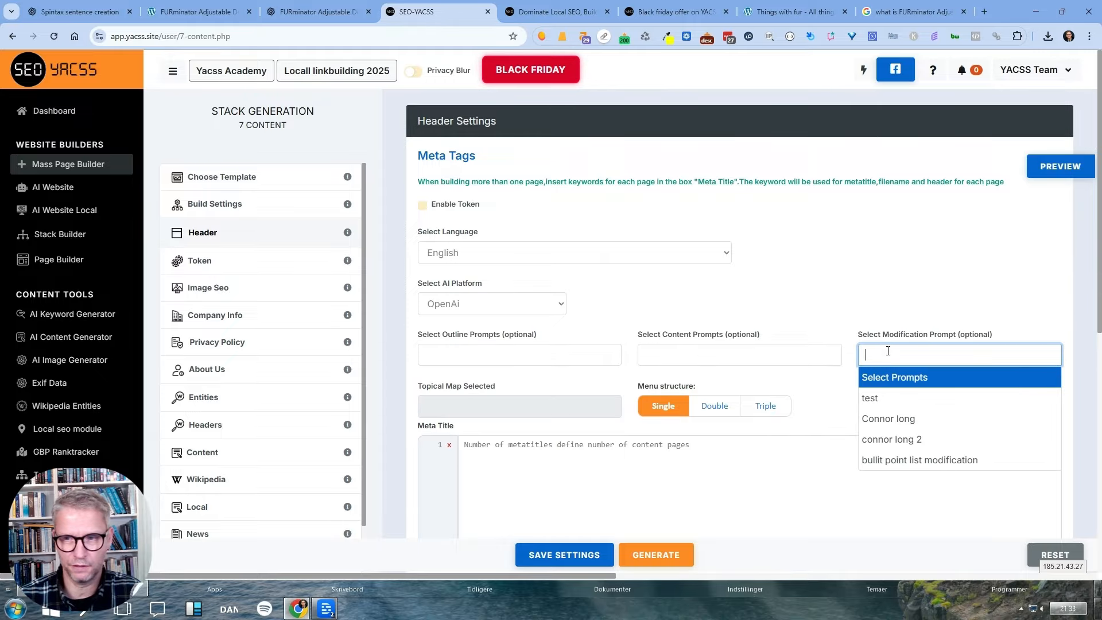
pyautogui.click(1035, 313)
pyautogui.scroll(-3, 1036, 312)
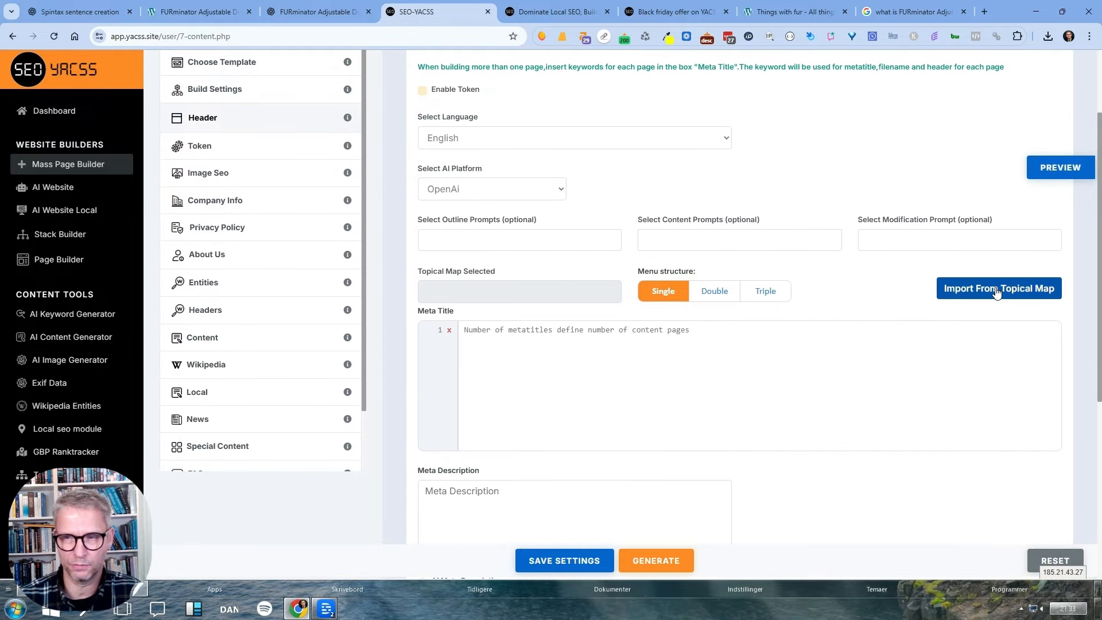
pyautogui.scroll(2, 997, 290)
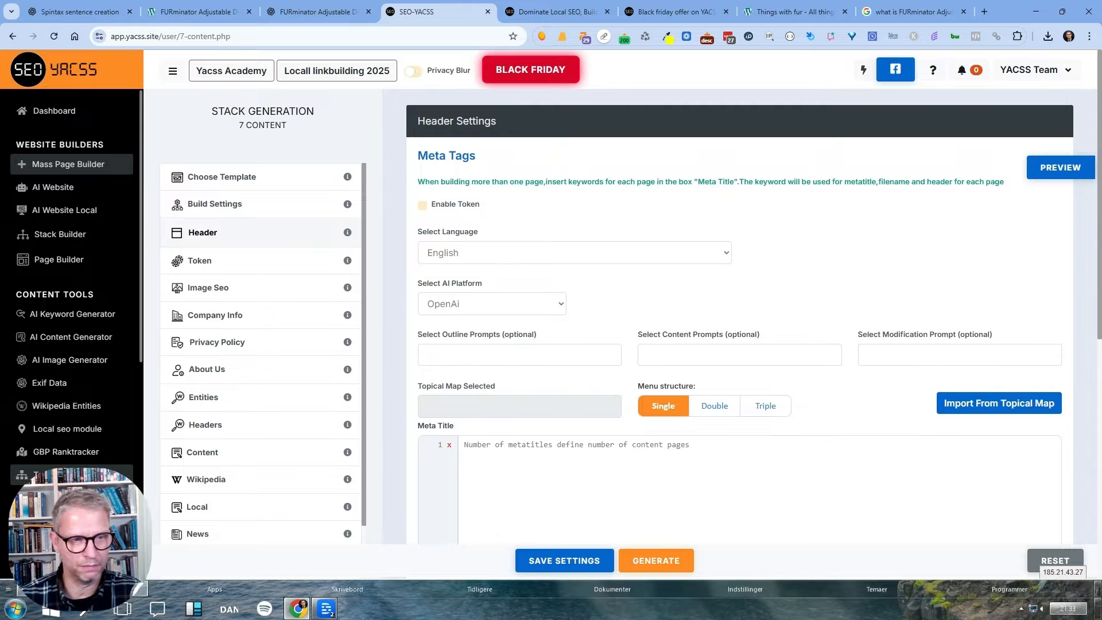
# Open the list of outline prompts from the Prompts section of the site navigation.
pyautogui.scroll(-3, 69, 373)
pyautogui.click(68, 428)
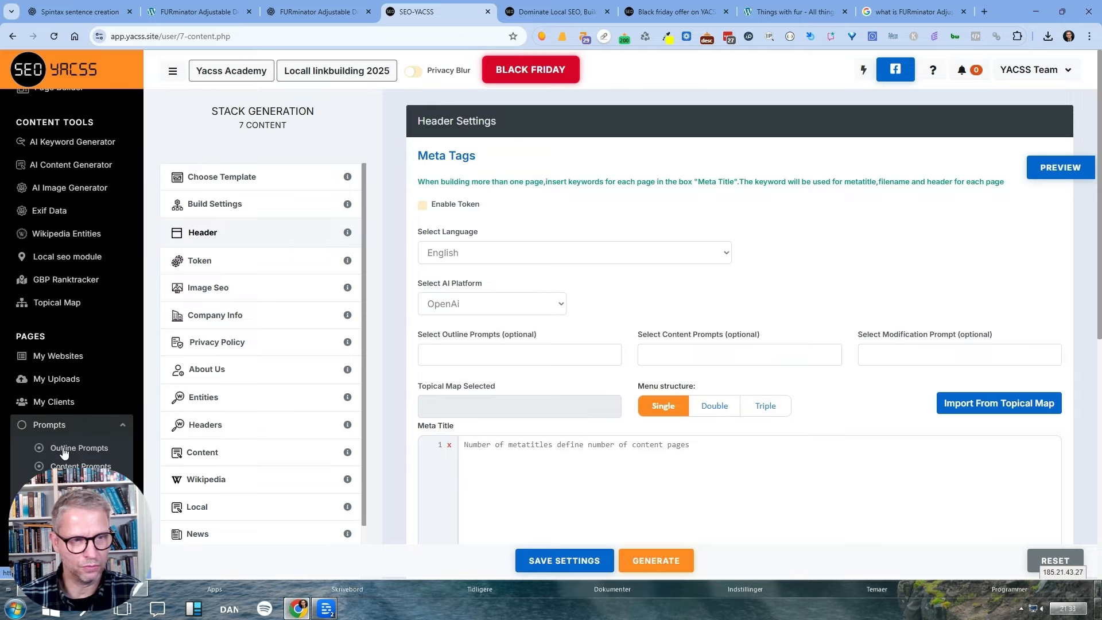
pyautogui.scroll(-2, 86, 356)
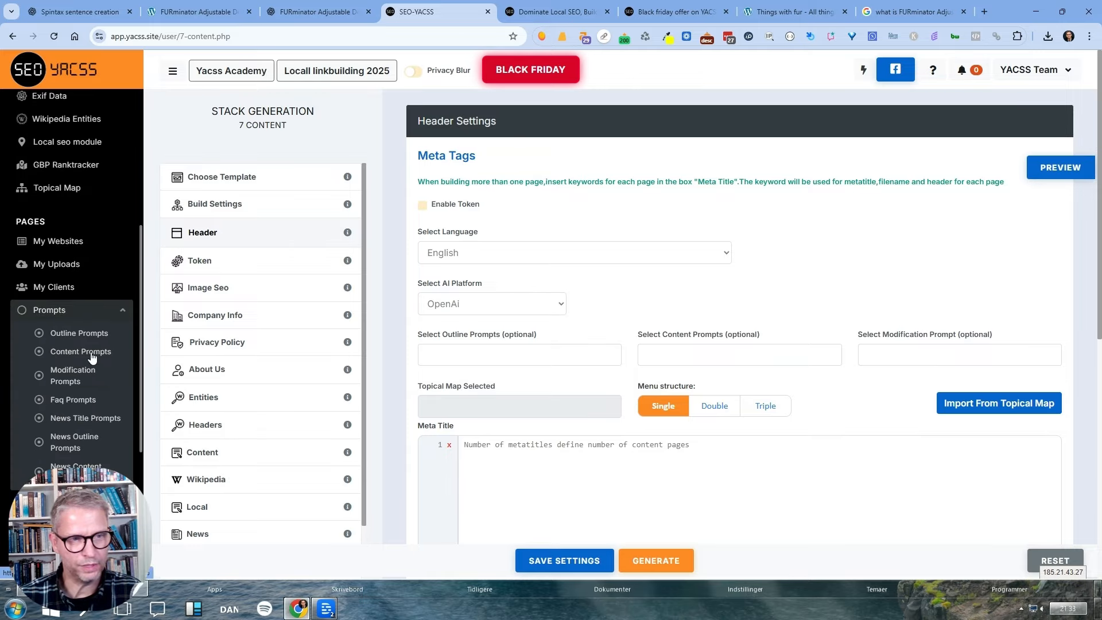
pyautogui.click(93, 331)
pyautogui.scroll(-5, 86, 402)
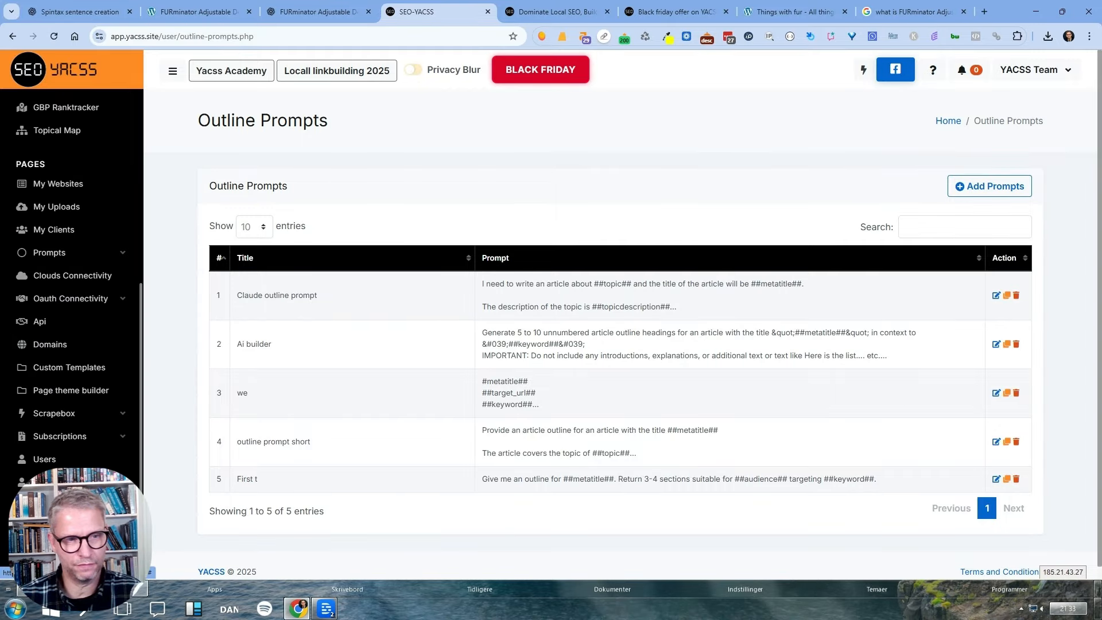
# Look over the prompt types in the site navigation, glancing at the spintax browser page and returning to the outline prompts list.
pyautogui.click(86, 252)
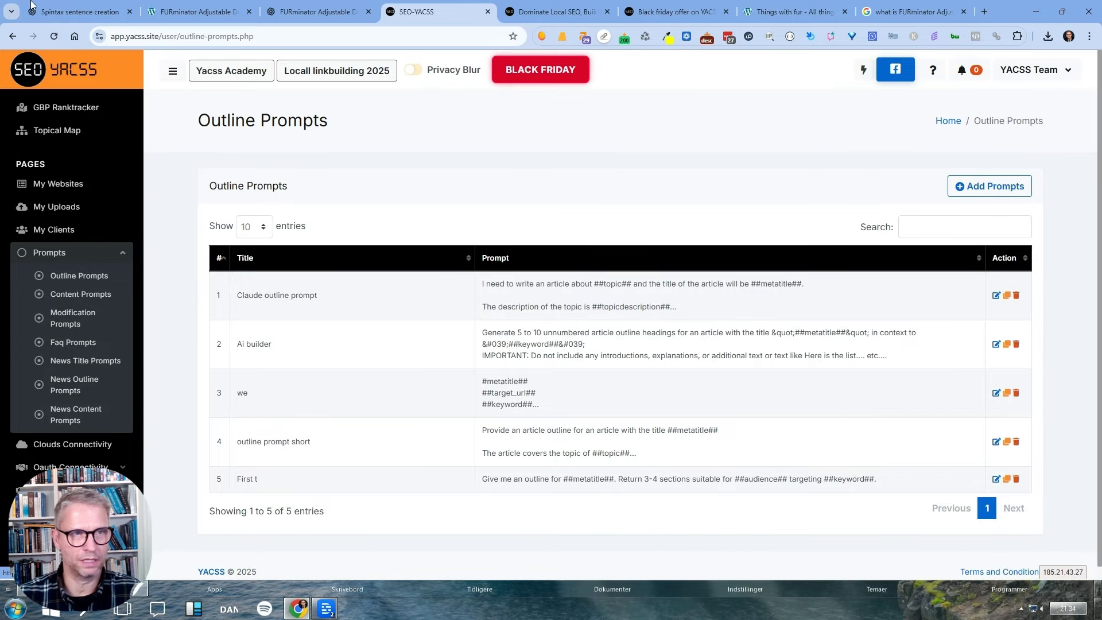
pyautogui.click(58, 14)
pyautogui.click(423, 11)
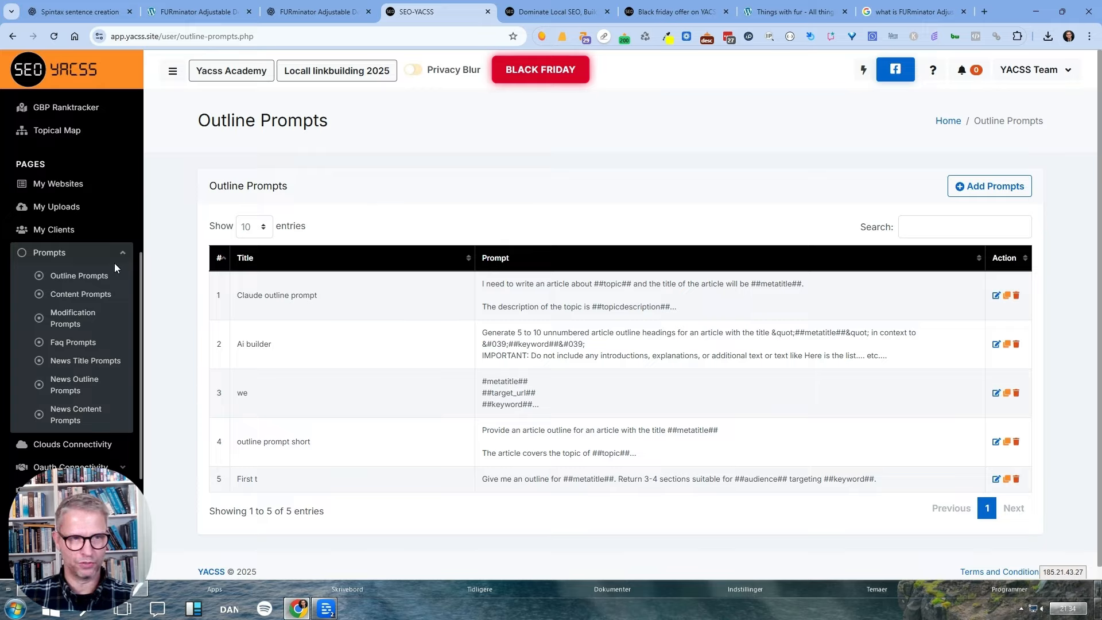
pyautogui.scroll(1, 108, 284)
pyautogui.scroll(3, 108, 284)
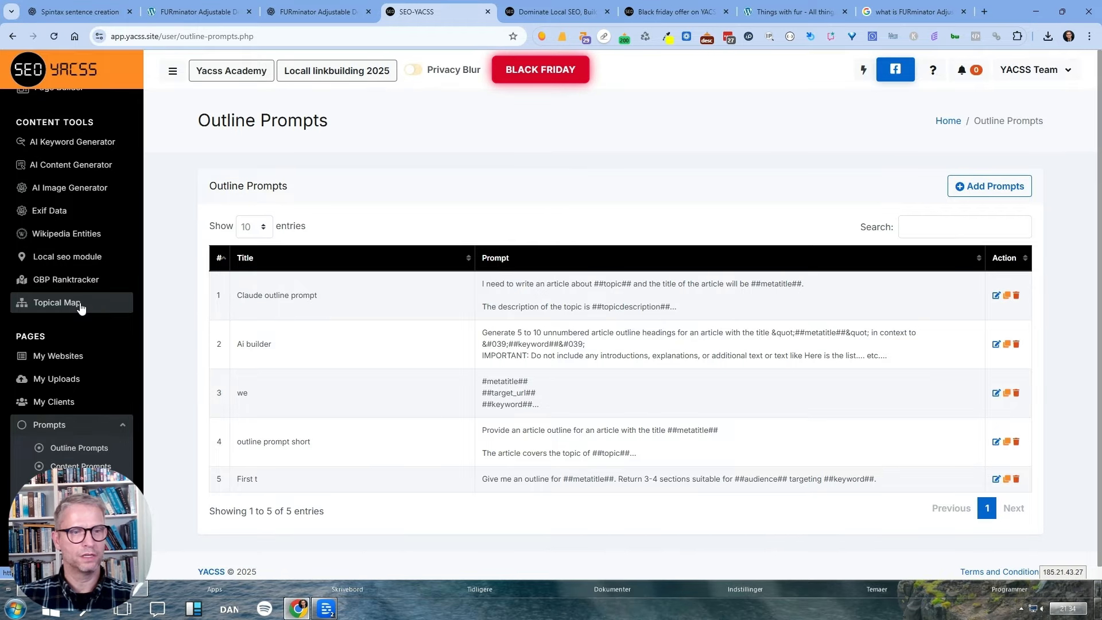
pyautogui.scroll(-2, 80, 309)
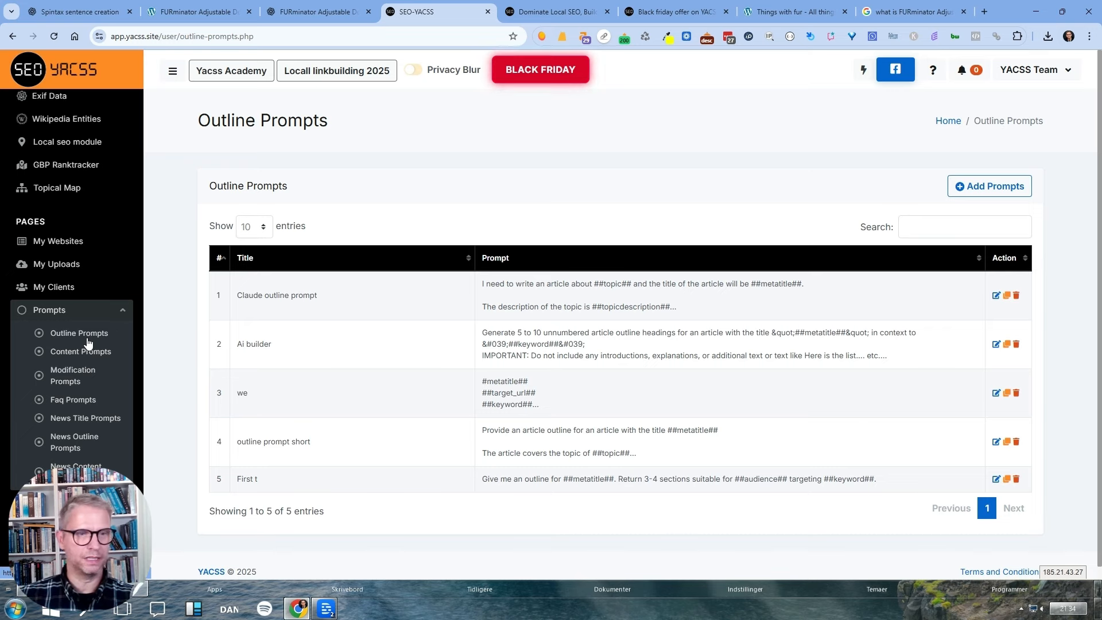
pyautogui.scroll(5, 100, 337)
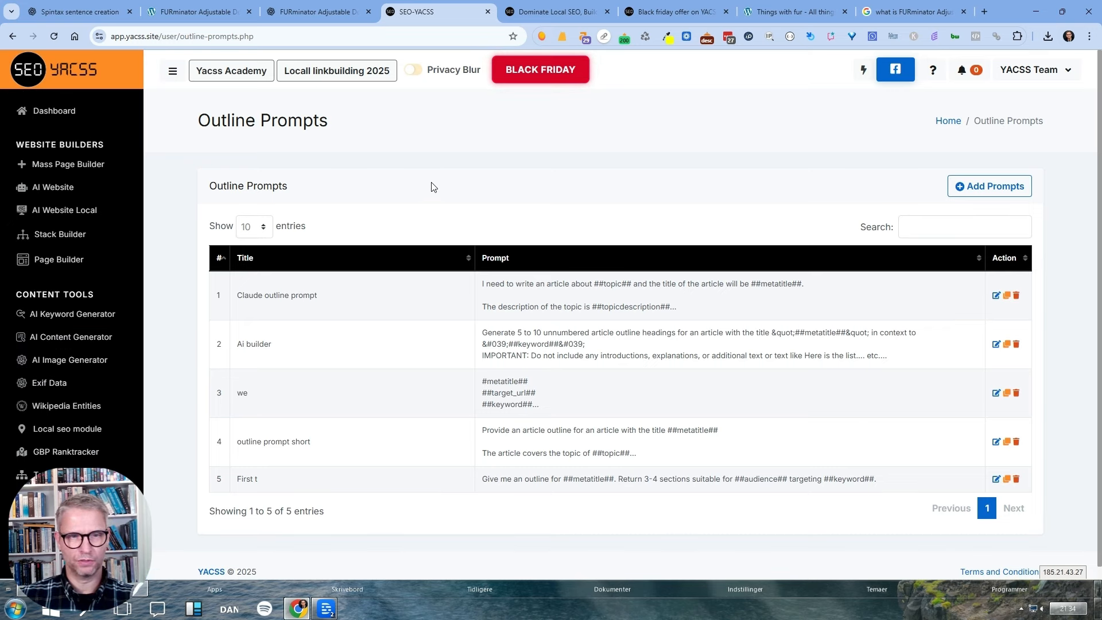
# Open the Claude outline prompt, examine its placeholders and instructions, and return to the outline prompts list.
pyautogui.click(996, 296)
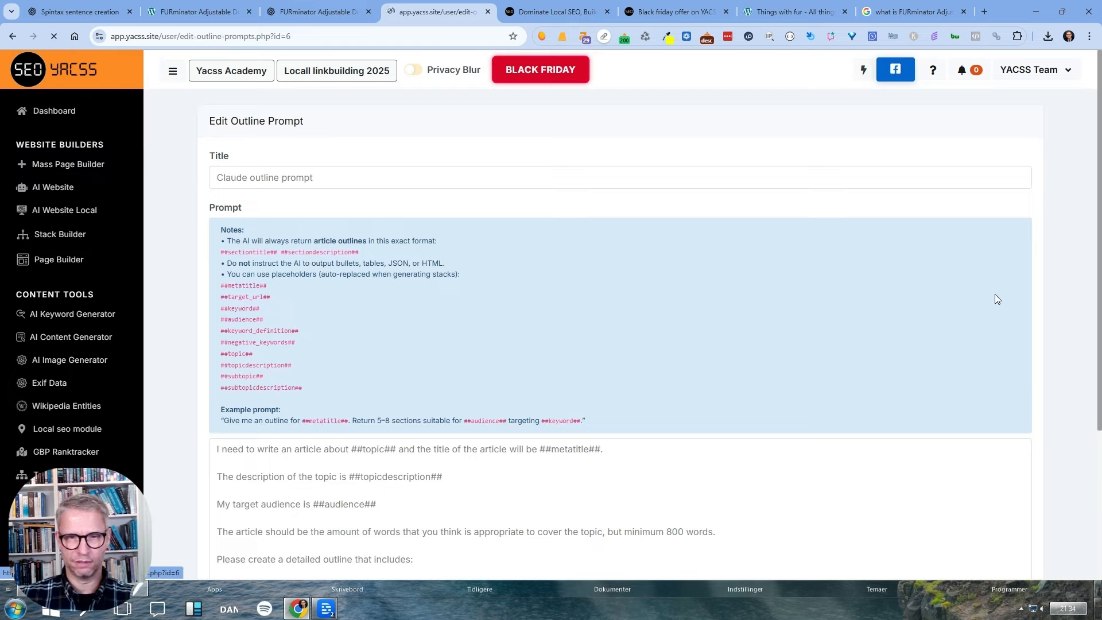
pyautogui.scroll(-3, 578, 337)
pyautogui.scroll(4, 578, 337)
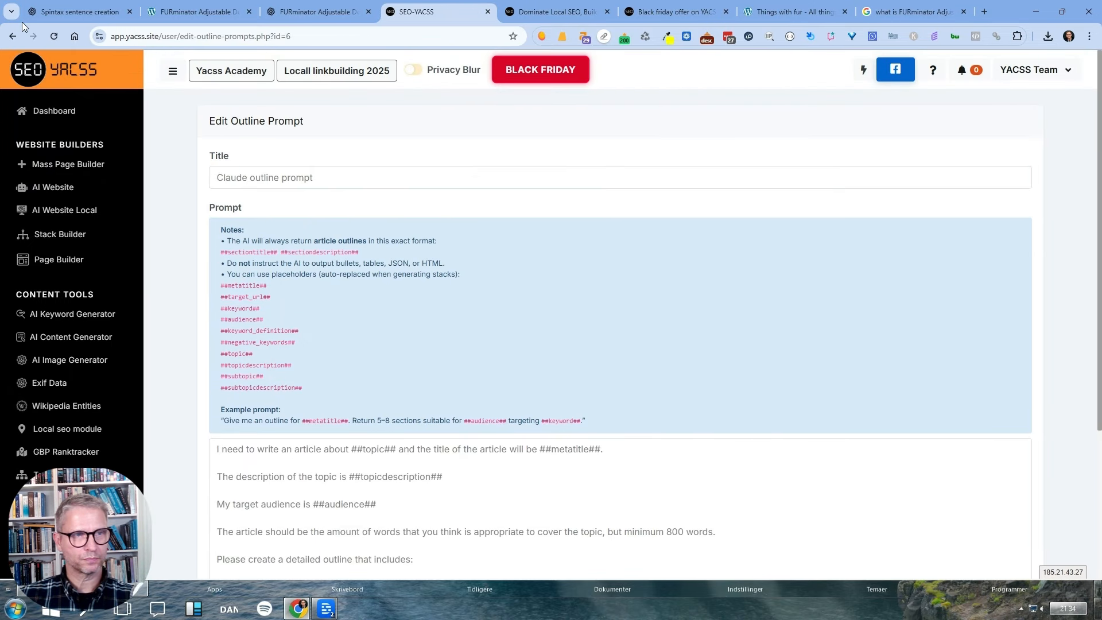
pyautogui.click(12, 37)
# Start a new outline prompt and title it "own prompt".
pyautogui.click(1005, 195)
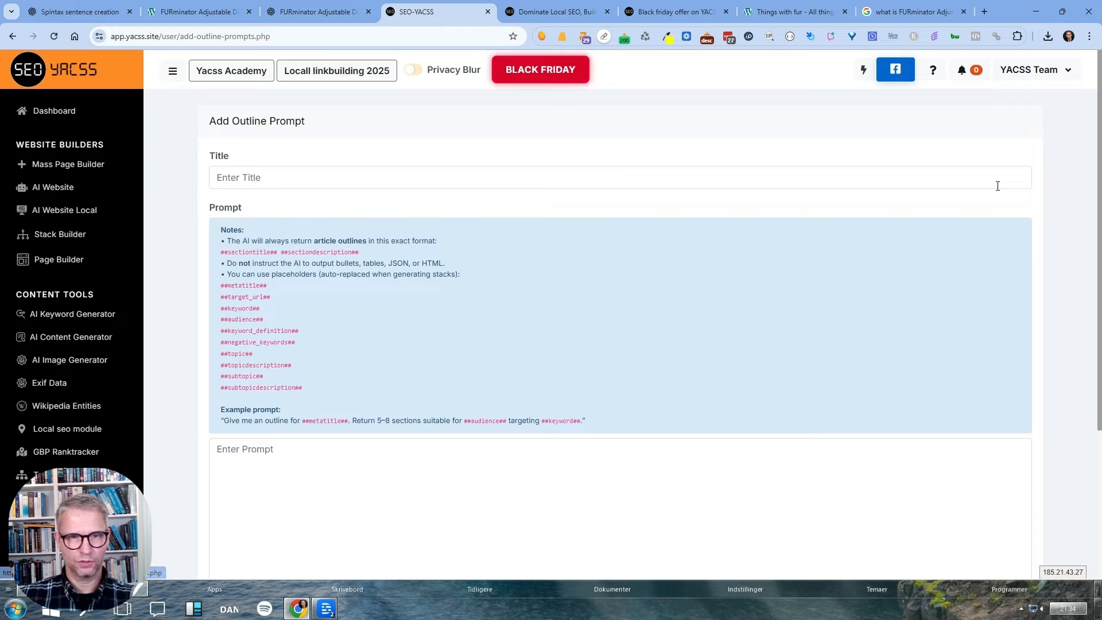
pyautogui.click(356, 181)
pyautogui.write('ownb prompt')
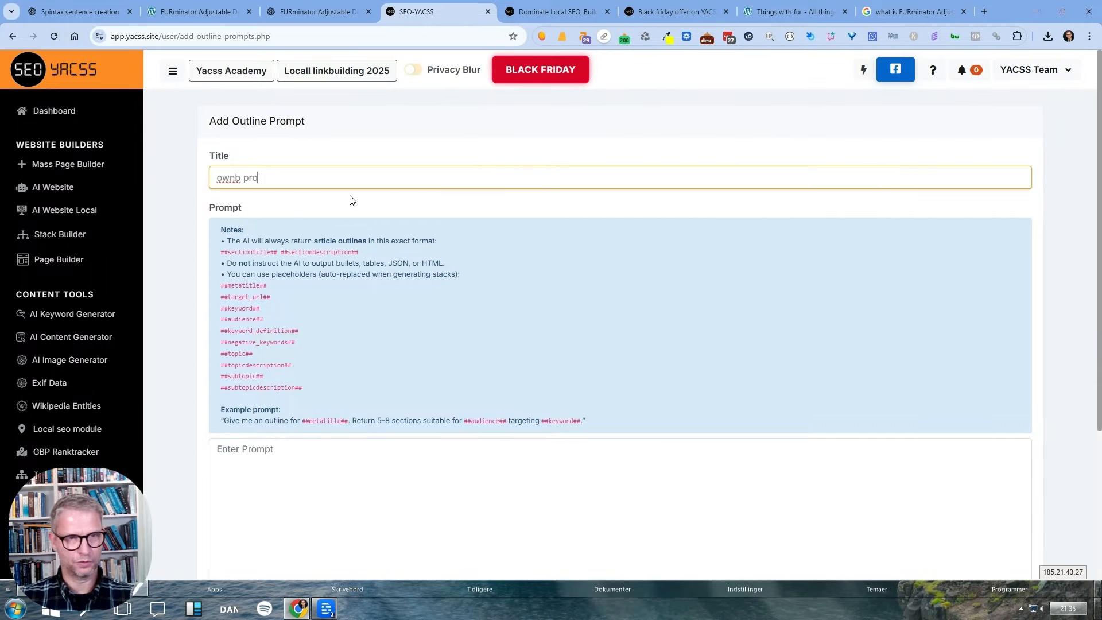
pyautogui.click(239, 176)
pyautogui.press('BackSpace')
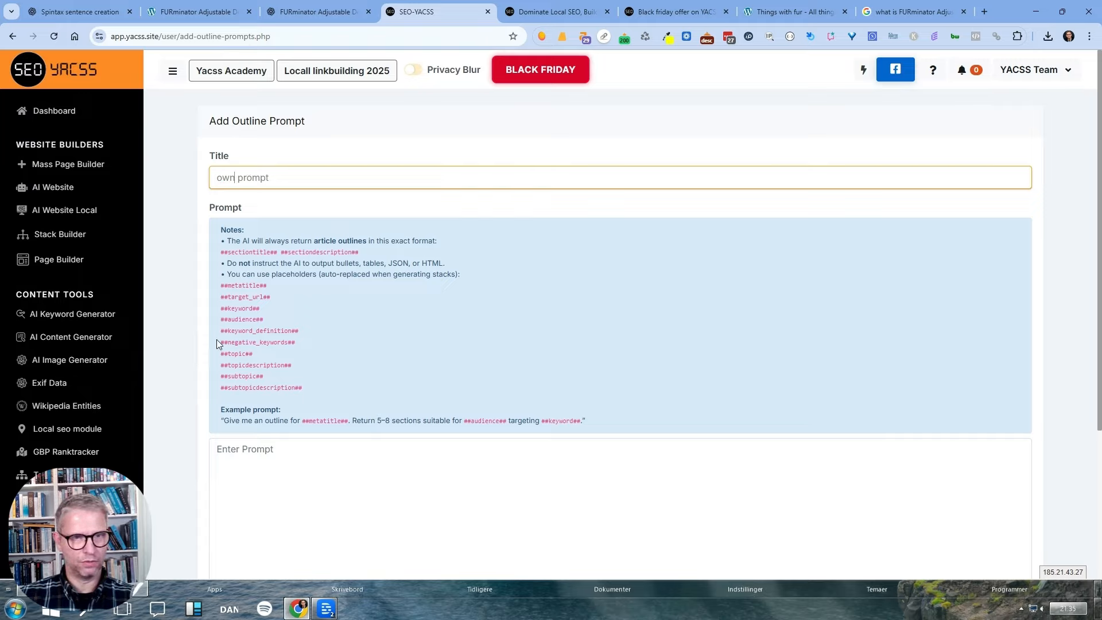
# Point out the available placeholders in the prompt notes, including ##metatitle##.
pyautogui.moveTo(222, 251); pyautogui.dragTo(308, 387)
pyautogui.click(301, 383)
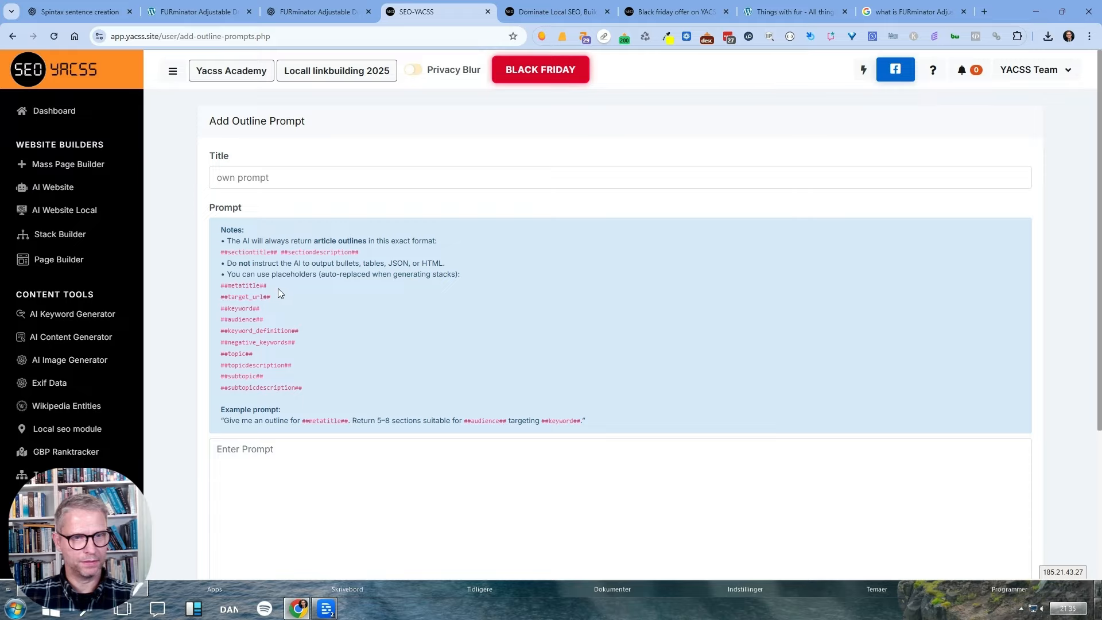
pyautogui.moveTo(270, 286); pyautogui.dragTo(224, 285)
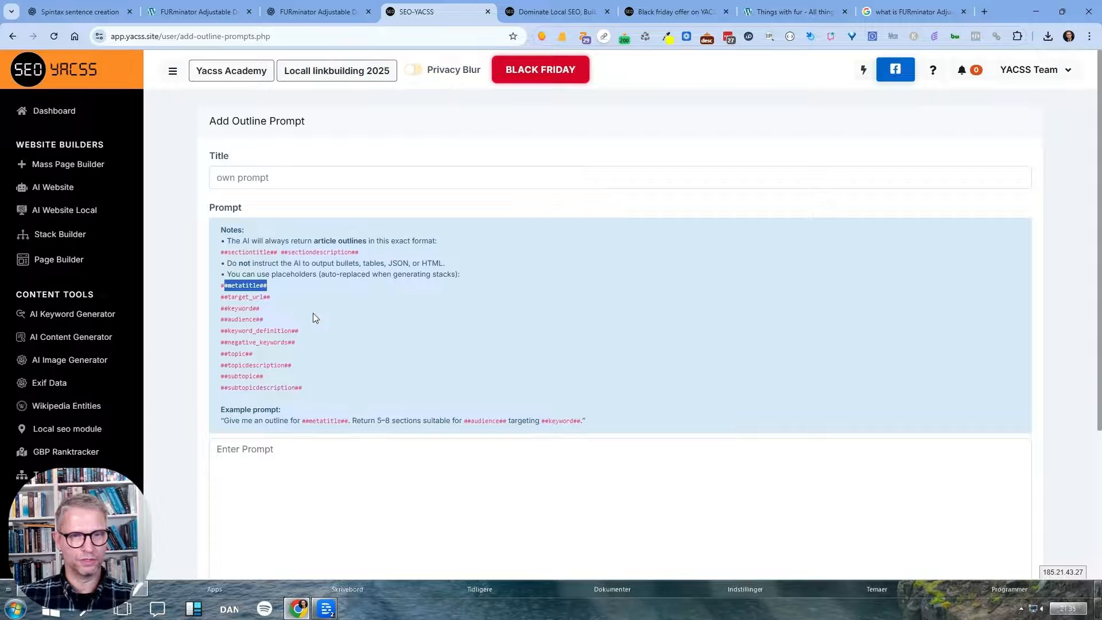
pyautogui.click(296, 474)
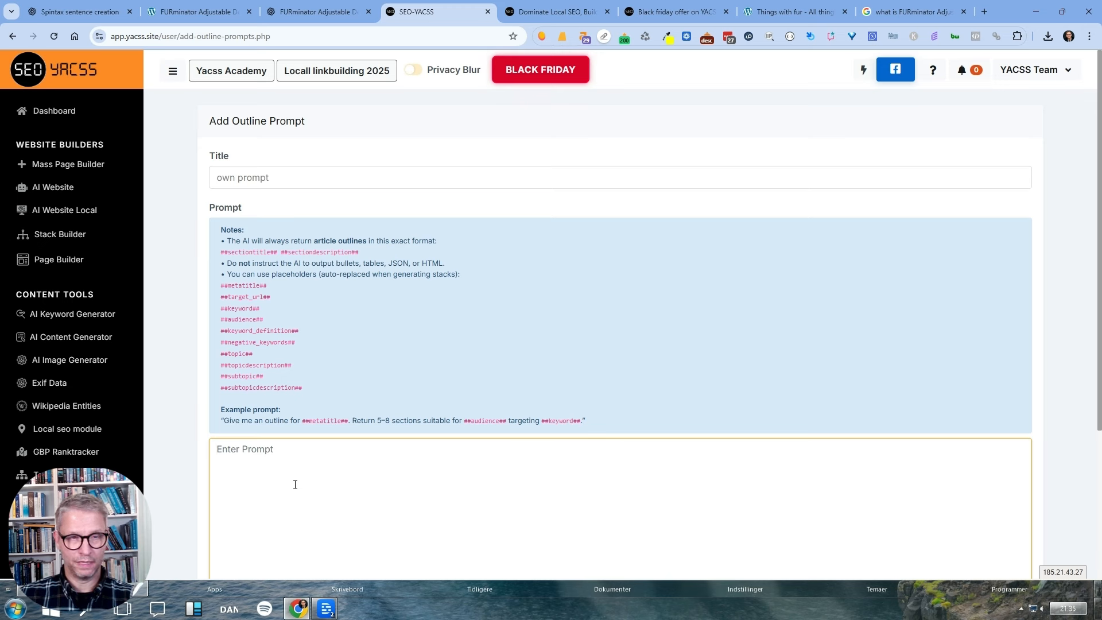
# Replace the new prompt's title with "short outline prompt".
pyautogui.moveTo(293, 177); pyautogui.dragTo(103, 174)
pyautogui.write('s')
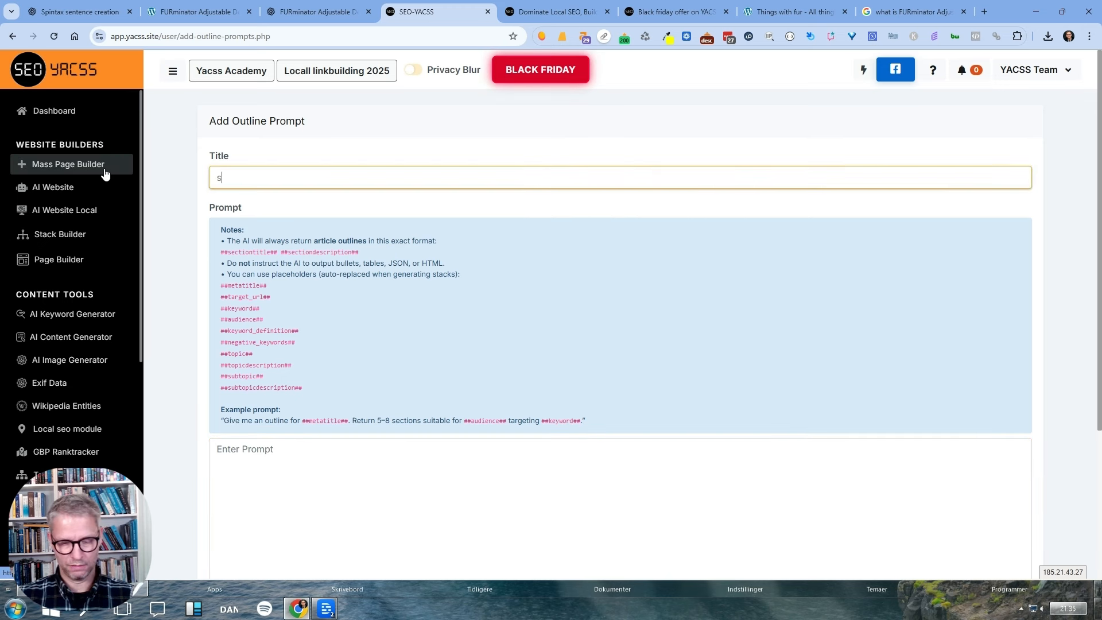
pyautogui.write('hort out line')
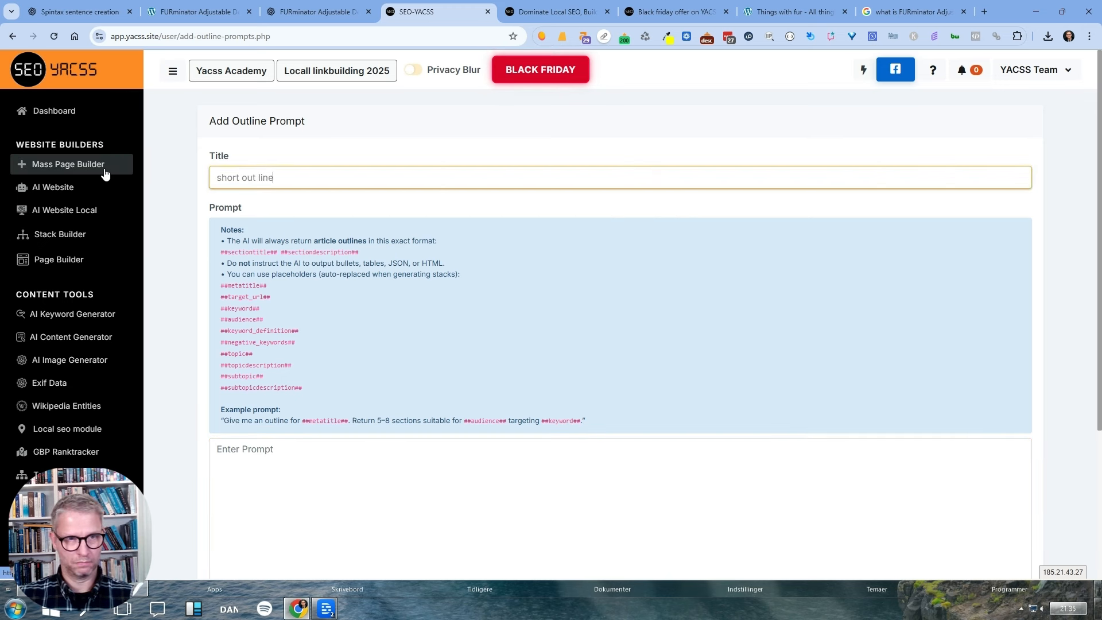
pyautogui.press('BackSpace')
pyautogui.press('BackSpace')
pyautogui.press('BackSpace')
pyautogui.press('BackSpace')
pyautogui.press('BackSpace')
pyautogui.write('line prompt')
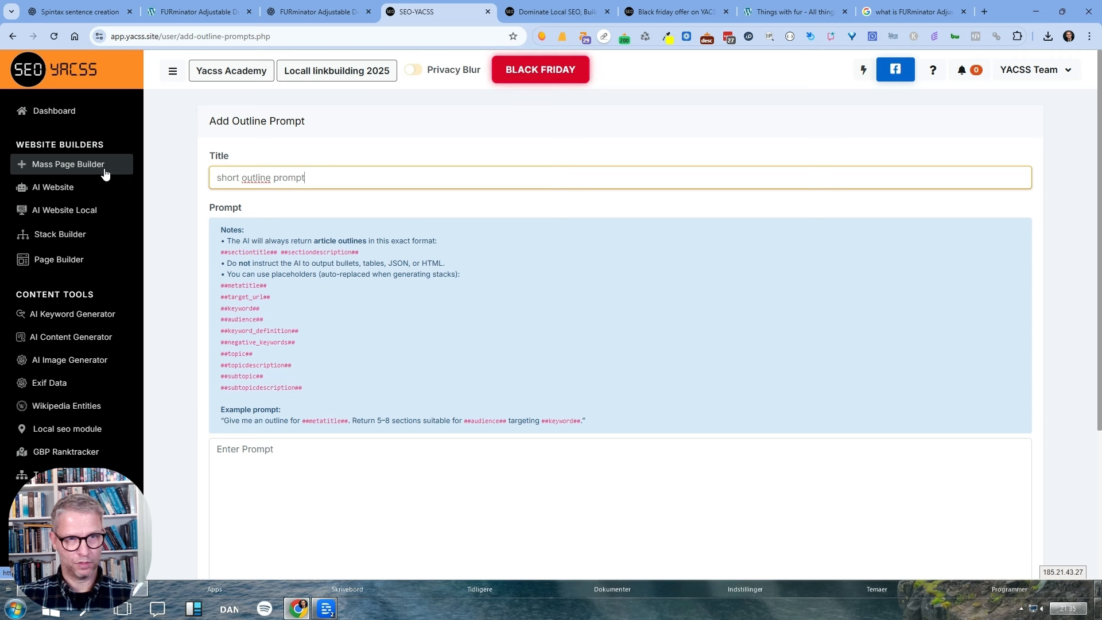
# Write the prompt text "Write an outline for an article with the title".
pyautogui.click(251, 454)
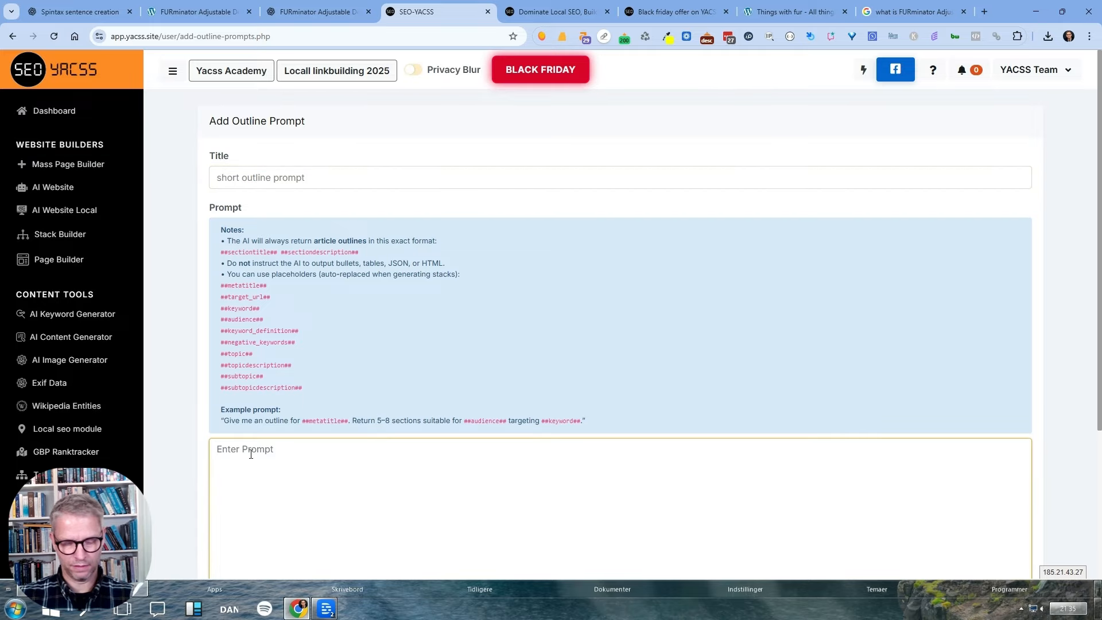
pyautogui.write('Write an')
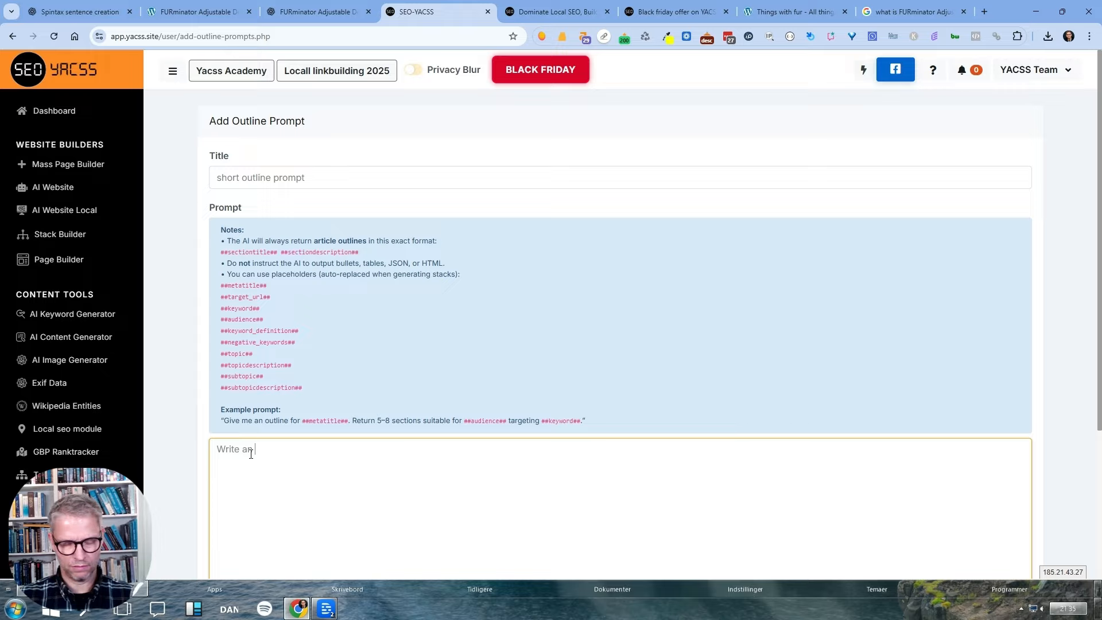
pyautogui.write(' outline ')
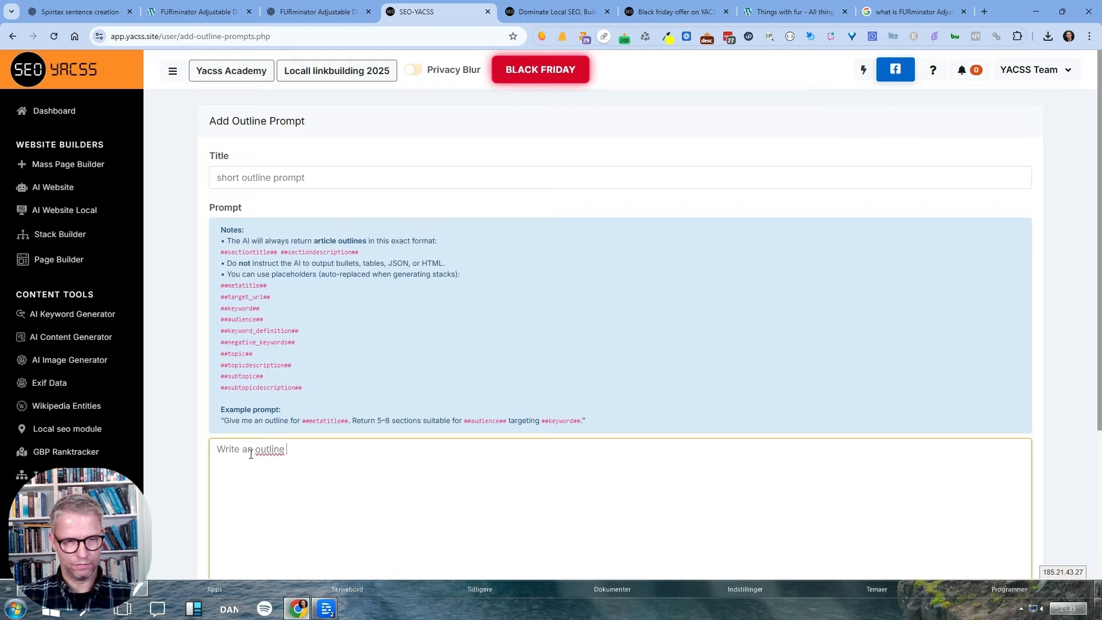
pyautogui.write('for an article')
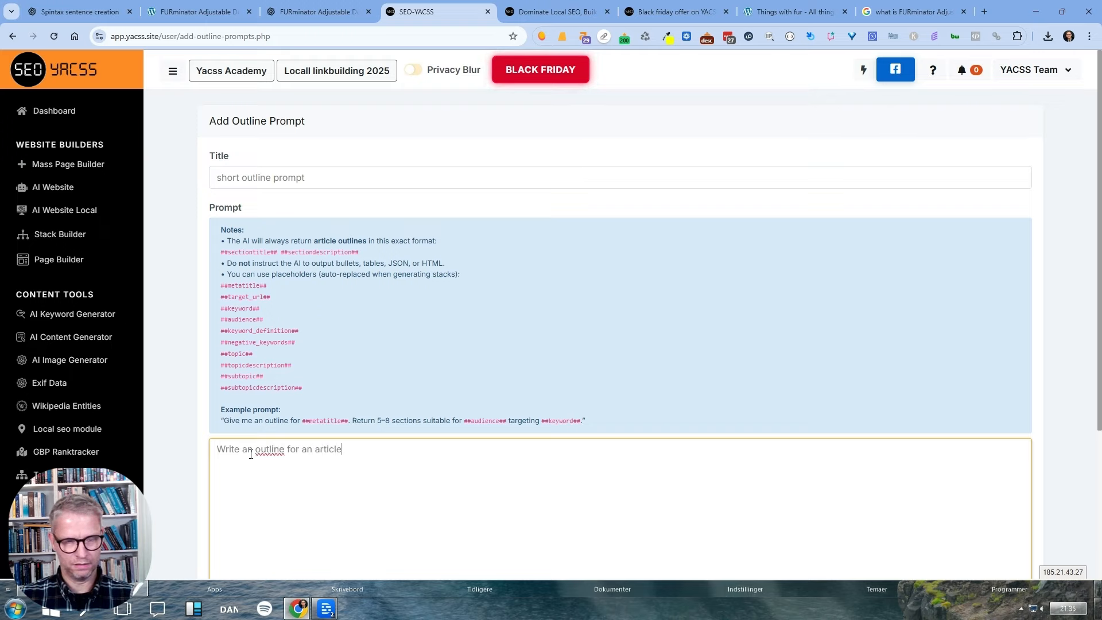
pyautogui.write(' with the title')
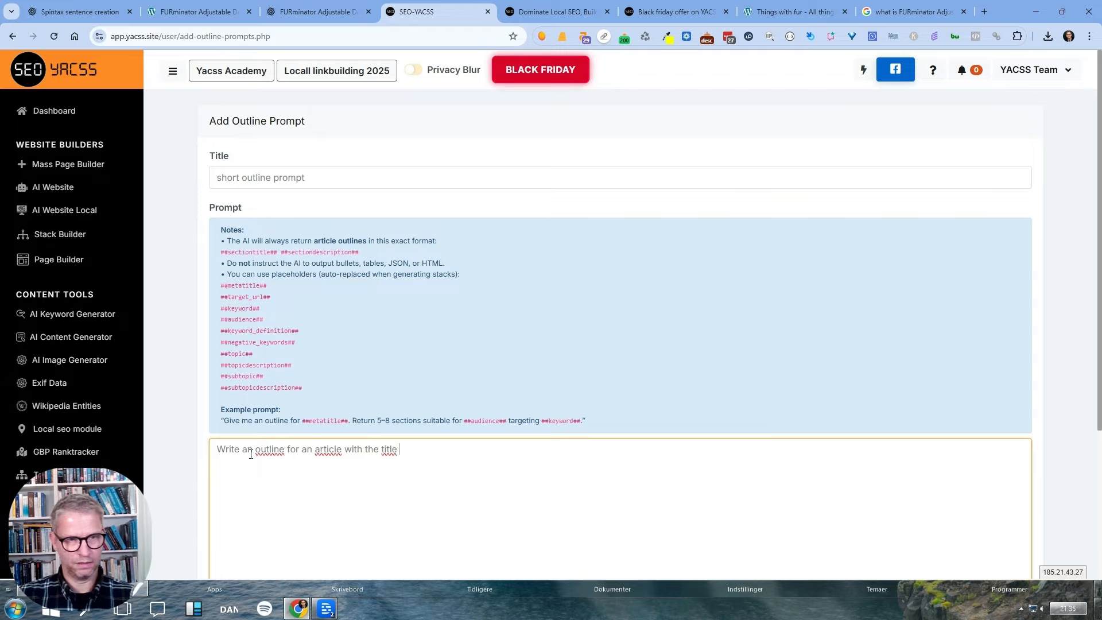
# Copy the ##metatitle## placeholder from the notes to the end of the prompt text and save the prompt.
pyautogui.moveTo(271, 284); pyautogui.dragTo(220, 292)
pyautogui.rightClick(220, 292)
pyautogui.click(276, 298)
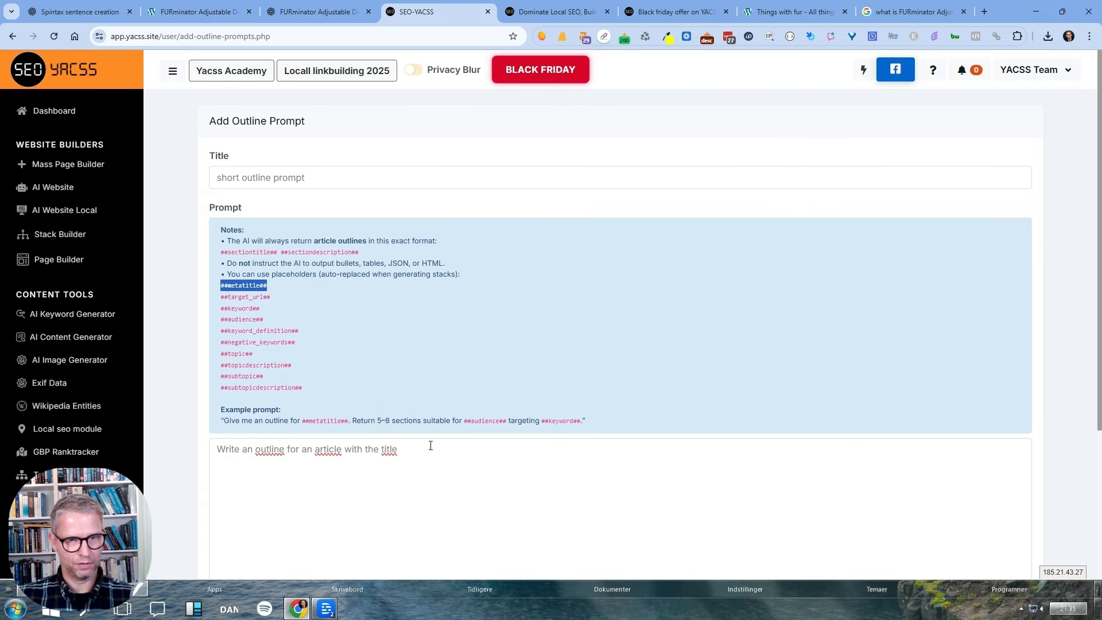
pyautogui.click(434, 448)
pyautogui.hotkey('ctrl', 'v')
pyautogui.scroll(-3, 804, 287)
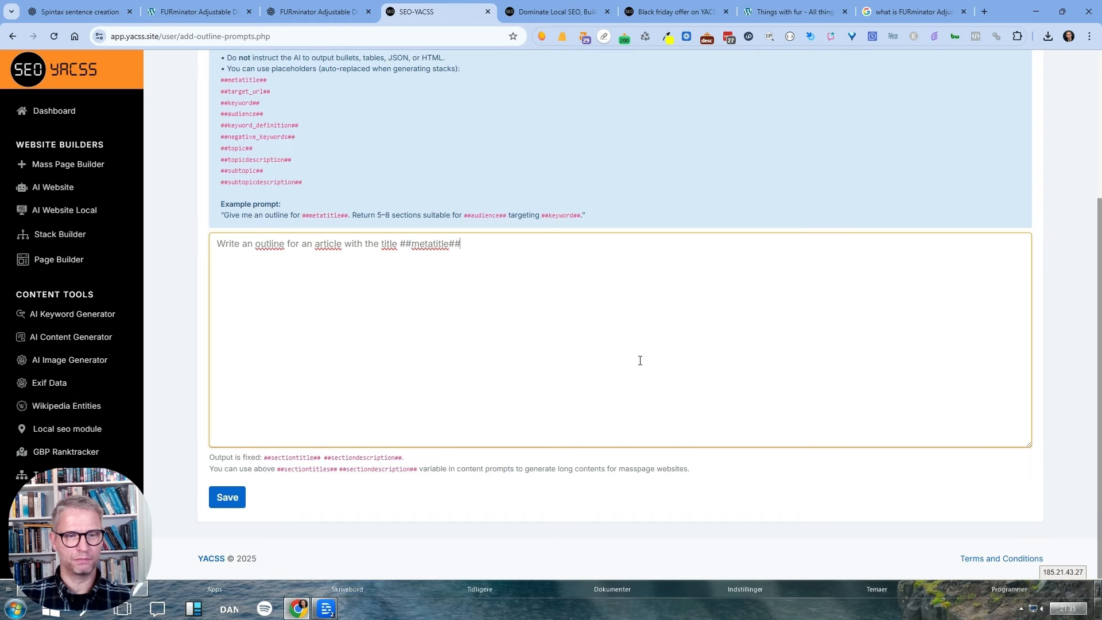
pyautogui.click(234, 498)
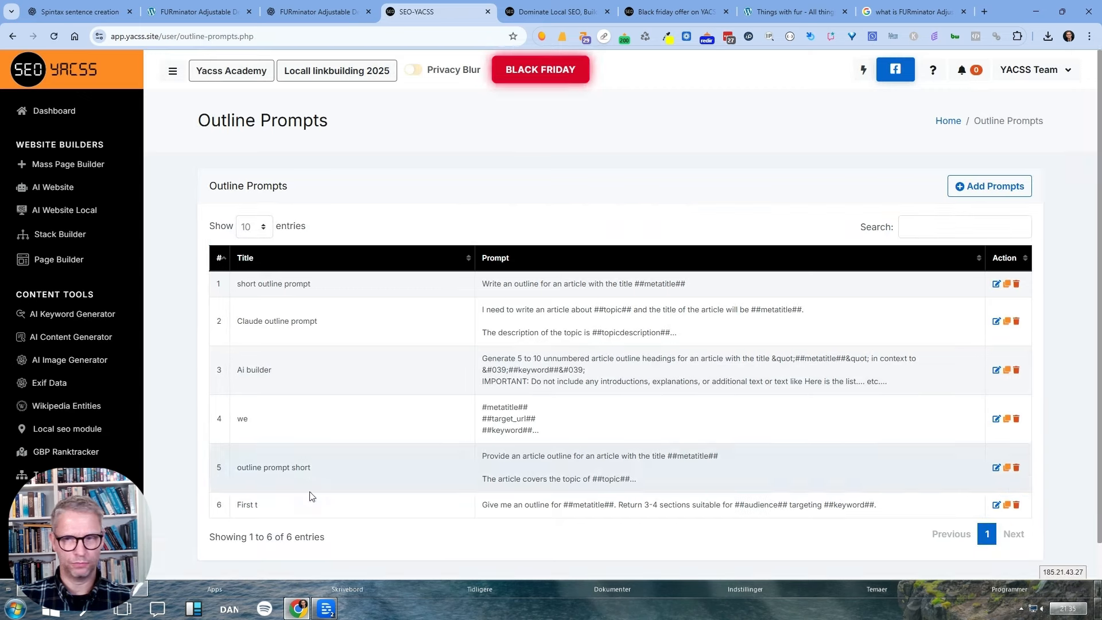
# Reopen the "short outline prompt" for editing and select its whole prompt text.
pyautogui.click(997, 283)
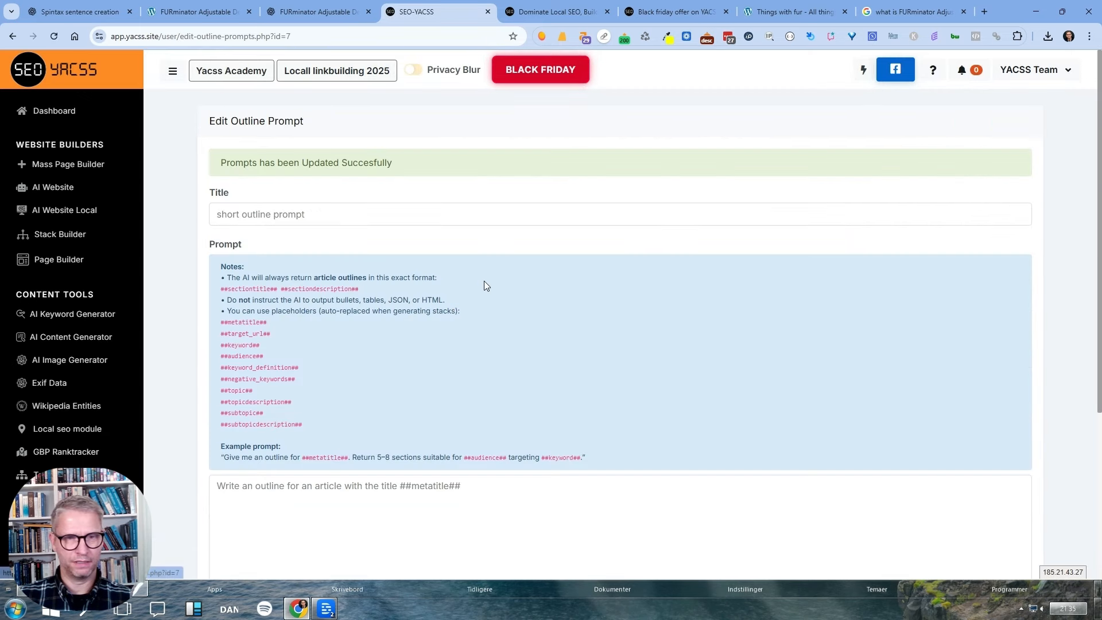
pyautogui.scroll(-3, 396, 402)
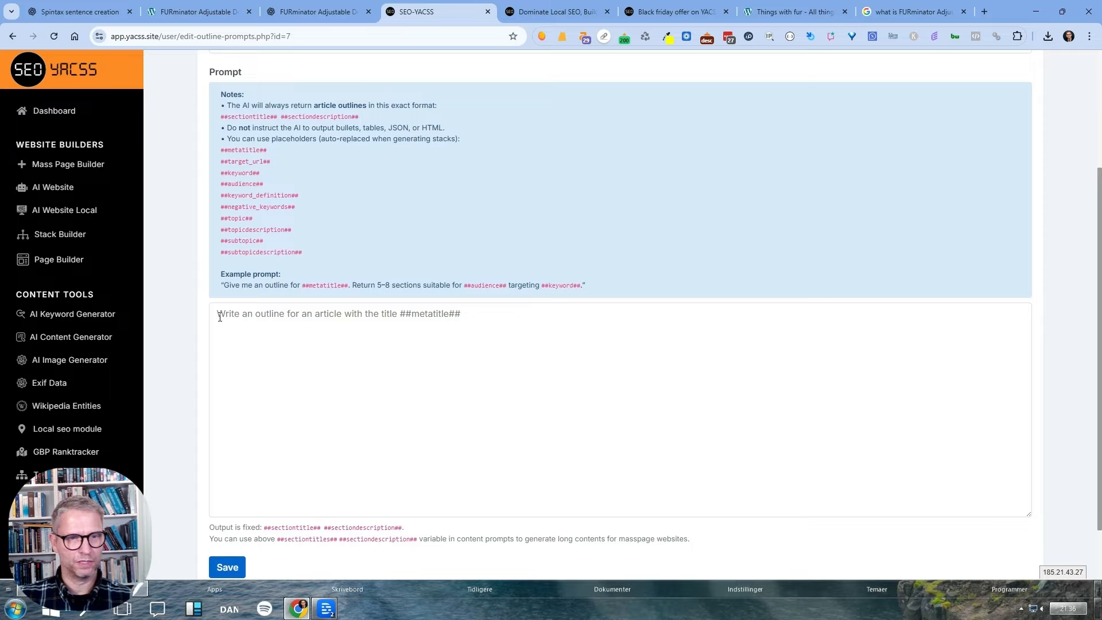
pyautogui.moveTo(217, 313); pyautogui.dragTo(467, 321)
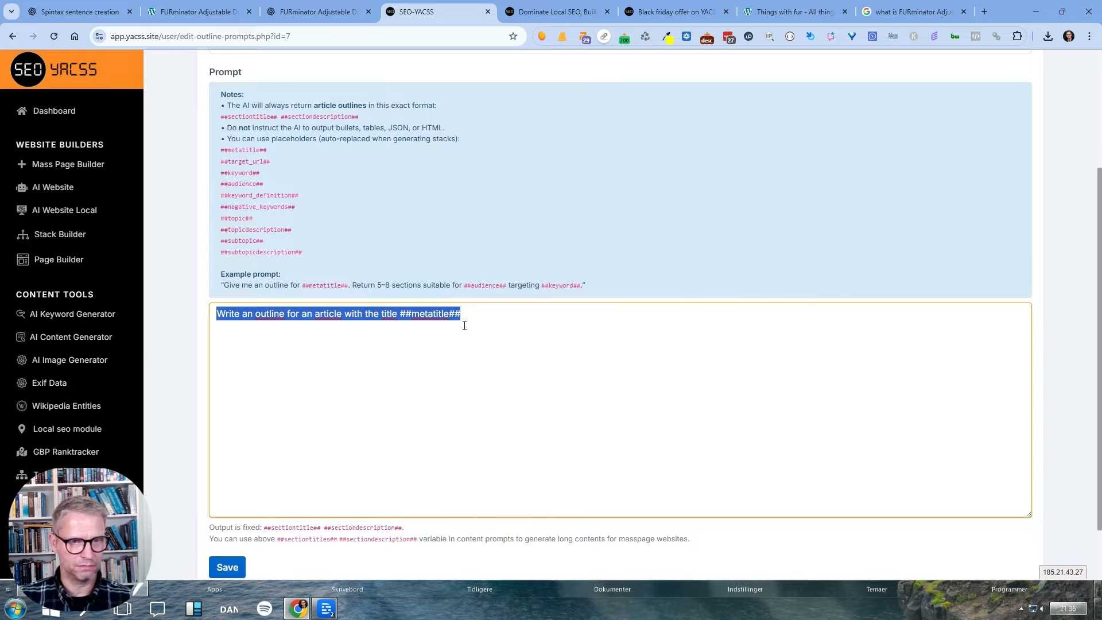
# Return to the outline prompts list and open "Claude outline prompt" for editing.
pyautogui.moveTo(455, 313); pyautogui.dragTo(395, 314)
pyautogui.click(473, 315)
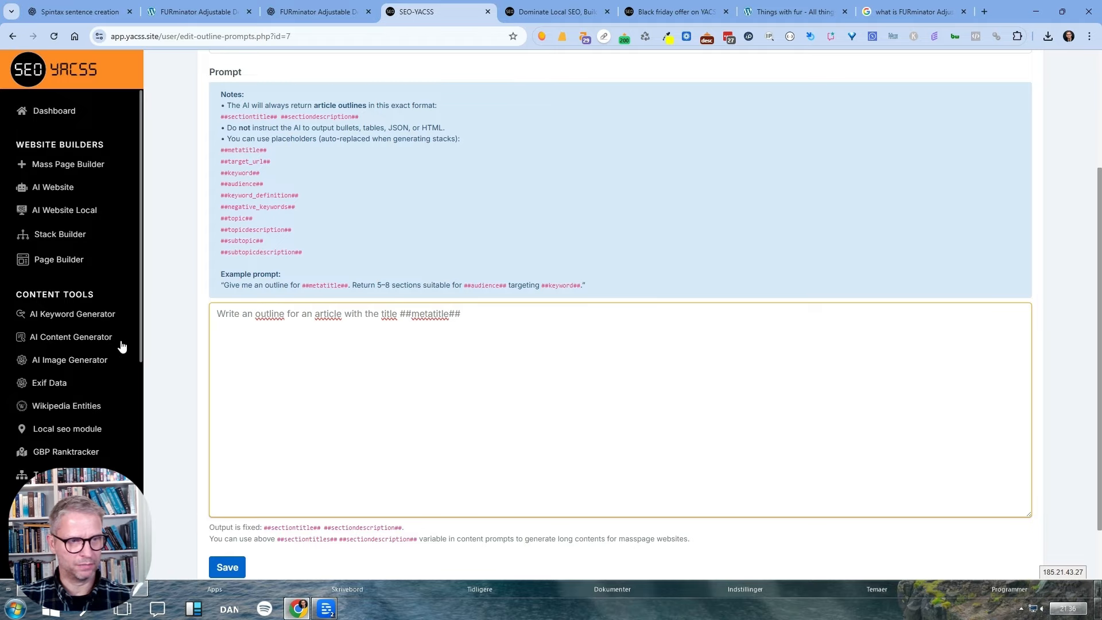
pyautogui.click(40, 476)
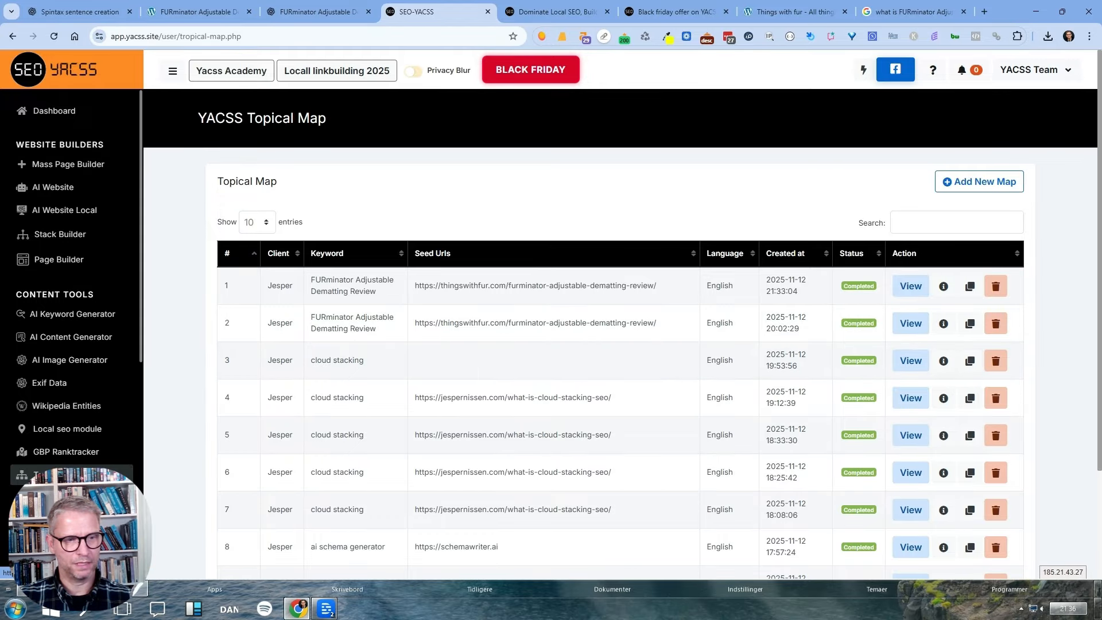
pyautogui.scroll(-2, 69, 459)
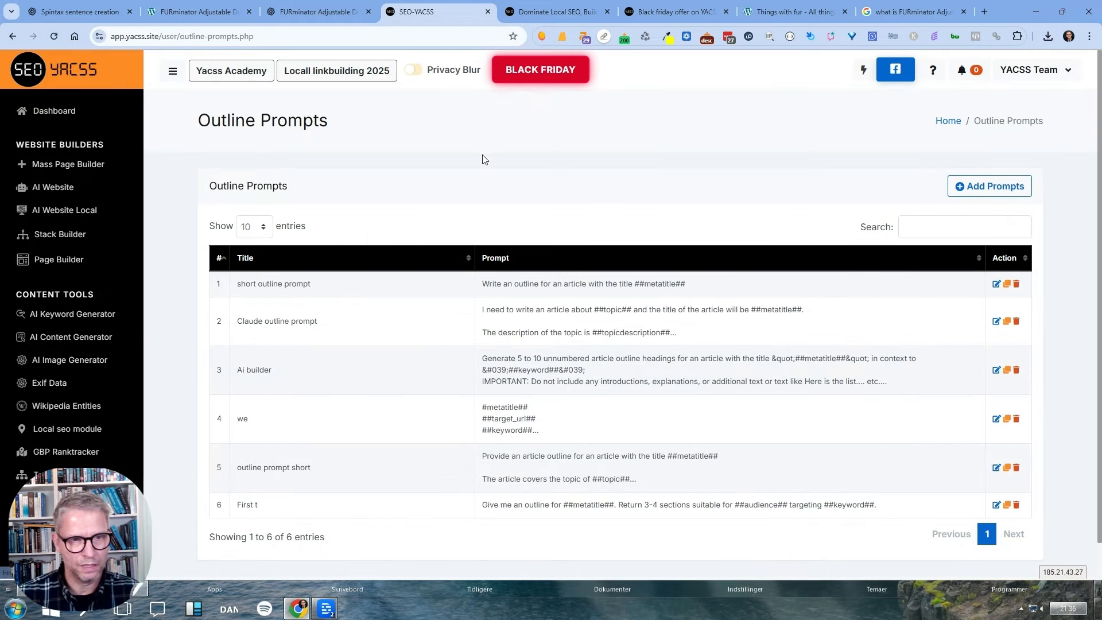
pyautogui.click(997, 321)
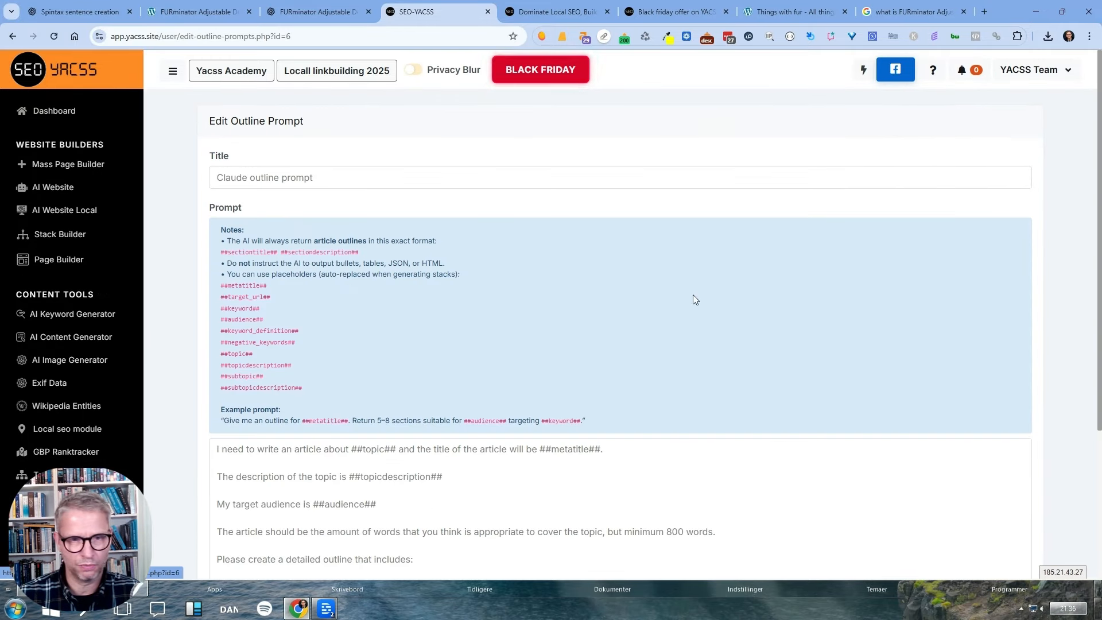
pyautogui.scroll(-3, 351, 284)
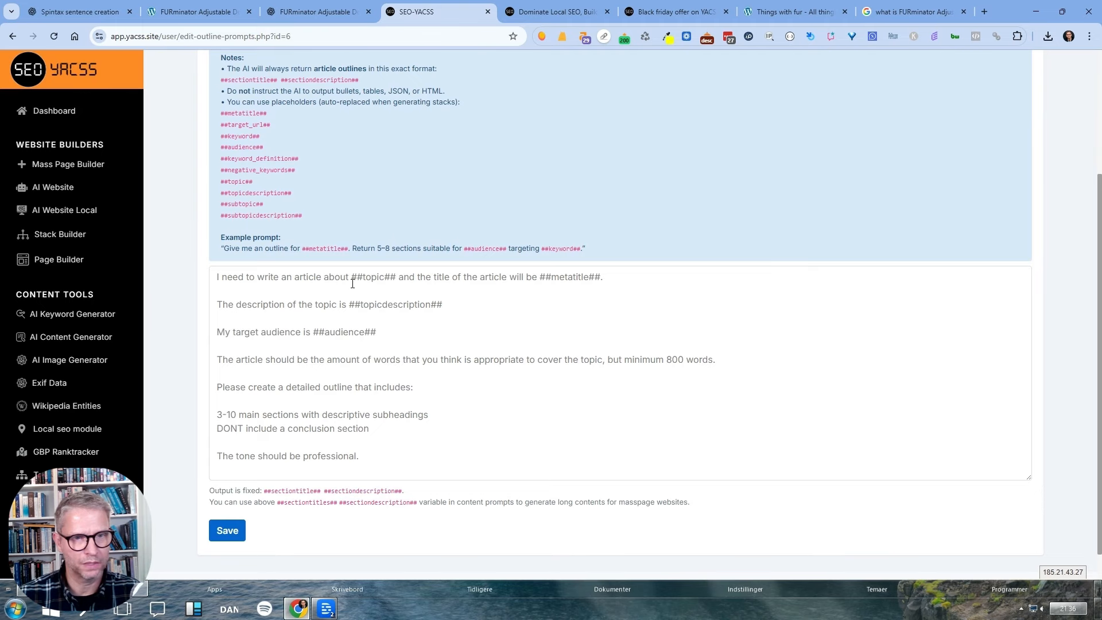
# Insert "you" after "I need" in the first sentence of the Claude outline prompt.
pyautogui.scroll(1, 284, 287)
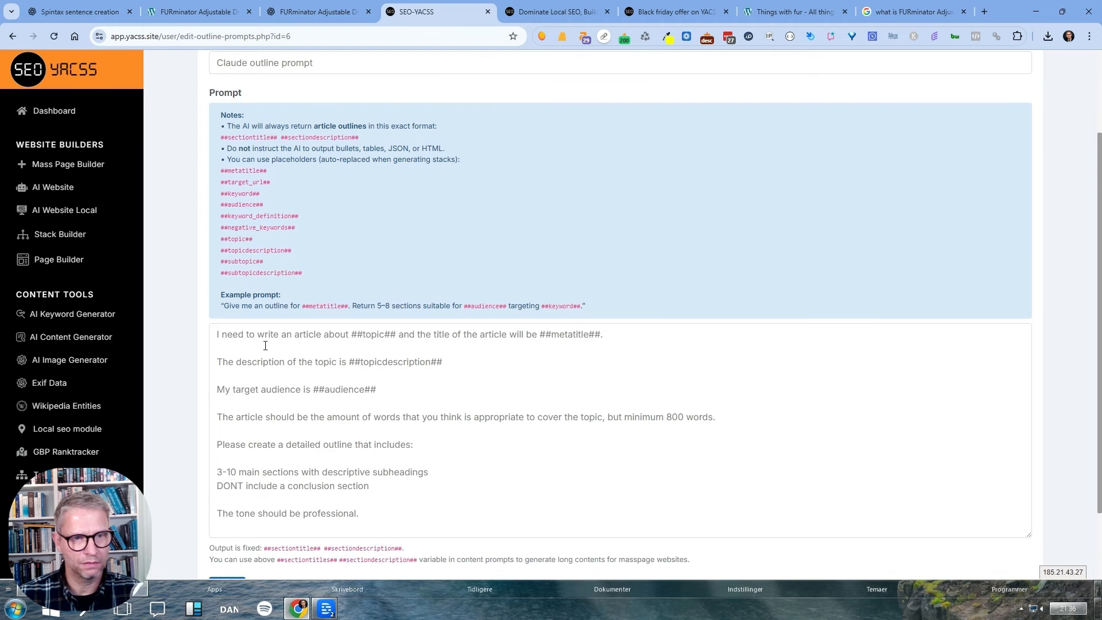
pyautogui.click(250, 337)
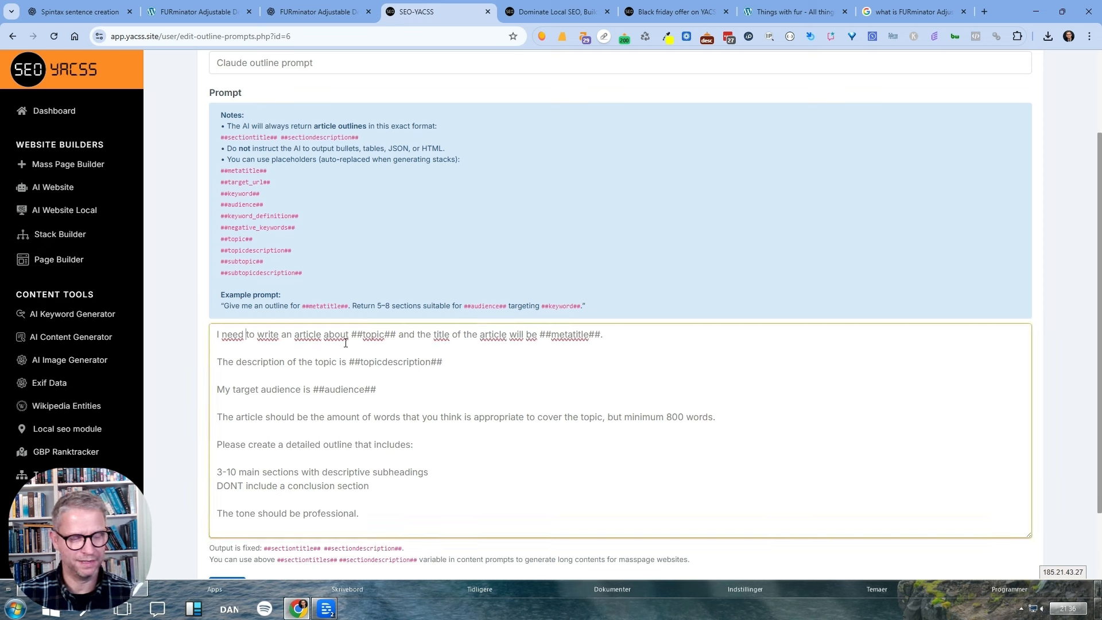
pyautogui.write('you')
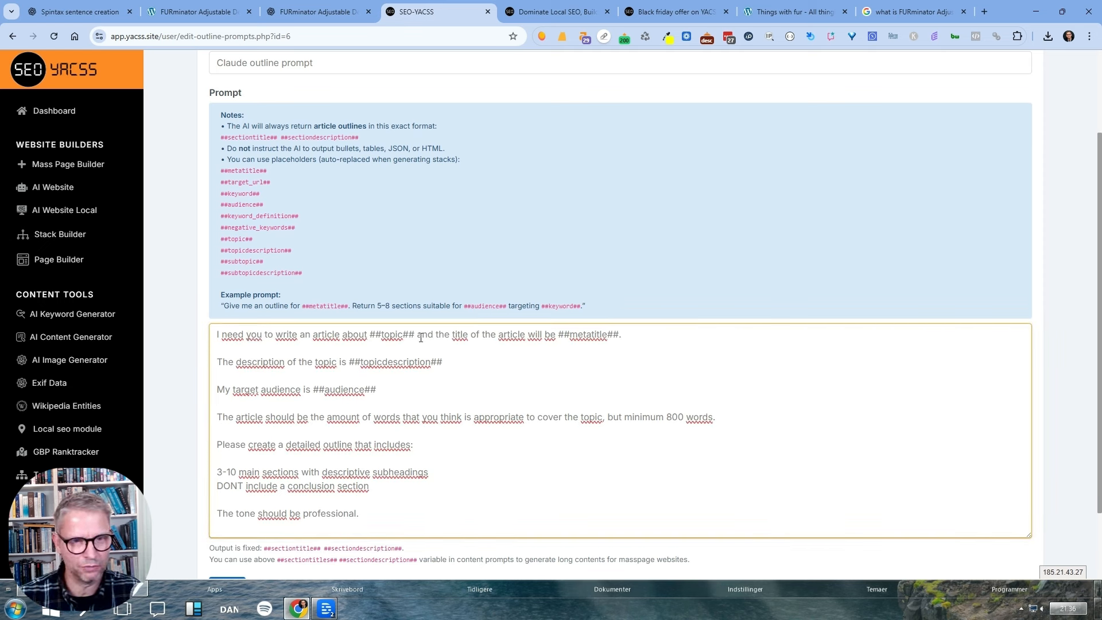
# Examine how the Claude outline prompt uses the ##topic##, ##metatitle##, ##topicdescription## and ##audience## placeholders.
pyautogui.moveTo(415, 333); pyautogui.dragTo(367, 334)
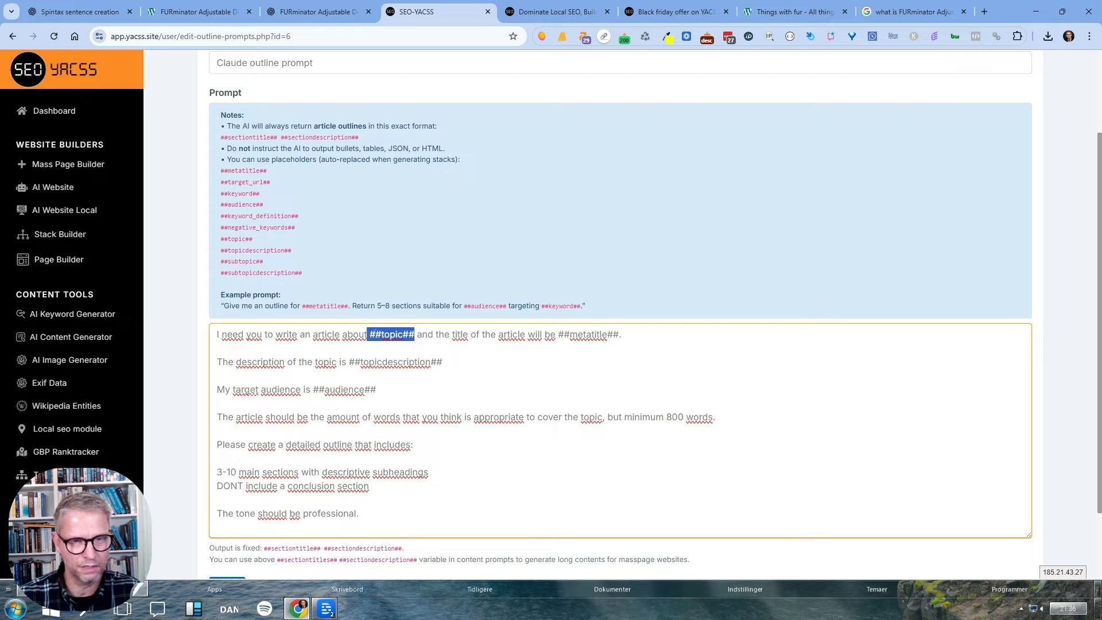
pyautogui.click(367, 334)
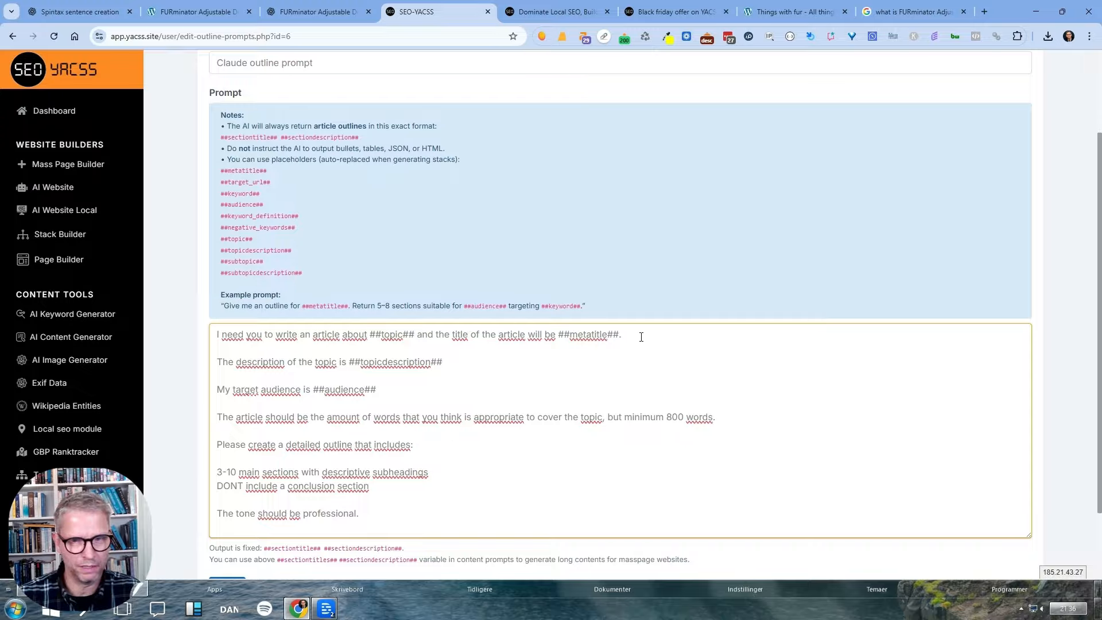
pyautogui.moveTo(370, 334); pyautogui.dragTo(406, 334)
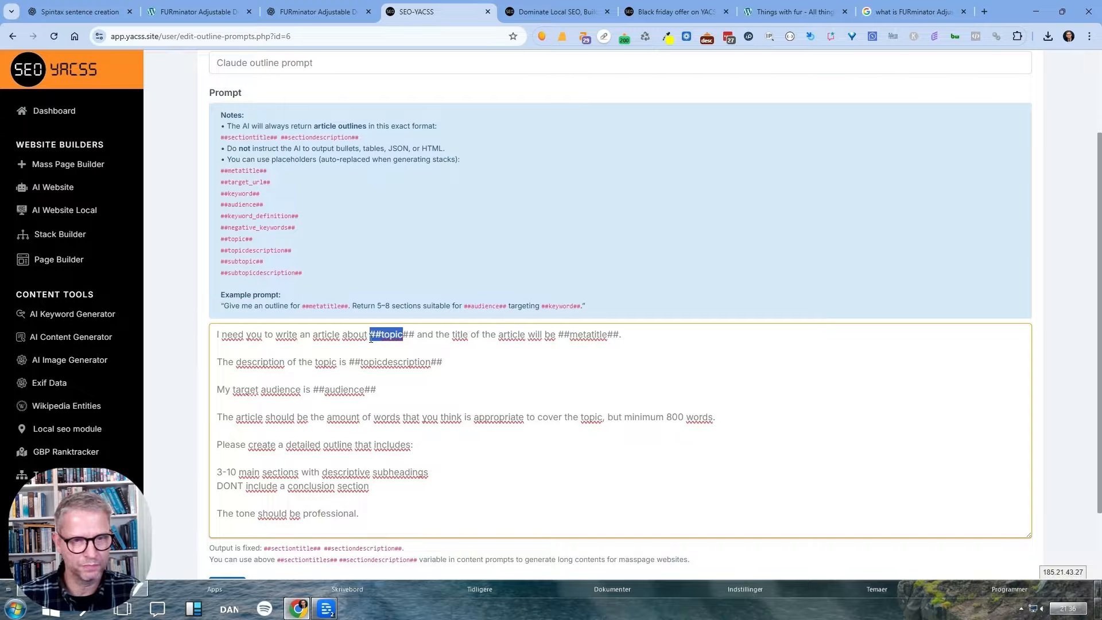
pyautogui.click(561, 334)
pyautogui.moveTo(561, 334); pyautogui.dragTo(608, 334)
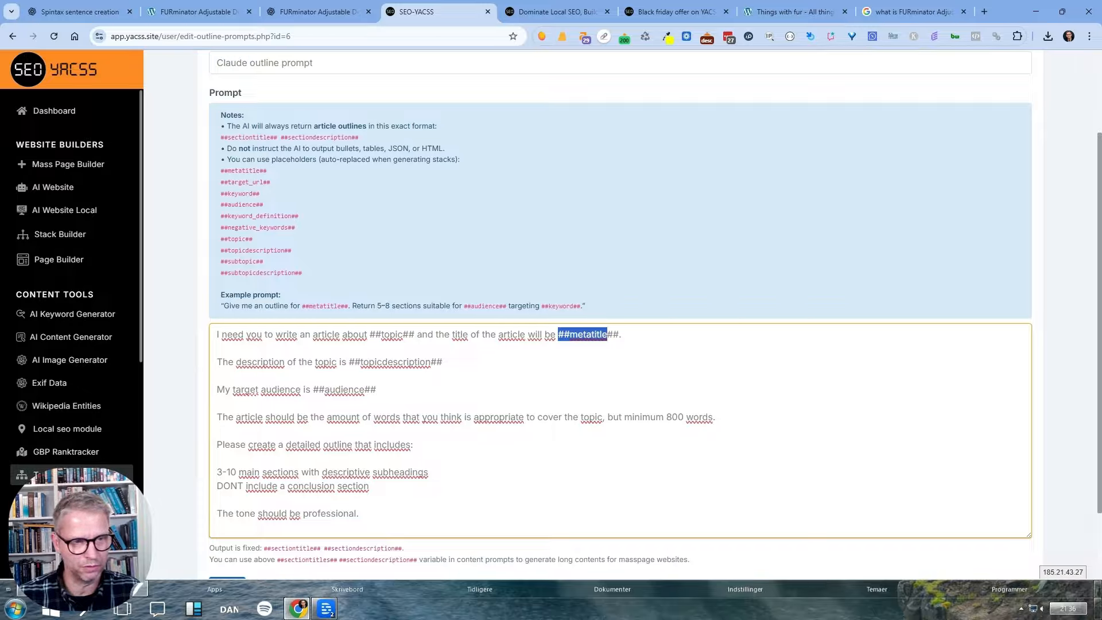
pyautogui.click(474, 354)
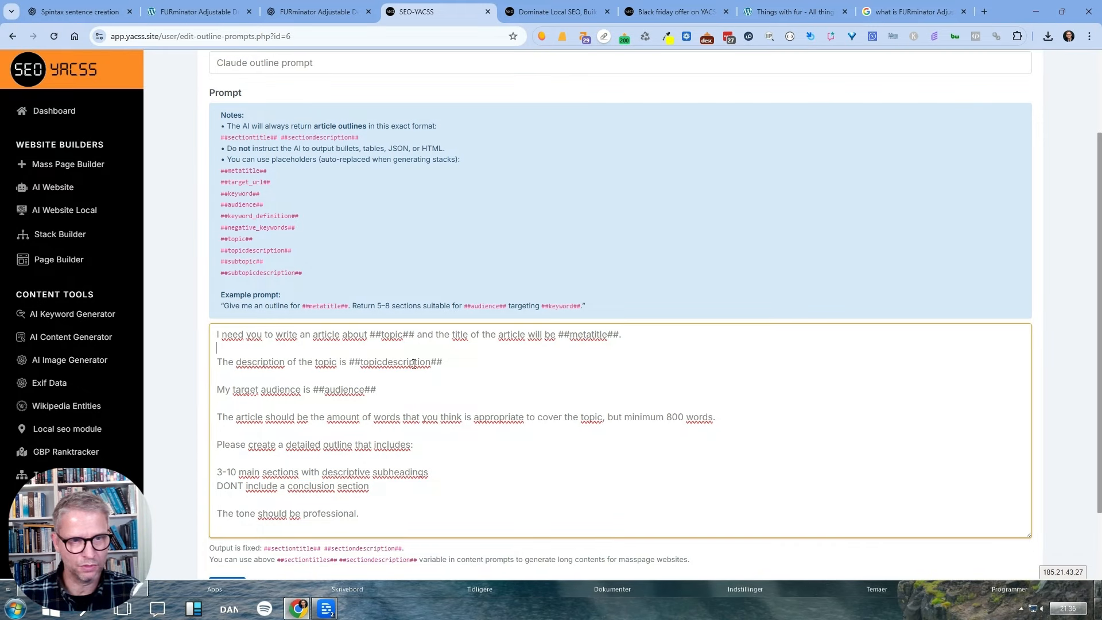
pyautogui.moveTo(446, 363); pyautogui.dragTo(350, 366)
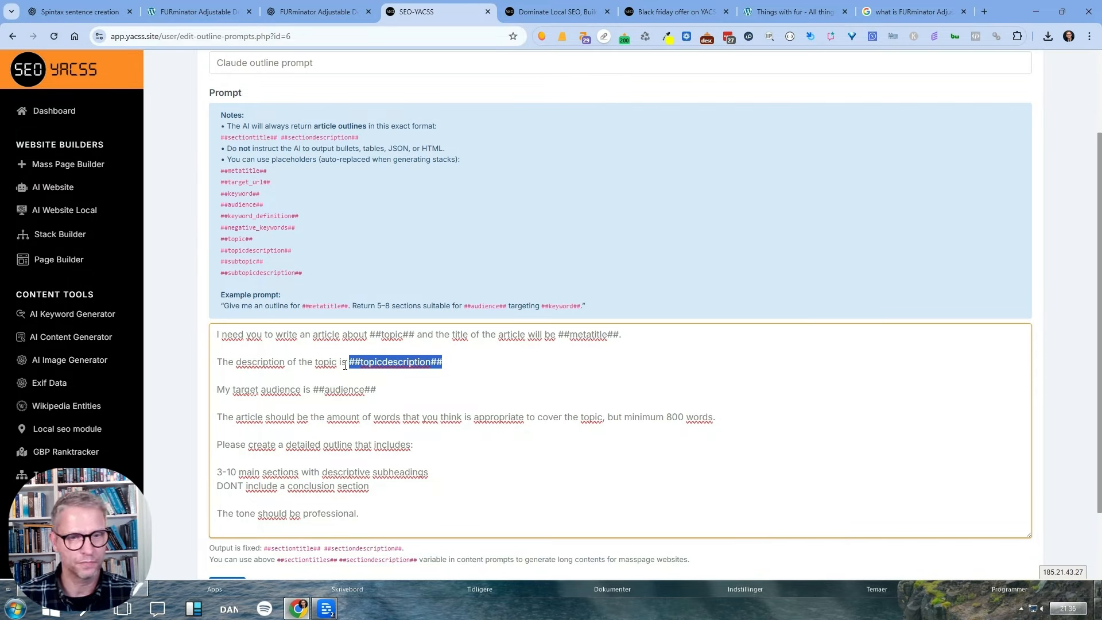
pyautogui.moveTo(377, 390); pyautogui.dragTo(314, 395)
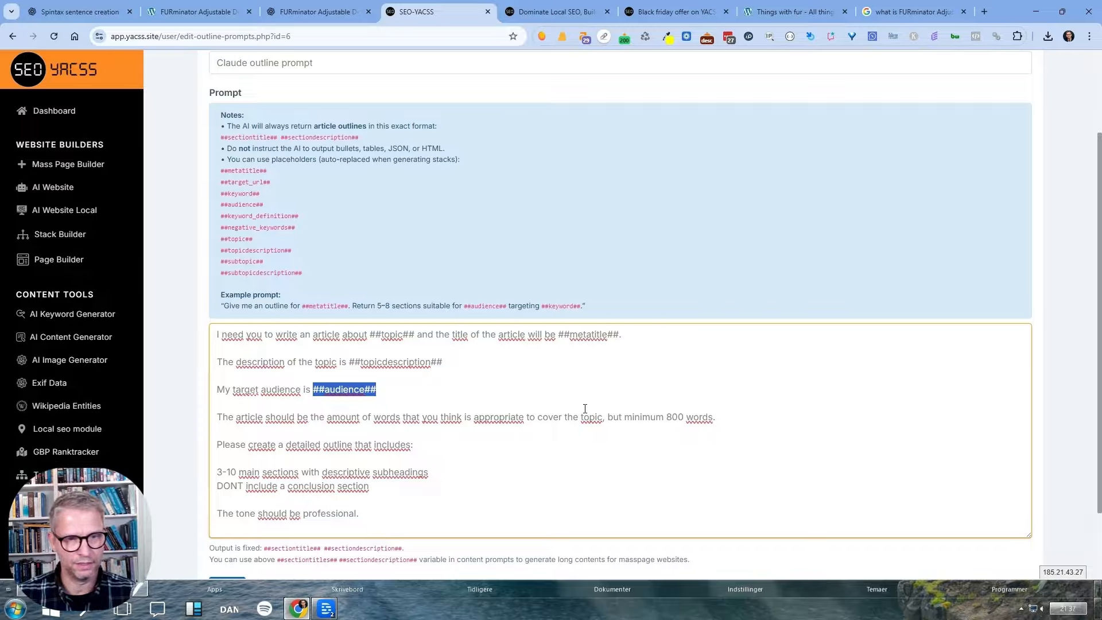
# Review the Claude outline prompt's instructions on word count, main sections, conclusion section and tone.
pyautogui.moveTo(288, 419); pyautogui.dragTo(720, 415)
pyautogui.doubleClick(723, 416)
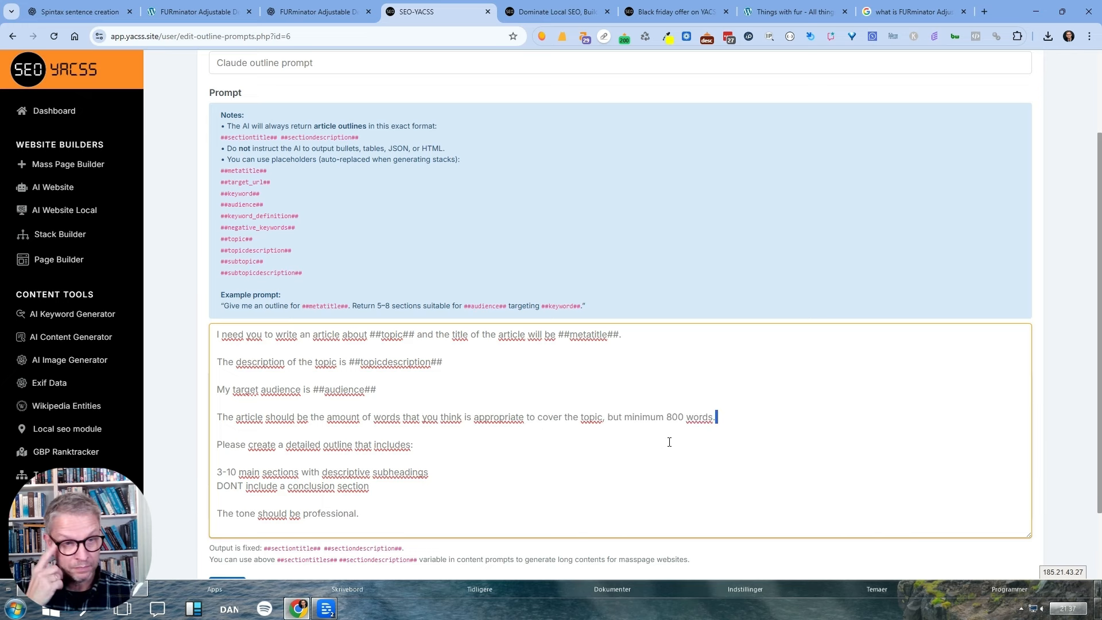
pyautogui.scroll(-2, 368, 427)
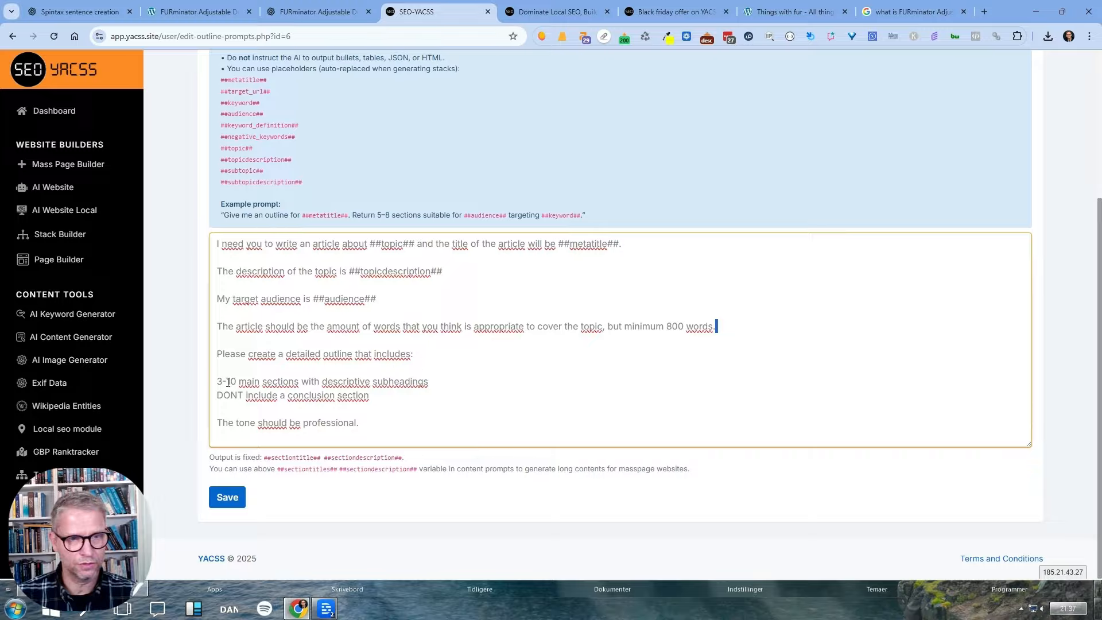
pyautogui.moveTo(259, 382); pyautogui.dragTo(442, 381)
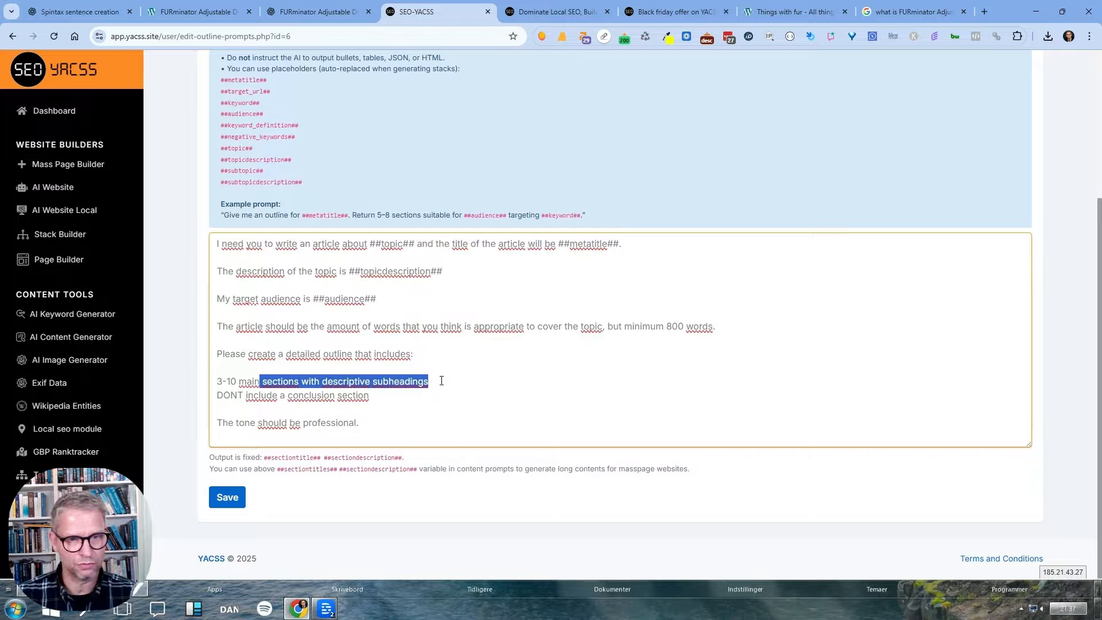
pyautogui.moveTo(370, 395); pyautogui.dragTo(216, 397)
pyautogui.moveTo(360, 423); pyautogui.dragTo(216, 423)
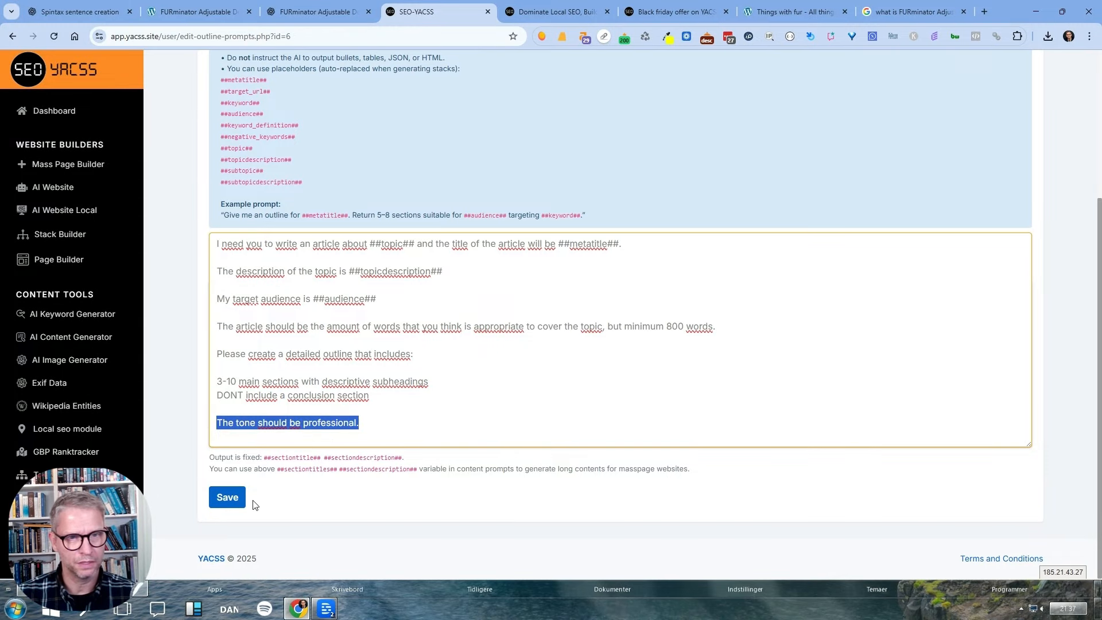
# Save the edited Claude outline prompt.
pyautogui.click(228, 497)
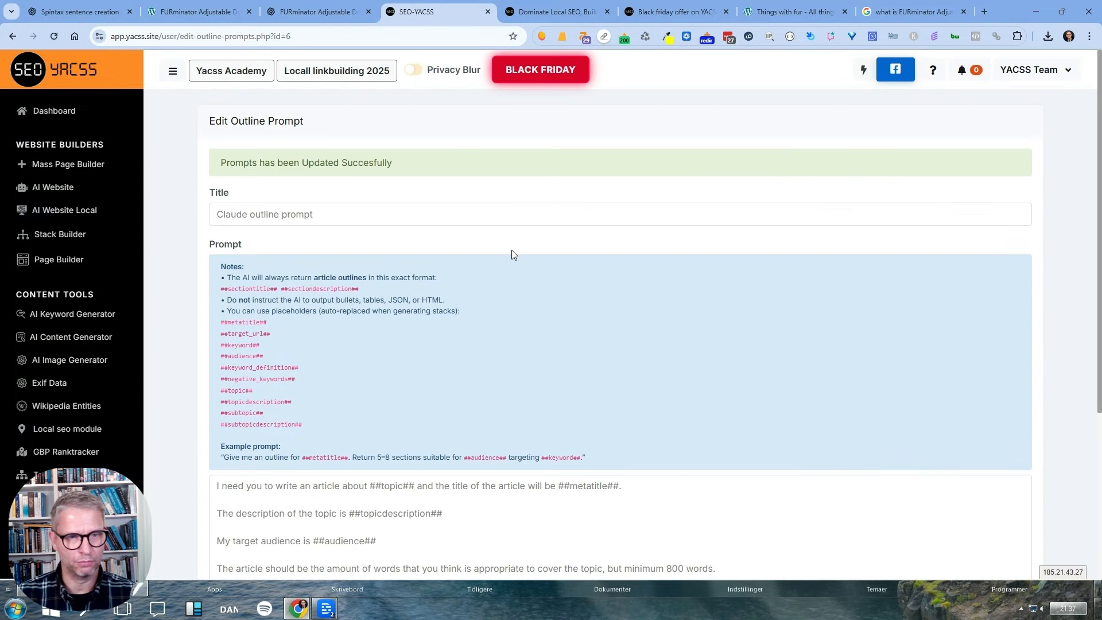
pyautogui.scroll(-5, 515, 249)
pyautogui.scroll(-1, 23, 479)
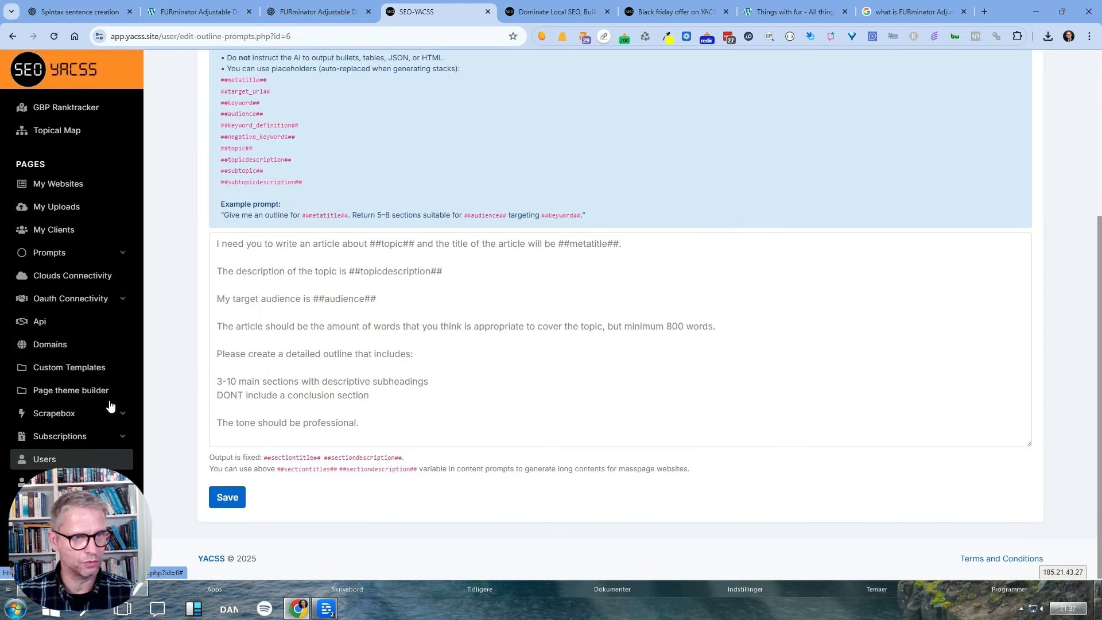
# Go to the content prompts list and open "The Human Prompt V2" for editing.
pyautogui.click(127, 254)
pyautogui.click(99, 295)
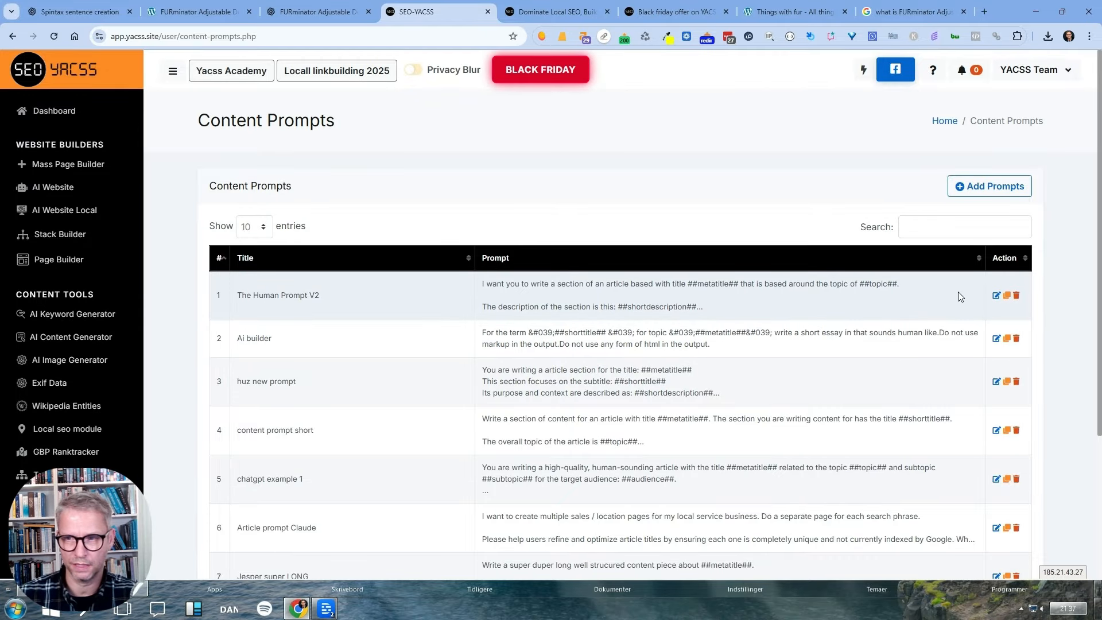
pyautogui.click(997, 295)
pyautogui.scroll(-2, 398, 284)
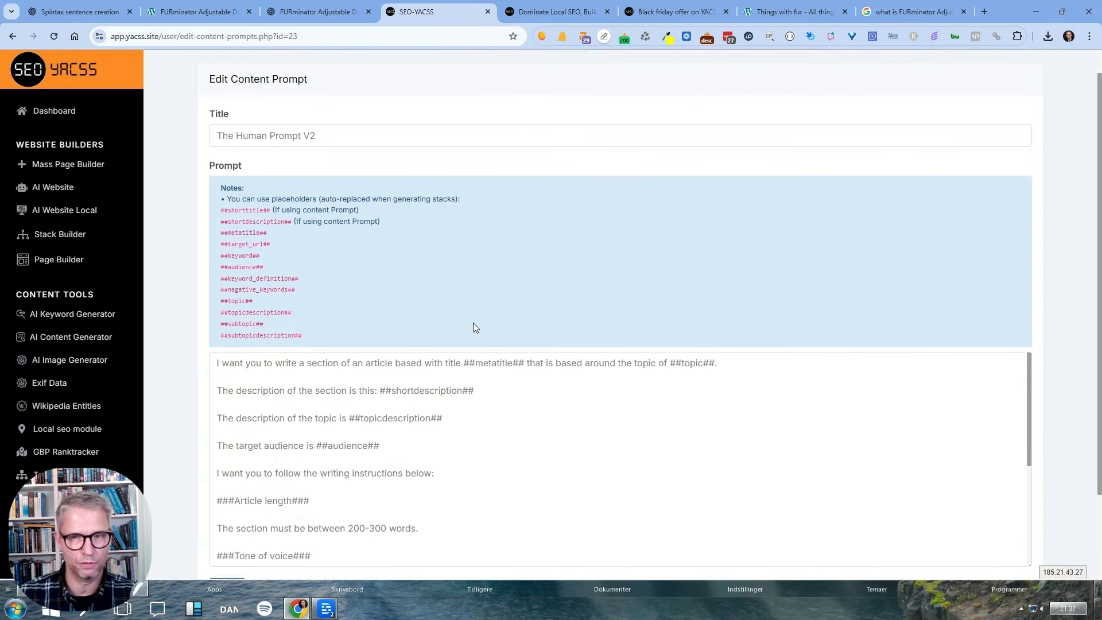
# Read through The Human Prompt V2's writing instructions and the placeholders available for content prompts.
pyautogui.scroll(-1, 869, 318)
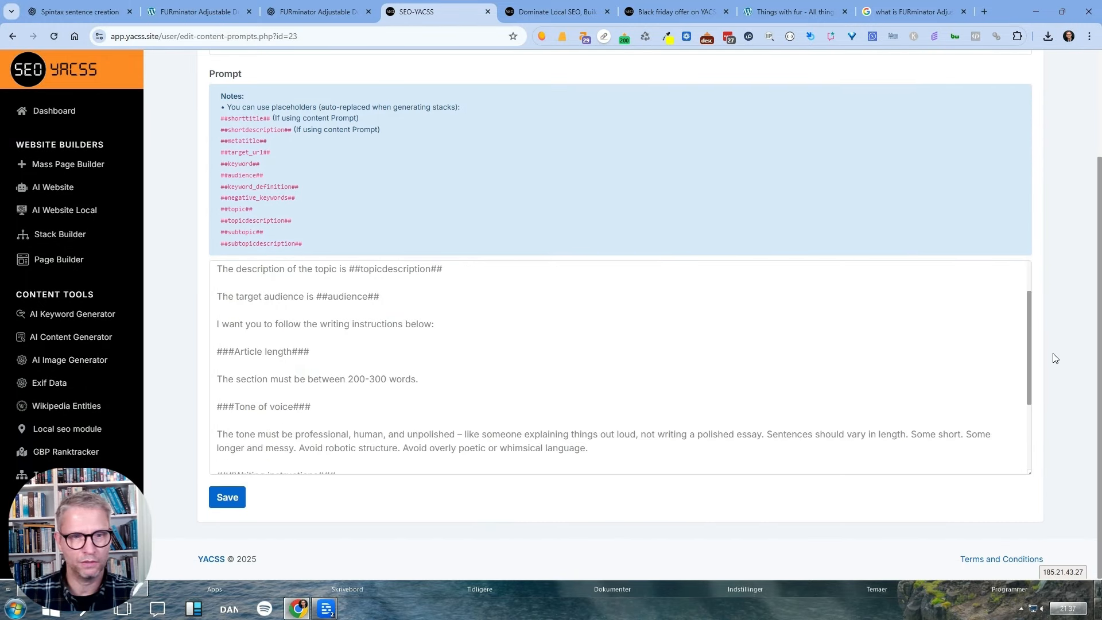
pyautogui.scroll(2, 1053, 353)
pyautogui.scroll(-2, 1075, 327)
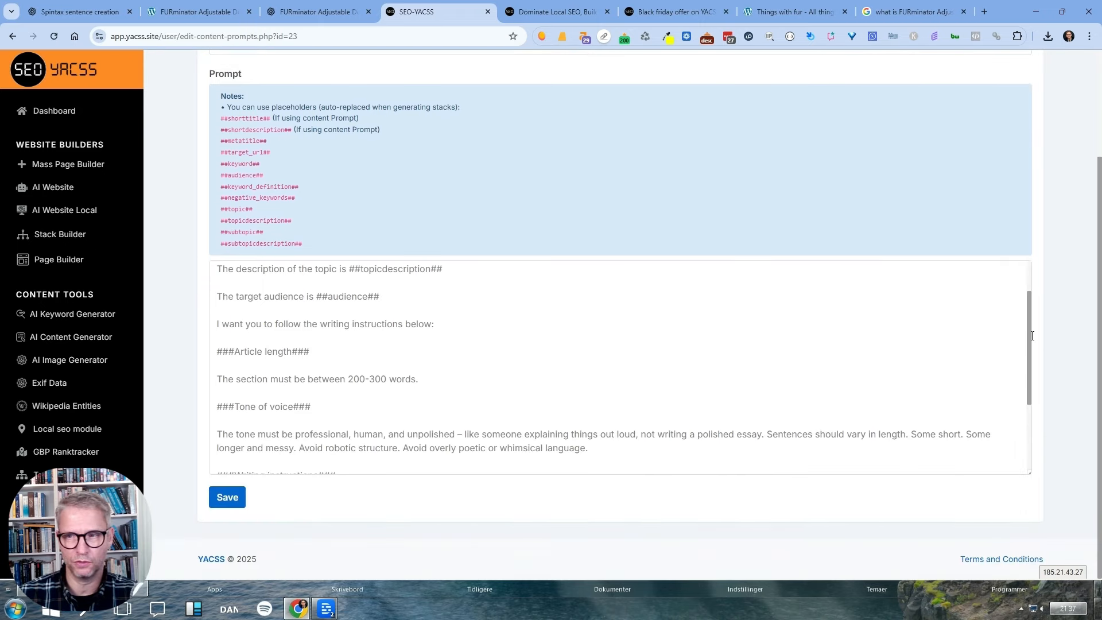
pyautogui.click(1030, 339)
pyautogui.moveTo(1029, 345); pyautogui.dragTo(1029, 296)
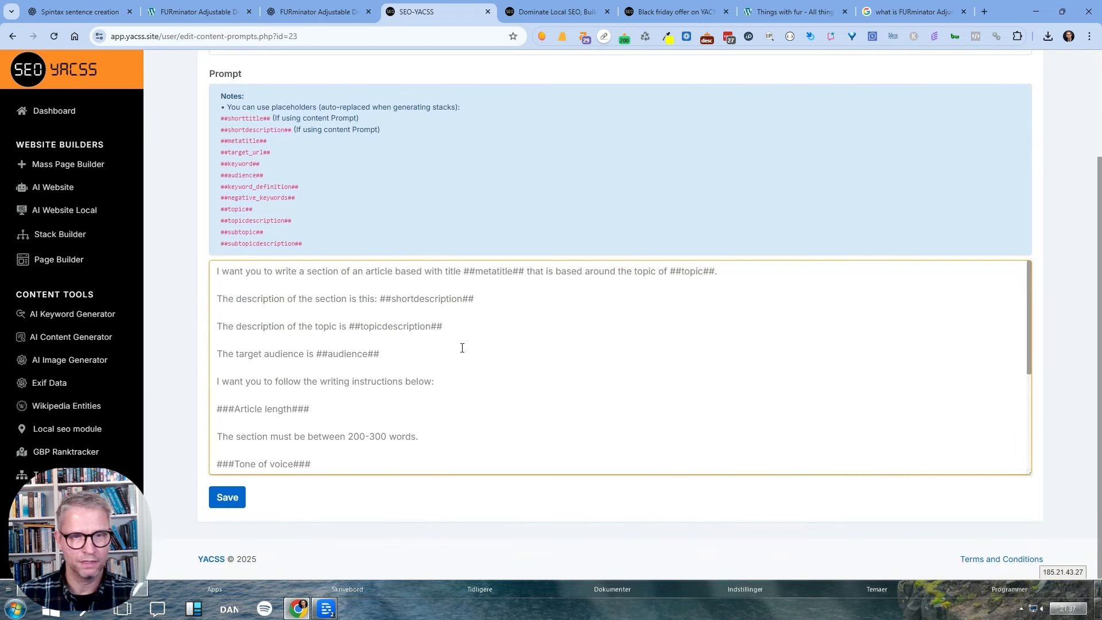
pyautogui.scroll(-3, 462, 348)
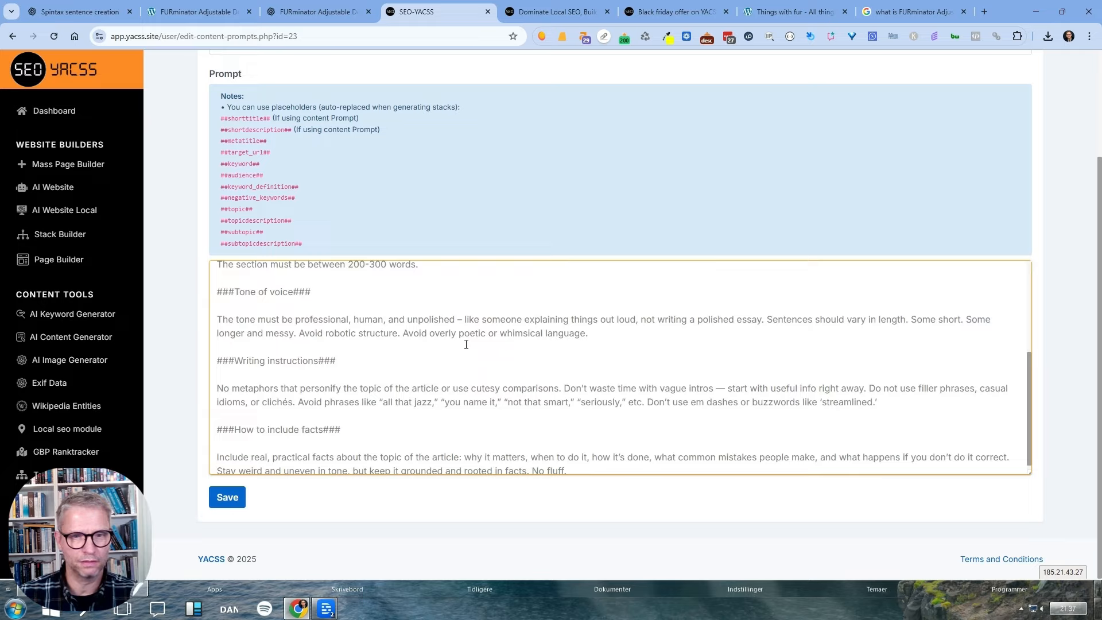
pyautogui.scroll(5, 456, 376)
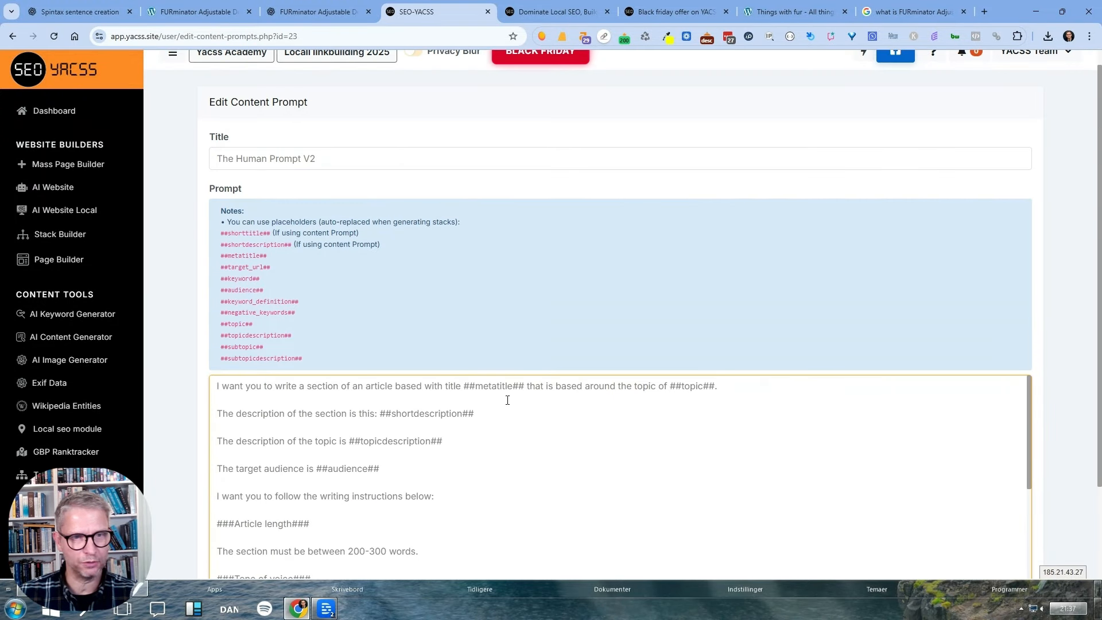
pyautogui.moveTo(231, 244); pyautogui.dragTo(241, 324)
pyautogui.click(329, 249)
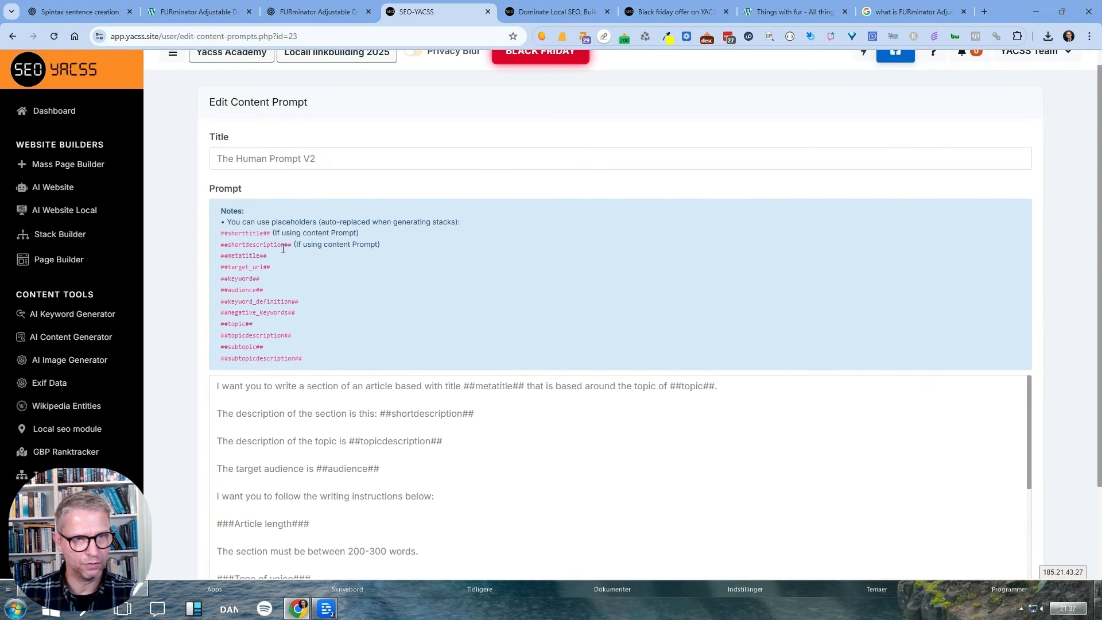
# Delete the word "based" after "article" in the first sentence of The Human Prompt V2, leaving "article with title ##metatitle##".
pyautogui.moveTo(230, 386); pyautogui.dragTo(322, 387)
pyautogui.click(394, 387)
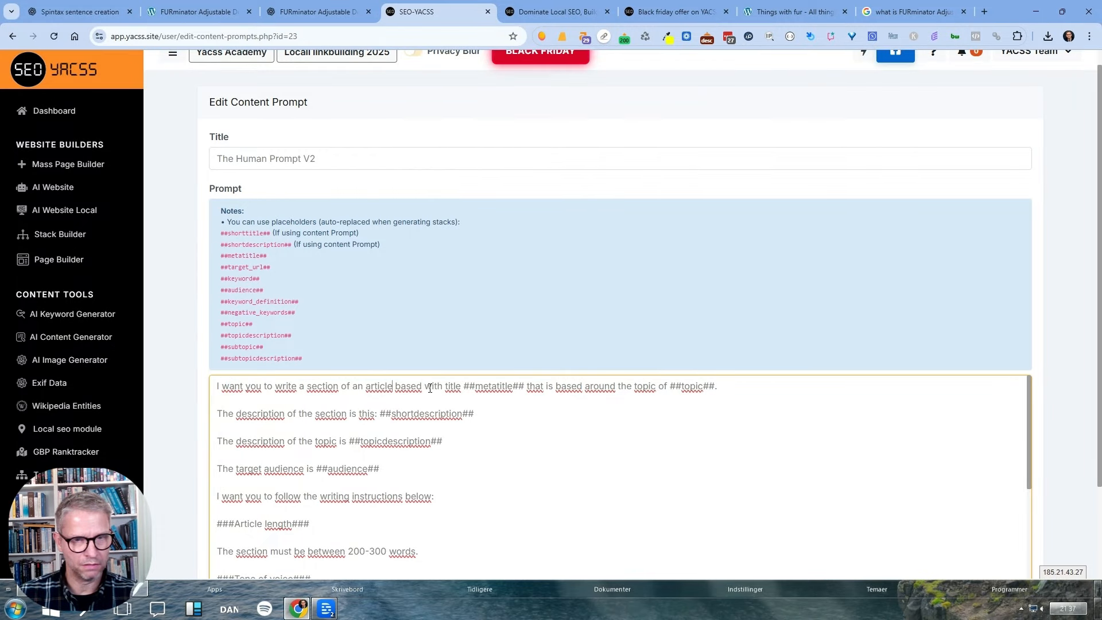
pyautogui.moveTo(417, 385); pyautogui.dragTo(424, 386)
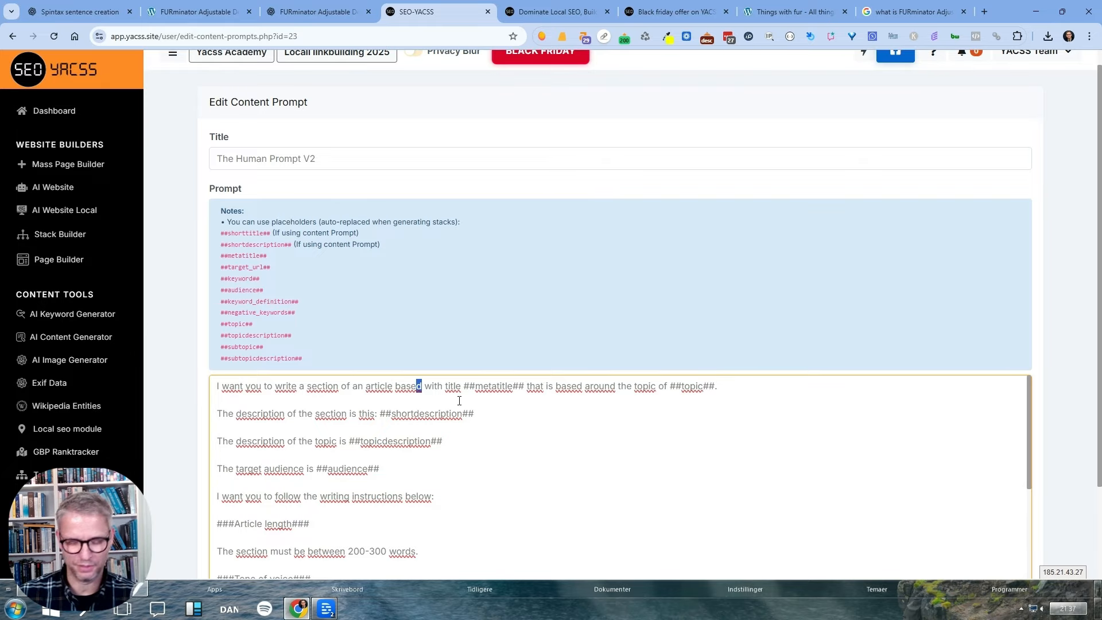
pyautogui.press('BackSpace')
pyautogui.press('BackSpace')
pyautogui.press('BackSpace')
pyautogui.press('BackSpace')
pyautogui.press('BackSpace')
pyautogui.press('BackSpace')
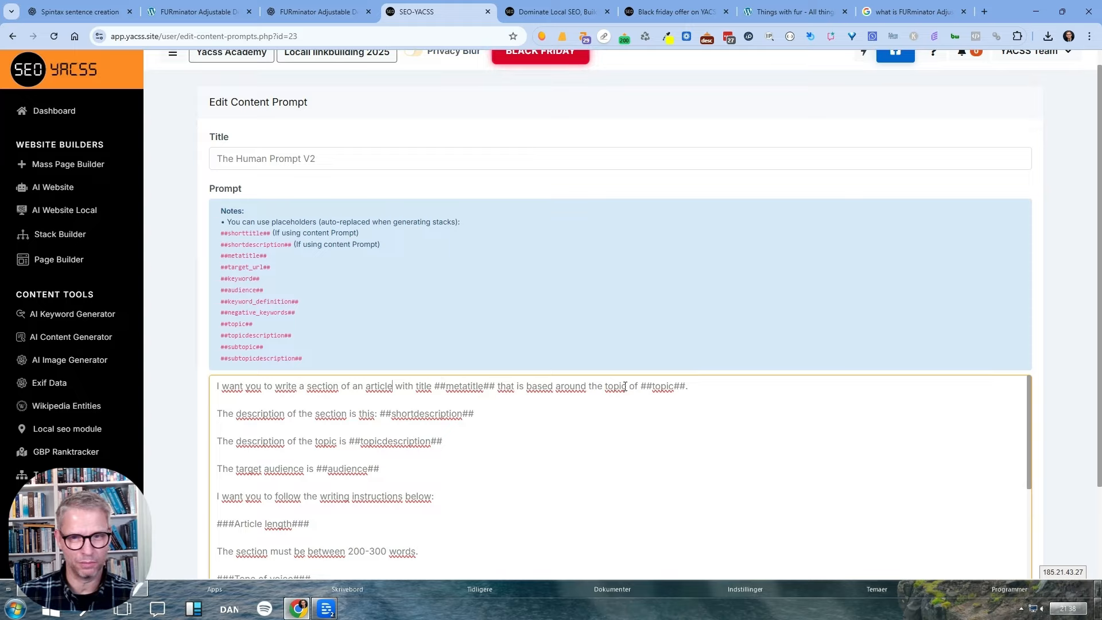
# Examine the content prompt's section description line and highlight its ##shortdescription## placeholder.
pyautogui.scroll(-2, 552, 406)
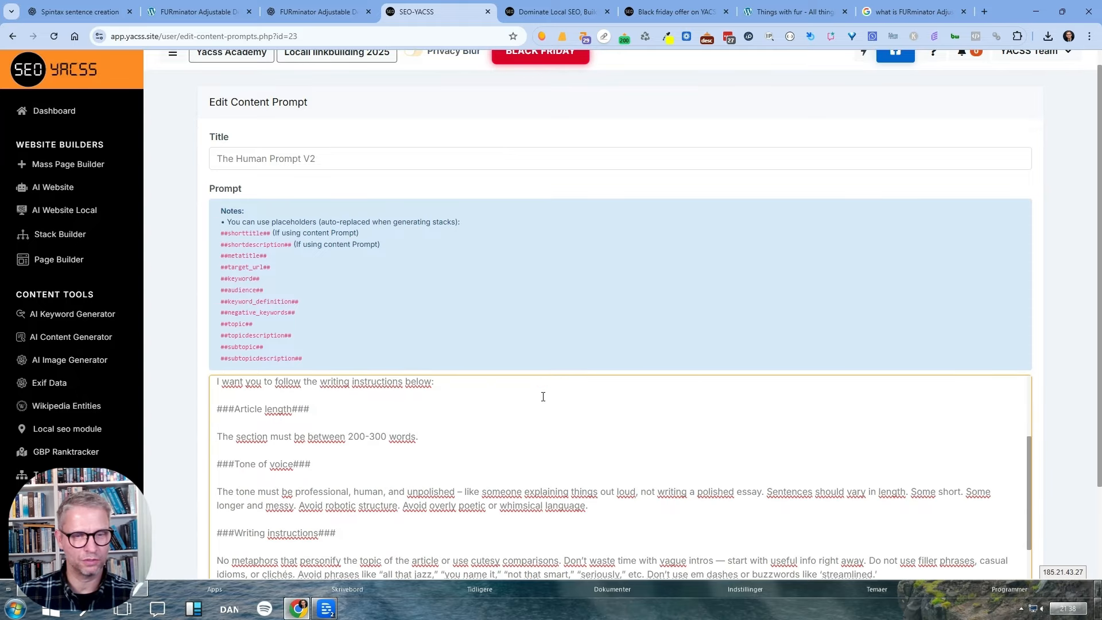
pyautogui.scroll(2, 542, 394)
pyautogui.scroll(-1, 316, 214)
pyautogui.moveTo(456, 368); pyautogui.dragTo(407, 359)
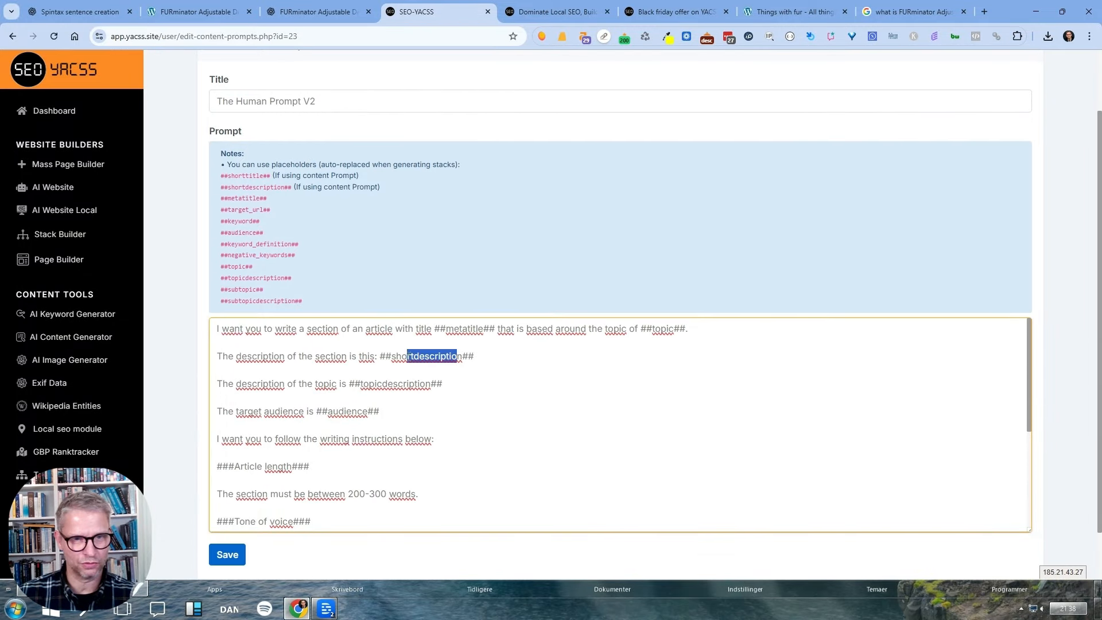
pyautogui.moveTo(488, 357); pyautogui.dragTo(380, 355)
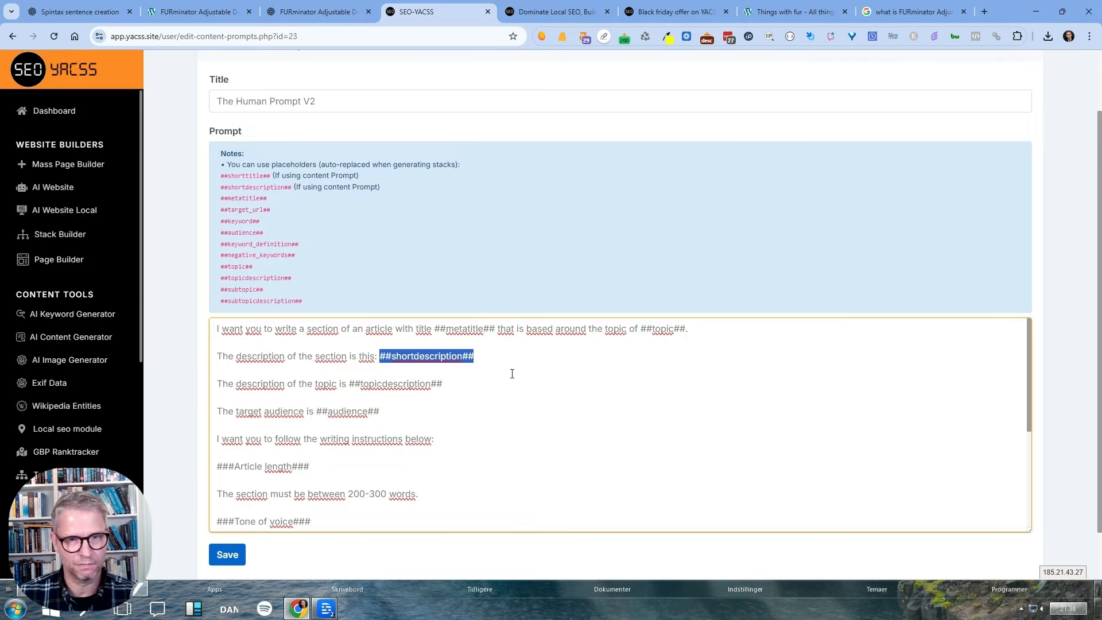
# Review the placeholders and writing instructions of The Human Prompt V2 and save the prompt.
pyautogui.moveTo(475, 357); pyautogui.dragTo(379, 356)
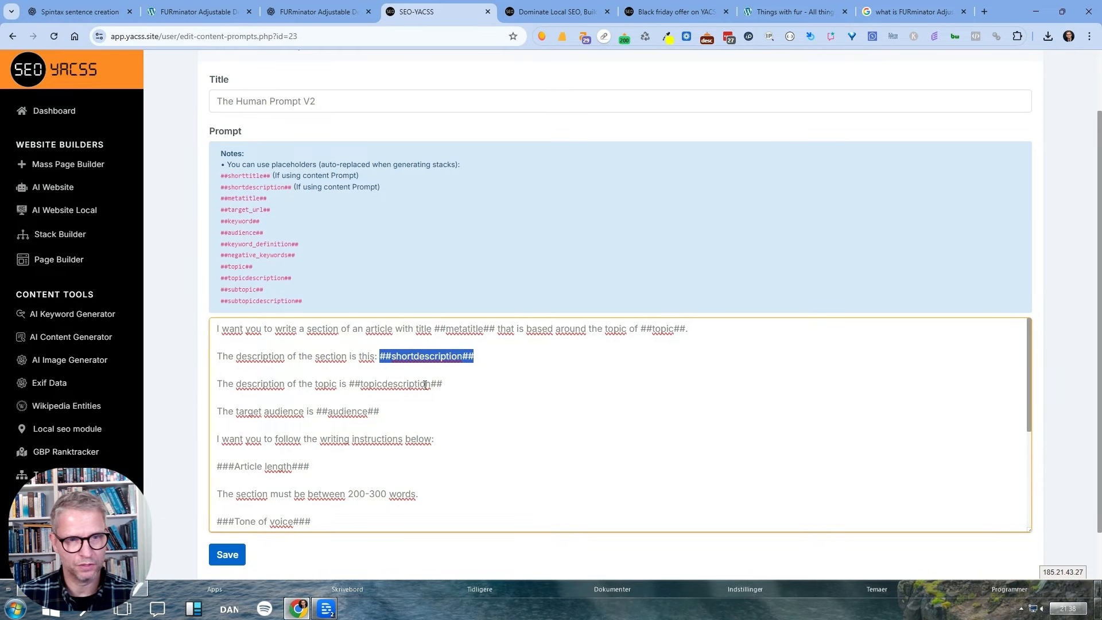
pyautogui.moveTo(444, 385); pyautogui.dragTo(294, 412)
pyautogui.click(406, 383)
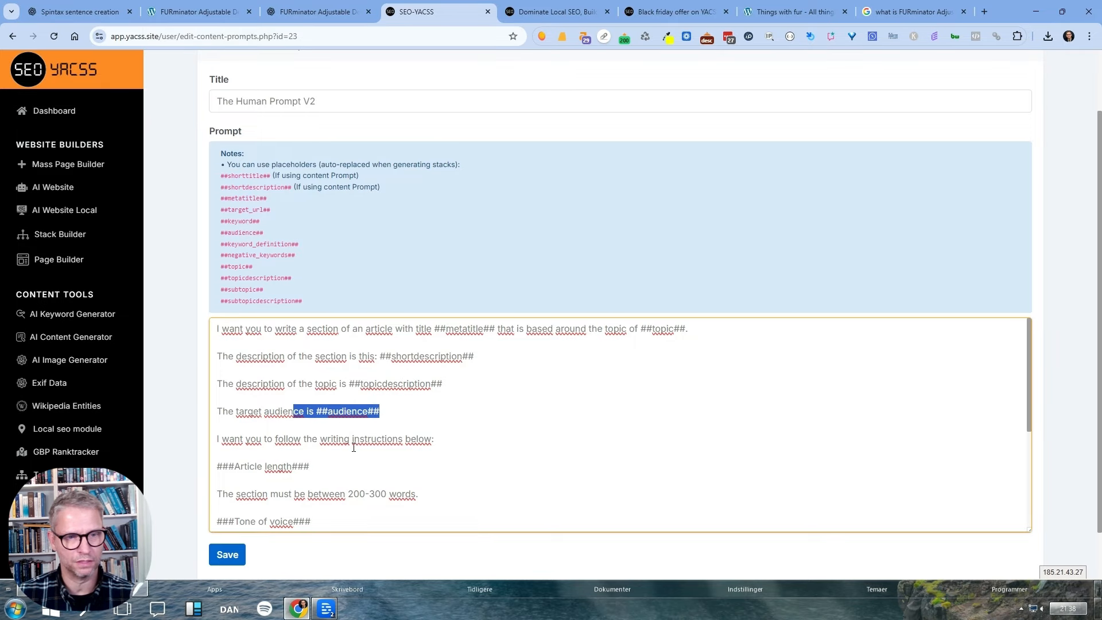
pyautogui.scroll(-3, 304, 440)
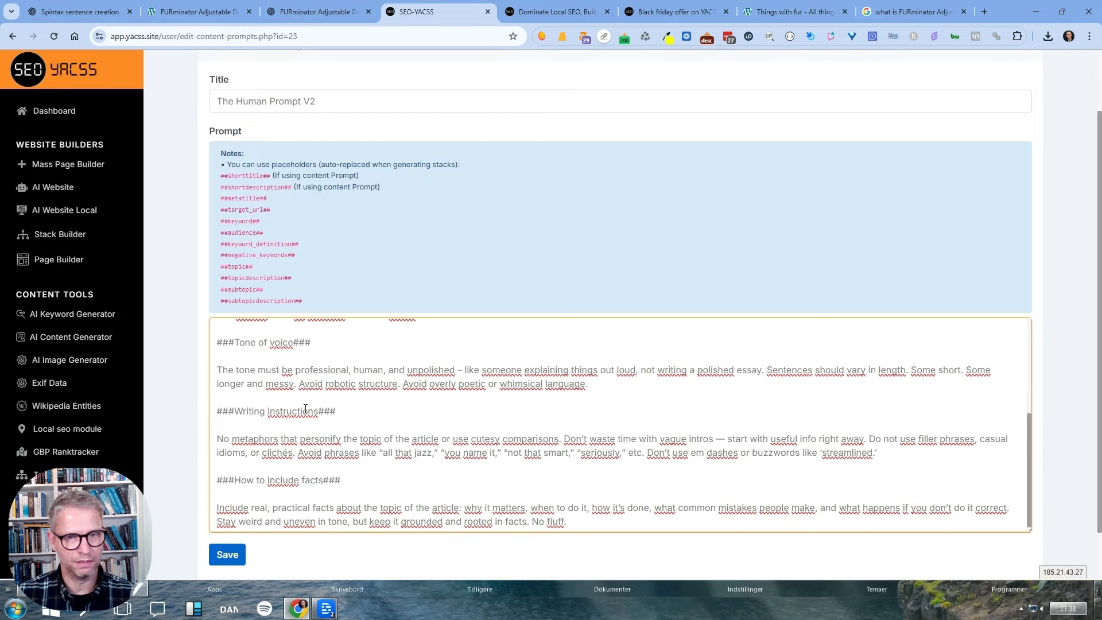
pyautogui.scroll(3, 306, 425)
pyautogui.scroll(-8, 305, 409)
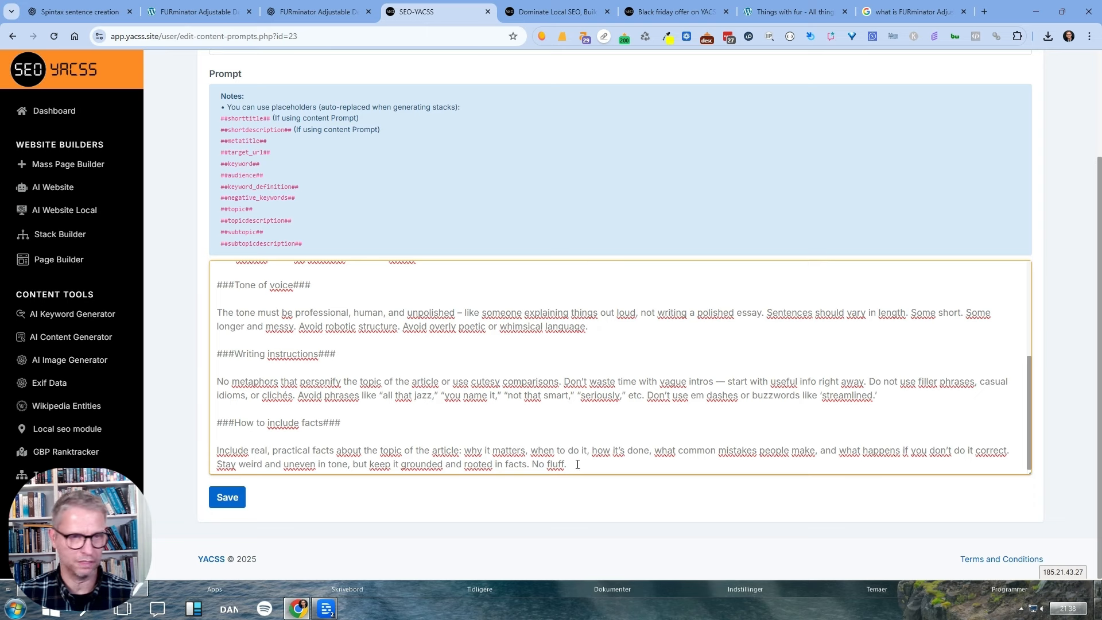
pyautogui.scroll(8, 537, 464)
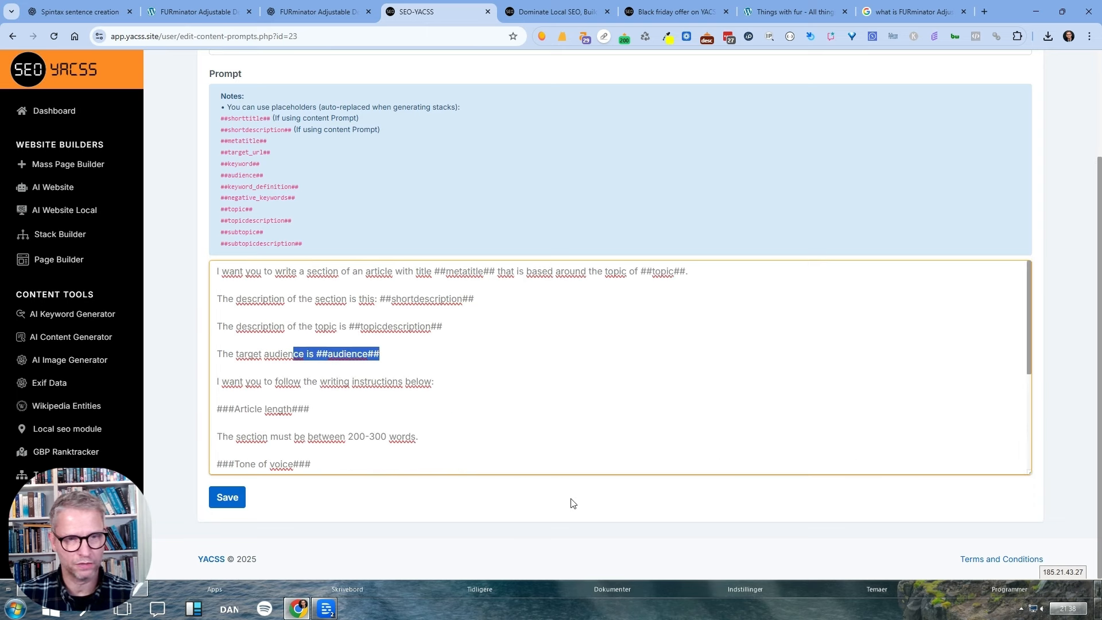
pyautogui.click(217, 499)
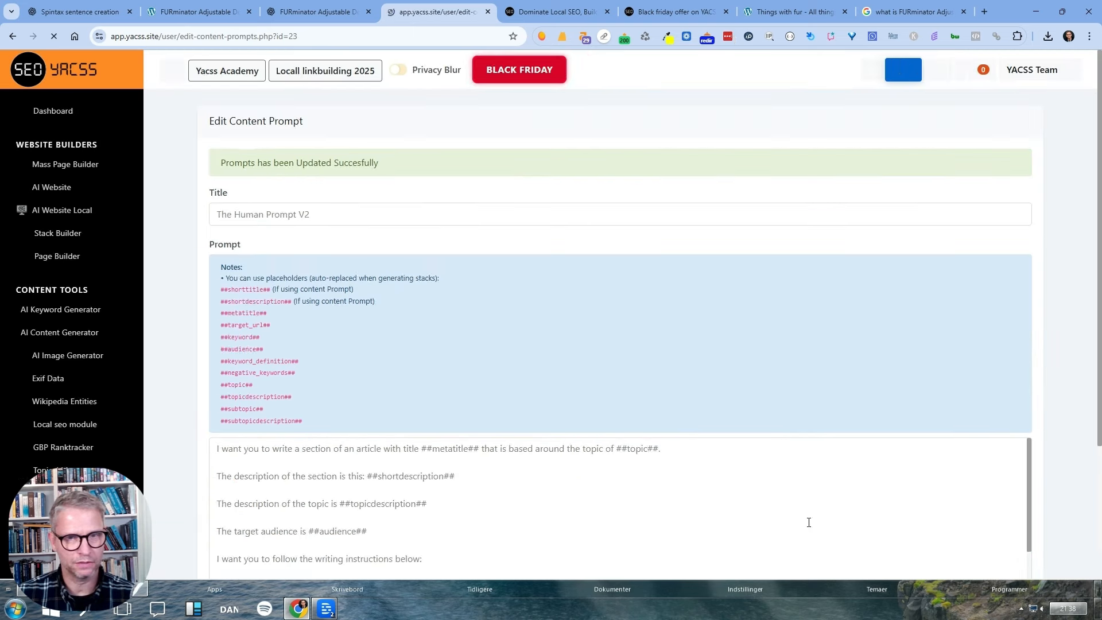
# Go to the Mass Page Builder and open its header settings.
pyautogui.scroll(-5, 228, 465)
pyautogui.scroll(-4, 81, 368)
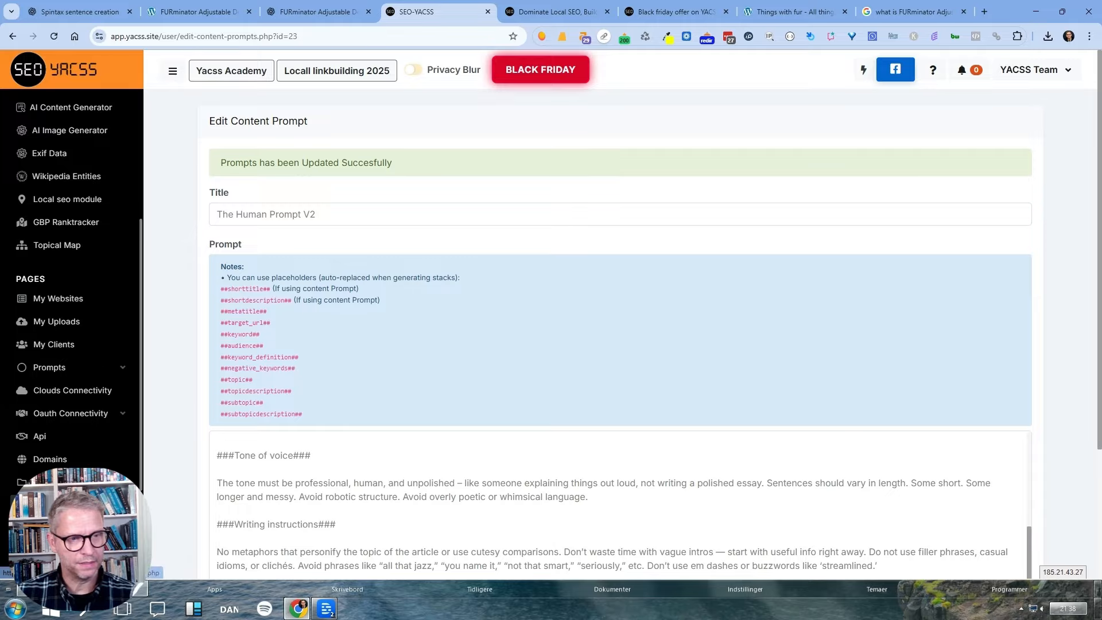
pyautogui.scroll(4, 86, 304)
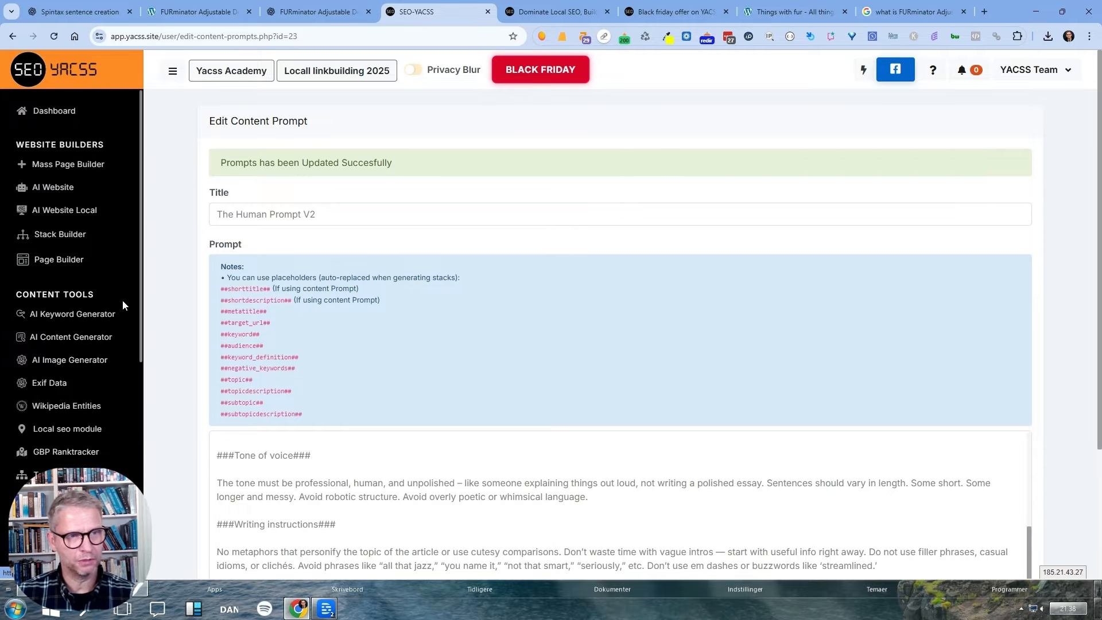
pyautogui.click(91, 165)
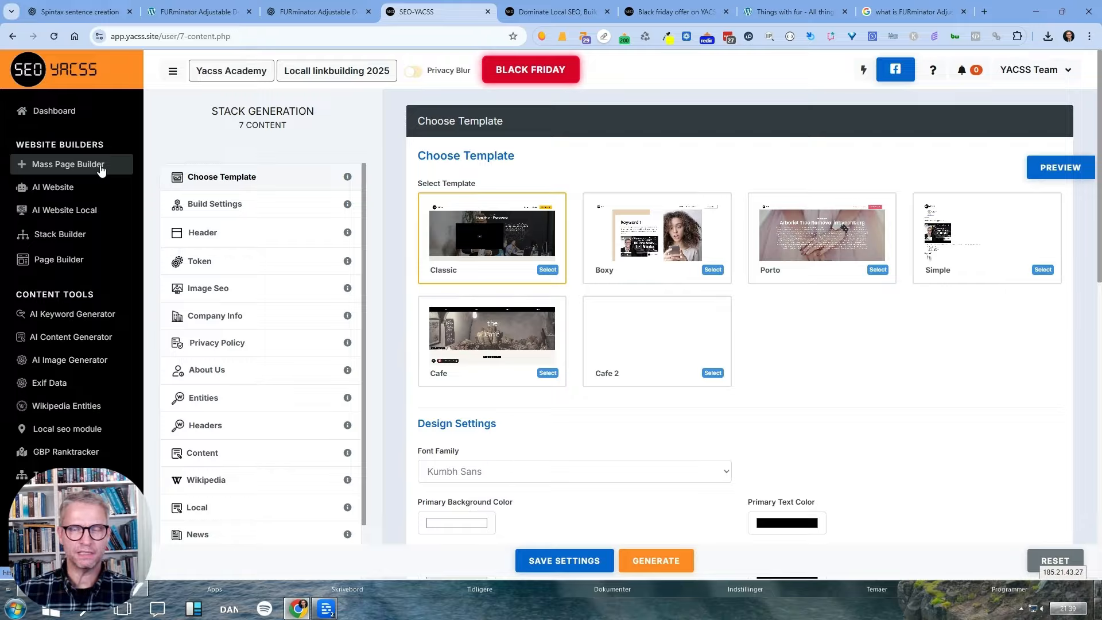
pyautogui.click(275, 233)
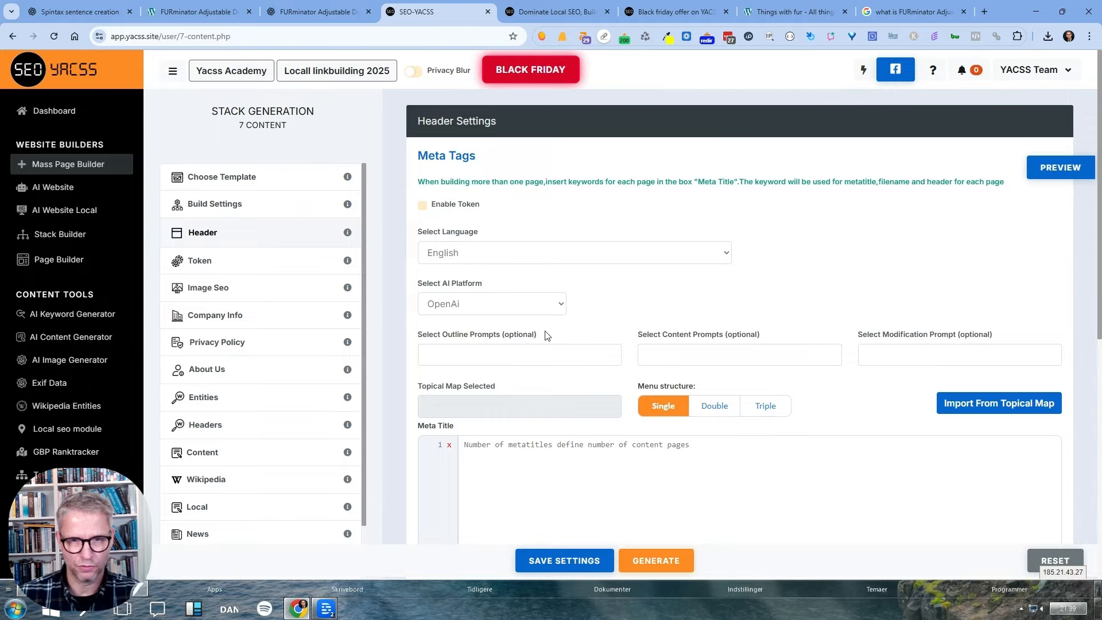
# Choose "Claude outline prompt" as the outline prompt in the header settings.
pyautogui.moveTo(538, 335); pyautogui.dragTo(414, 338)
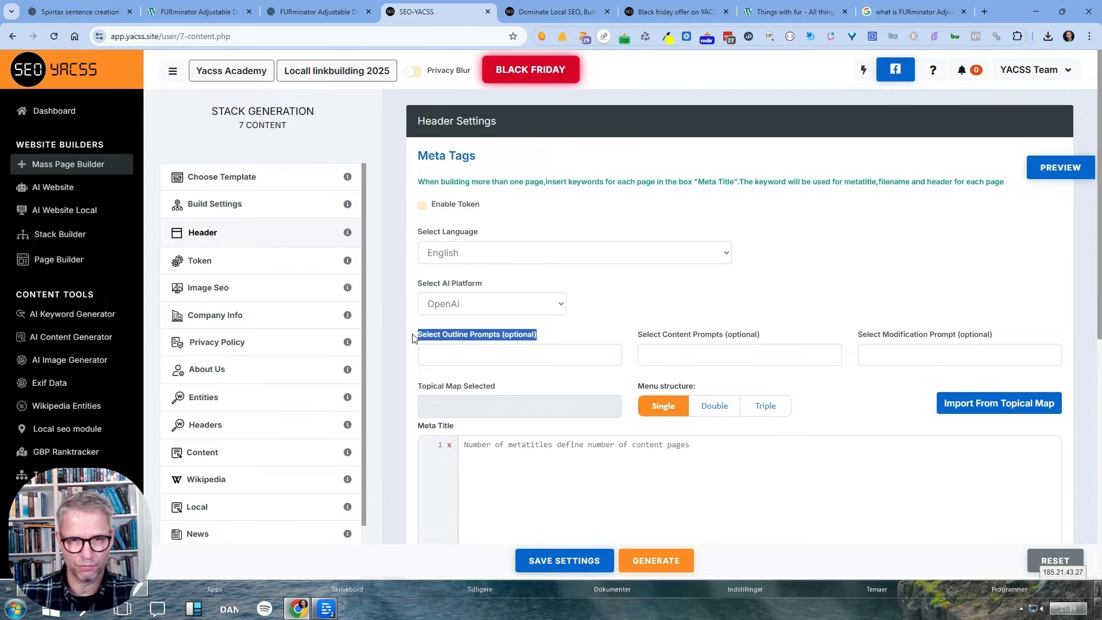
pyautogui.click(437, 354)
pyautogui.scroll(-1, 465, 436)
pyautogui.click(475, 452)
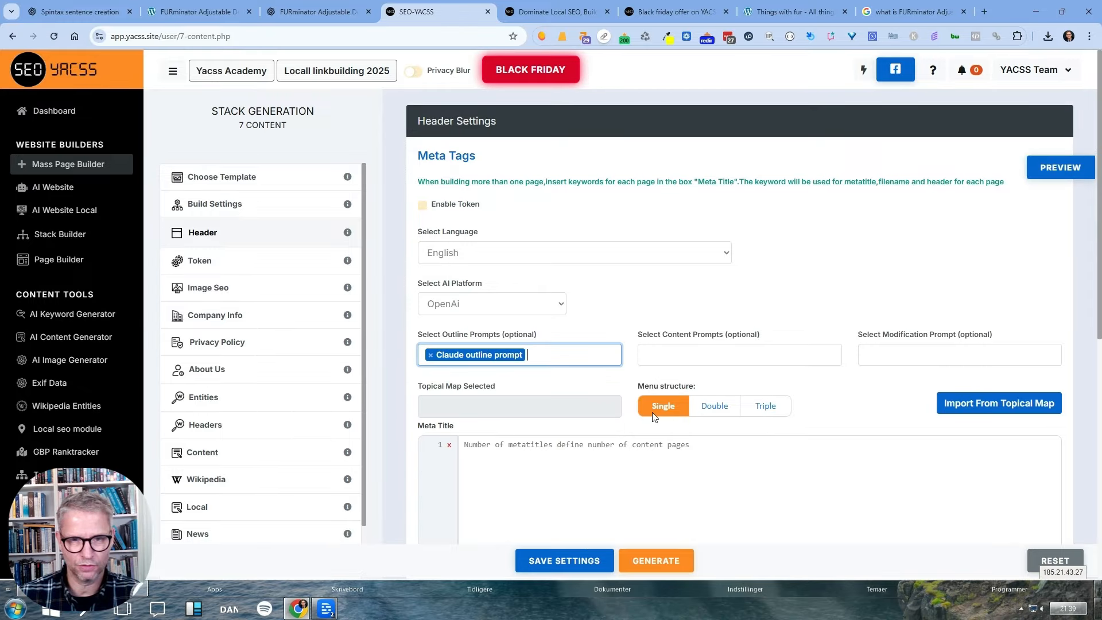
# Choose "The Human Prompt V2" as the content prompt for the page build.
pyautogui.moveTo(760, 335); pyautogui.dragTo(631, 340)
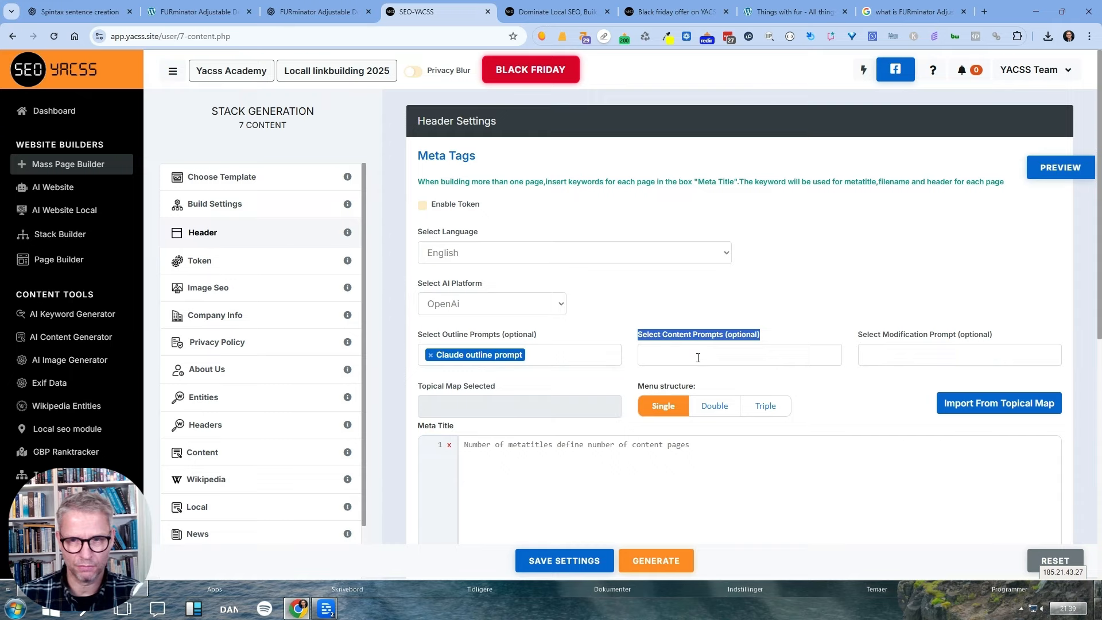
pyautogui.click(693, 354)
pyautogui.scroll(-2, 689, 436)
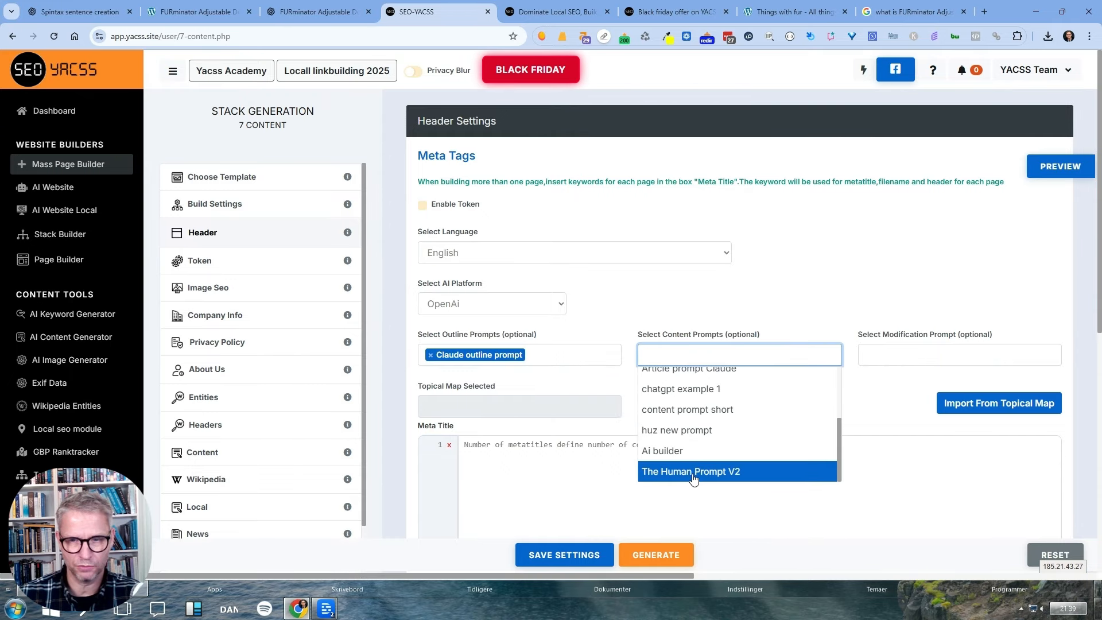
pyautogui.click(692, 472)
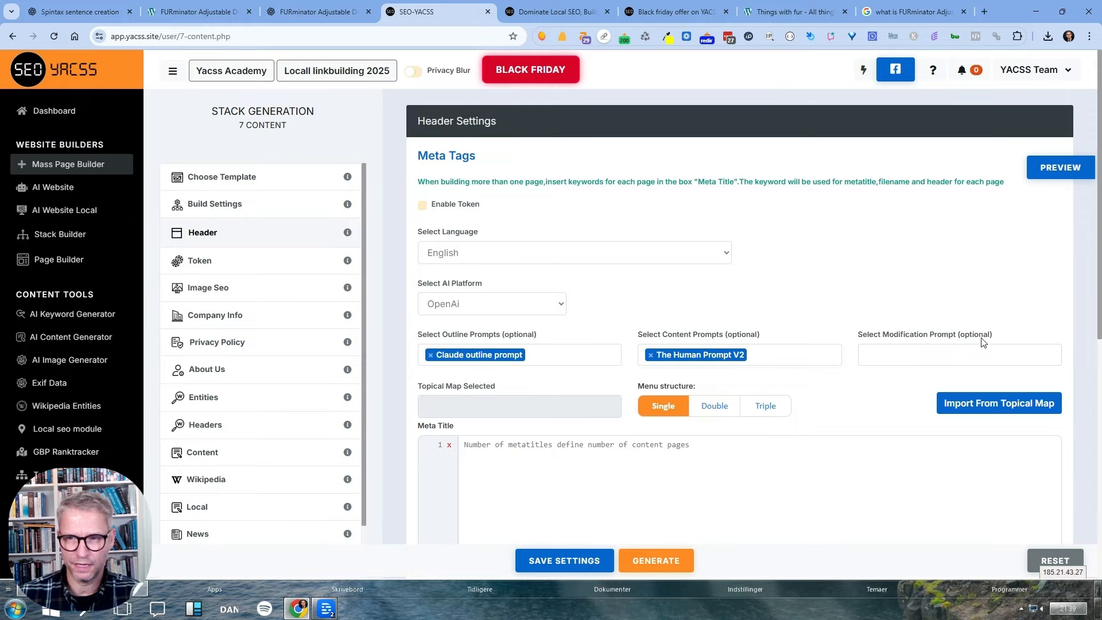
# Point out the optional modification prompt setting and choose "bullit point list modification" for it.
pyautogui.moveTo(1009, 334); pyautogui.dragTo(867, 328)
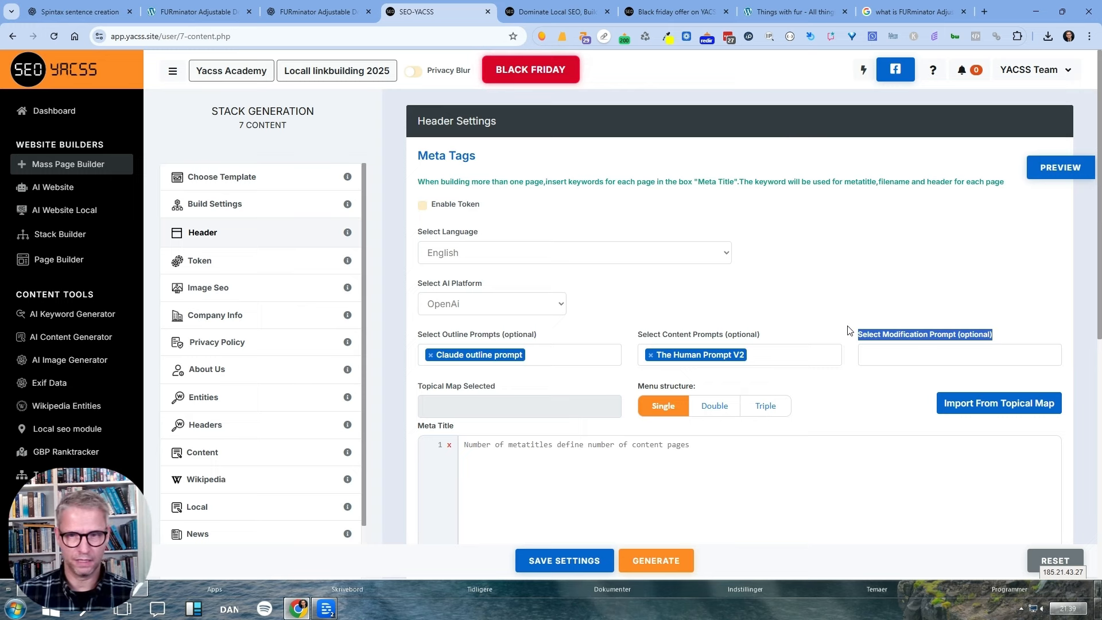
pyautogui.click(727, 332)
pyautogui.moveTo(638, 334); pyautogui.dragTo(659, 335)
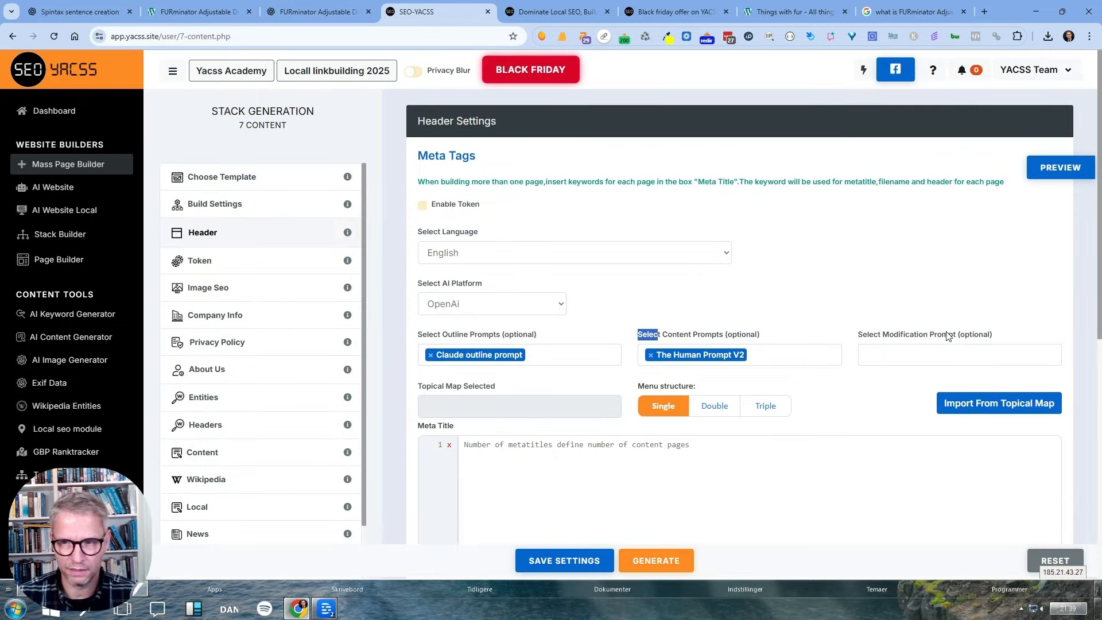
pyautogui.moveTo(1011, 336); pyautogui.dragTo(894, 336)
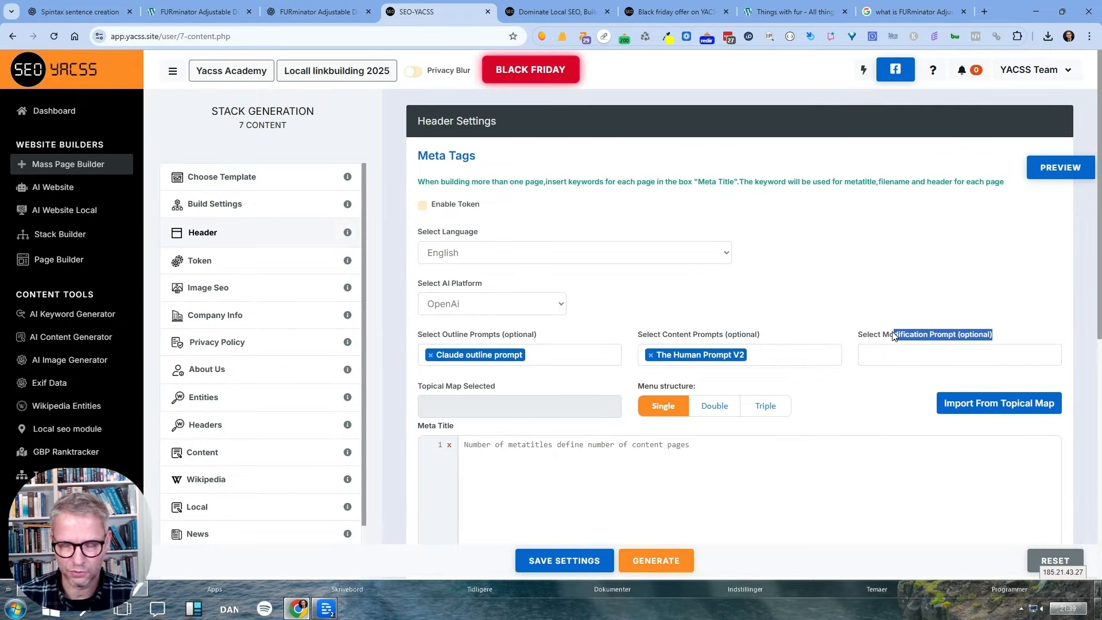
pyautogui.click(945, 355)
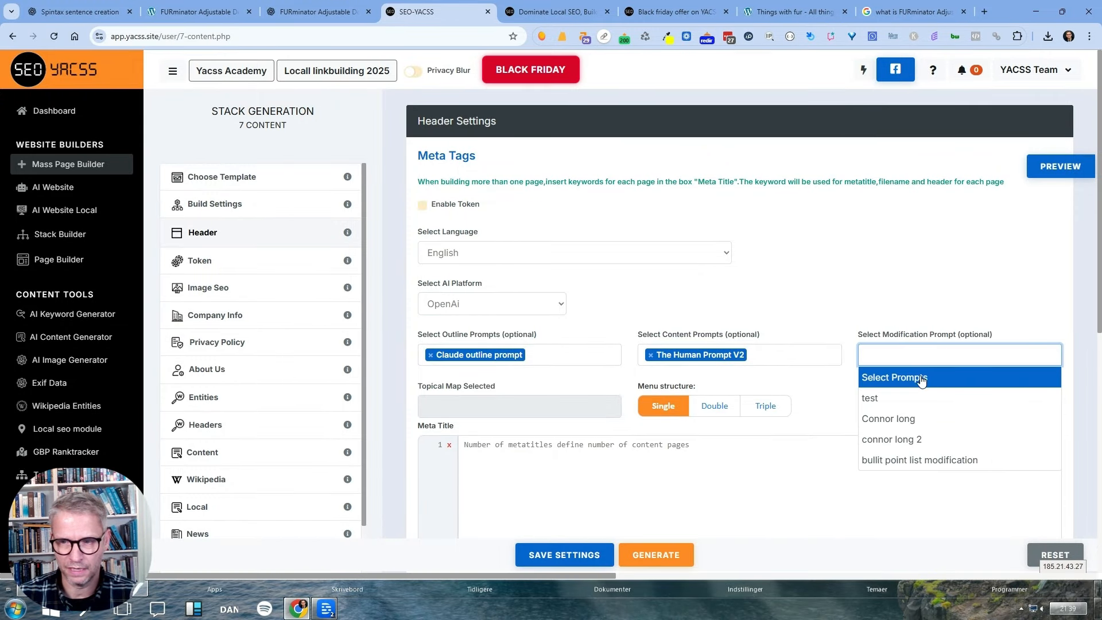
pyautogui.click(895, 460)
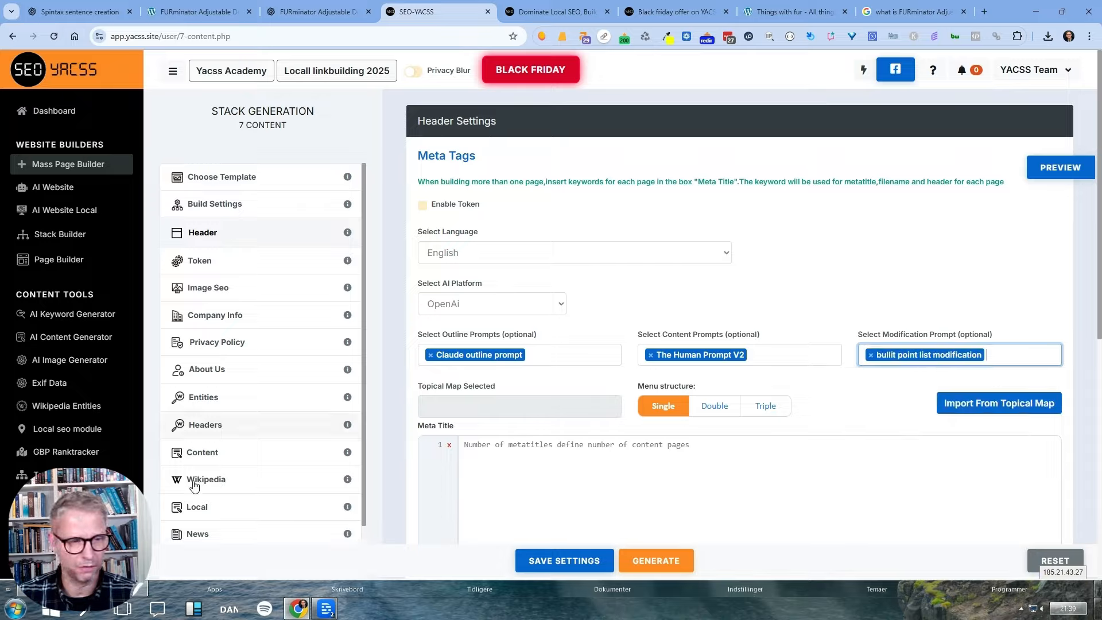
# Go to the modification prompts list and open "bullit point list modification" for editing.
pyautogui.scroll(-5, 80, 460)
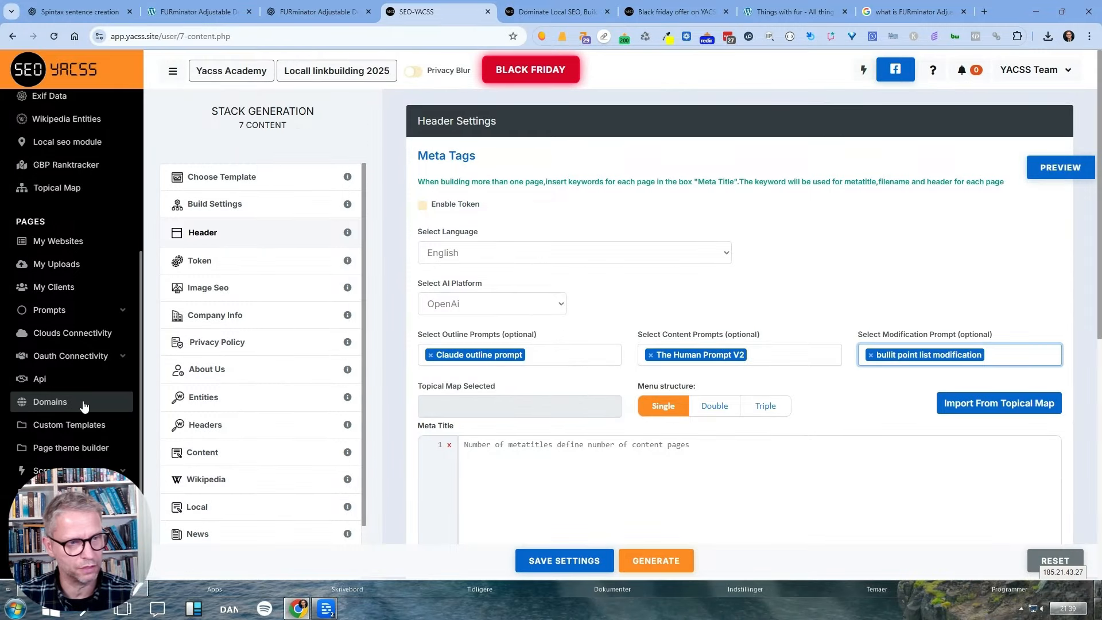
pyautogui.click(50, 310)
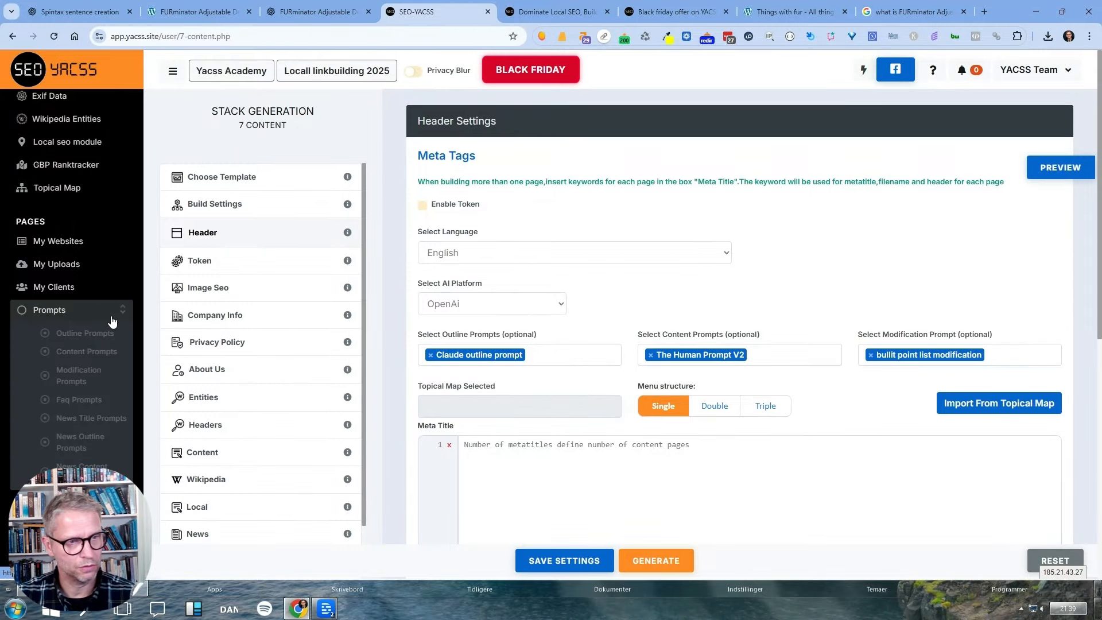
pyautogui.click(70, 368)
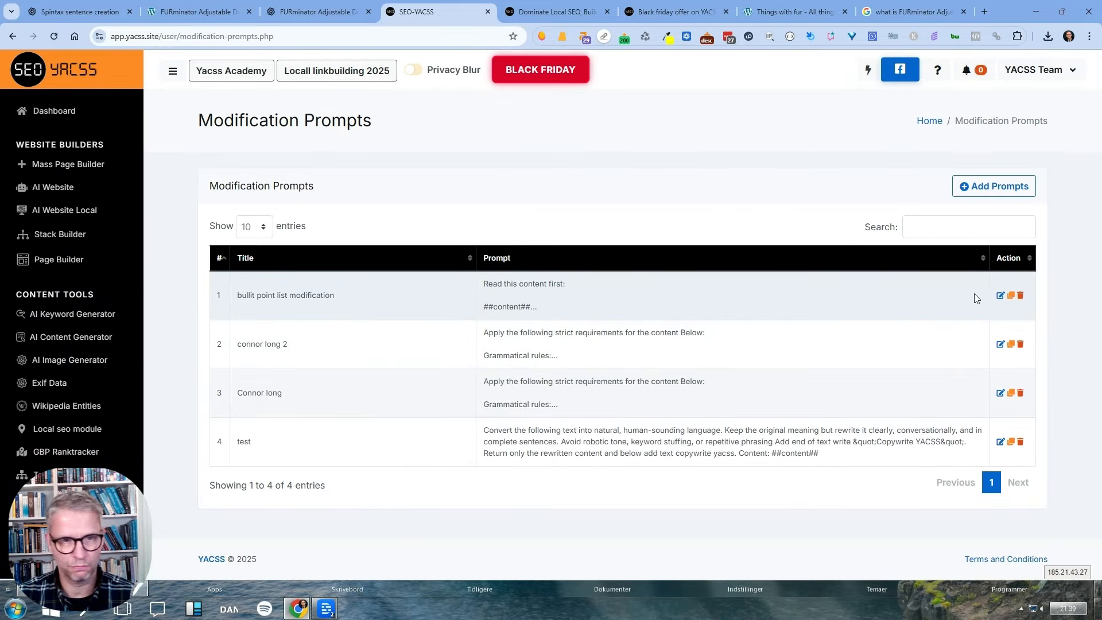
pyautogui.click(1001, 296)
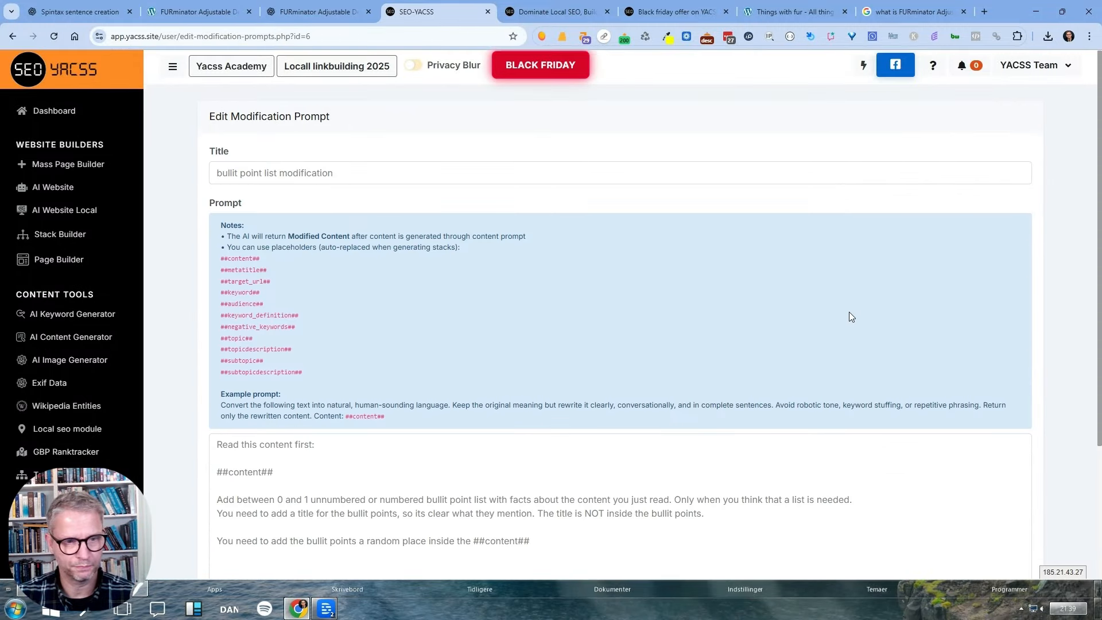
# Examine the modification prompt's bullet list instructions and its ##content## placeholder, highlighting the relevant passages.
pyautogui.scroll(-3, 849, 312)
pyautogui.moveTo(565, 371); pyautogui.dragTo(271, 326)
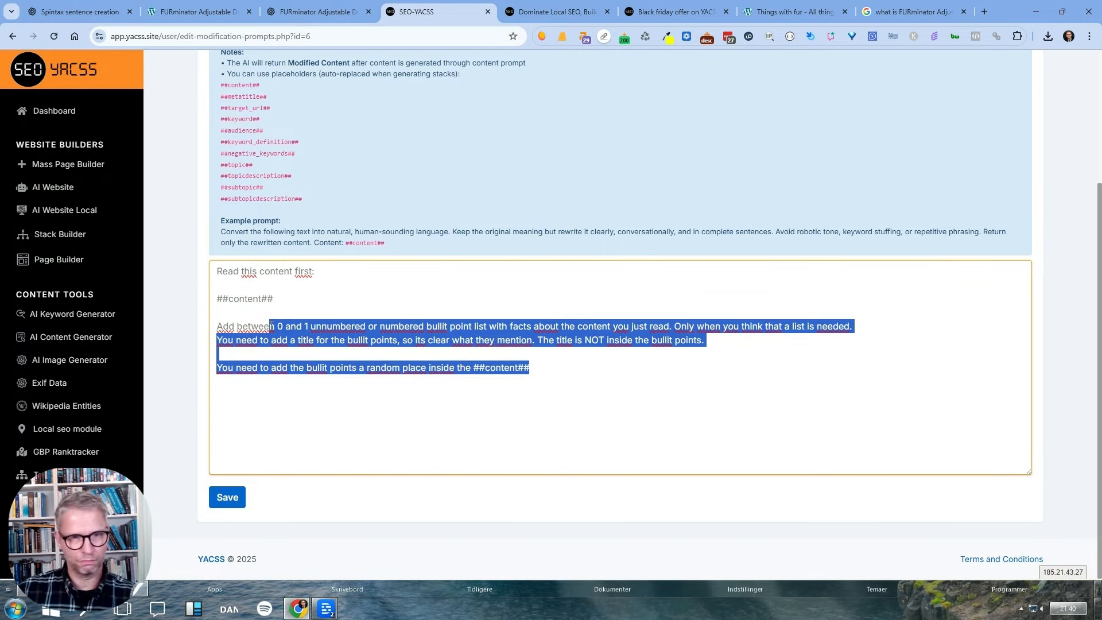
pyautogui.click(523, 326)
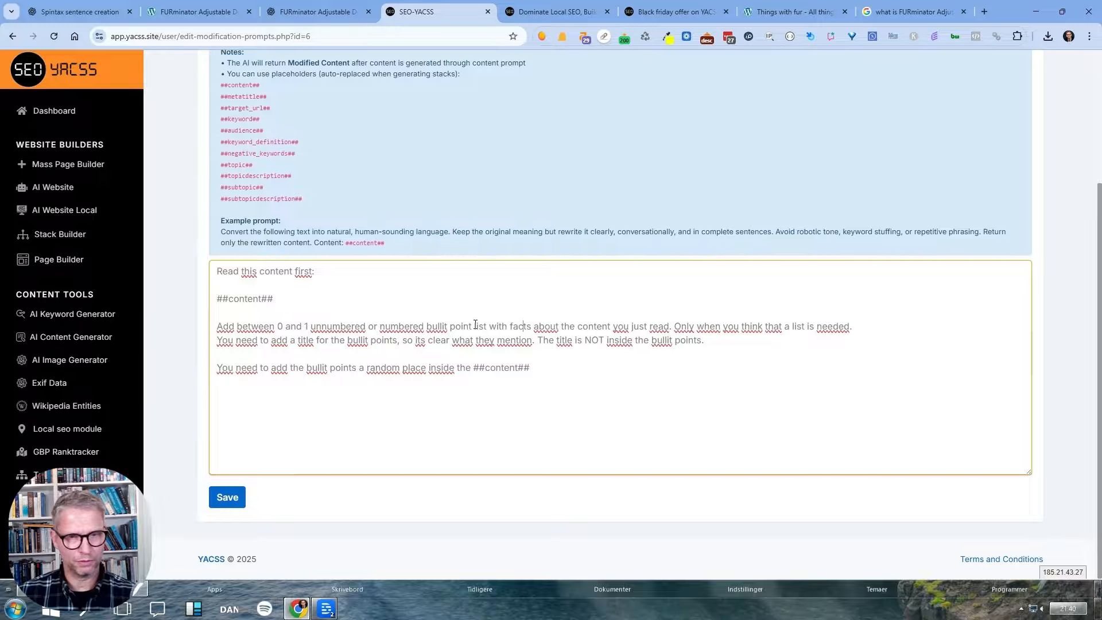
pyautogui.moveTo(510, 326); pyautogui.dragTo(673, 325)
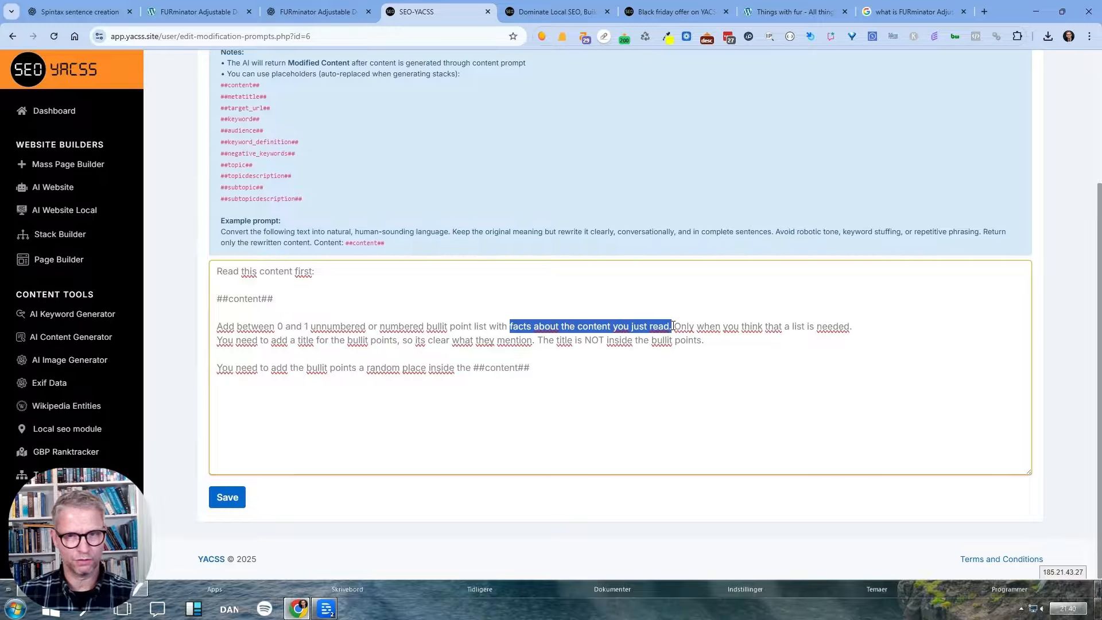
pyautogui.moveTo(280, 297); pyautogui.dragTo(215, 298)
pyautogui.click(281, 299)
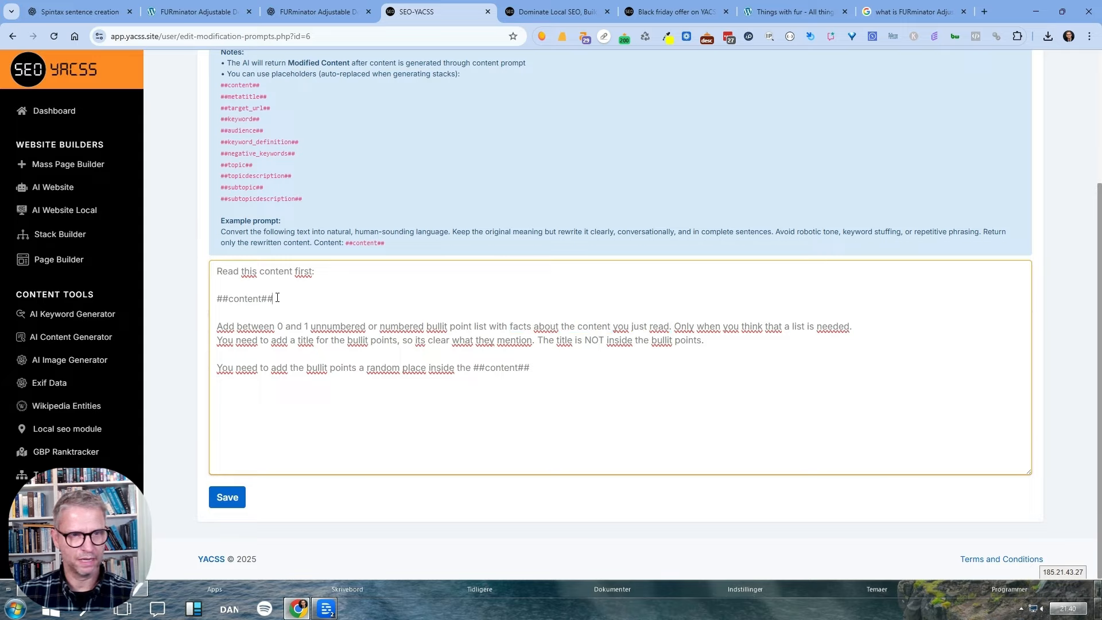
pyautogui.moveTo(281, 297); pyautogui.dragTo(218, 303)
pyautogui.click(298, 299)
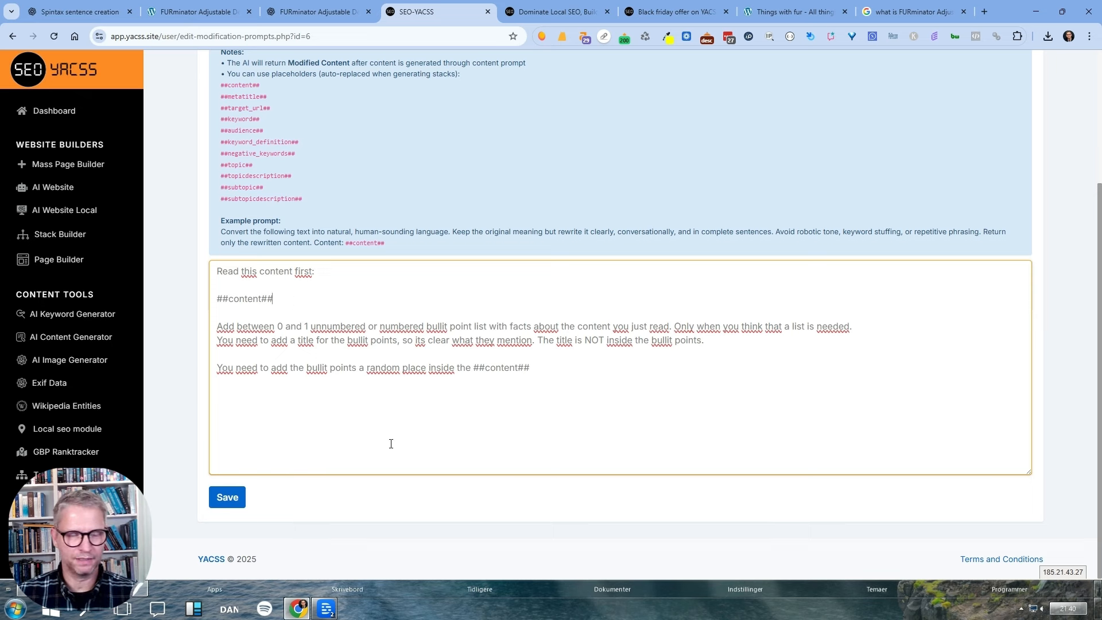
pyautogui.click(163, 428)
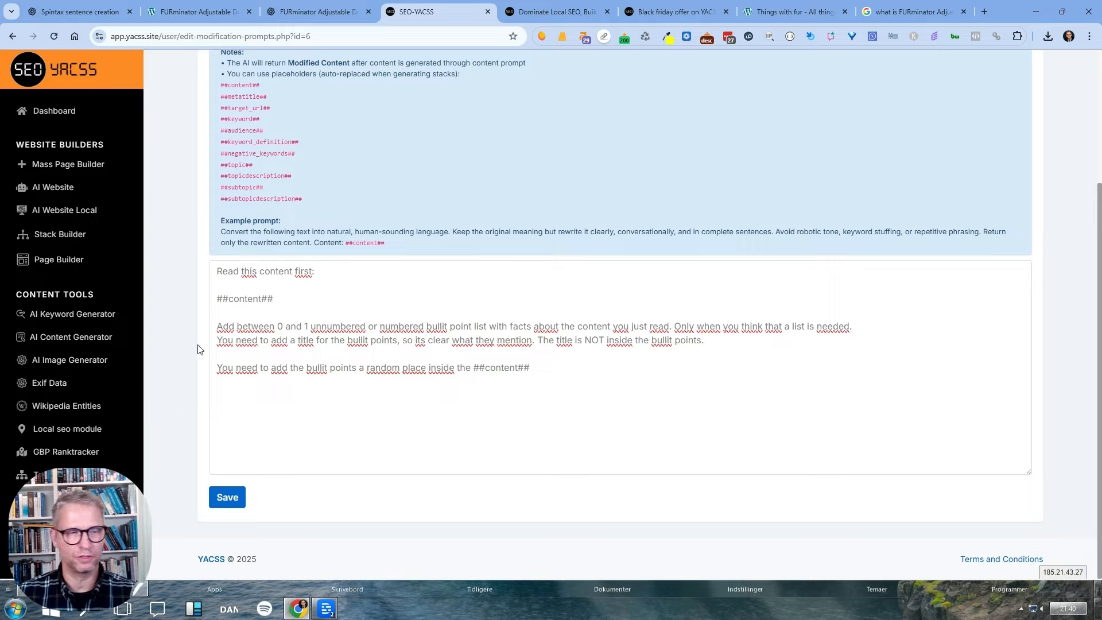
# Go to the FAQ prompts list, open "faq1" for editing and read its prompt text and available placeholders.
pyautogui.scroll(-5, 108, 466)
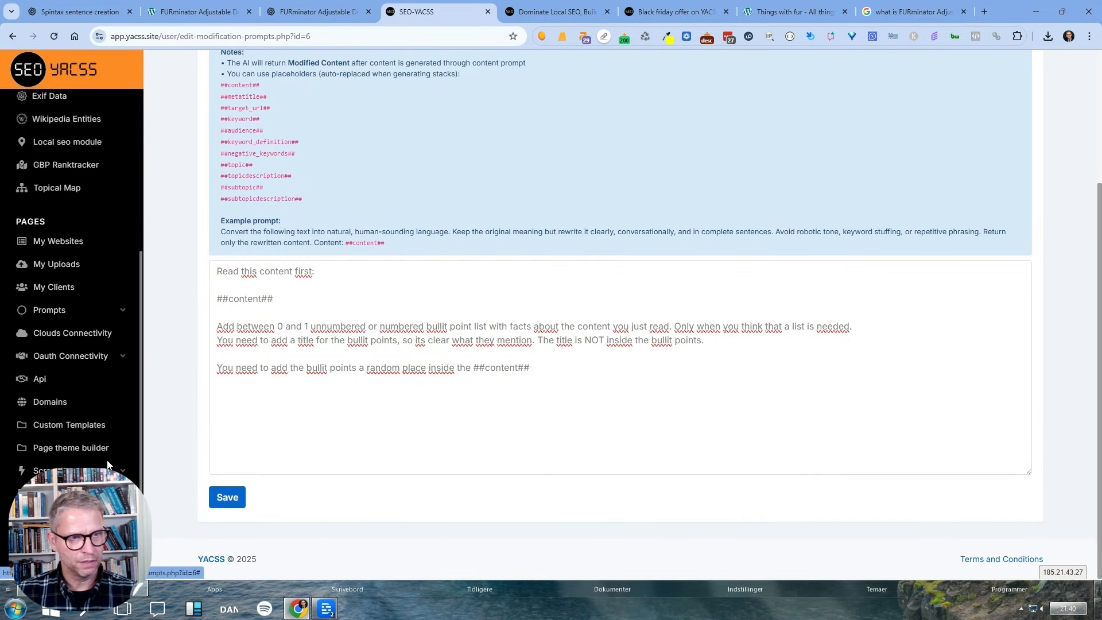
pyautogui.click(86, 310)
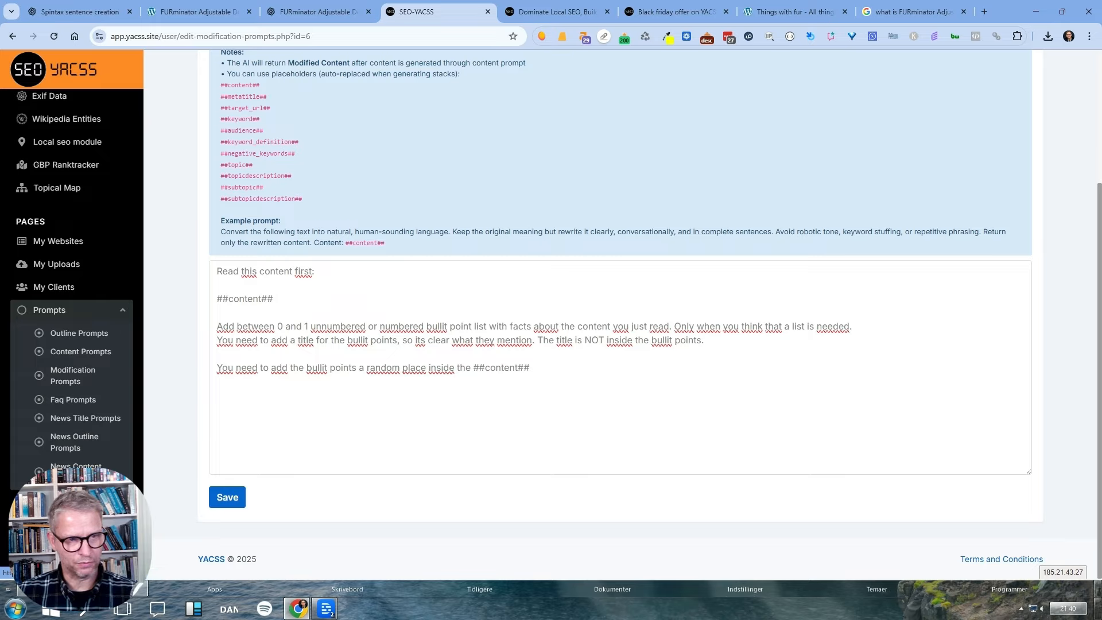
pyautogui.click(88, 400)
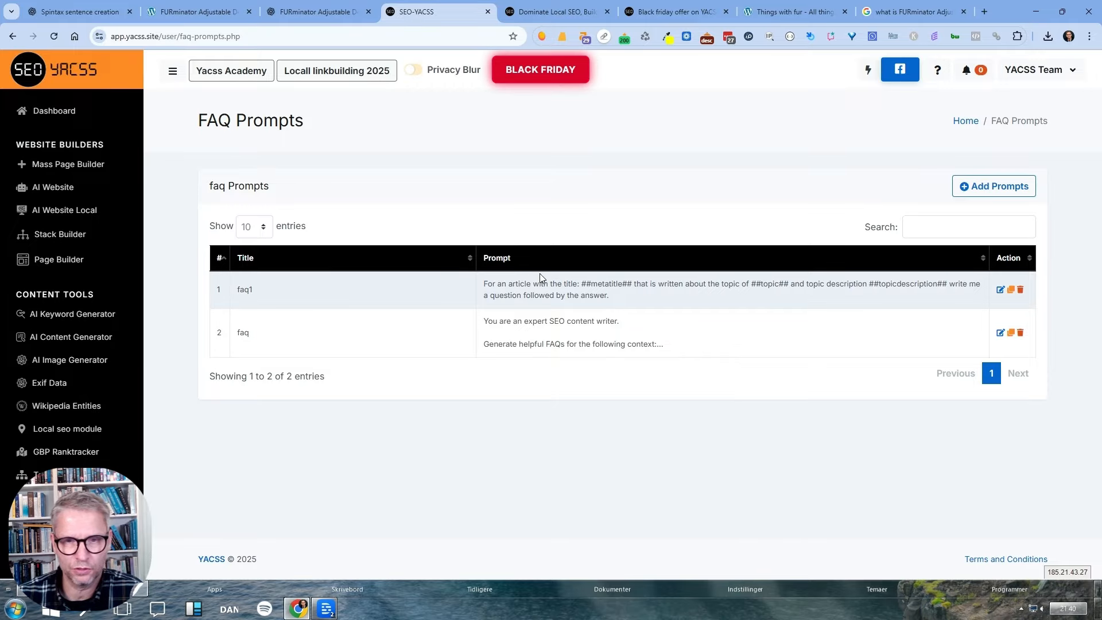
pyautogui.click(1000, 290)
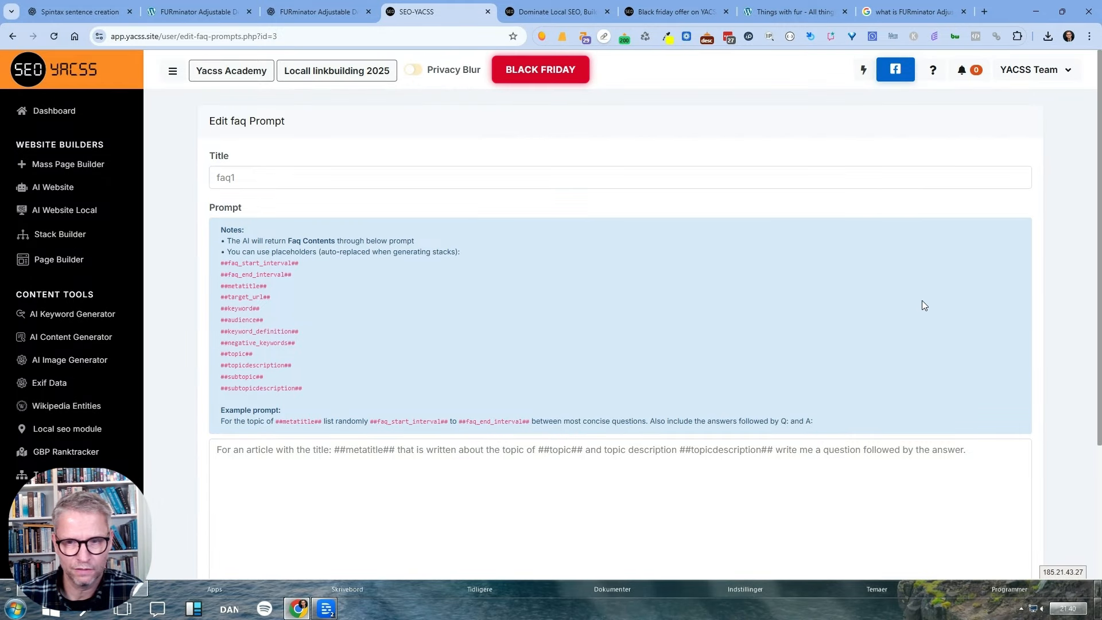
pyautogui.scroll(-3, 924, 306)
pyautogui.scroll(1, 902, 336)
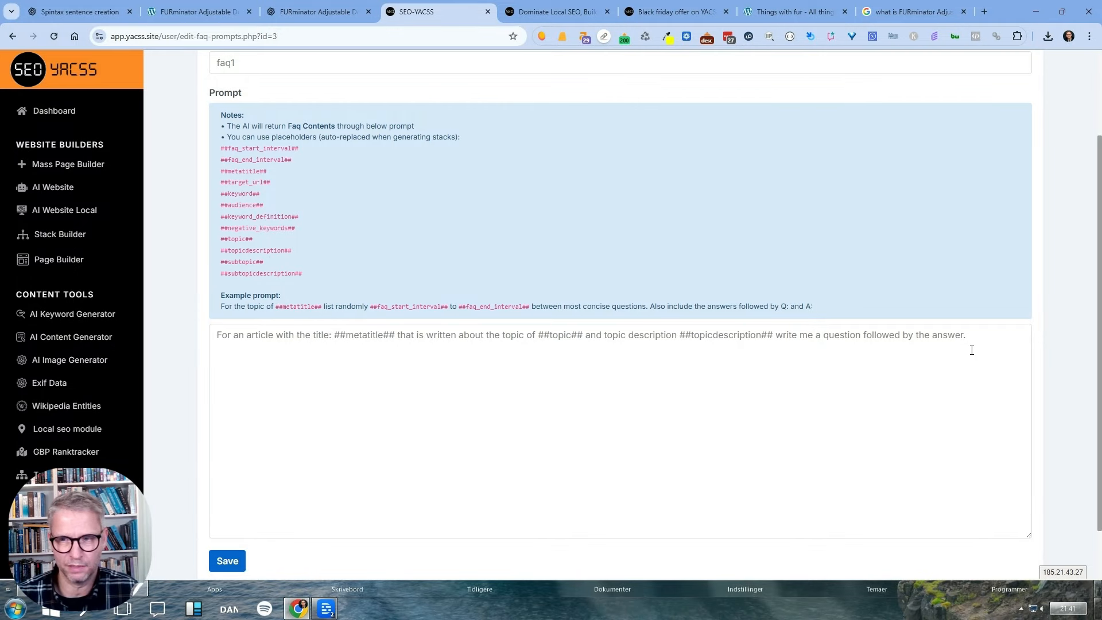
# Examine the faq1 prompt text, highlighting its ##metatitle##, ##topic## and ##topicdescription## placeholders.
pyautogui.moveTo(979, 336); pyautogui.dragTo(236, 317)
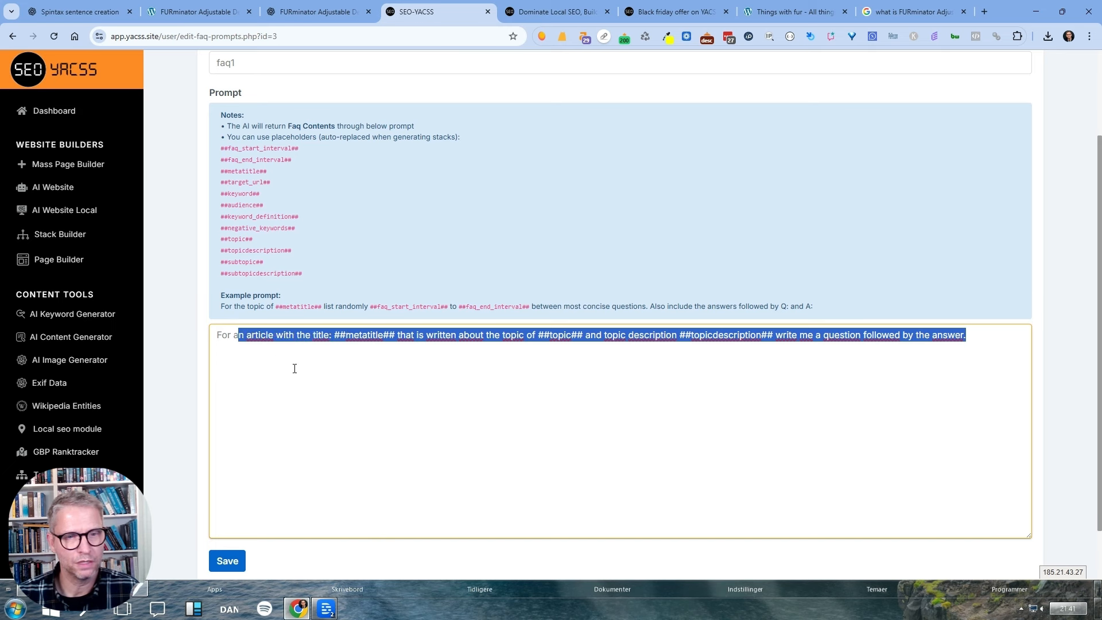
pyautogui.click(293, 351)
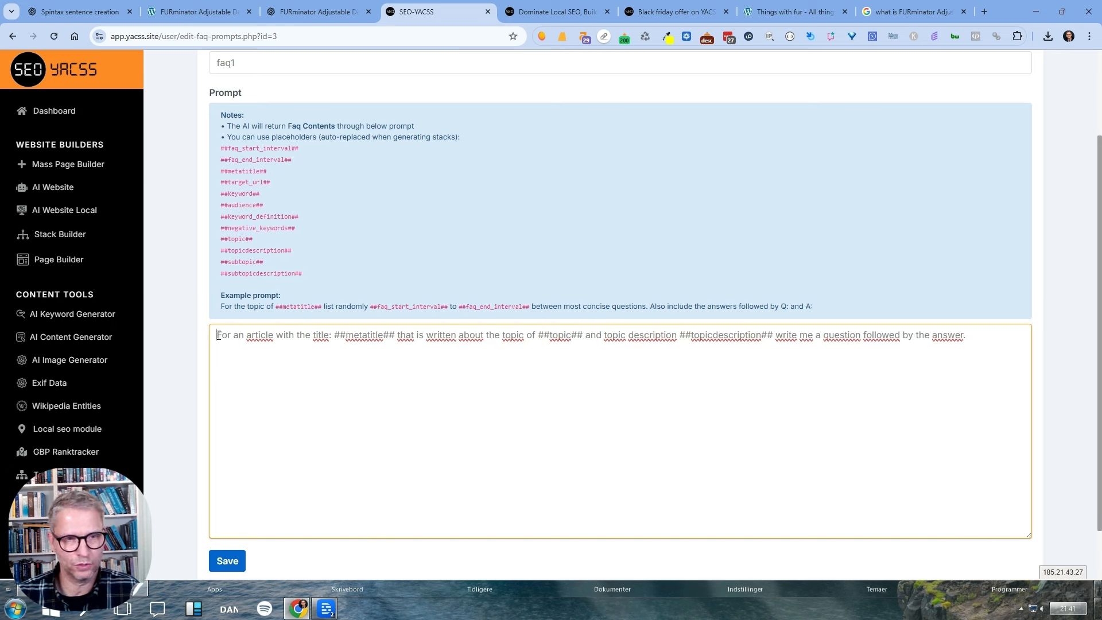
pyautogui.moveTo(218, 336); pyautogui.dragTo(573, 337)
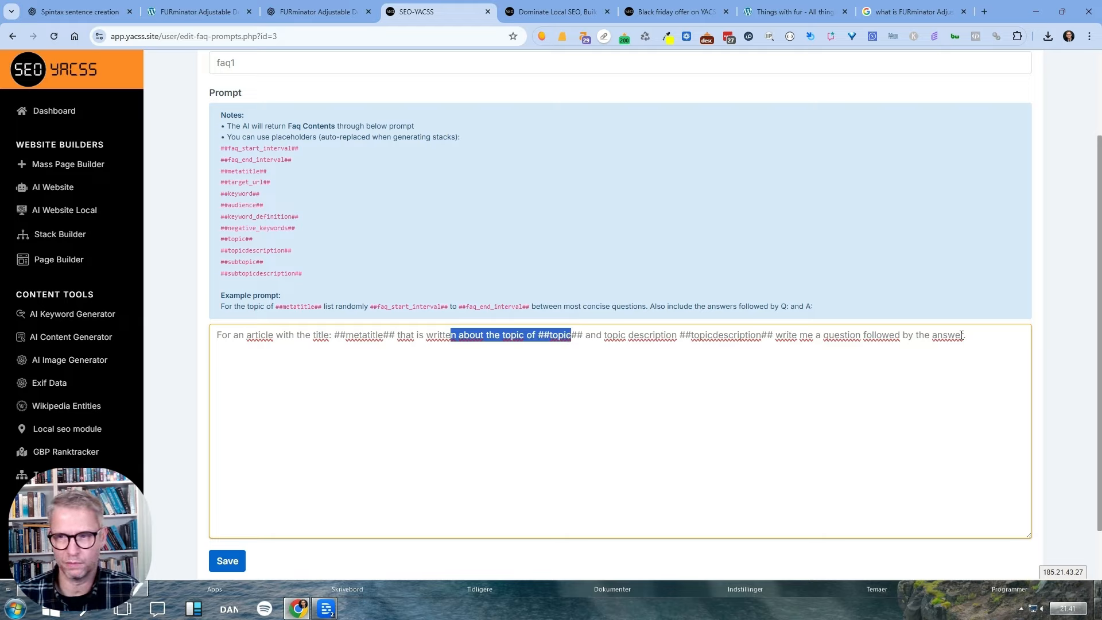
pyautogui.click(986, 334)
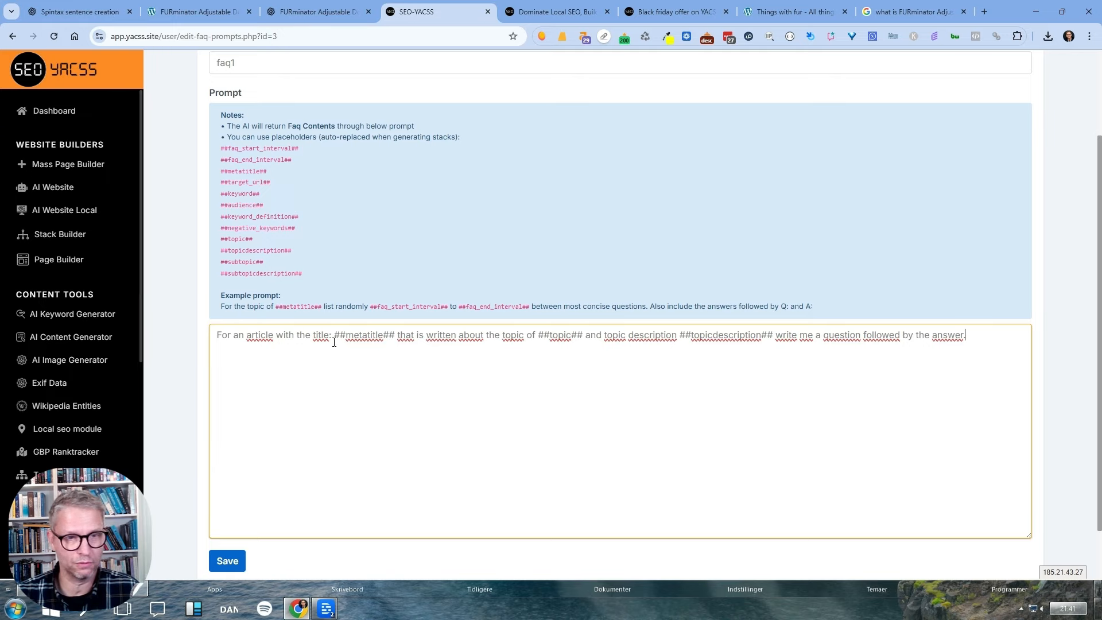
pyautogui.moveTo(346, 335); pyautogui.dragTo(397, 334)
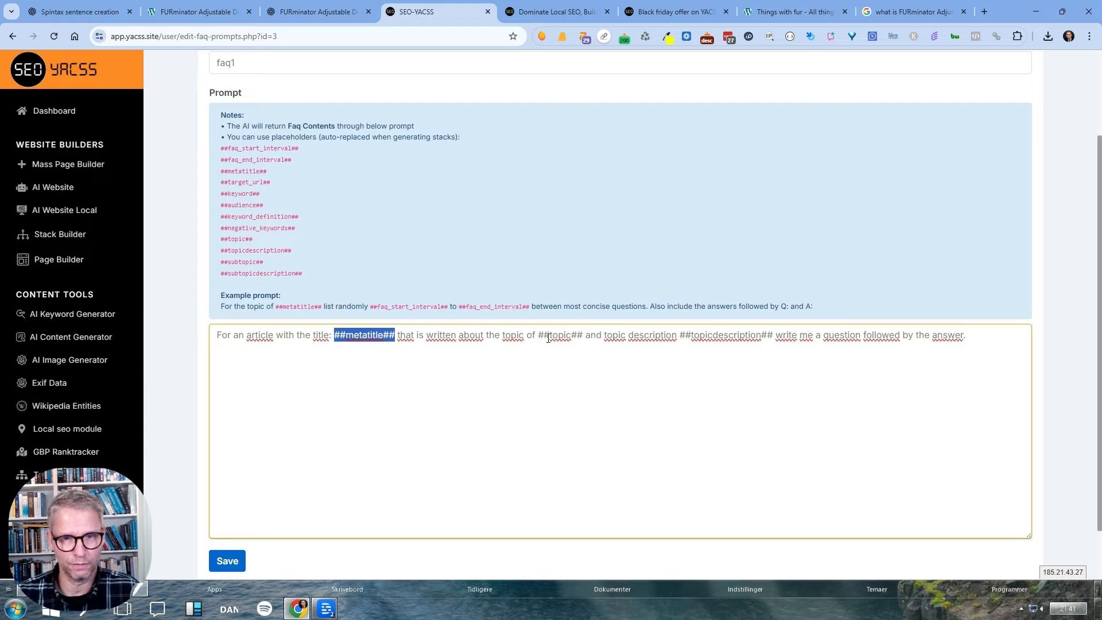
pyautogui.moveTo(549, 338); pyautogui.dragTo(580, 339)
pyautogui.moveTo(705, 338); pyautogui.dragTo(729, 338)
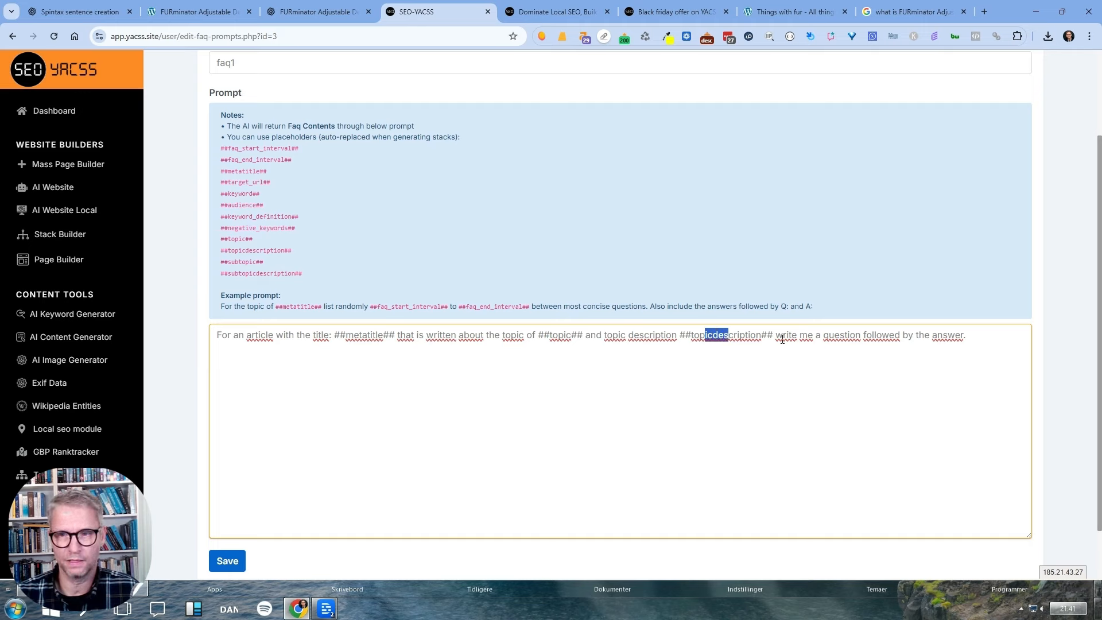
pyautogui.click(967, 341)
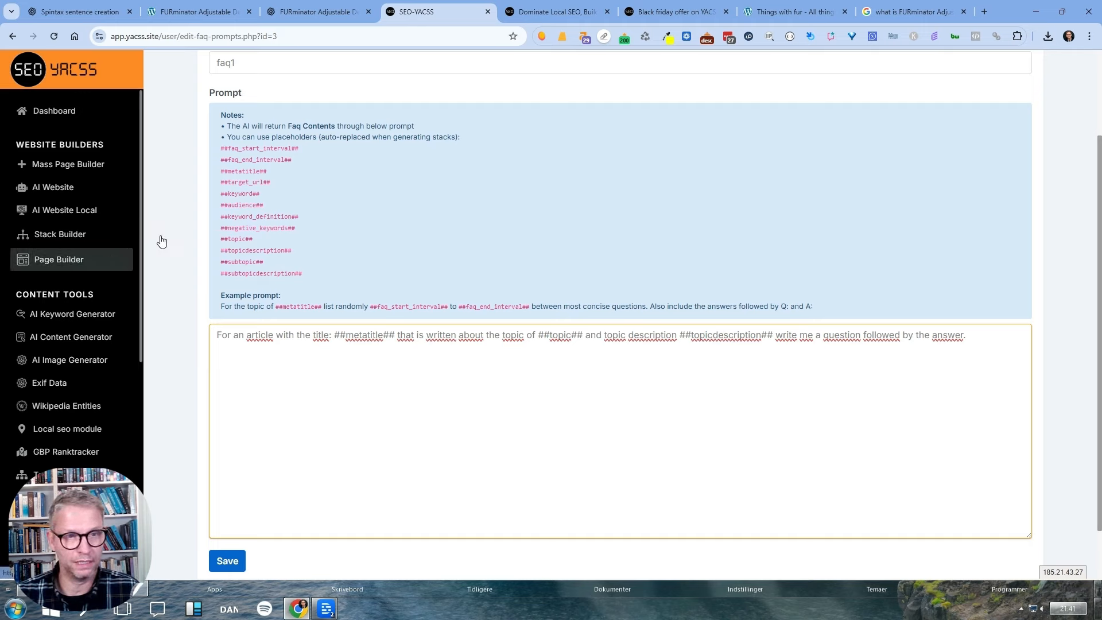
# Add the separate line "Target audience is ##audience##" below the existing faq1 prompt text and save the prompt.
pyautogui.moveTo(280, 208); pyautogui.dragTo(220, 205)
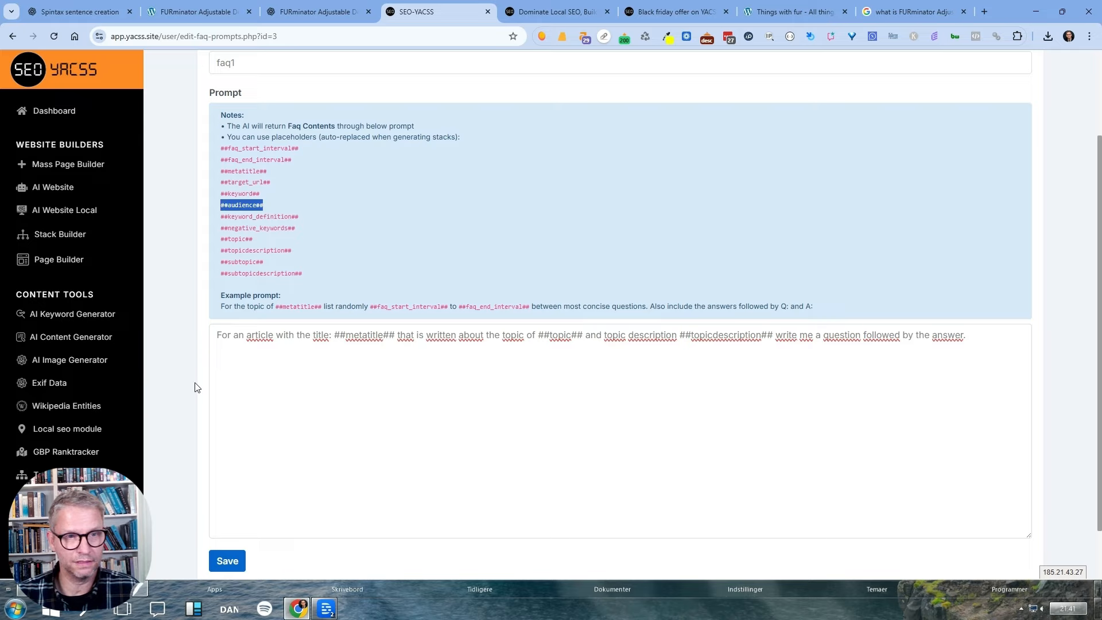
pyautogui.click(984, 342)
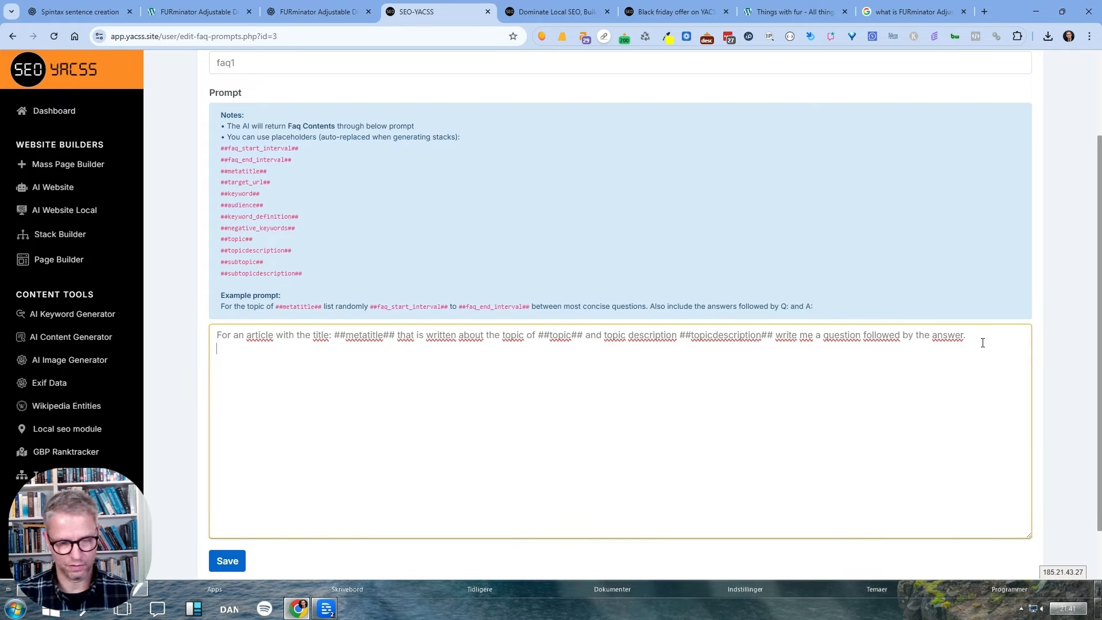
pyautogui.press('BackSpace')
pyautogui.press('BackSpace')
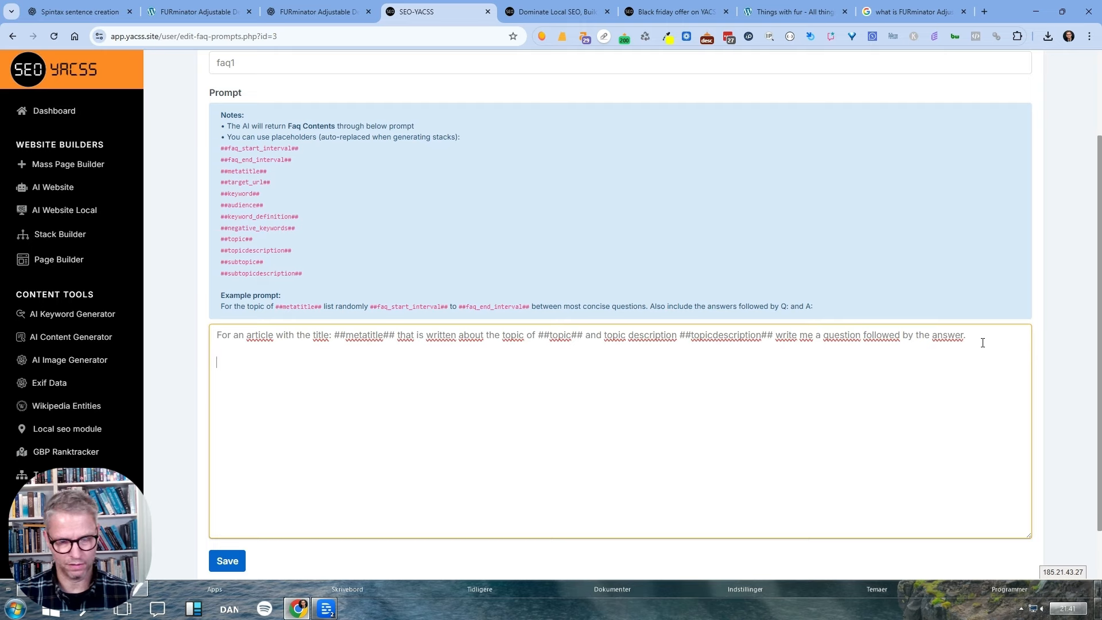
pyautogui.write('Target audience is ##')
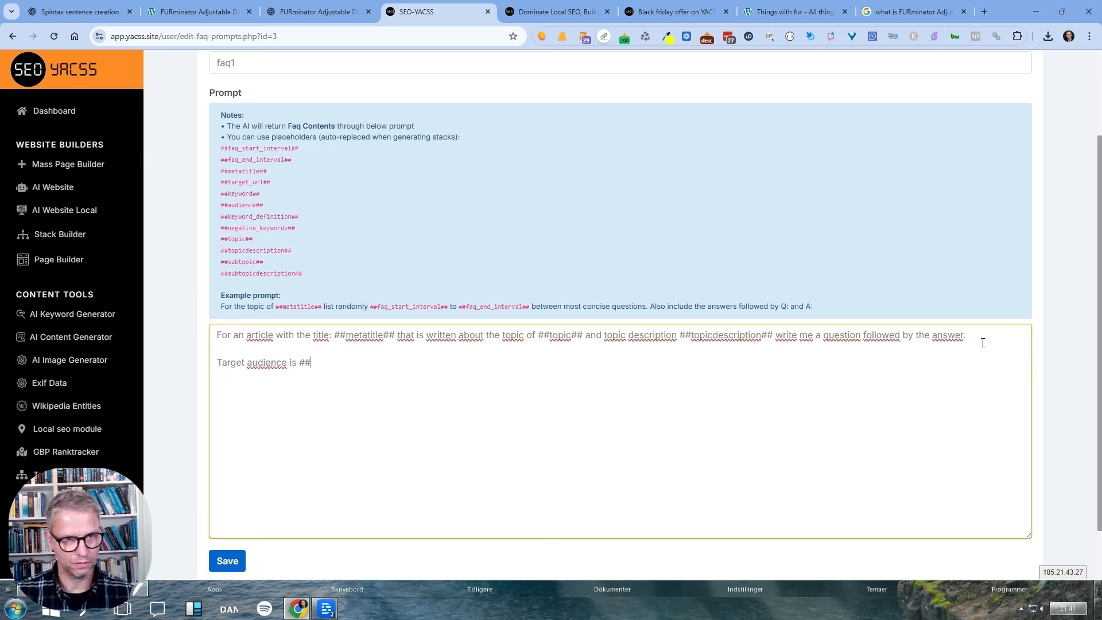
pyautogui.write('audiance')
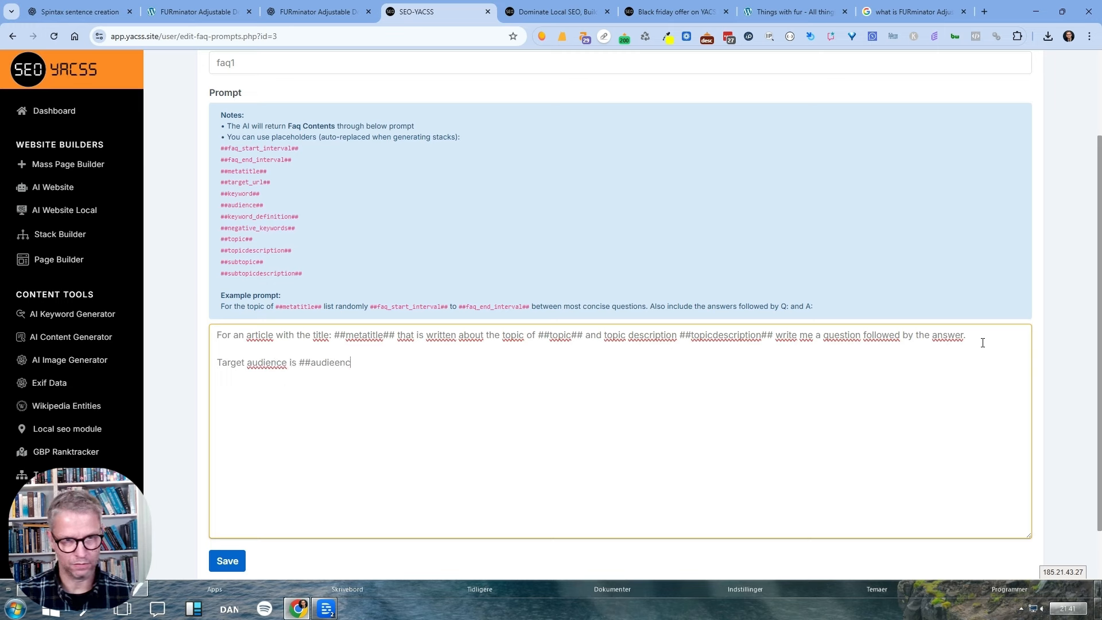
pyautogui.press('BackSpace')
pyautogui.press('BackSpace')
pyautogui.press('BackSpace')
pyautogui.press('BackSpace')
pyautogui.write('ence')
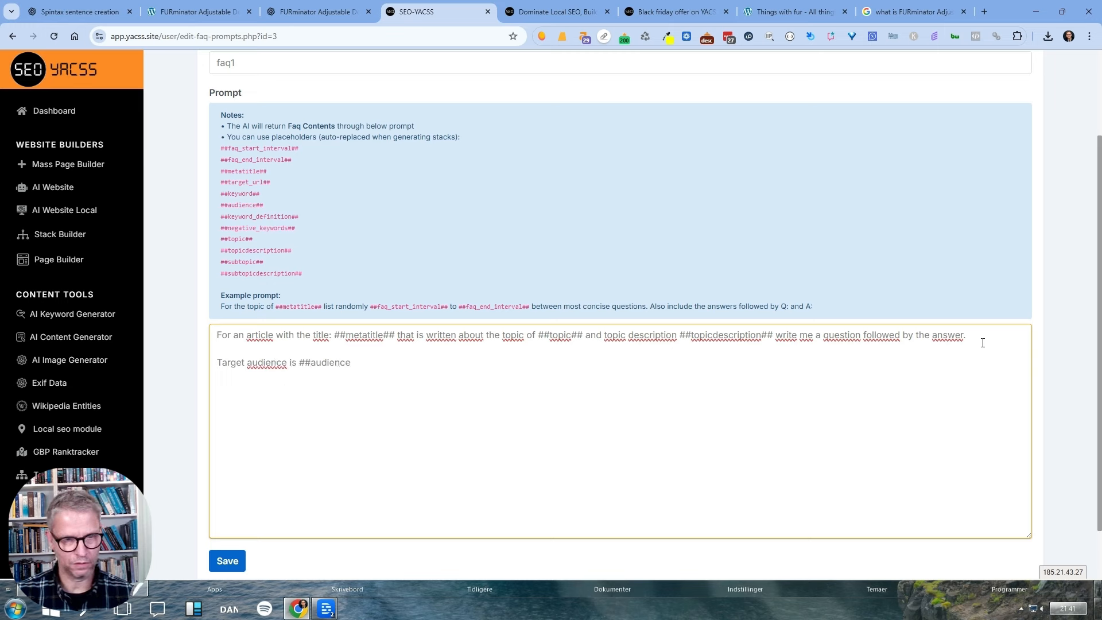
pyautogui.write('##')
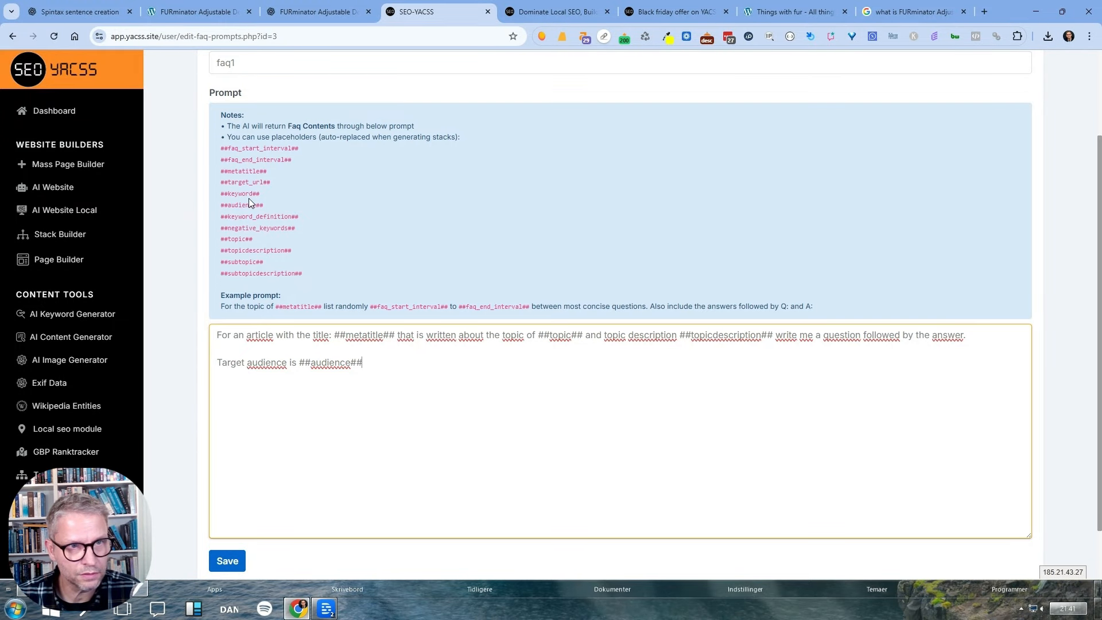
pyautogui.click(227, 561)
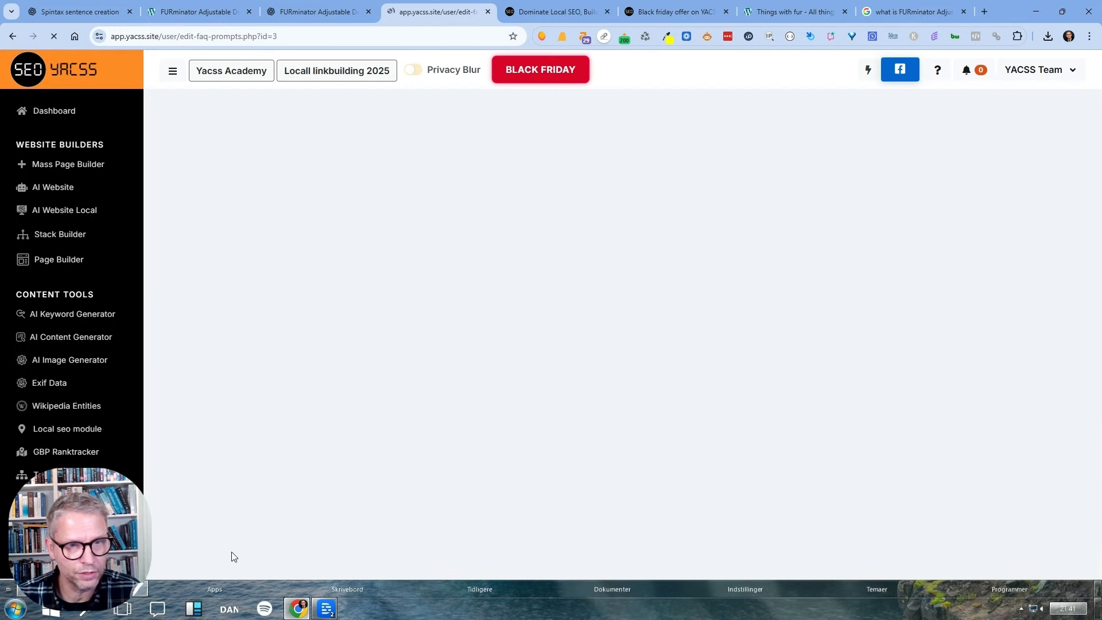
# Go to the topical maps list and open the info of the newest FURminator Adjustable Dematting Review map.
pyautogui.scroll(-2, 318, 476)
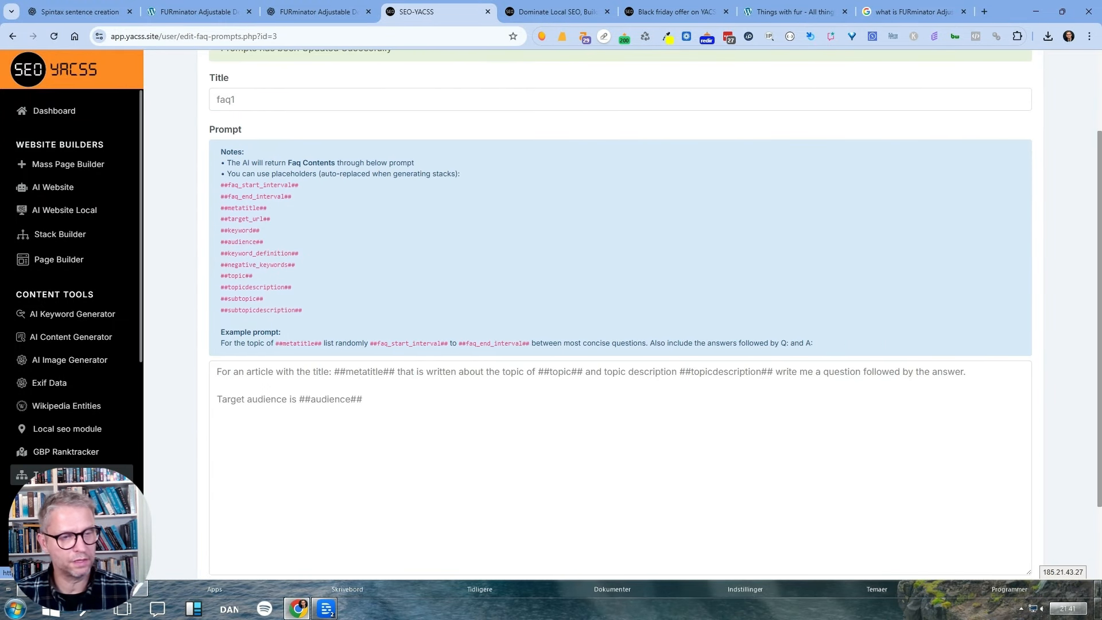
pyautogui.scroll(-3, 75, 475)
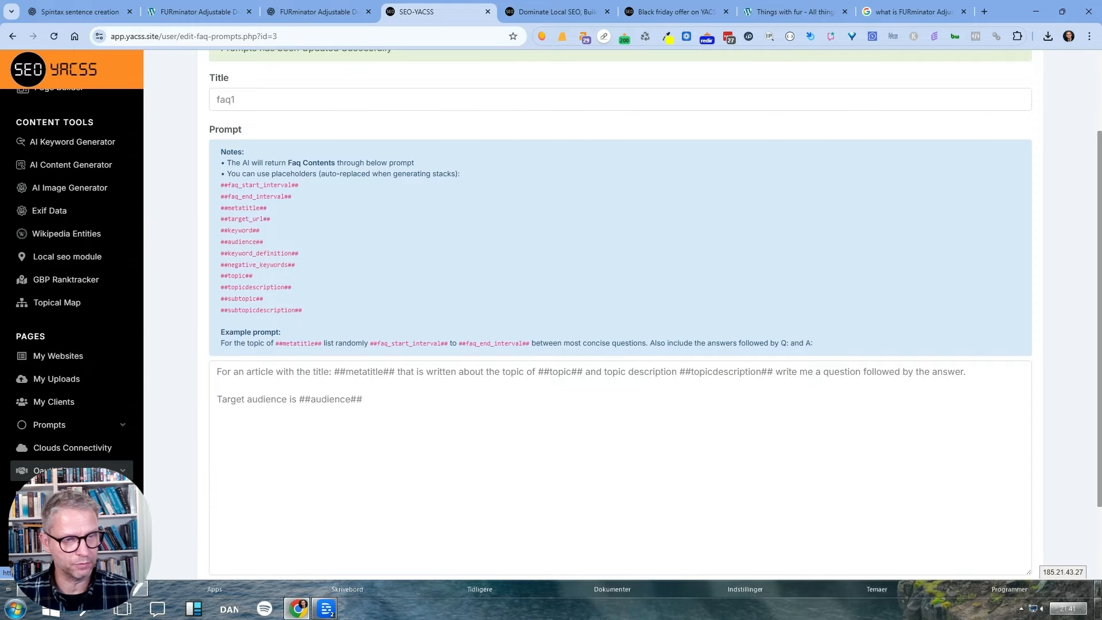
pyautogui.click(72, 306)
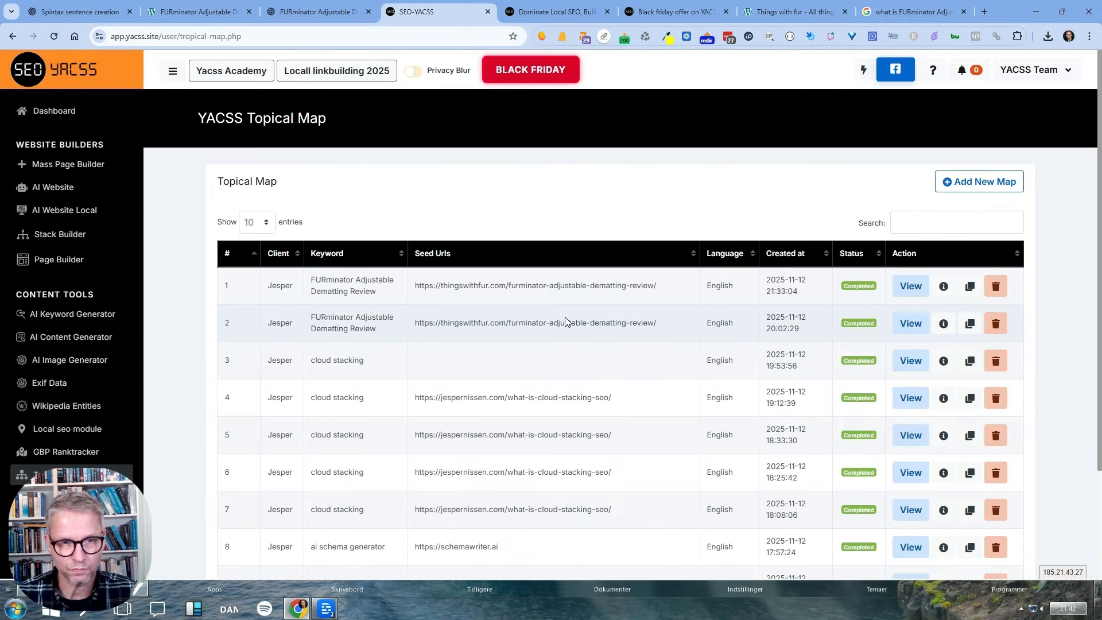
pyautogui.click(944, 288)
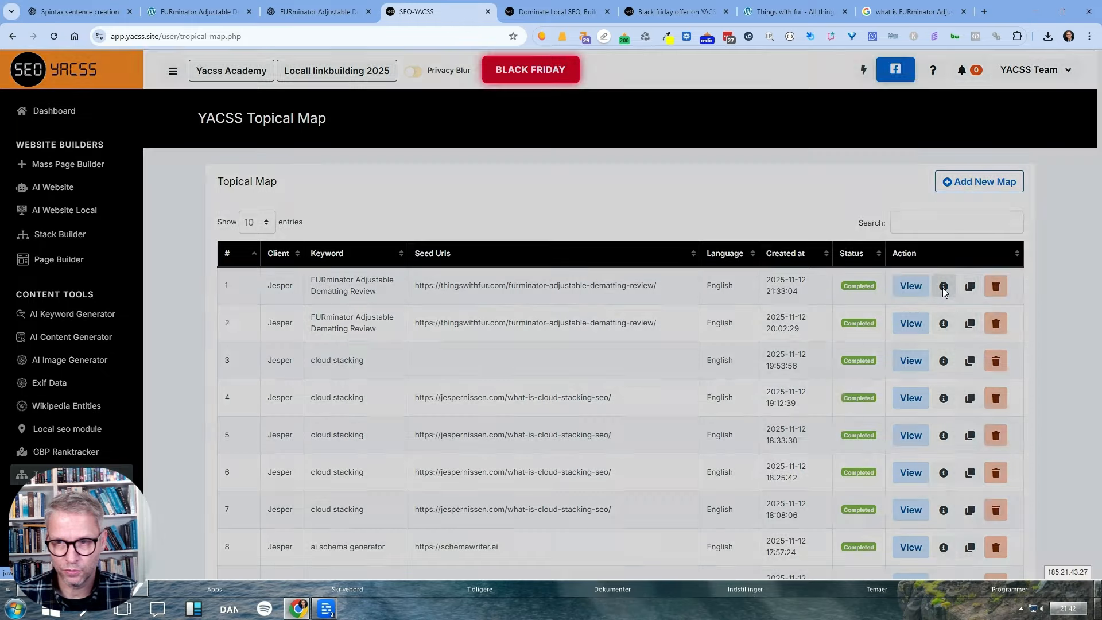
pyautogui.scroll(-15, 591, 406)
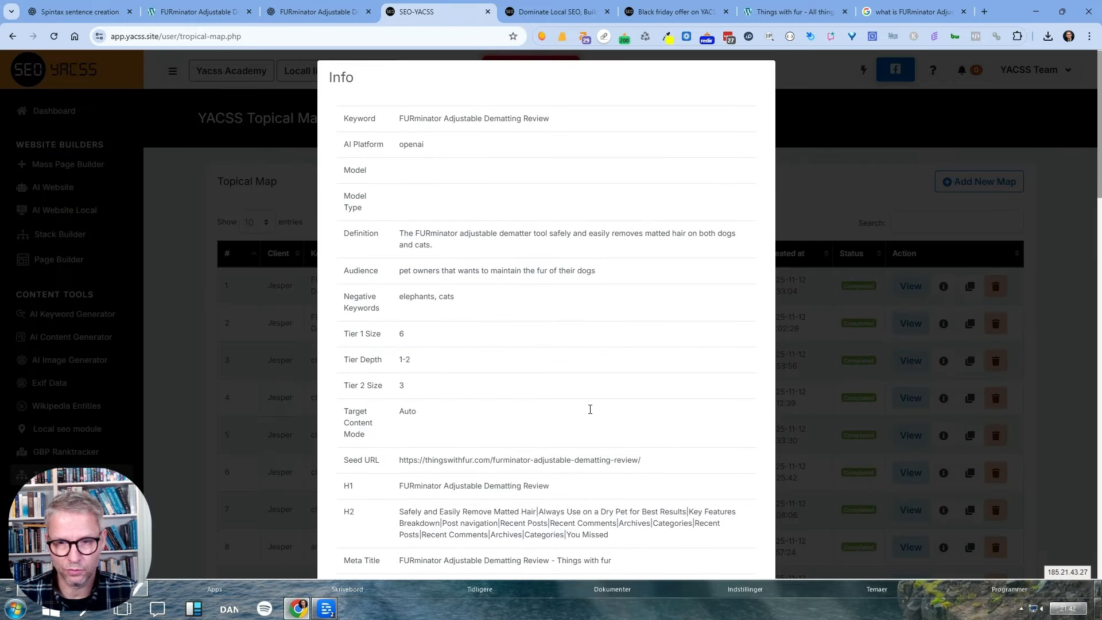
pyautogui.click(735, 550)
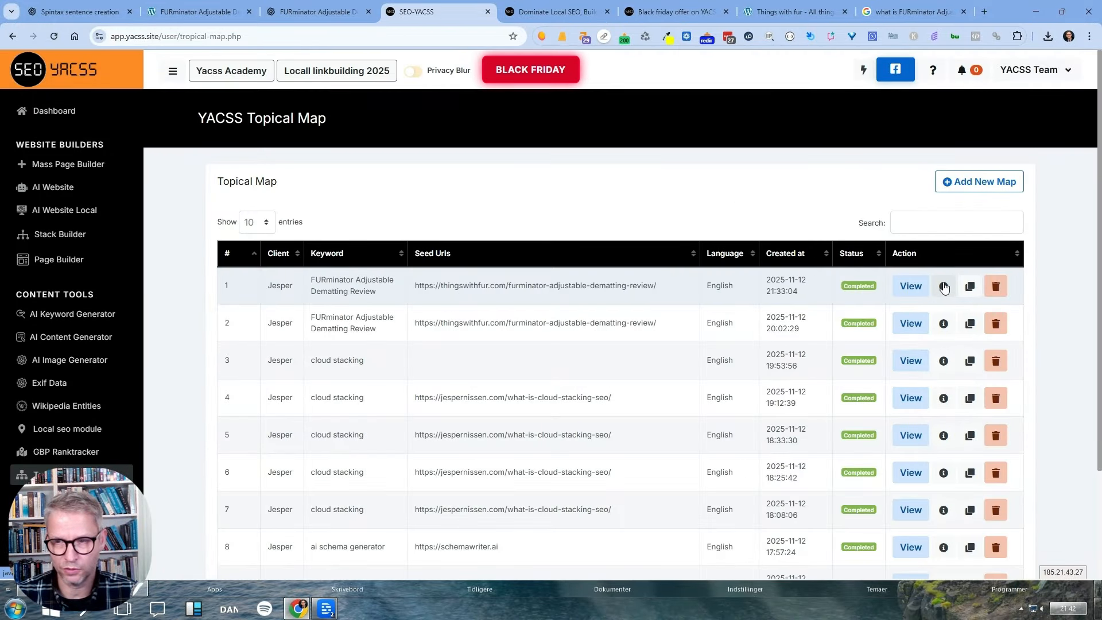
pyautogui.click(944, 286)
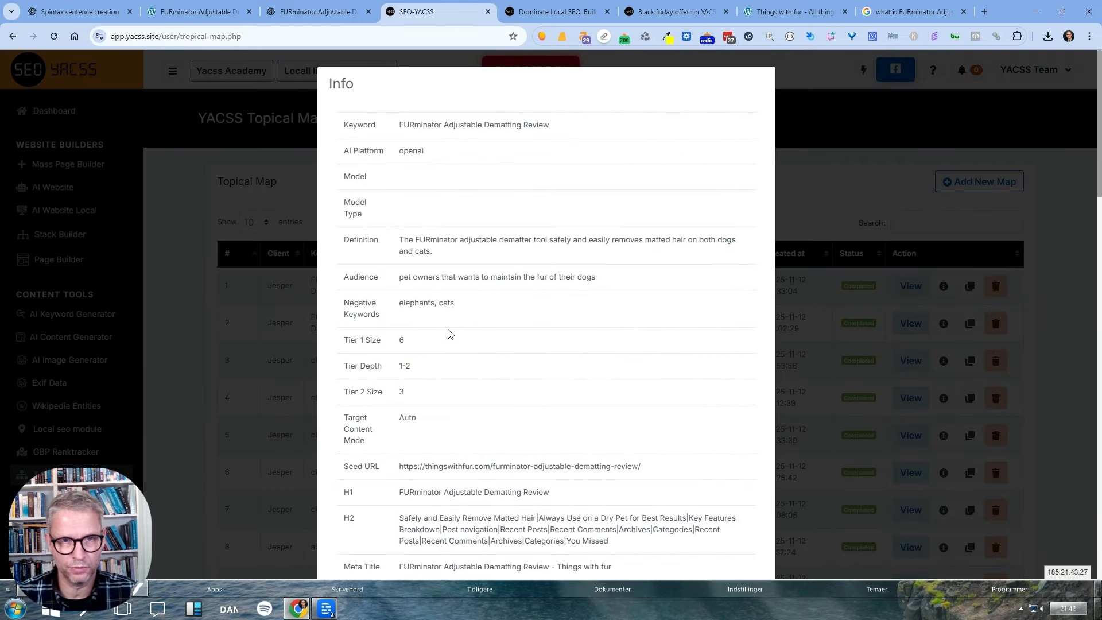
# Examine the map's keyword, AI platform, definition, audience and negative keywords, highlighting the relevant values.
pyautogui.moveTo(570, 127); pyautogui.dragTo(401, 150)
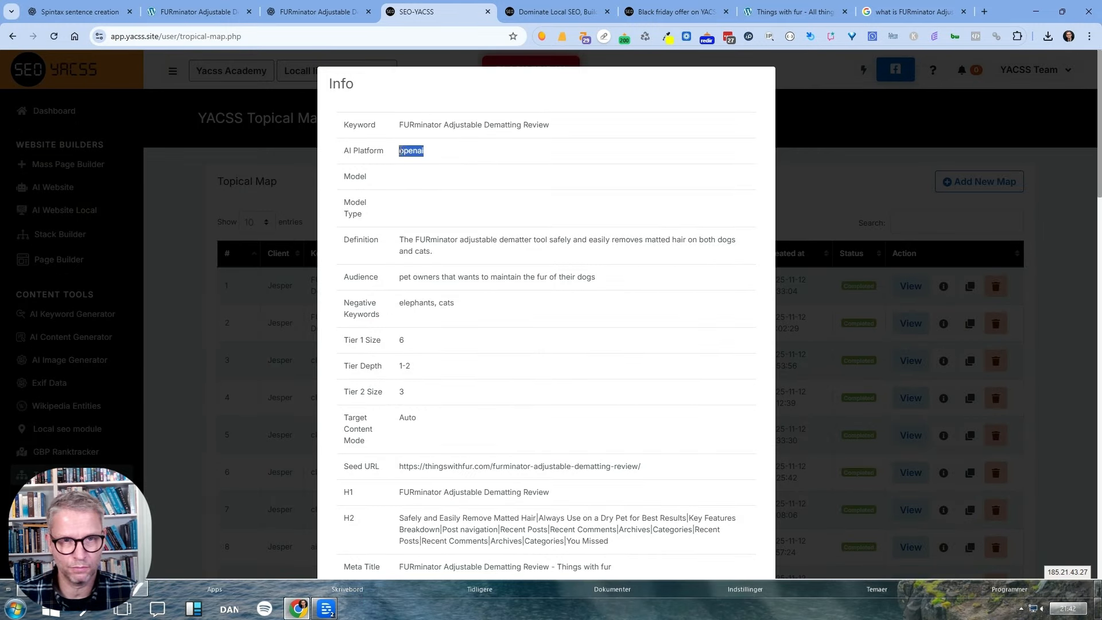
pyautogui.click(421, 151)
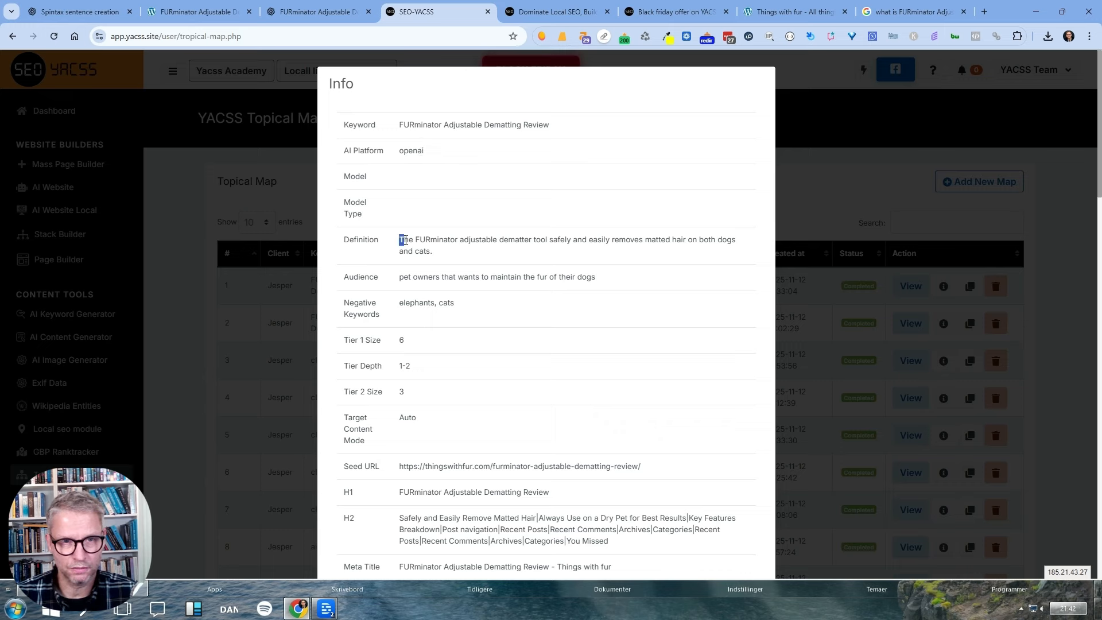
pyautogui.moveTo(401, 239); pyautogui.dragTo(433, 253)
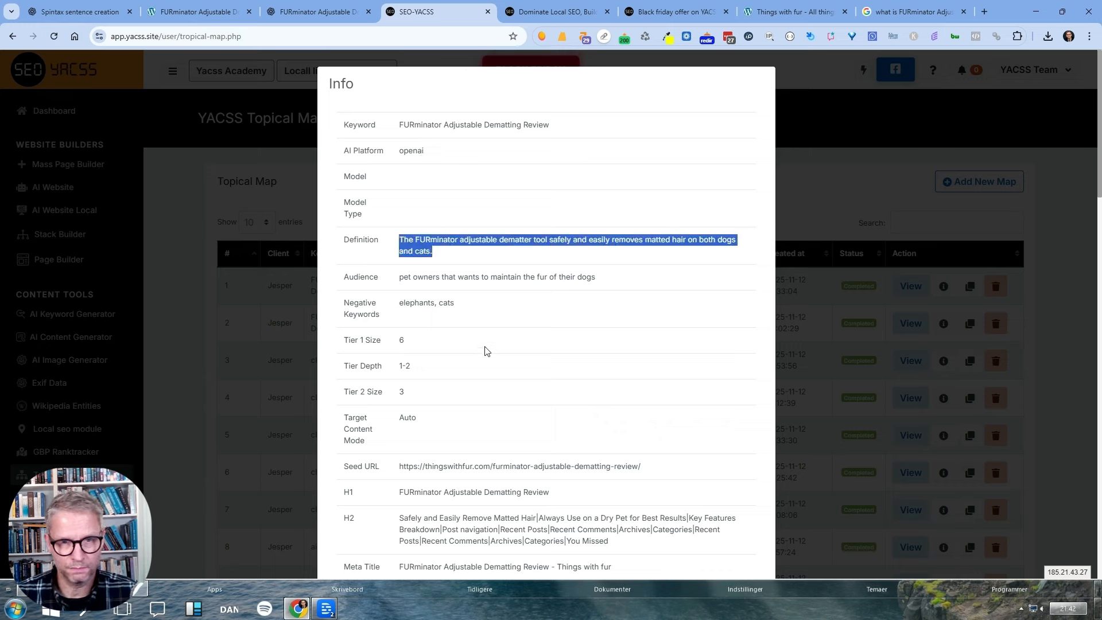
pyautogui.moveTo(557, 279); pyautogui.dragTo(400, 305)
# Review the map's seed URL, headings, meta data and scraped page content, and close the info window.
pyautogui.scroll(-6, 443, 394)
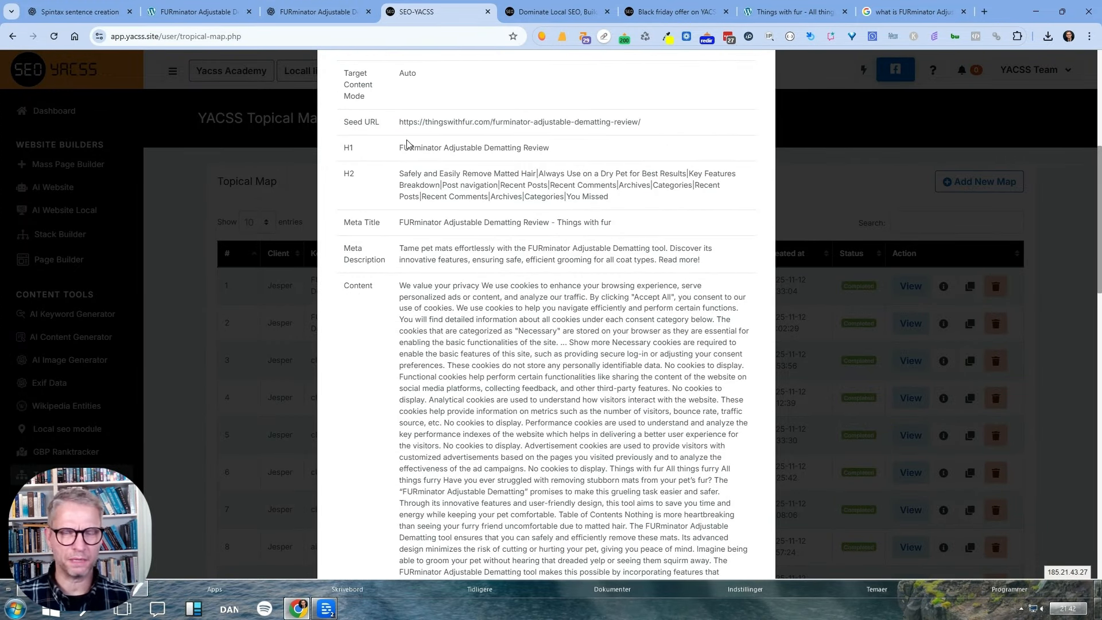
pyautogui.moveTo(406, 122); pyautogui.dragTo(636, 123)
pyautogui.moveTo(410, 147); pyautogui.dragTo(485, 317)
pyautogui.scroll(-18, 552, 317)
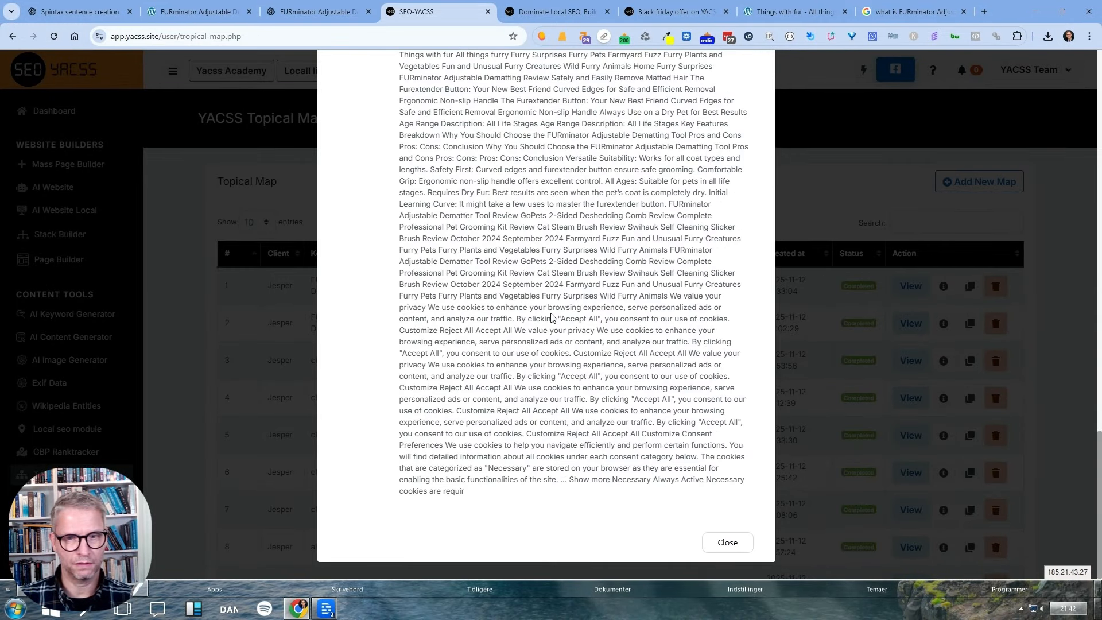
pyautogui.scroll(20, 600, 431)
pyautogui.scroll(-6, 621, 380)
pyautogui.click(495, 391)
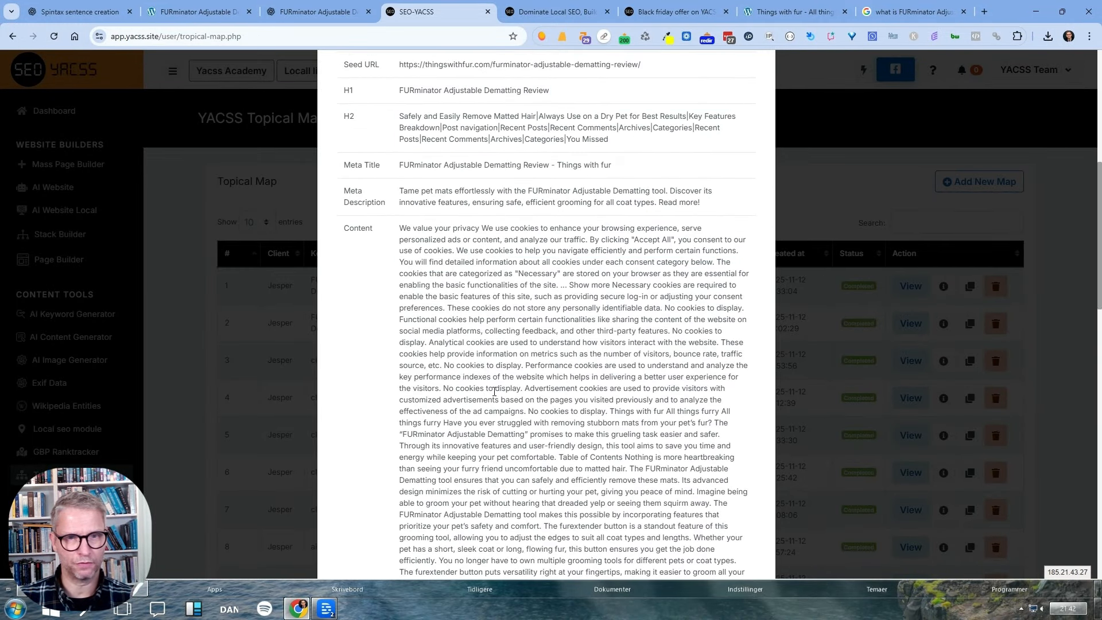
pyautogui.scroll(-15, 484, 365)
pyautogui.click(728, 544)
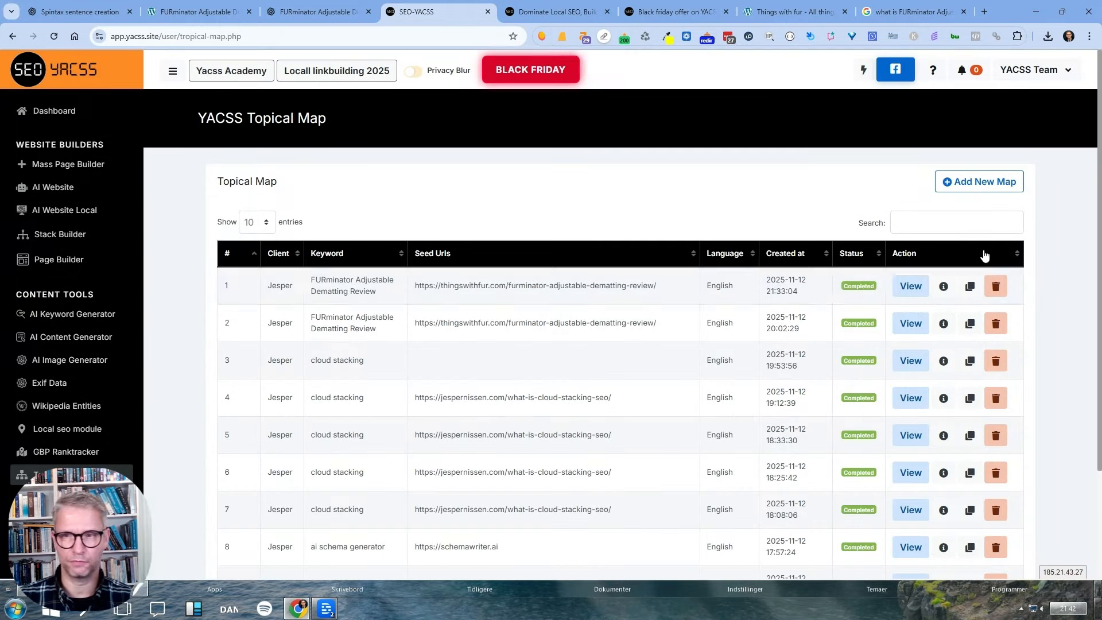
# View the newest FURminator topical map, expand all its branches and collapse them again.
pyautogui.click(901, 288)
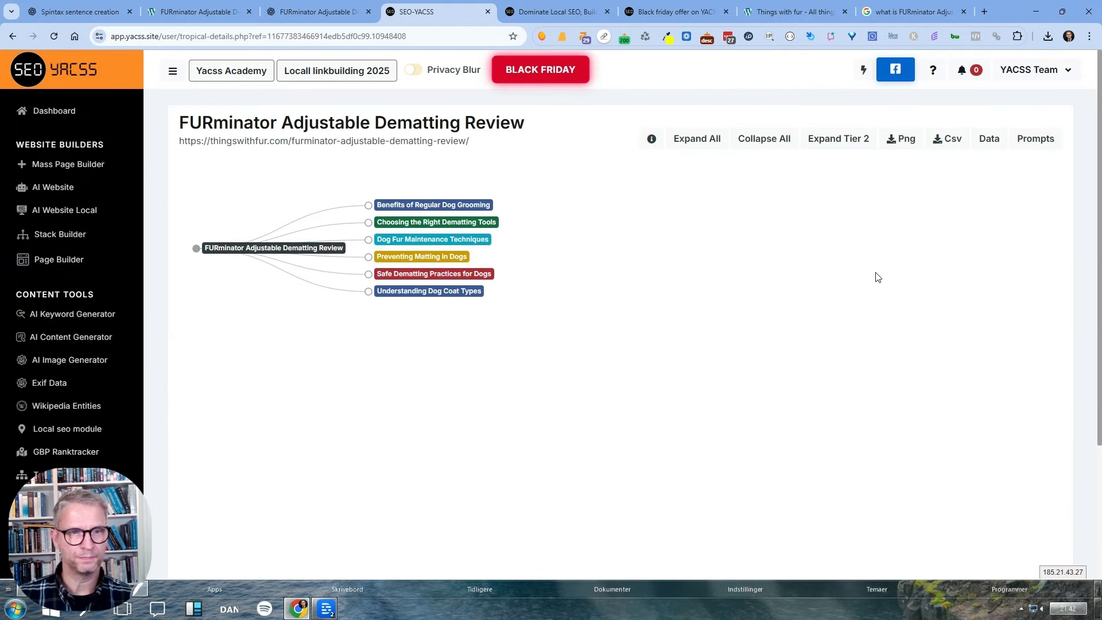
pyautogui.click(706, 147)
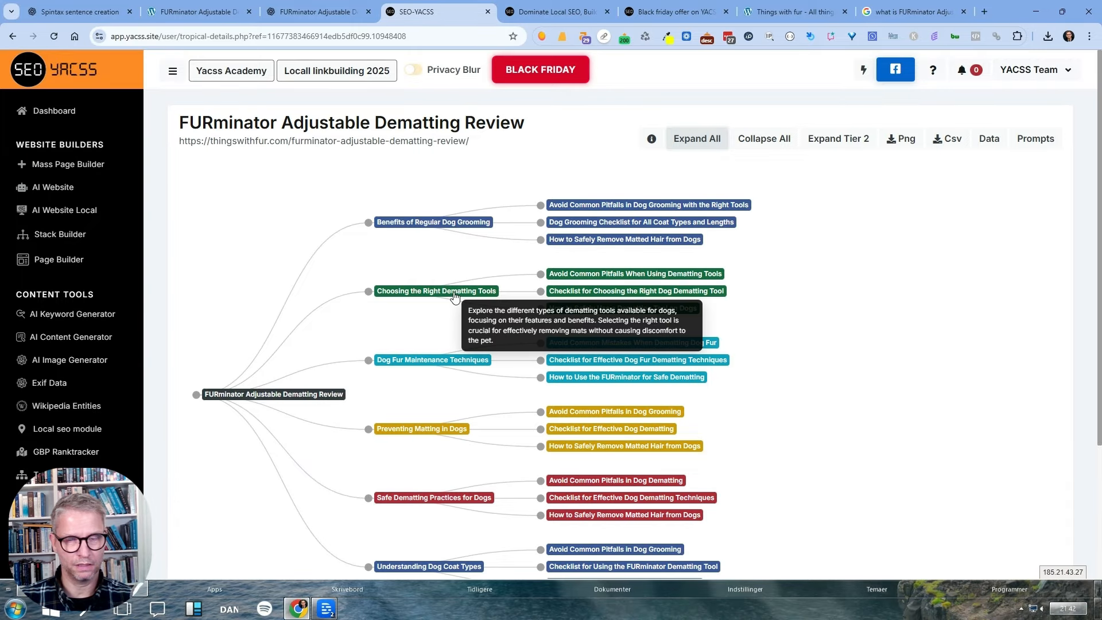
pyautogui.click(764, 138)
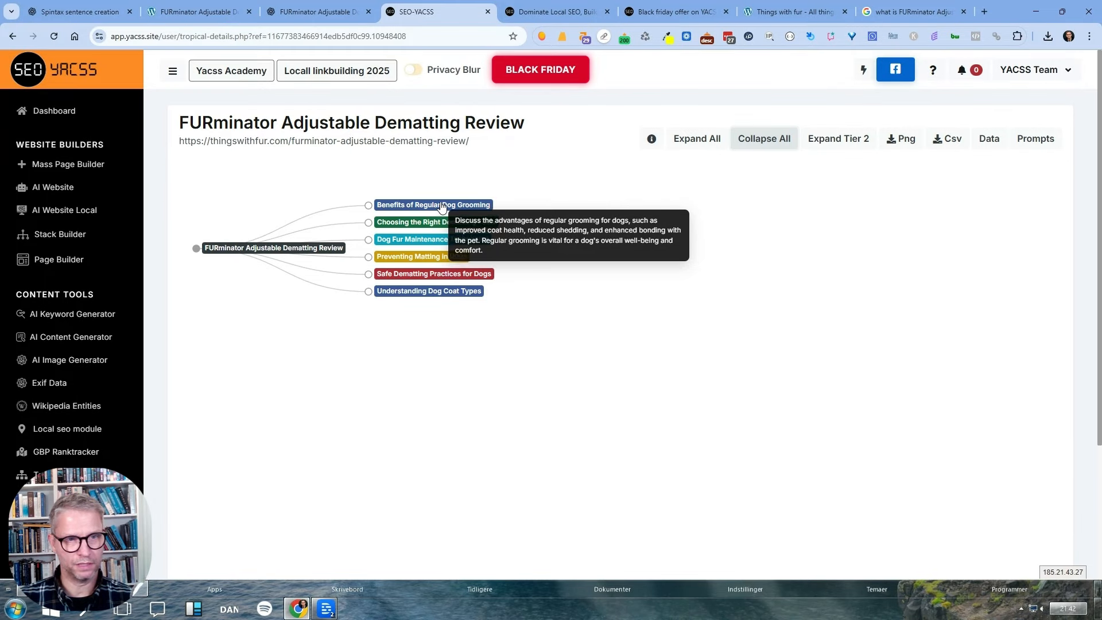
# Read the descriptions of the map's hub topics and expand the "Understanding Dog Coat Types" hub to inspect its subtopics.
pyautogui.moveTo(204, 248); pyautogui.dragTo(328, 251)
pyautogui.click(270, 208)
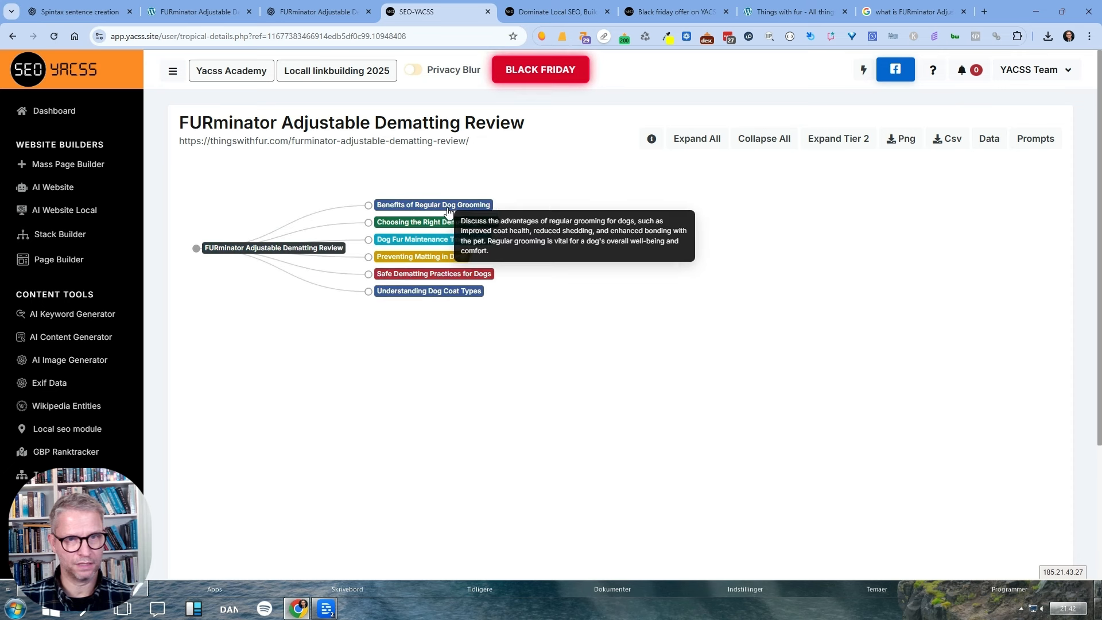
pyautogui.moveTo(439, 208)
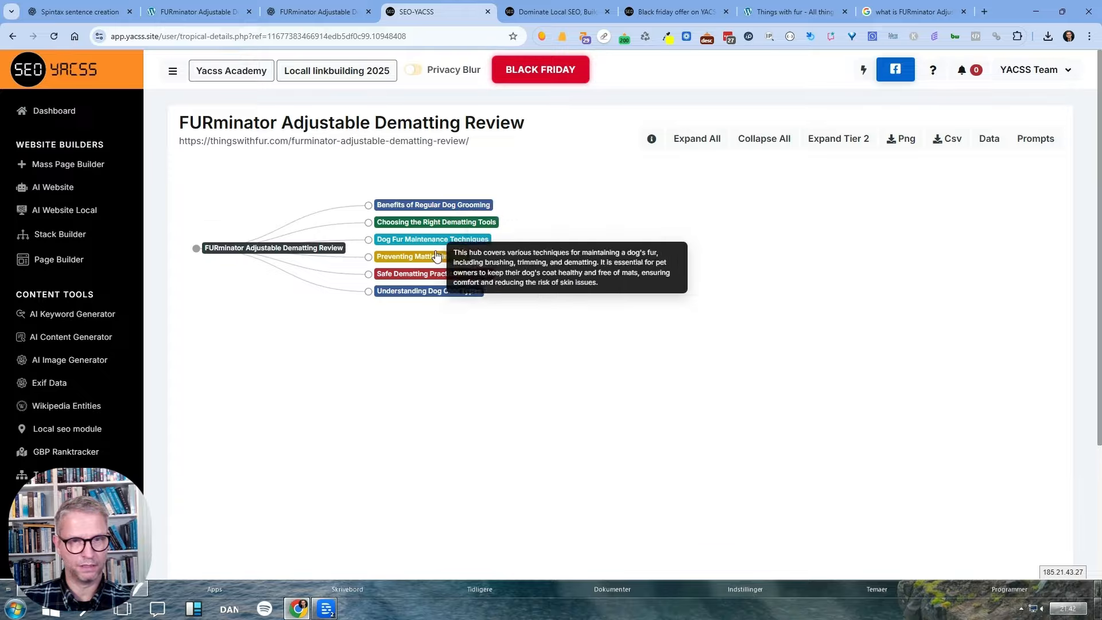
pyautogui.moveTo(433, 298)
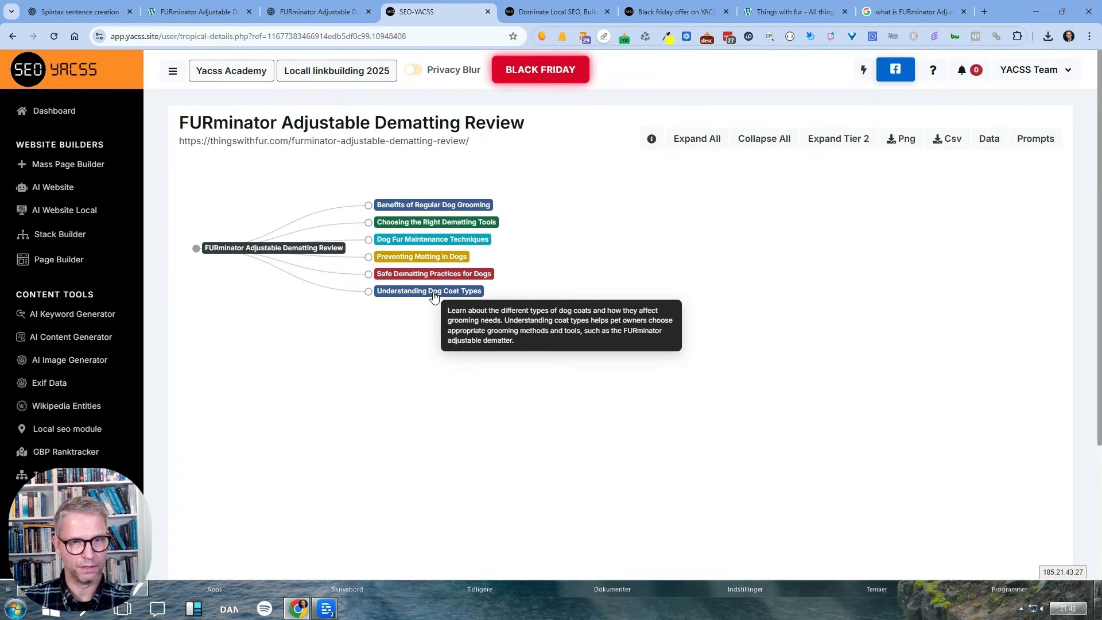
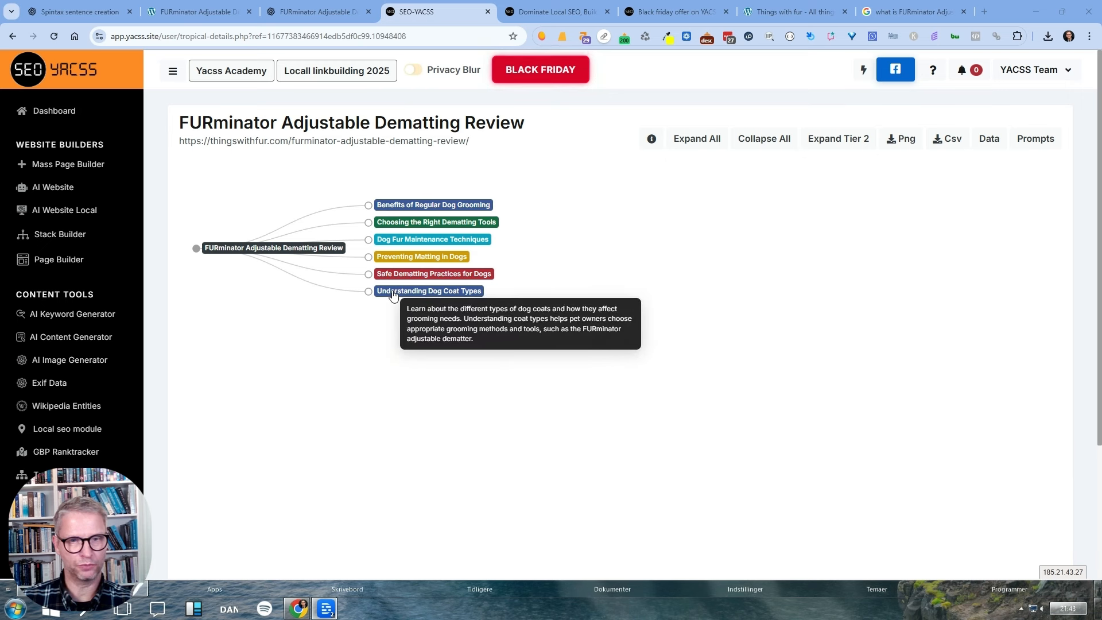
pyautogui.click(393, 294)
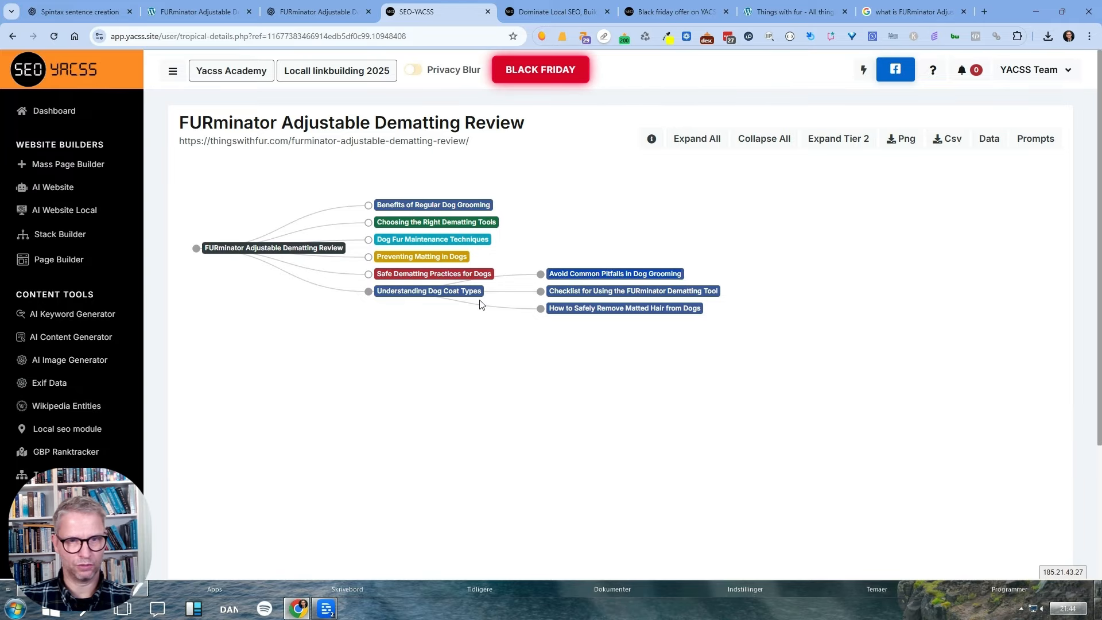
pyautogui.moveTo(478, 295)
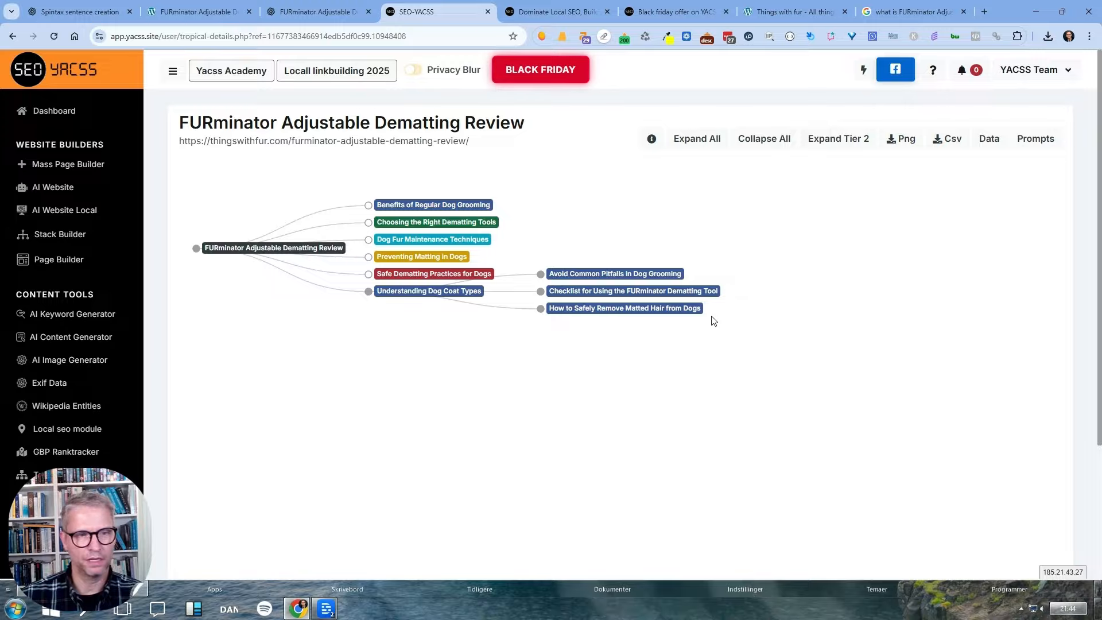
# Go to the content prompts list.
pyautogui.scroll(-6, 72, 345)
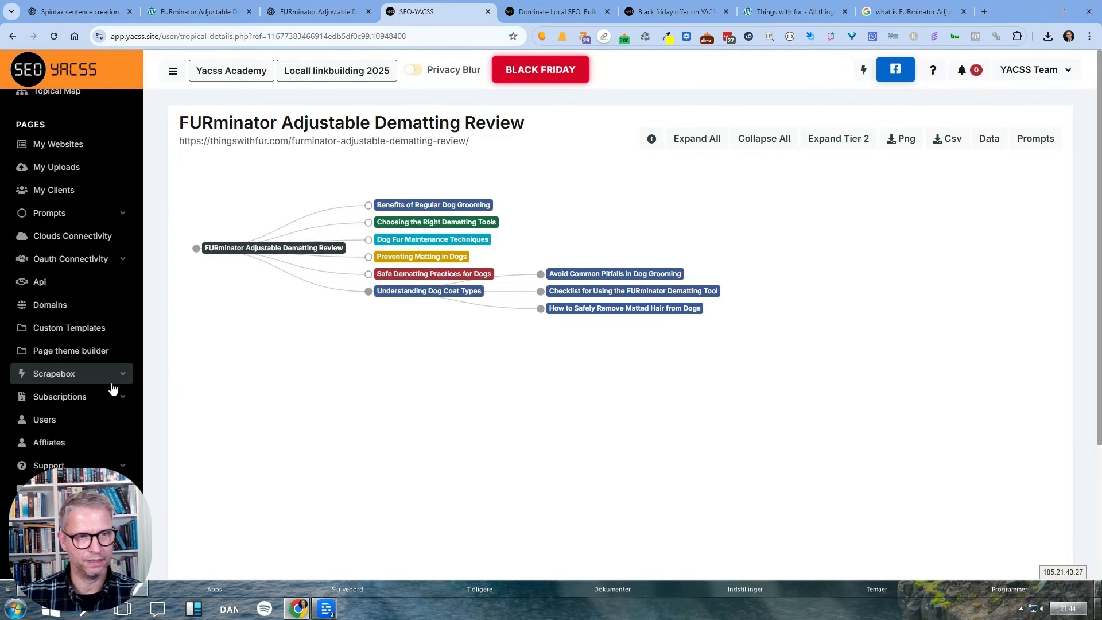
pyautogui.click(73, 214)
pyautogui.click(87, 255)
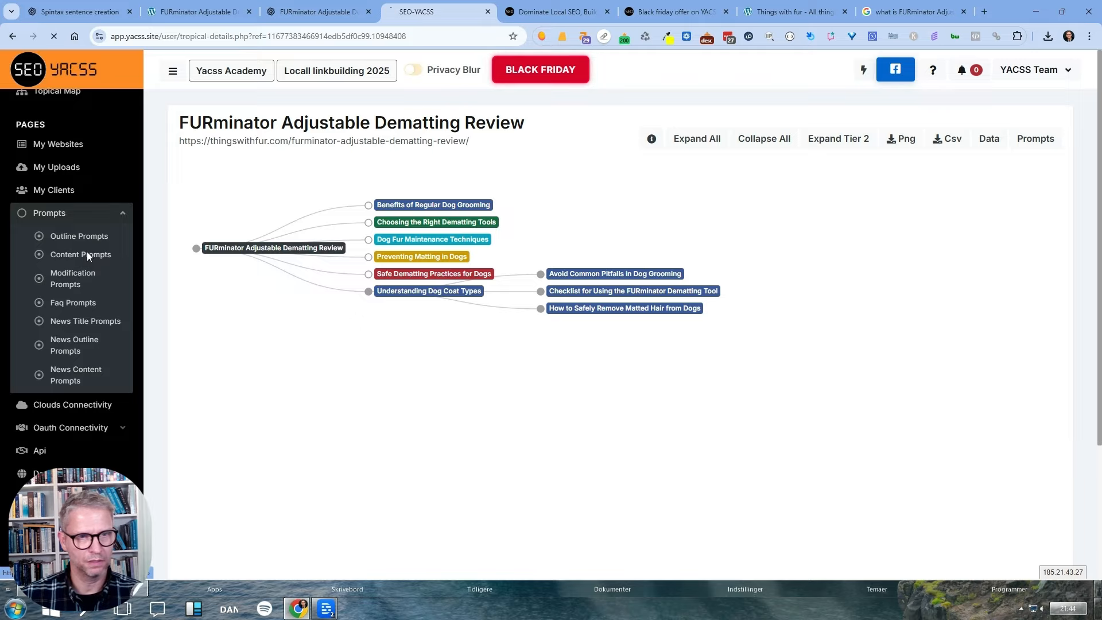
# Open a new content prompt form and review the placeholders available for prompts, from ##shorttitle## to ##subtopicdescription##.
pyautogui.click(1006, 188)
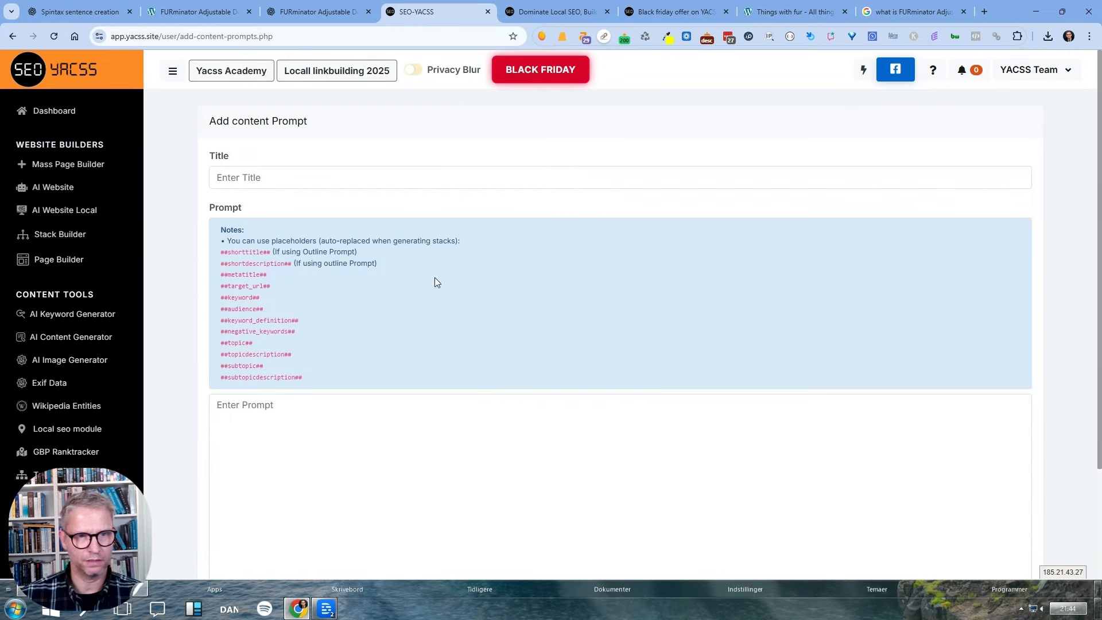
pyautogui.moveTo(309, 384); pyautogui.dragTo(221, 254)
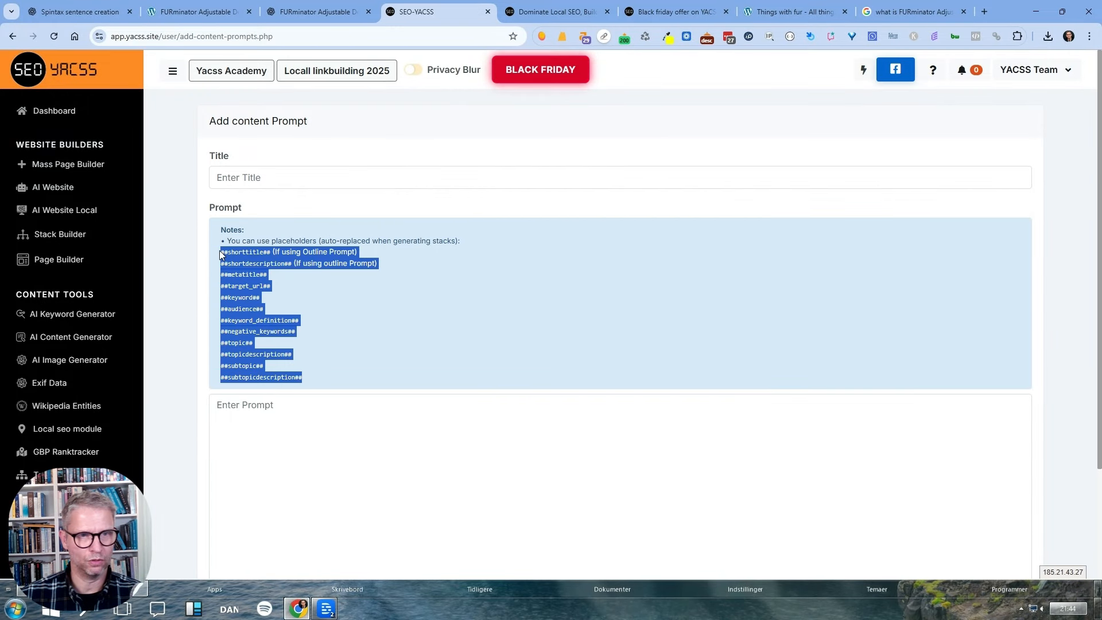
pyautogui.click(298, 272)
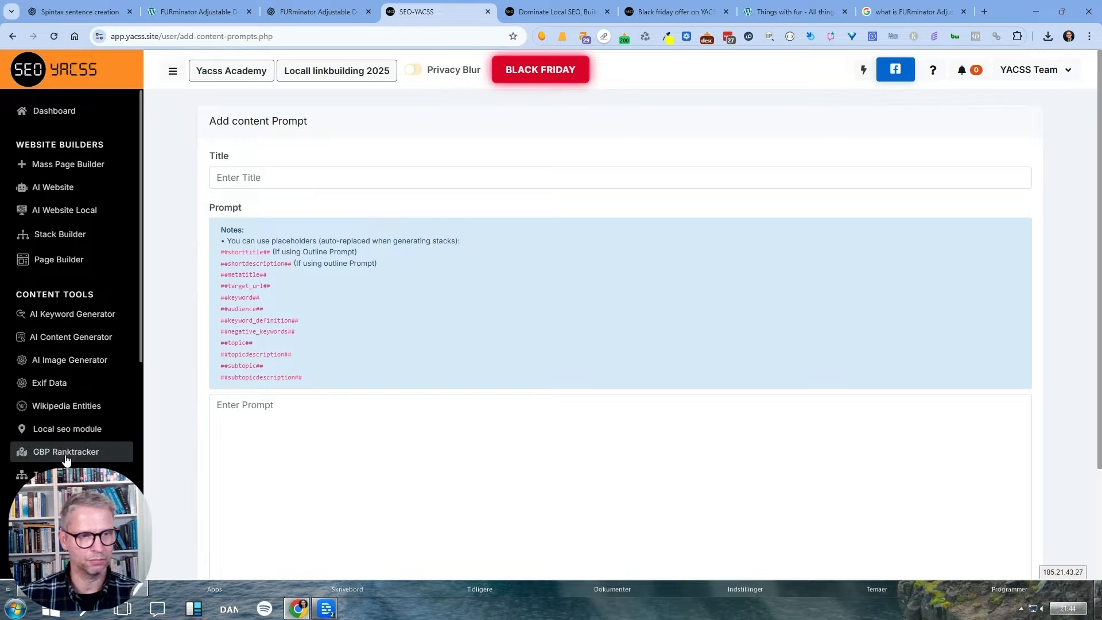
# Open the newest FURminator Adjustable Dematting Review topical map and export it as CSV.
pyautogui.click(58, 475)
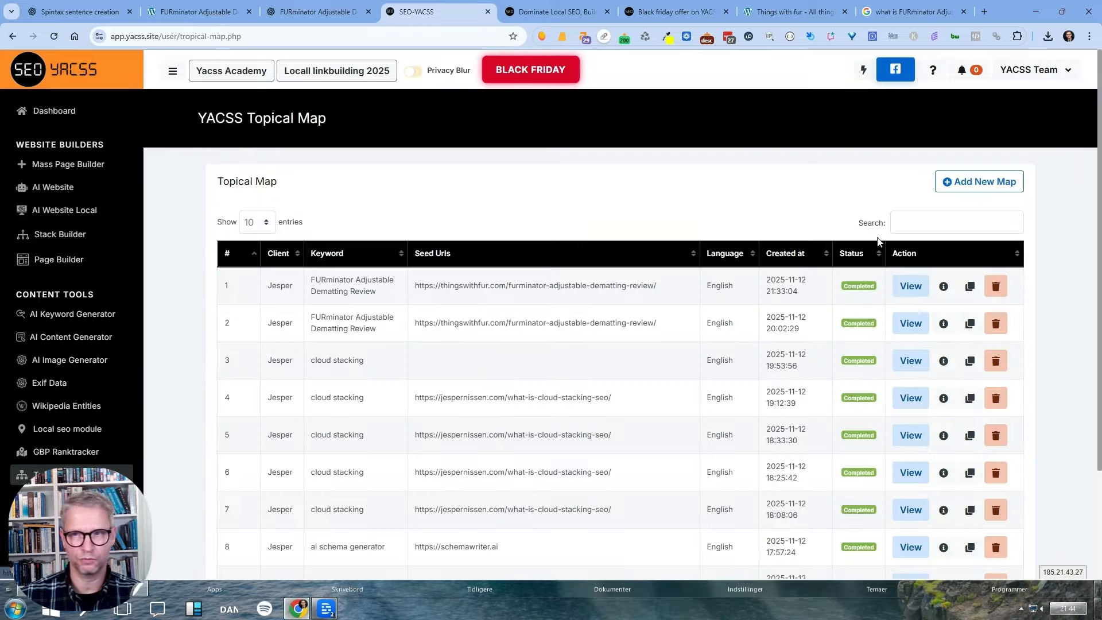
pyautogui.click(912, 286)
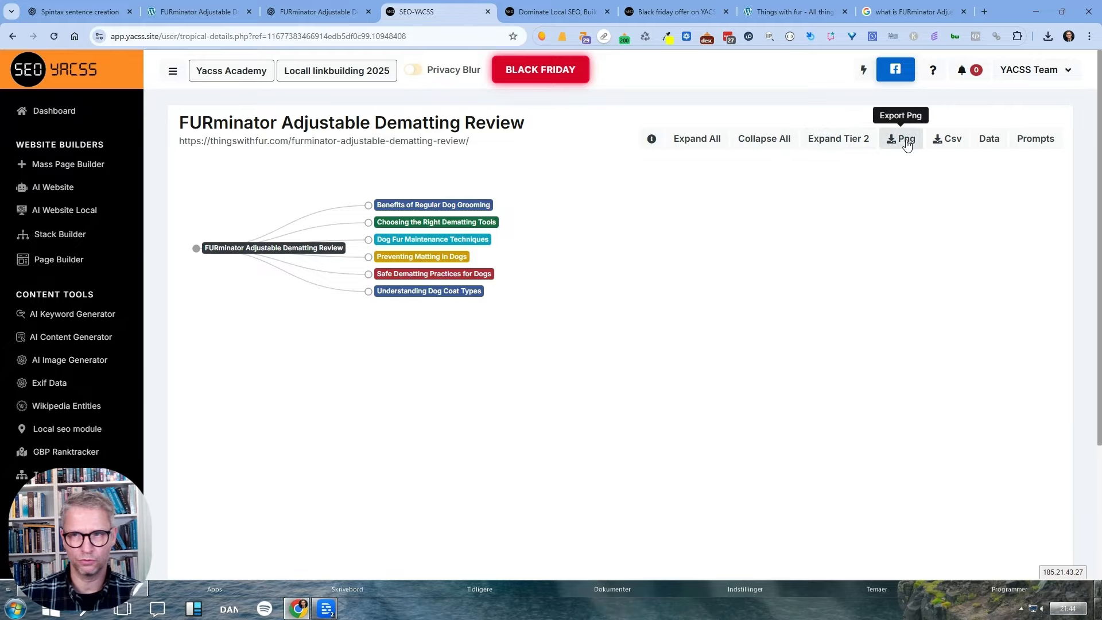
pyautogui.click(948, 140)
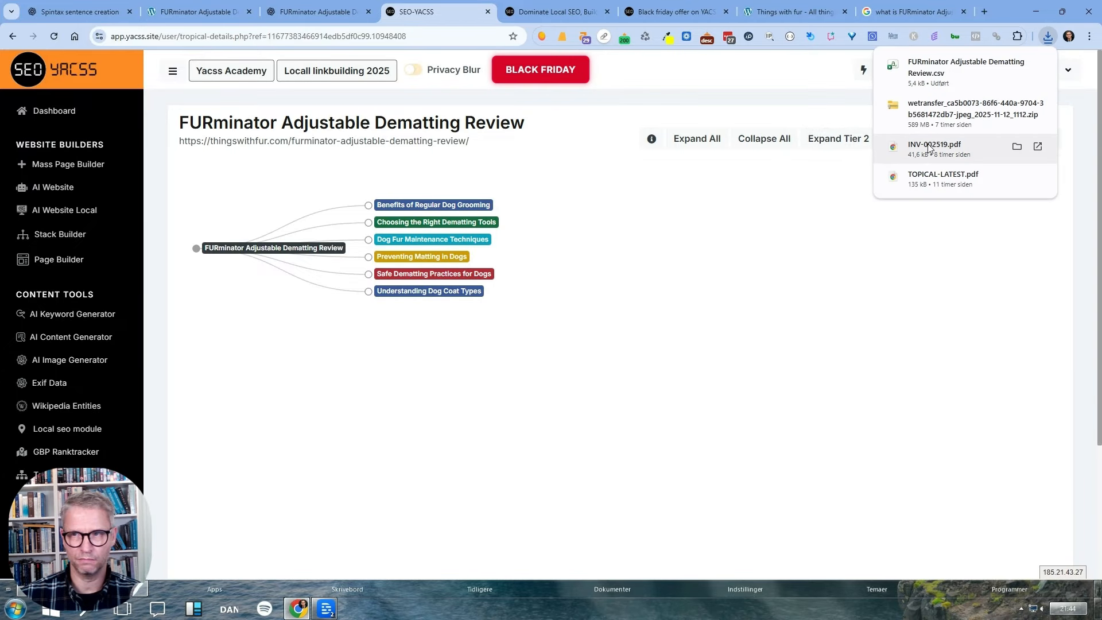
# Examine the topical map's info and underlying data, including the seed summary, audience, avoid list and capability areas.
pyautogui.click(652, 142)
pyautogui.scroll(-15, 599, 418)
pyautogui.scroll(15, 599, 418)
pyautogui.scroll(-15, 709, 283)
pyautogui.click(710, 543)
pyautogui.click(988, 139)
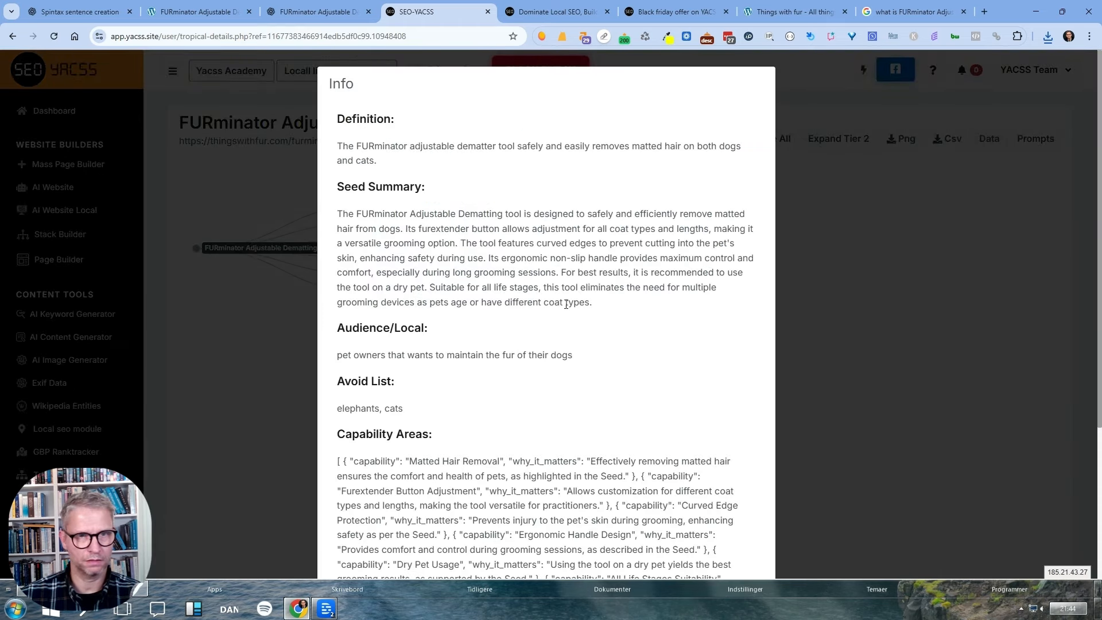
pyautogui.scroll(-4, 384, 209)
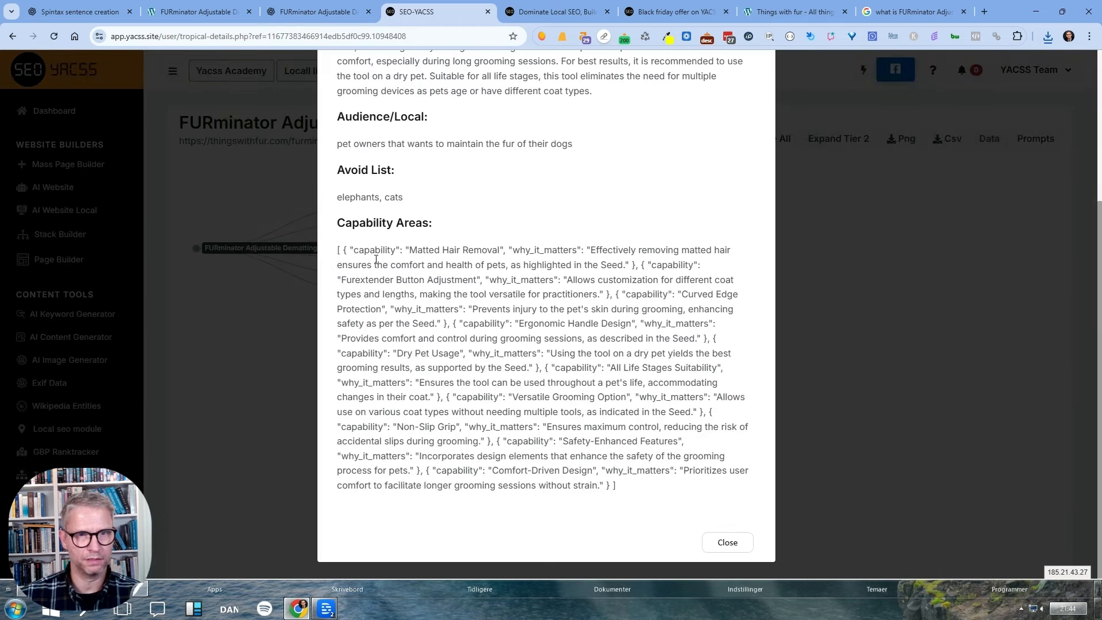
pyautogui.moveTo(376, 259); pyautogui.dragTo(488, 396)
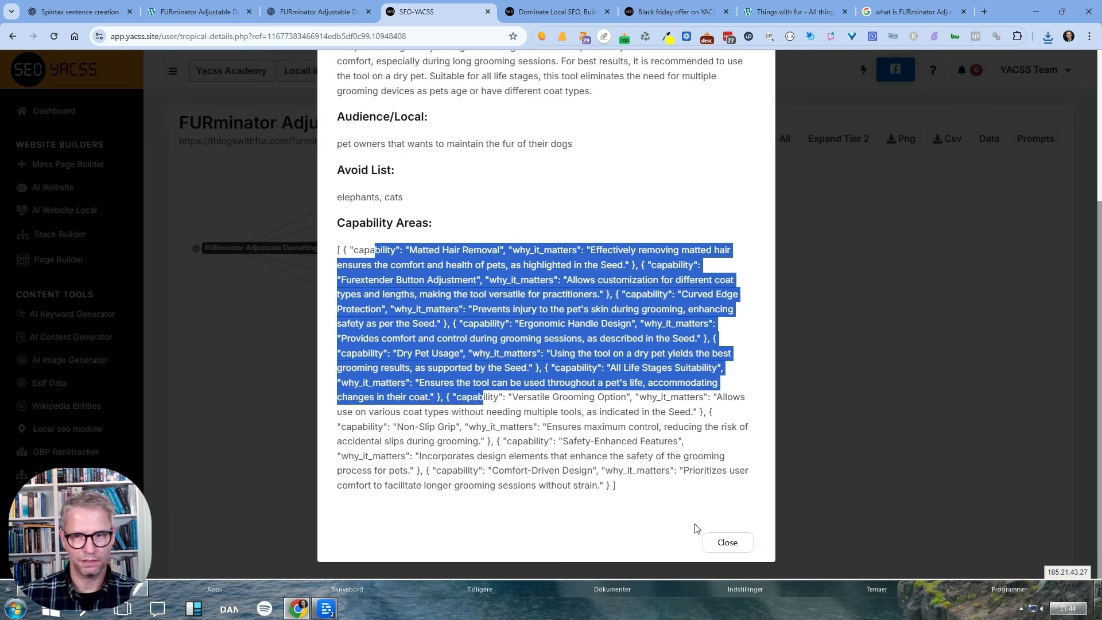
pyautogui.click(727, 542)
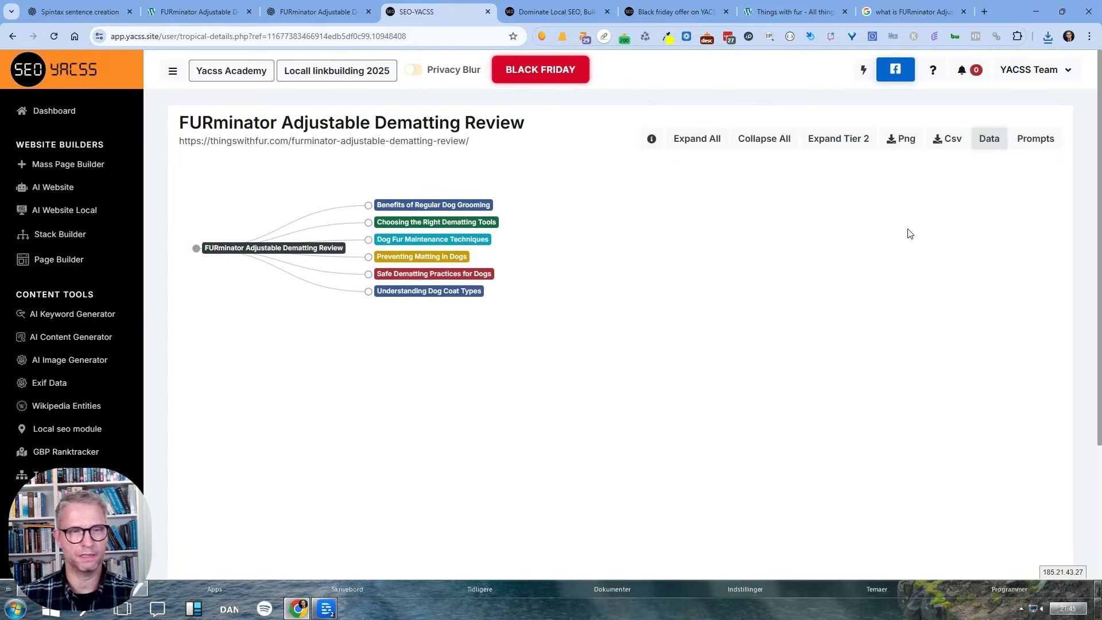
# Open the Mass Page Builder and look through its website template previews, including the Cafe template.
pyautogui.click(85, 166)
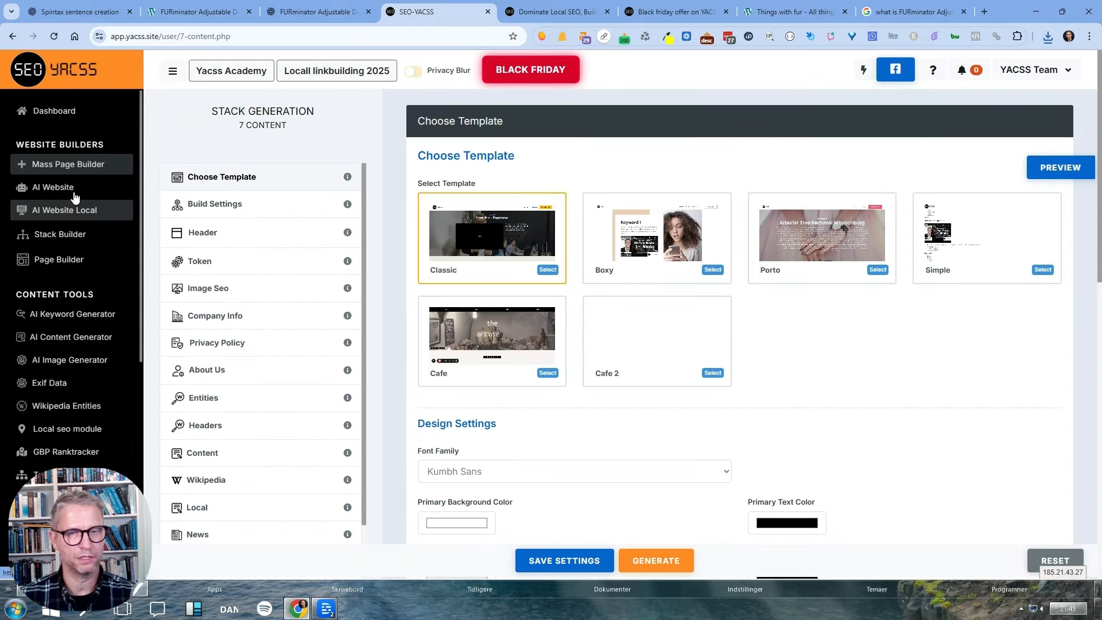
pyautogui.click(687, 243)
pyautogui.click(821, 294)
pyautogui.click(501, 344)
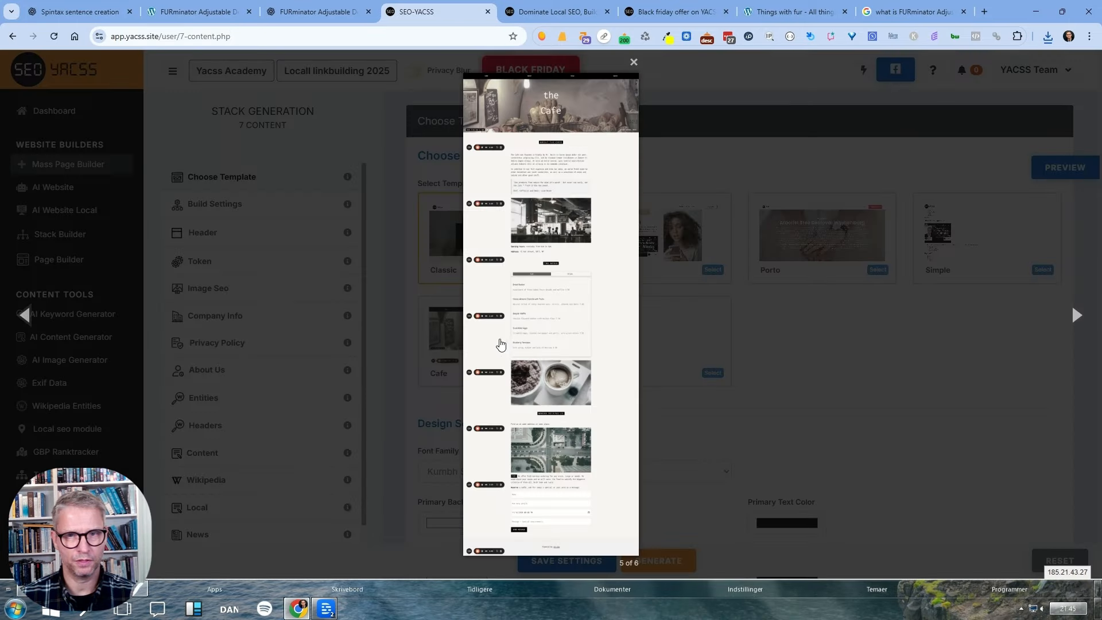
pyautogui.click(999, 296)
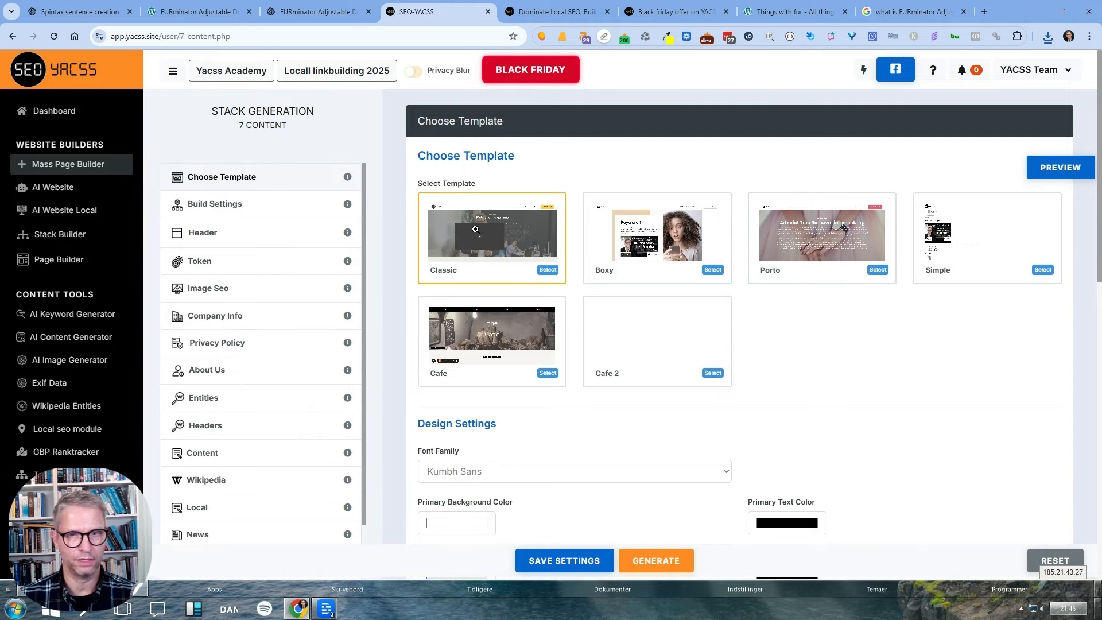
# Set the builder mode to Single Page Mode in the build settings and view its link structure diagram.
pyautogui.click(309, 214)
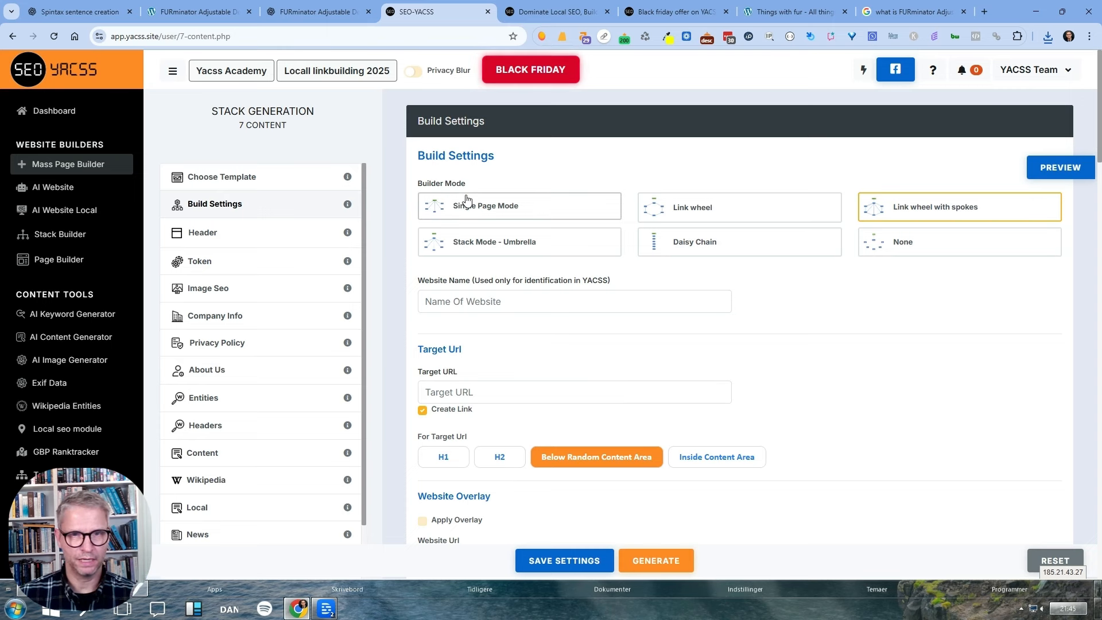
pyautogui.click(550, 209)
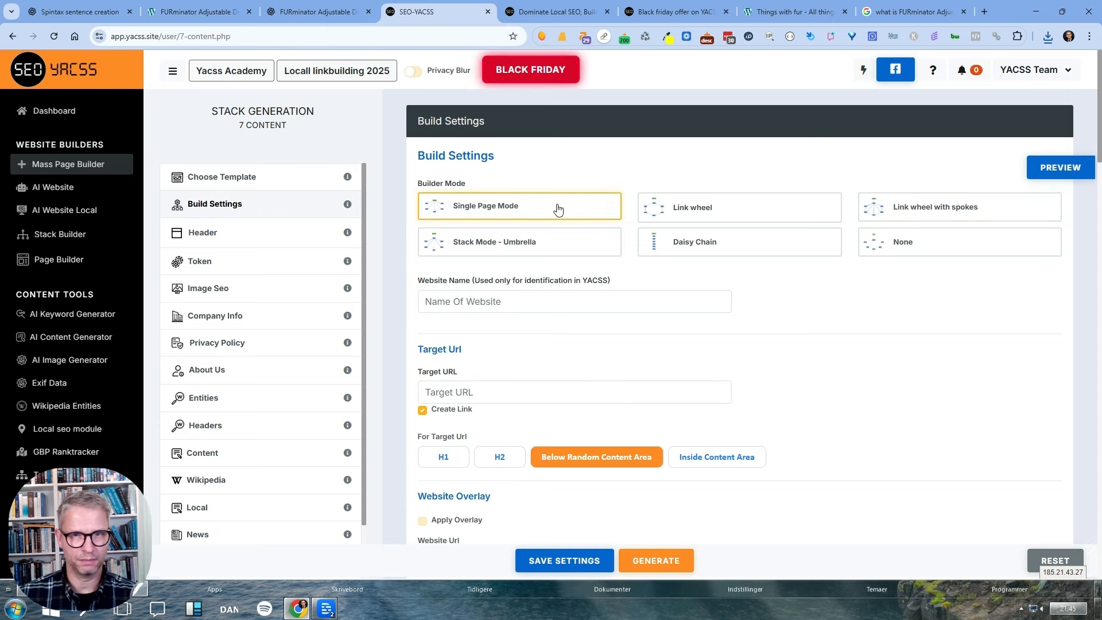
pyautogui.click(437, 208)
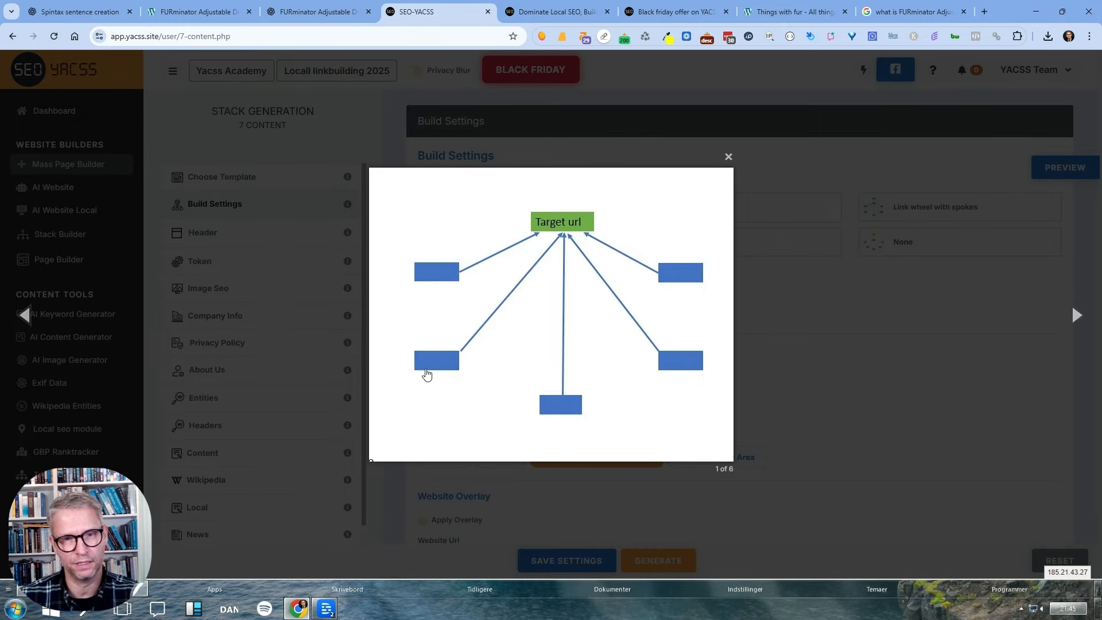
pyautogui.click(729, 156)
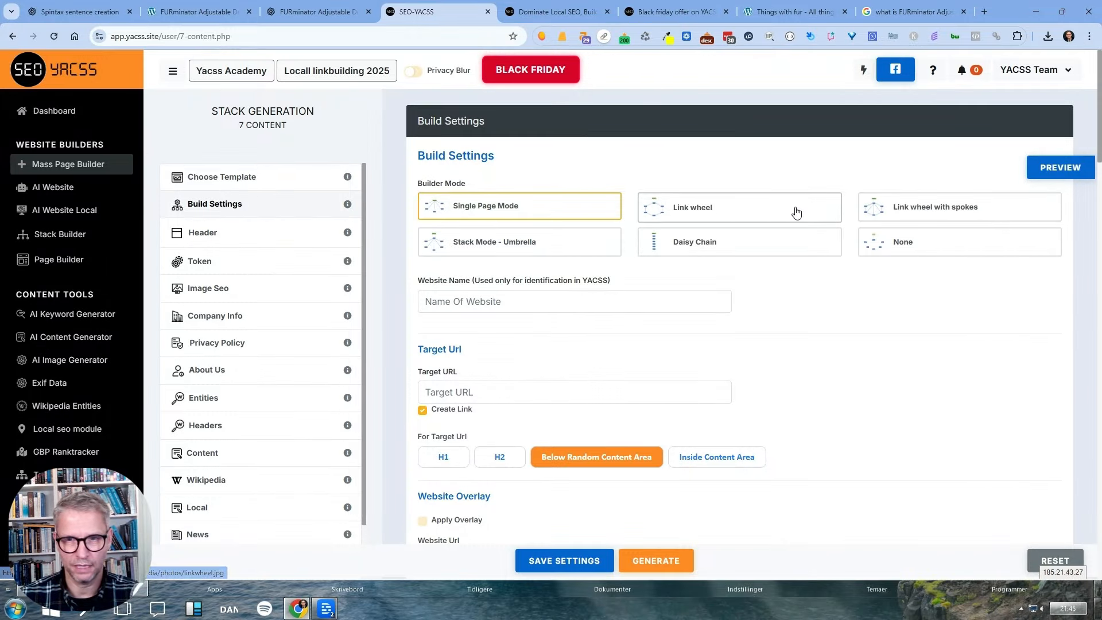
# Select the Link wheel builder mode and view its link structure diagram.
pyautogui.click(747, 211)
pyautogui.click(660, 216)
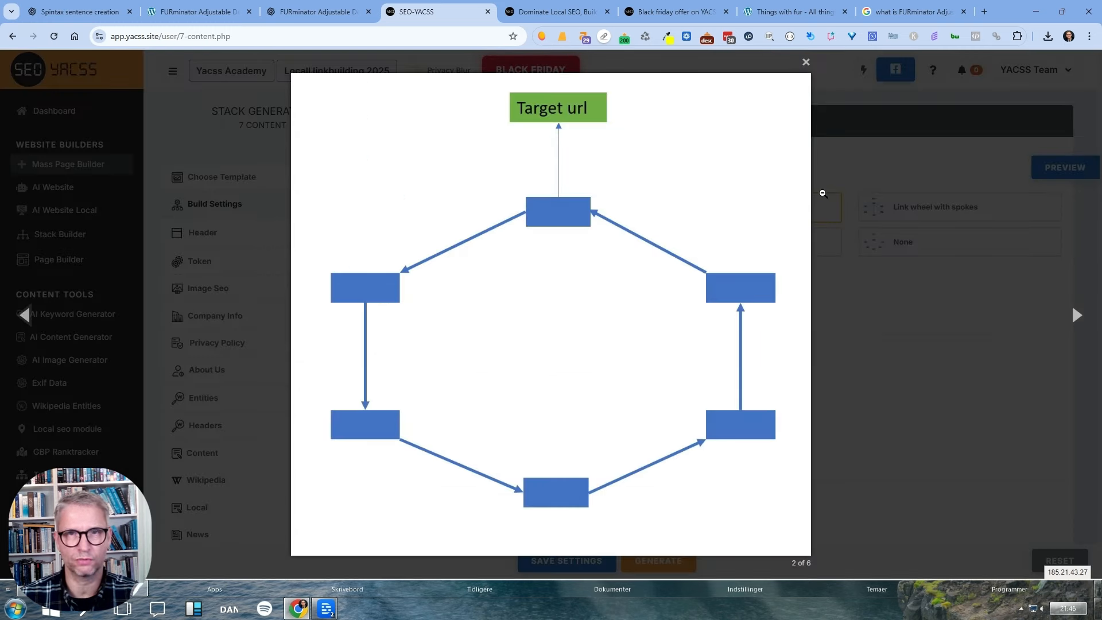
pyautogui.click(807, 62)
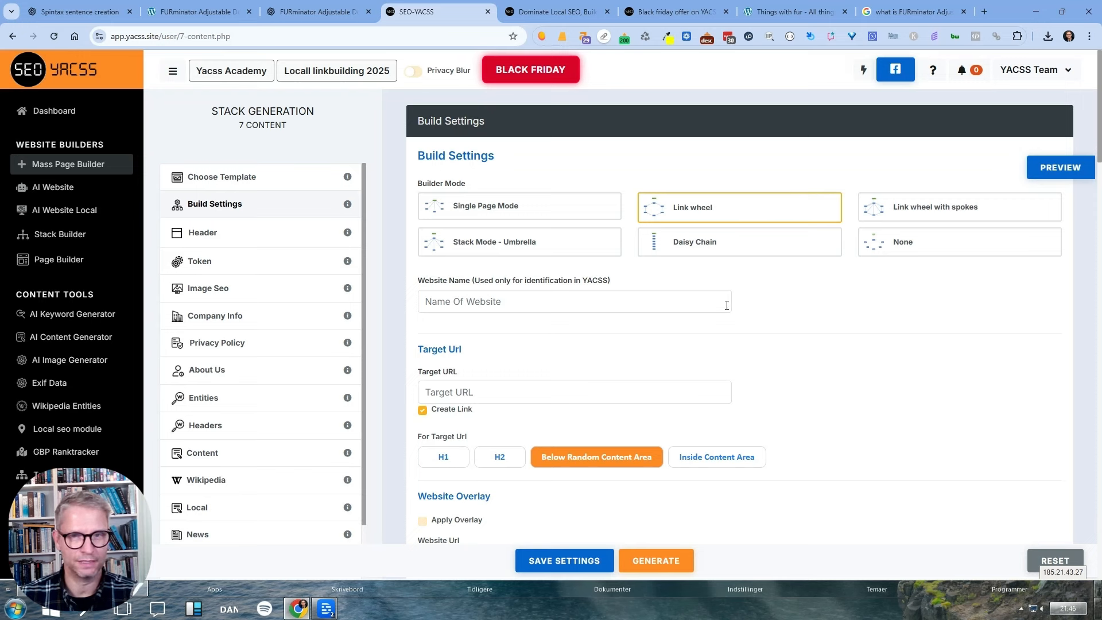
# Switch the builder mode back to Single Page Mode and check its link diagram again.
pyautogui.click(599, 212)
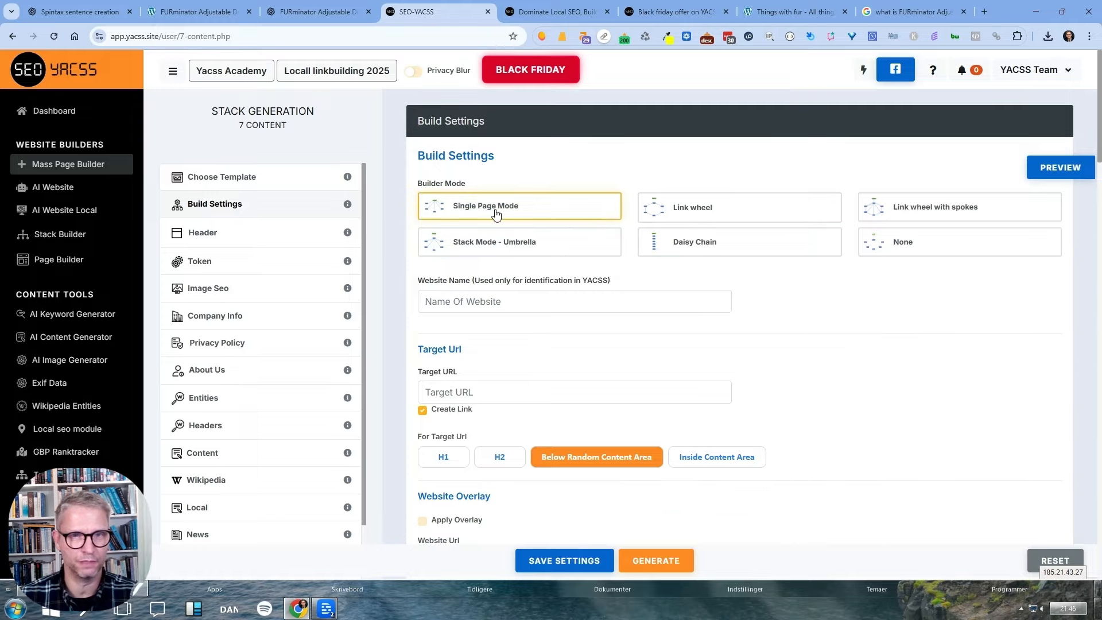
pyautogui.click(434, 208)
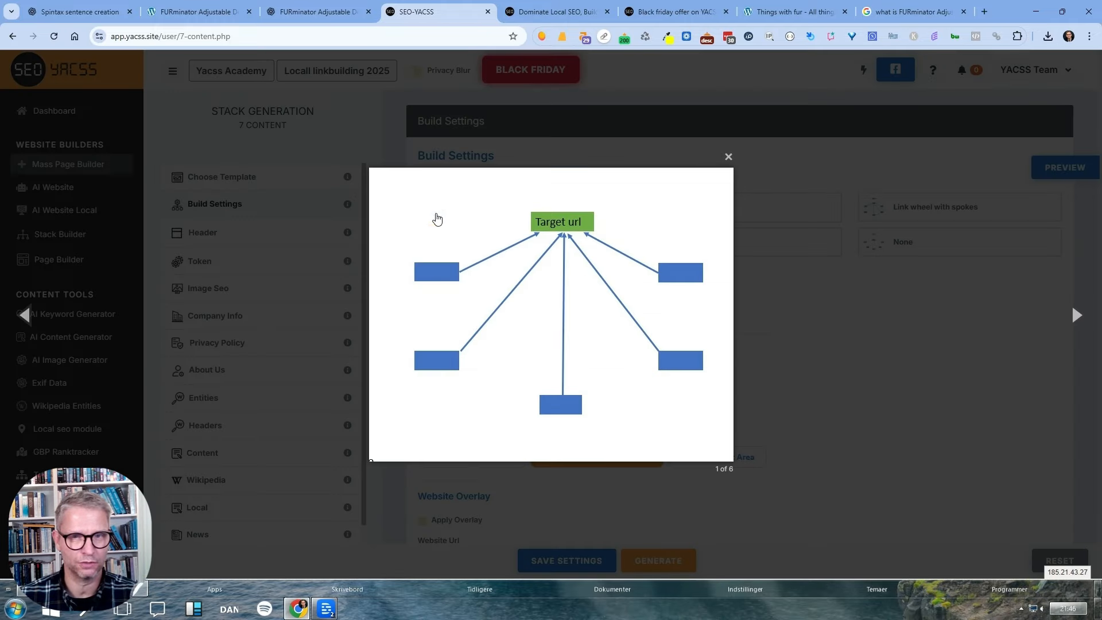
pyautogui.click(729, 157)
# Name the website "Furminator linkbuilding 1" in the build settings.
pyautogui.click(519, 300)
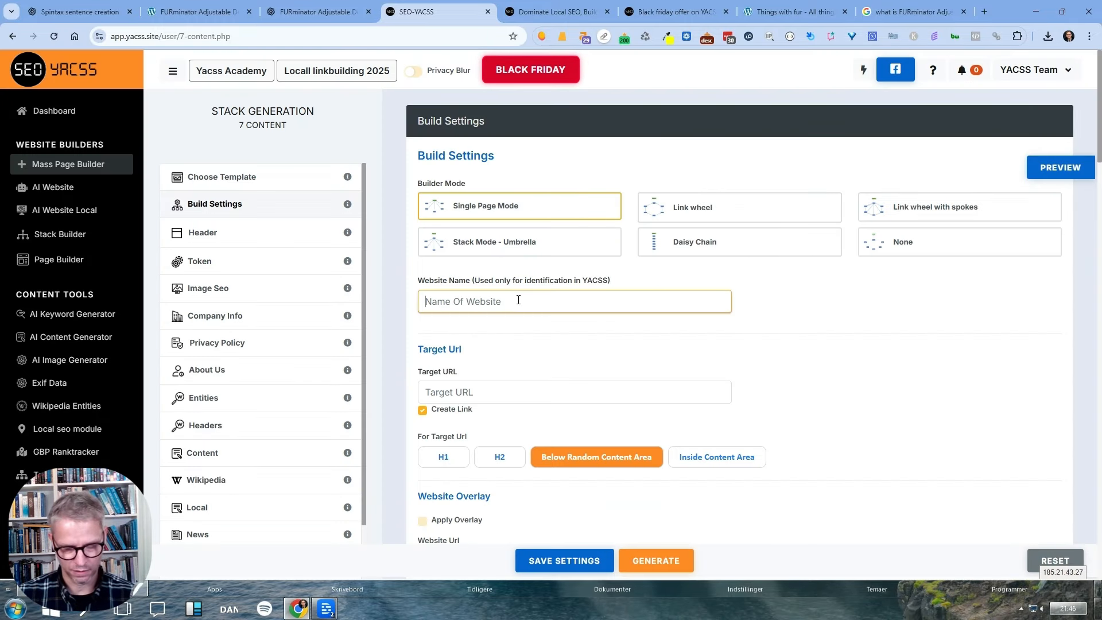
pyautogui.write('Furmant')
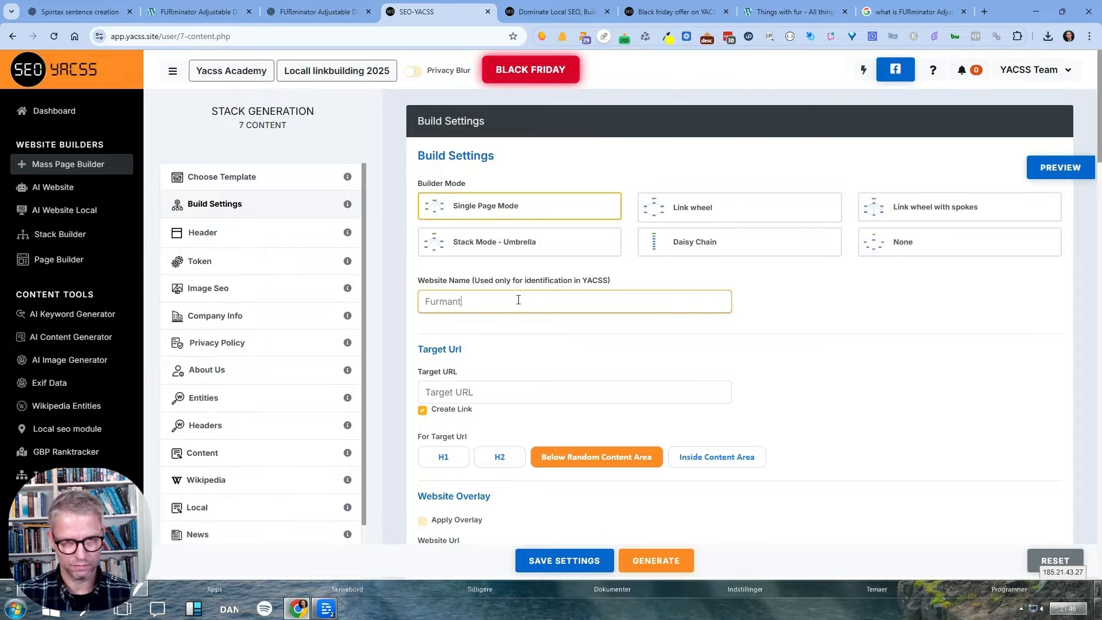
pyautogui.press('BackSpace')
pyautogui.press('BackSpace')
pyautogui.press('BackSpace')
pyautogui.write('i')
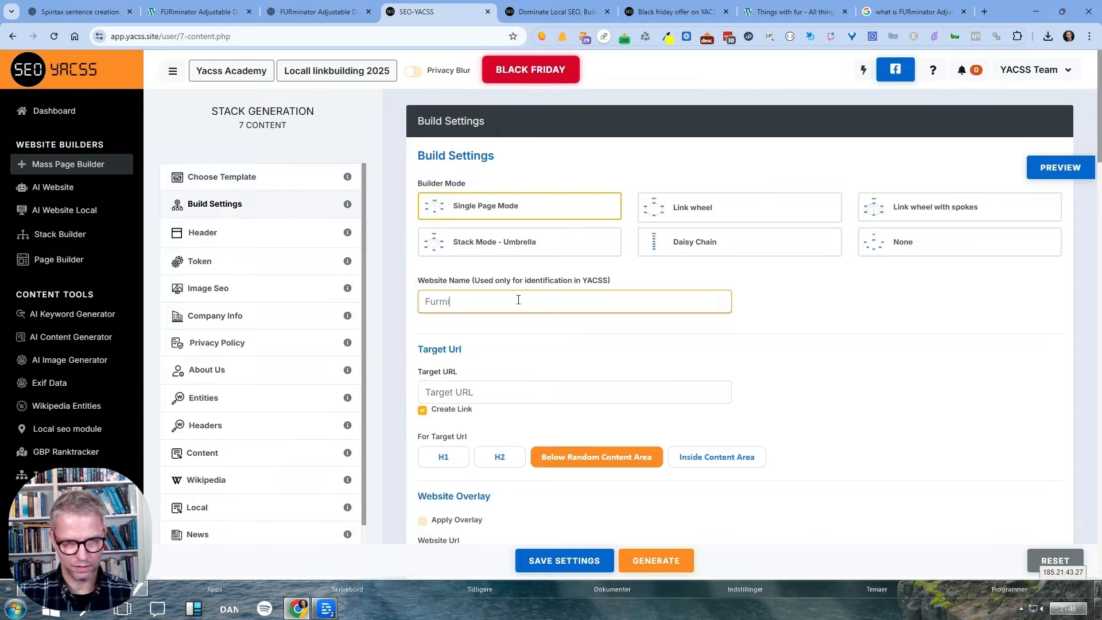
pyautogui.write('nator linkbu')
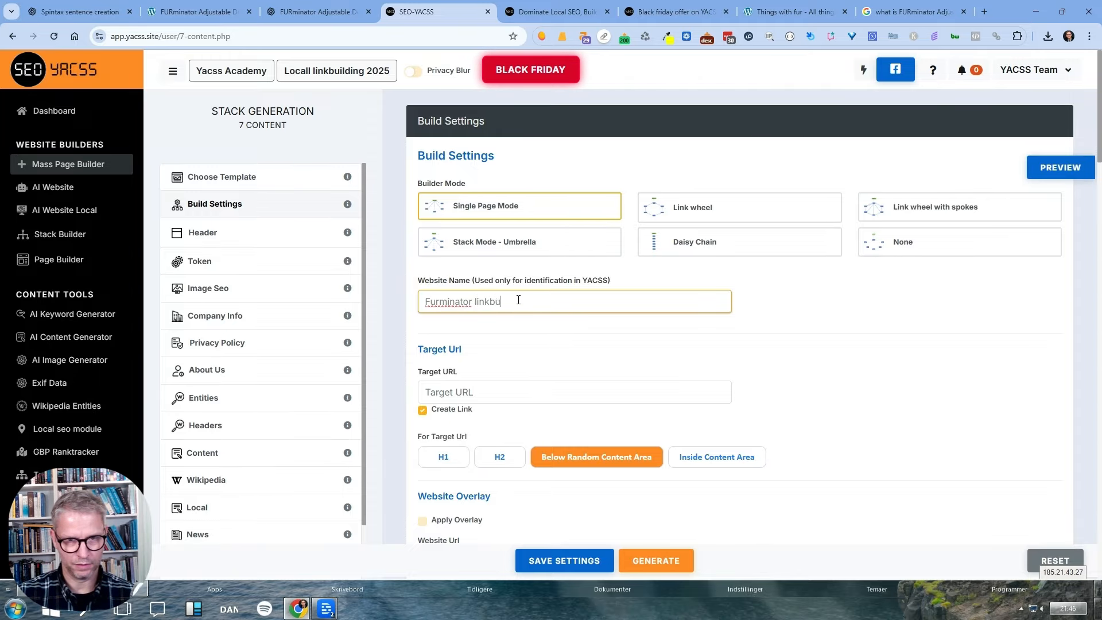
pyautogui.write('ilding 1')
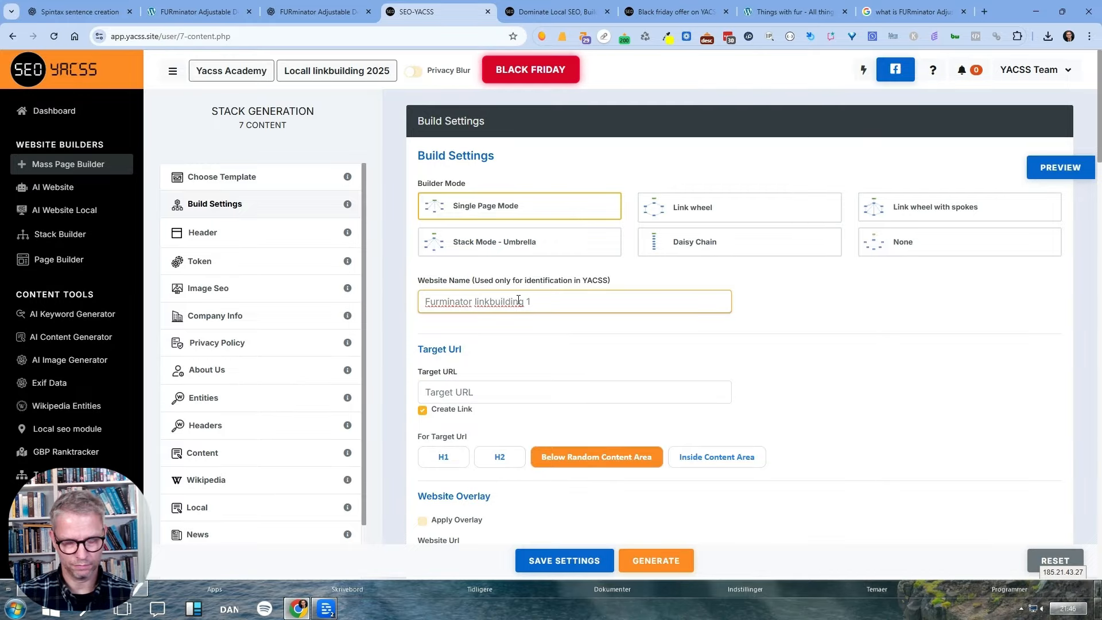
pyautogui.click(195, 10)
pyautogui.click(278, 37)
pyautogui.hotkey('ctrl', 'c')
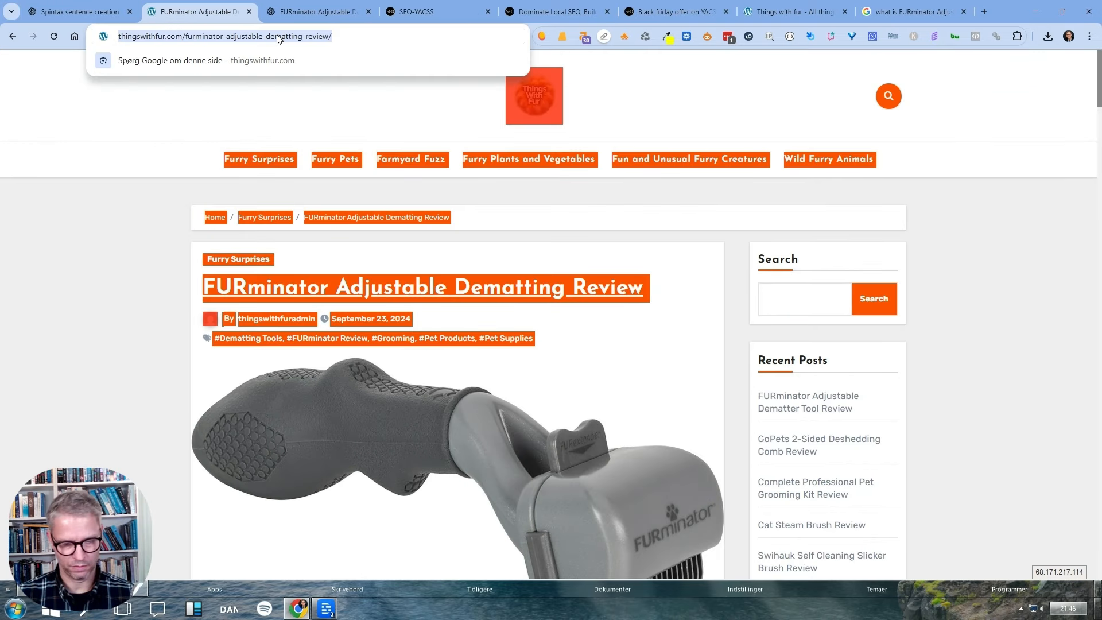
pyautogui.click(434, 12)
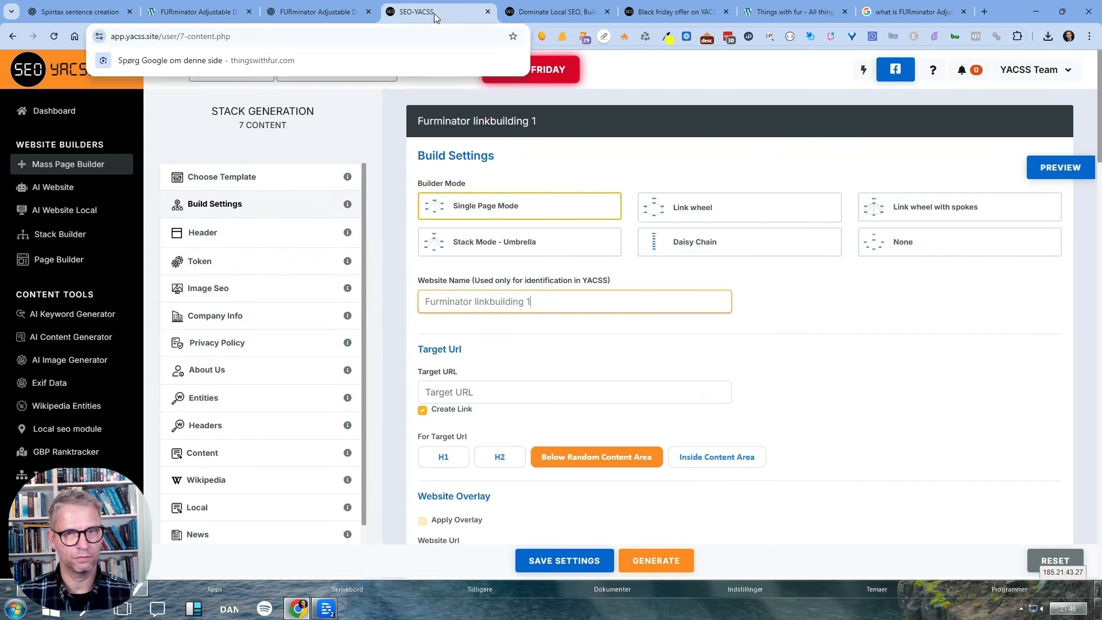
pyautogui.tripleClick(541, 397)
pyautogui.click(542, 393)
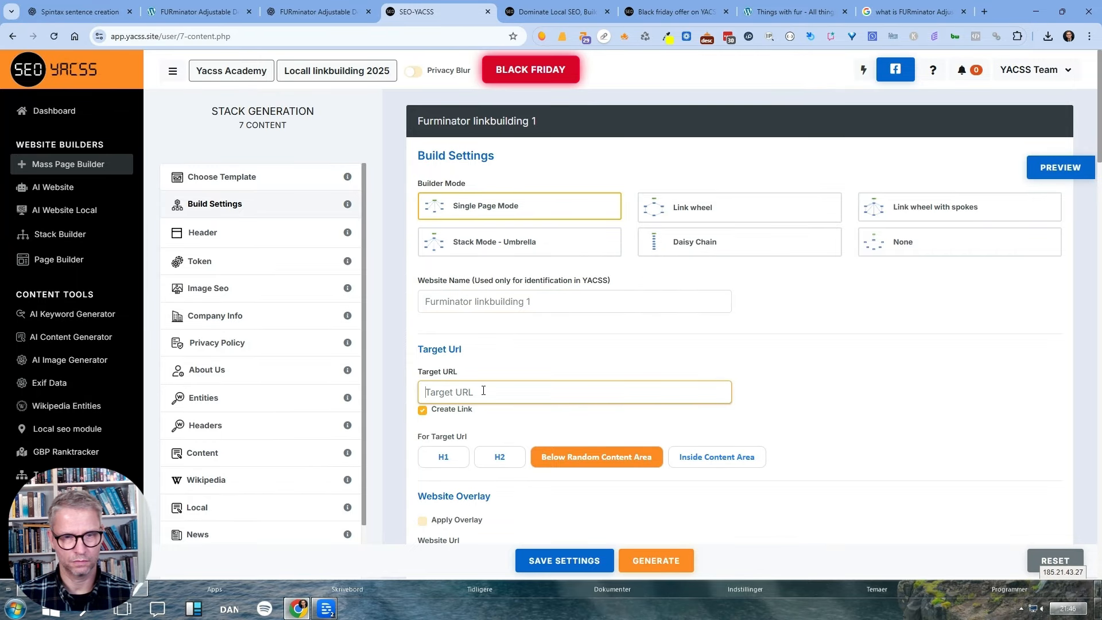
pyautogui.hotkey('ctrl', 'v')
# Set the placement of the target URL link to Inside Content Area.
pyautogui.scroll(-2, 894, 363)
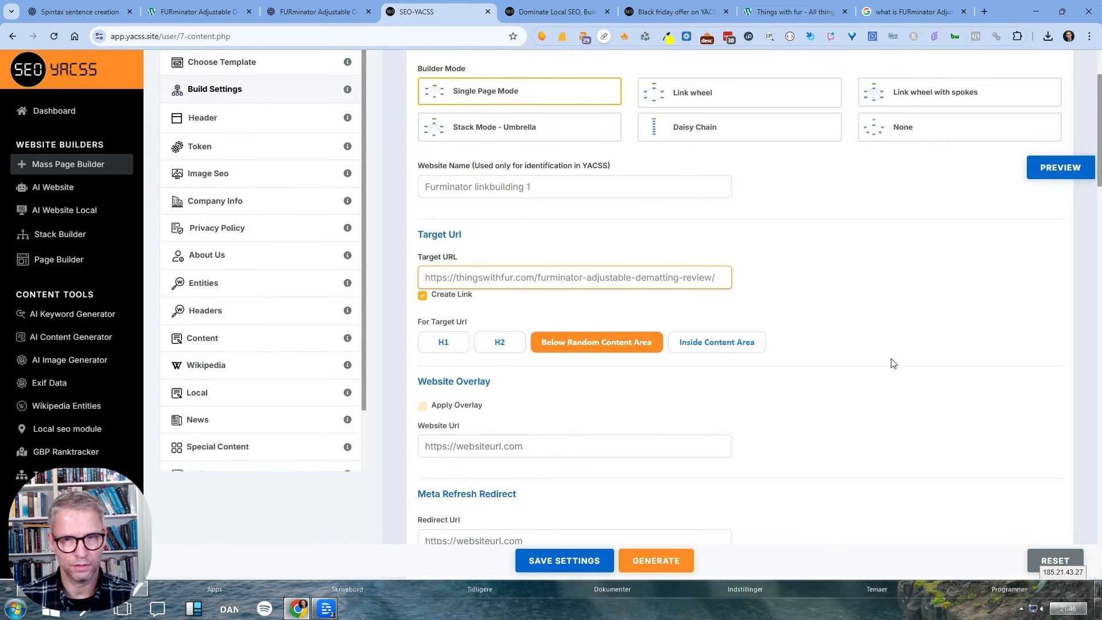
pyautogui.scroll(-1, 893, 363)
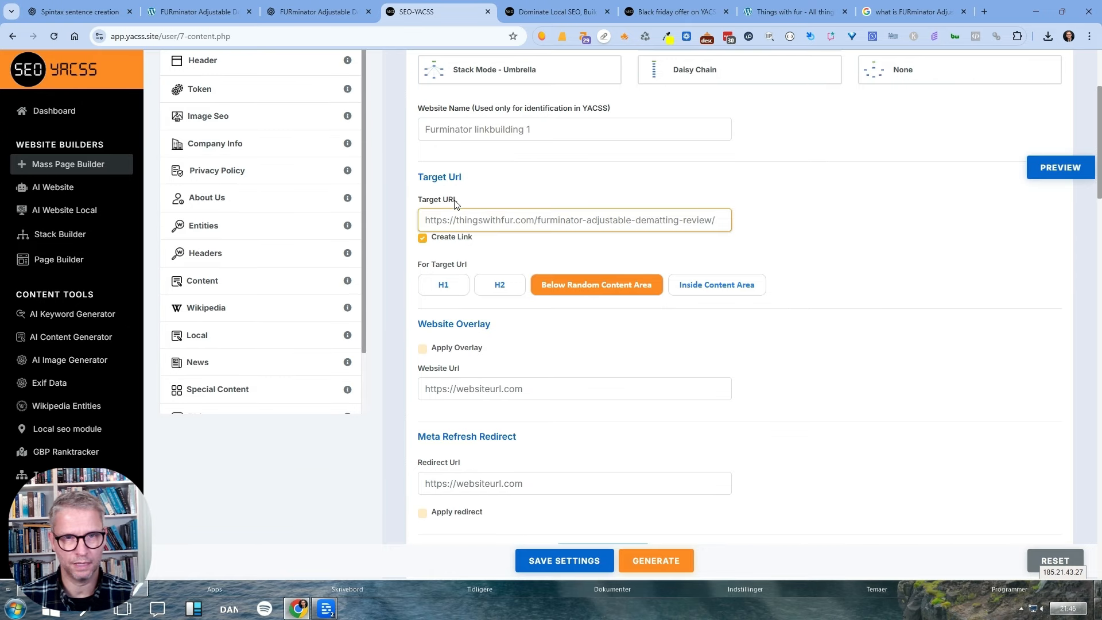
pyautogui.click(712, 293)
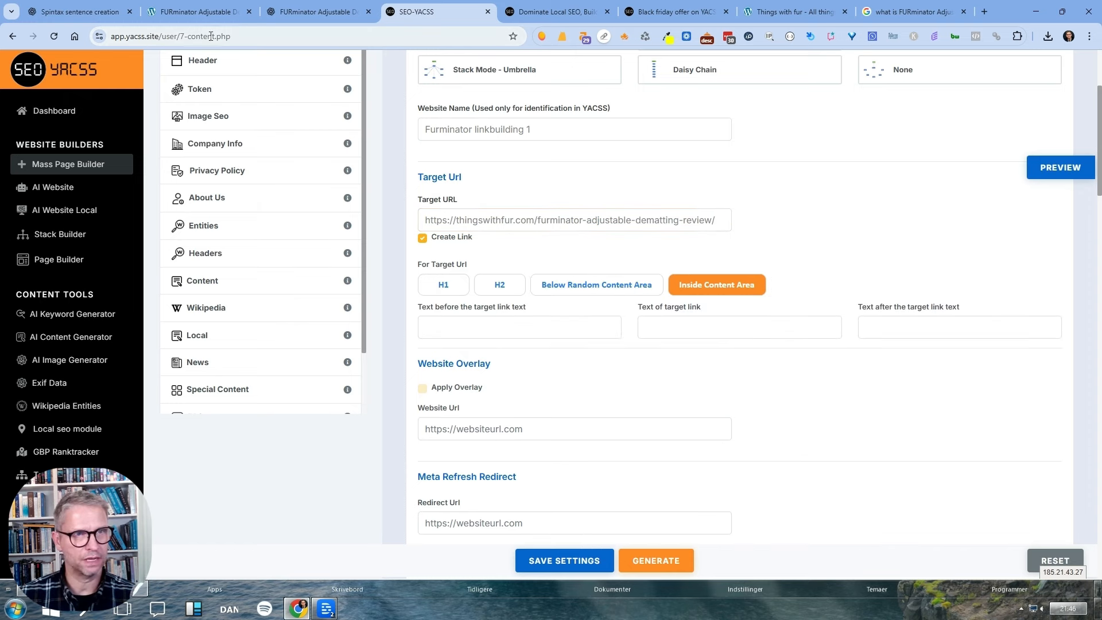
# Copy the review article's title and set it as the target link's text in YACSS: FURminator Adjustable Dematting Review.
pyautogui.click(213, 18)
pyautogui.click(551, 221)
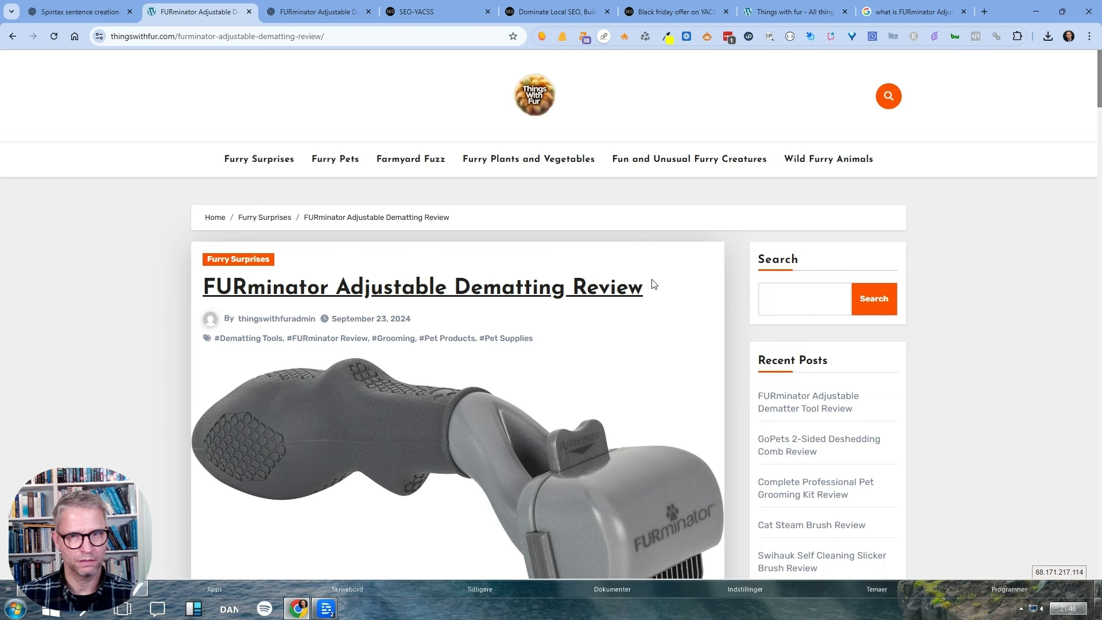
pyautogui.moveTo(652, 284); pyautogui.dragTo(203, 287)
pyautogui.hotkey('ctrl', 'c')
pyautogui.rightClick(236, 290)
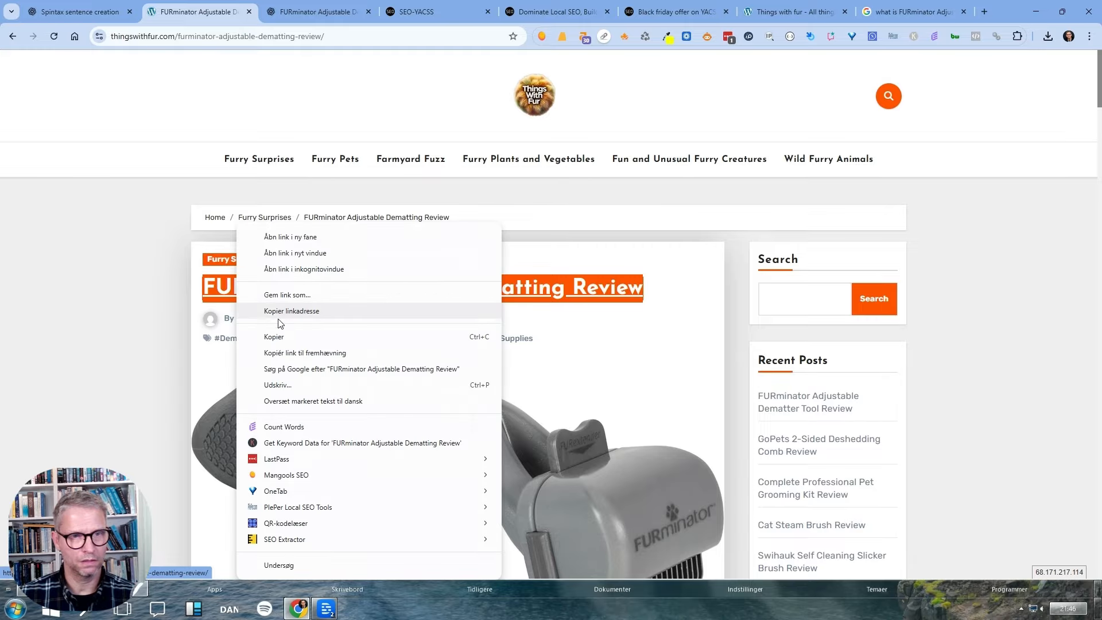
pyautogui.click(287, 338)
pyautogui.click(432, 7)
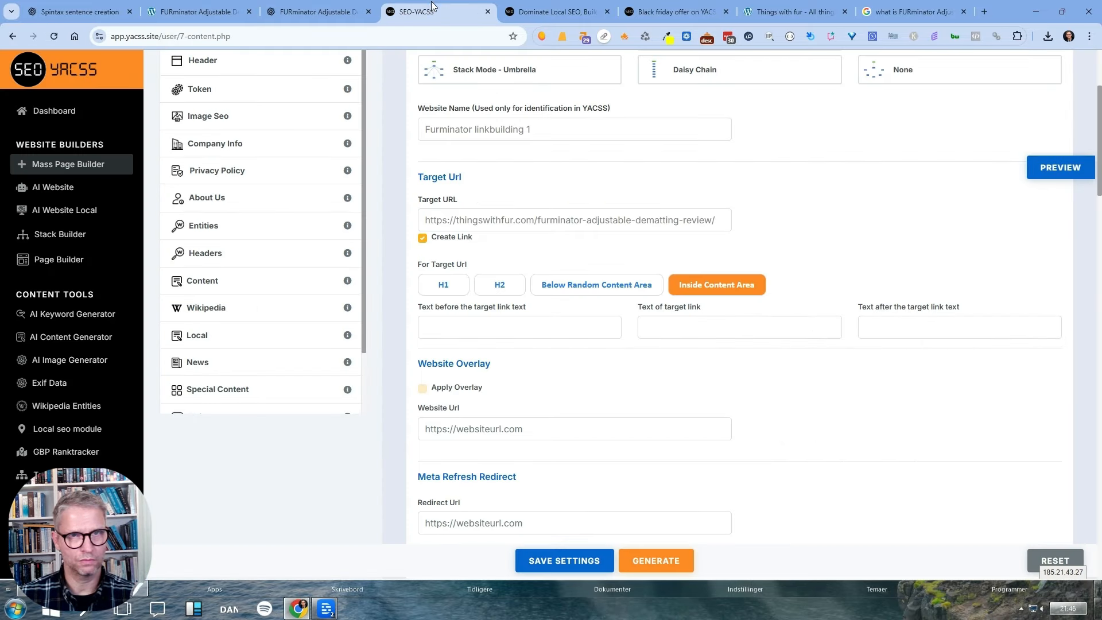
pyautogui.hotkey('ctrl', 'v')
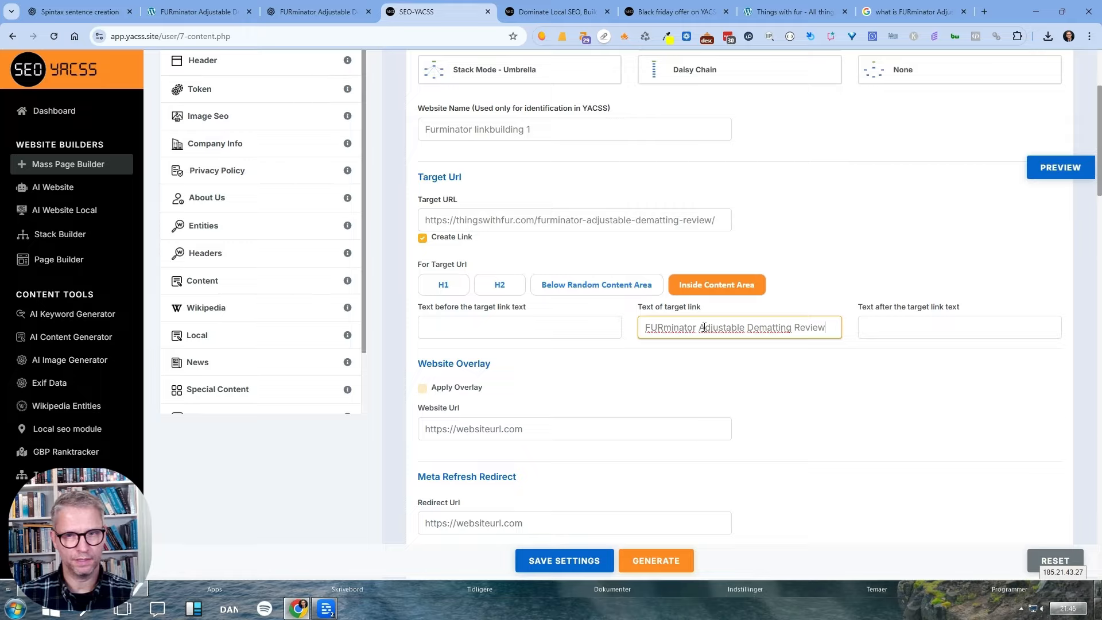
# Check the target link text fields, and in ChatGPT examine the prompt requesting spintax text before and after the anchor text.
pyautogui.moveTo(821, 330); pyautogui.dragTo(652, 344)
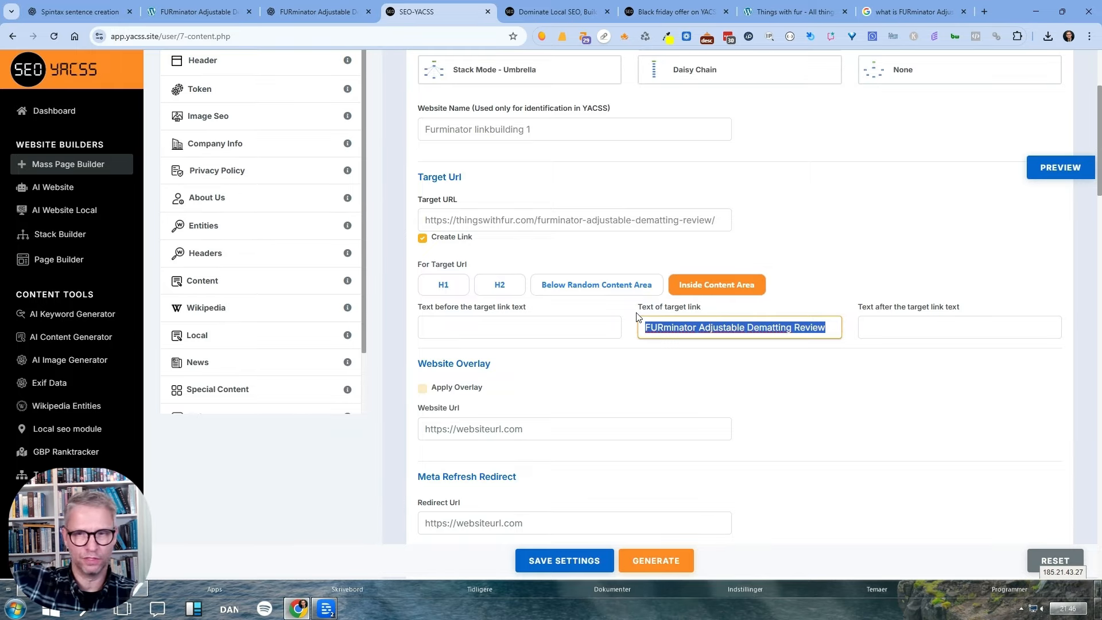
pyautogui.click(553, 331)
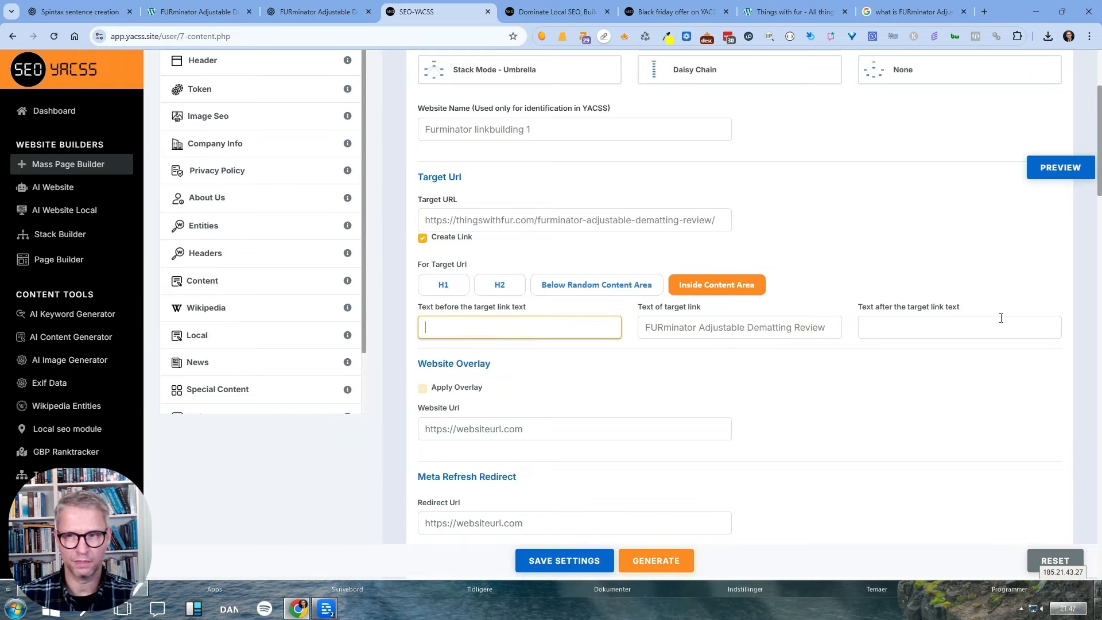
pyautogui.click(986, 319)
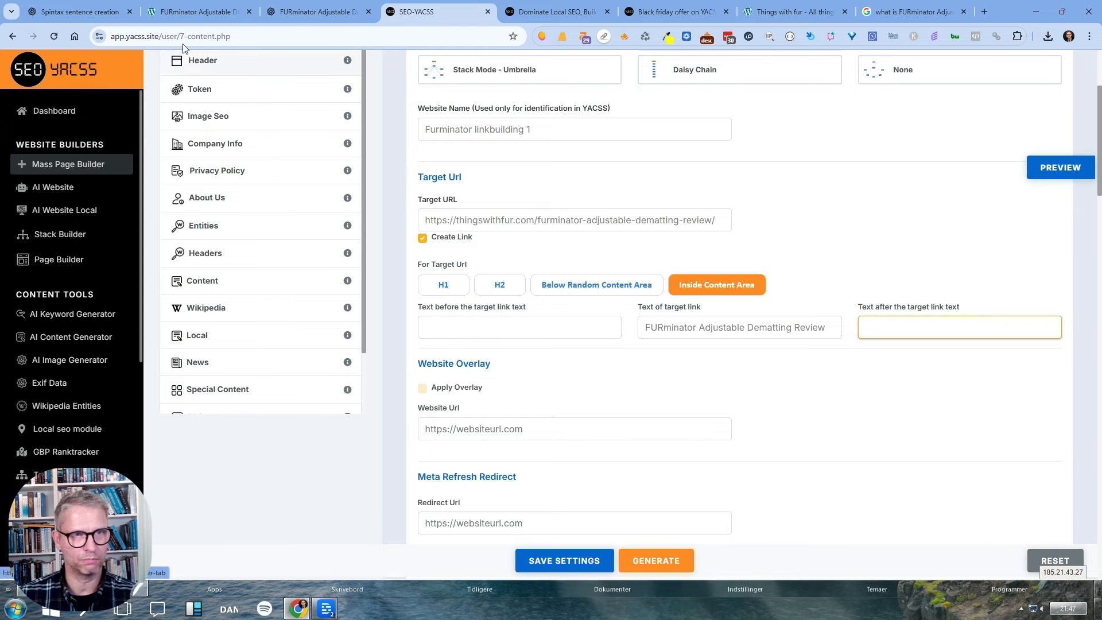
pyautogui.click(64, 16)
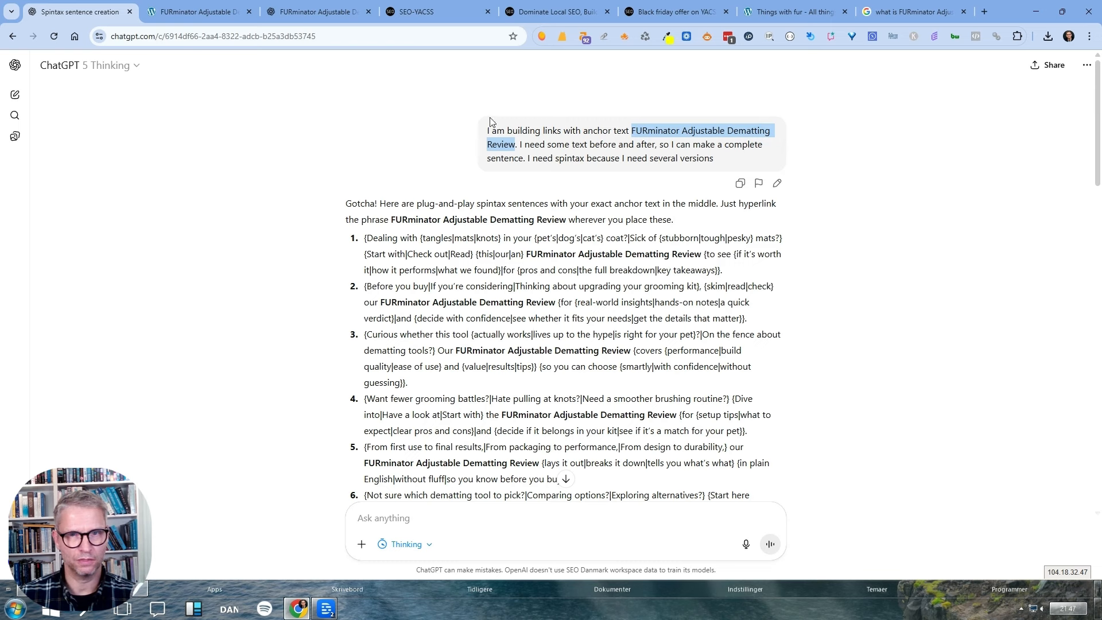
pyautogui.click(497, 135)
pyautogui.moveTo(489, 133); pyautogui.dragTo(731, 169)
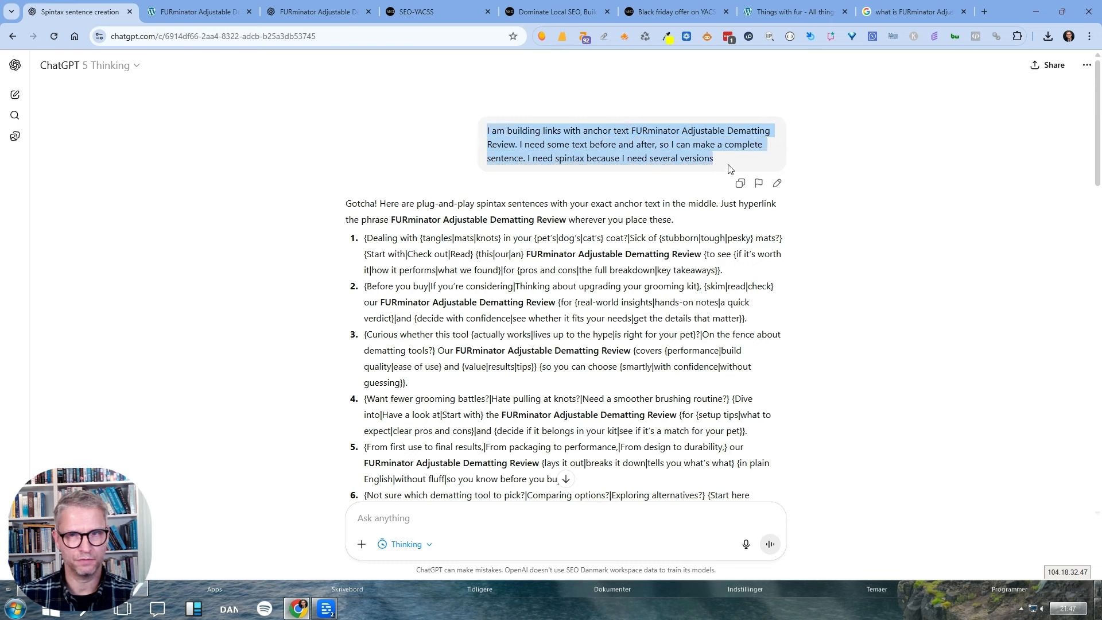
pyautogui.click(504, 131)
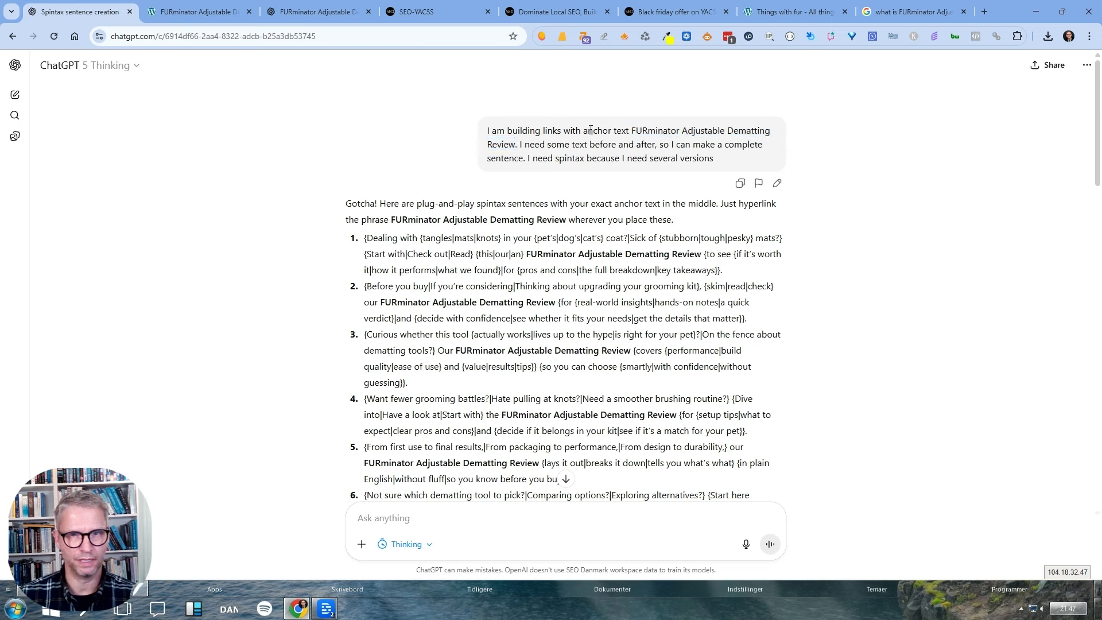
pyautogui.moveTo(633, 130); pyautogui.dragTo(527, 149)
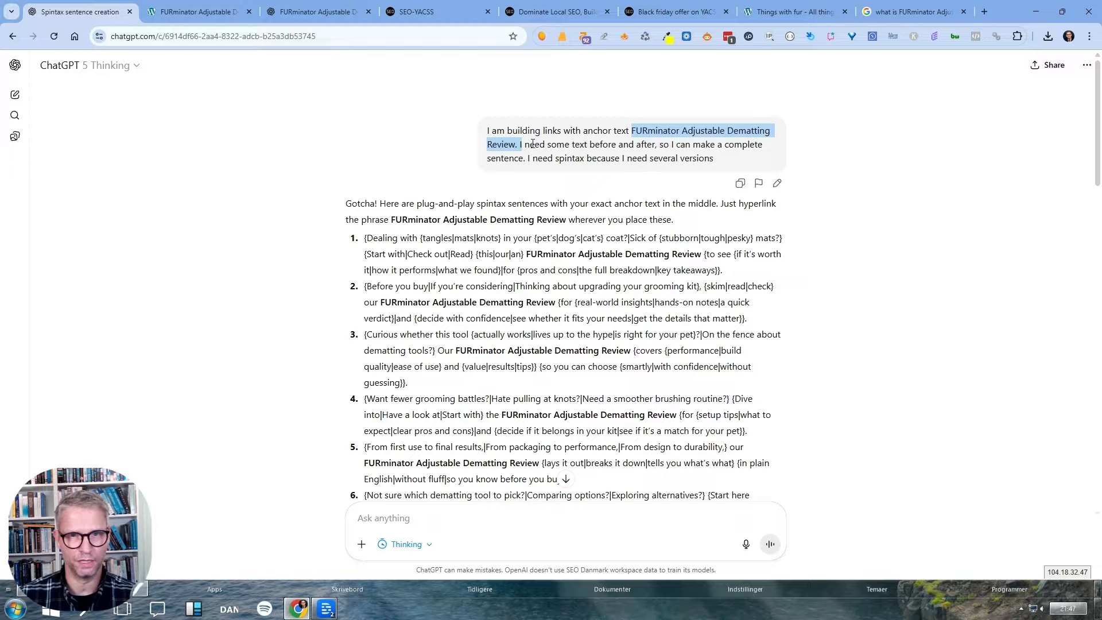
pyautogui.click(586, 146)
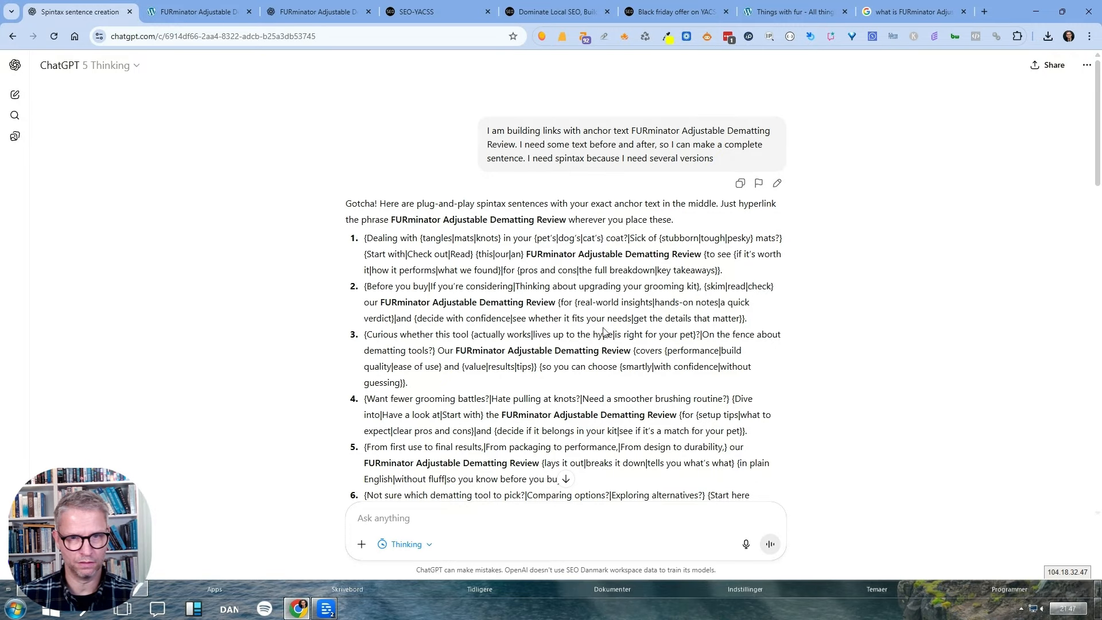
pyautogui.moveTo(558, 303); pyautogui.dragTo(364, 286)
pyautogui.hotkey('ctrl', 'c')
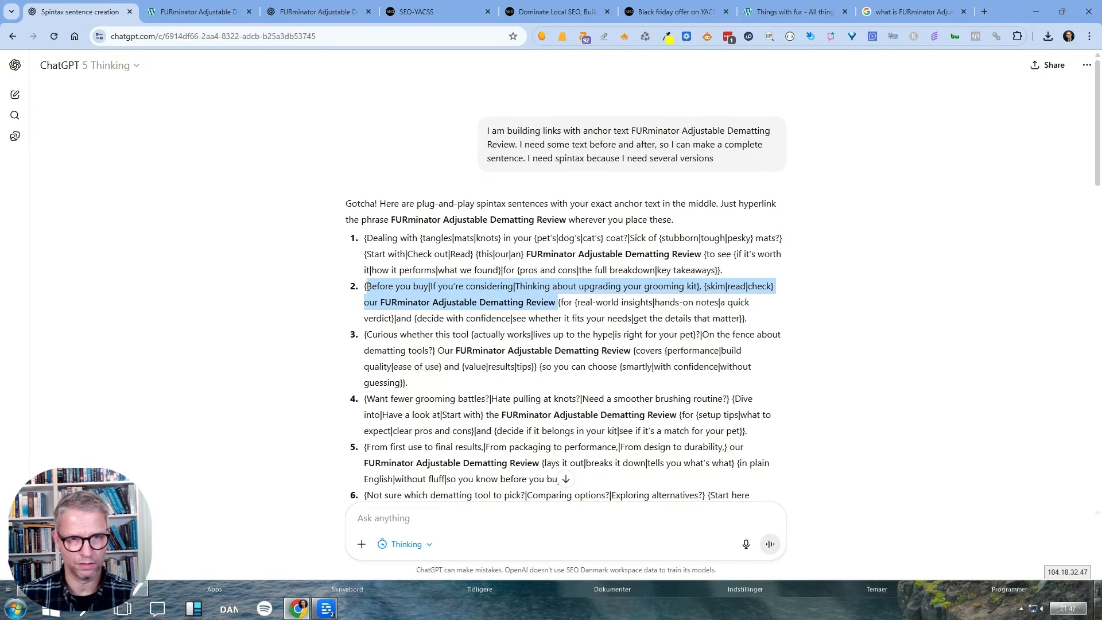
pyautogui.click(414, 11)
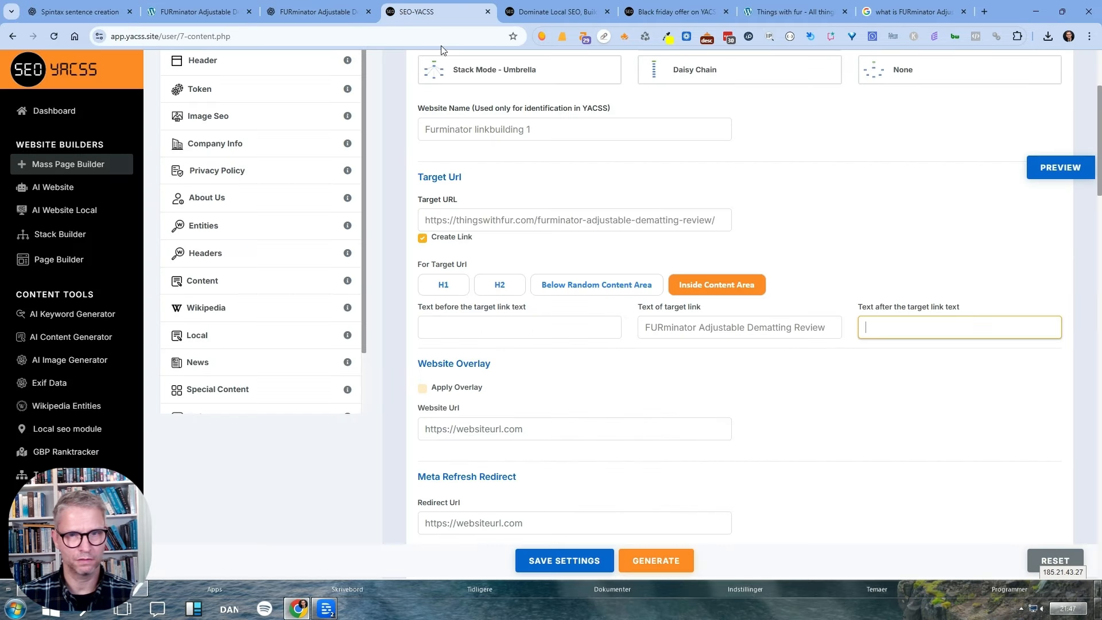
pyautogui.click(530, 326)
pyautogui.hotkey('ctrl', 'v')
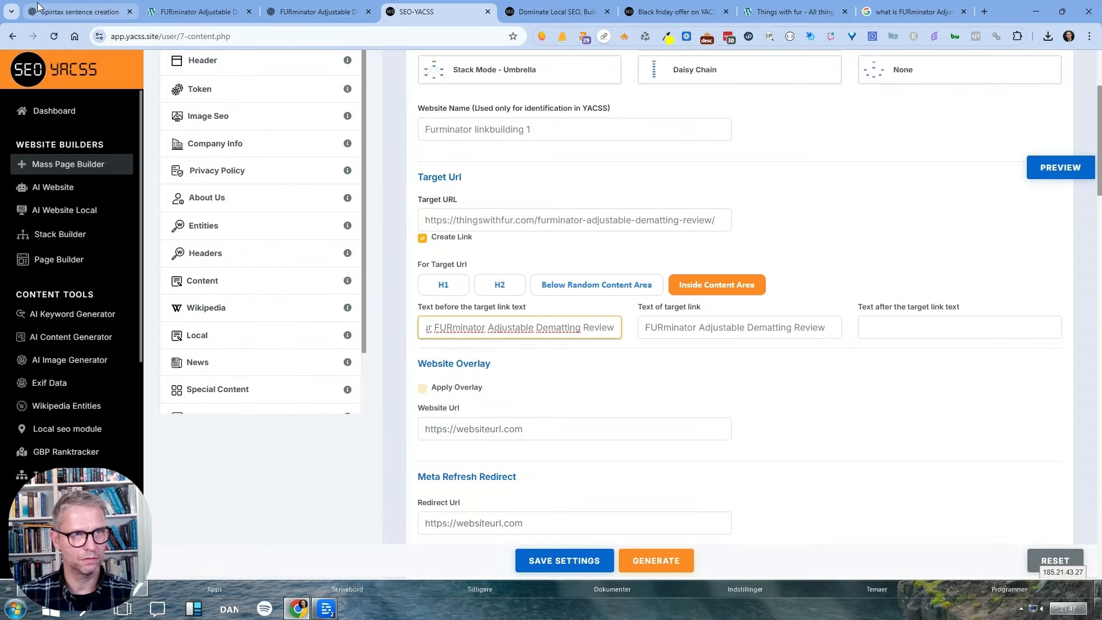
pyautogui.click(57, 13)
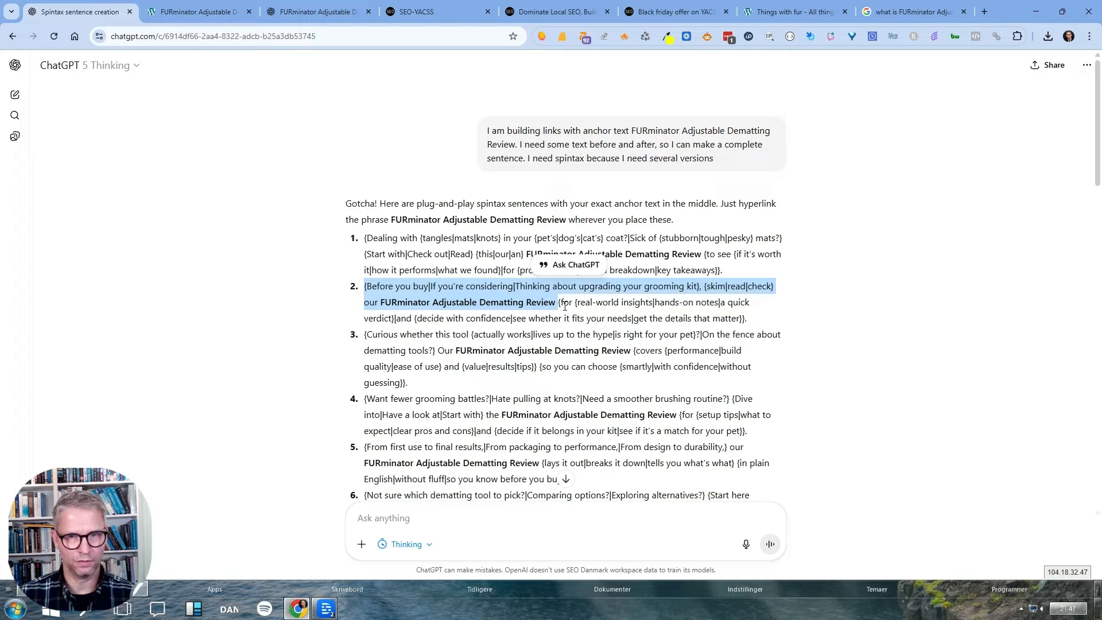
pyautogui.click(424, 11)
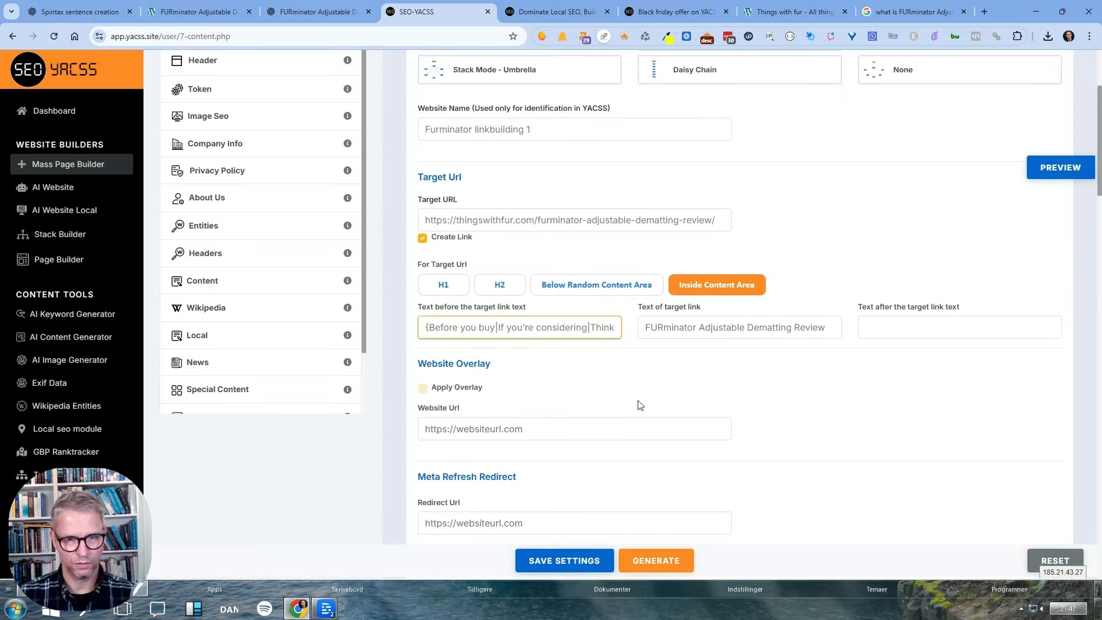
pyautogui.hotkey('ctrl', 'a')
pyautogui.press('BackSpace')
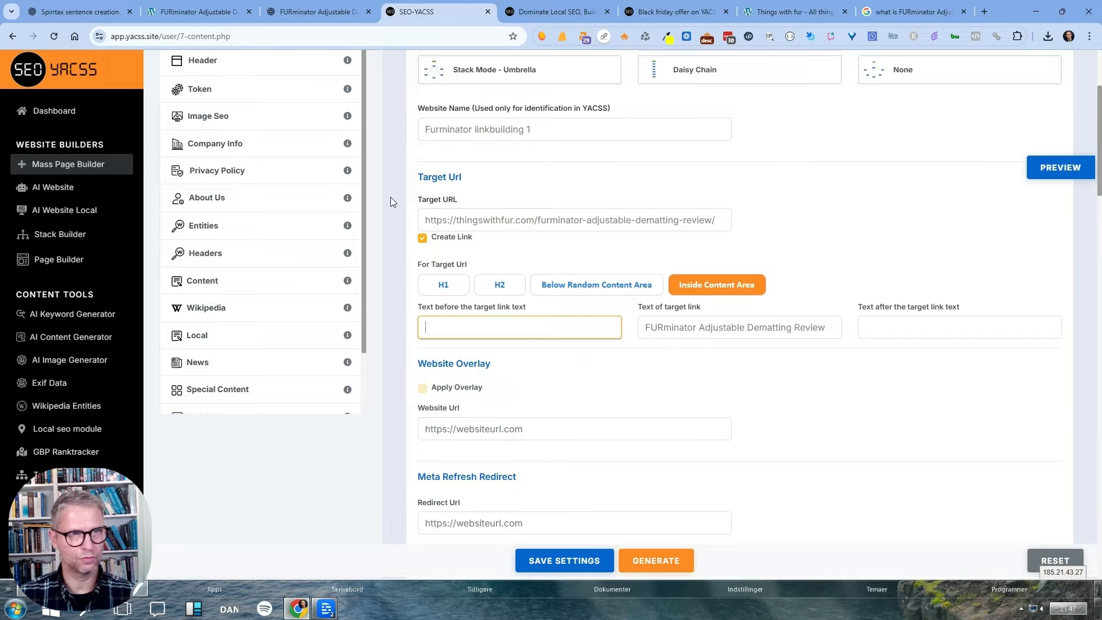
# Copy the opening of ChatGPT's third spintax sentence, from "{Curious whether" through "dematting tools?}", into YACSS as the text before the target link.
pyautogui.click(75, 12)
pyautogui.click(517, 280)
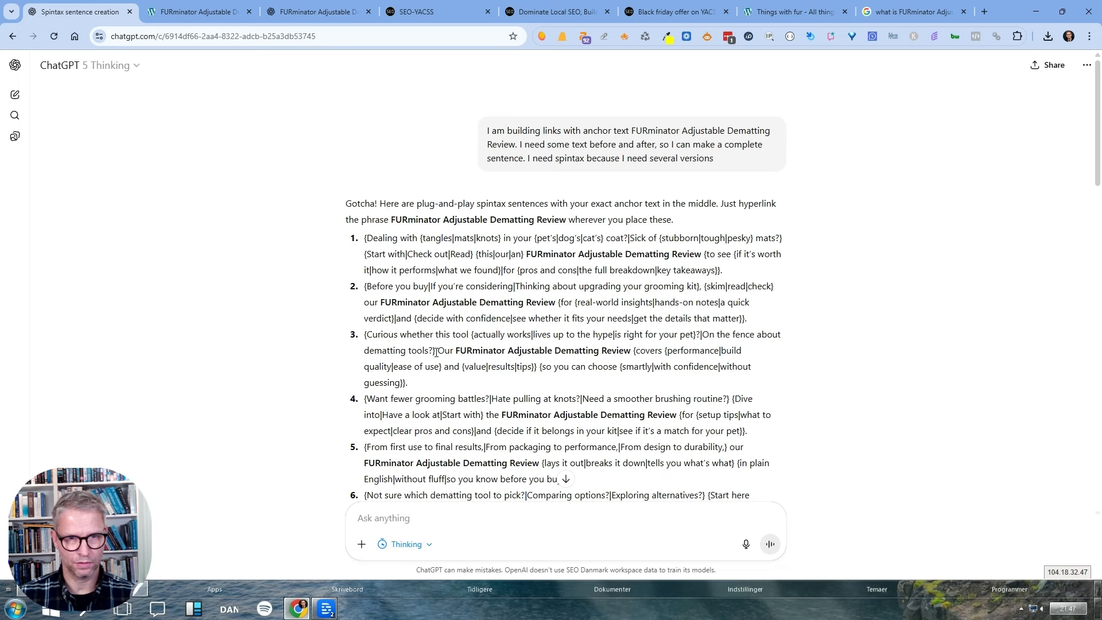
pyautogui.moveTo(436, 351); pyautogui.dragTo(365, 335)
pyautogui.hotkey('ctrl', 'c')
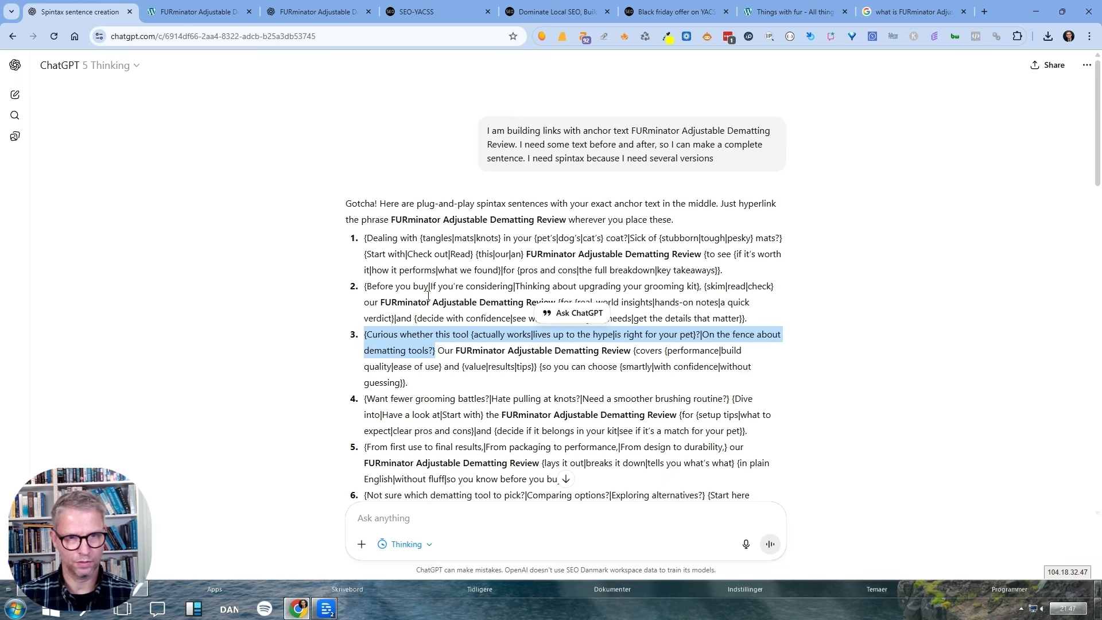
pyautogui.click(414, 12)
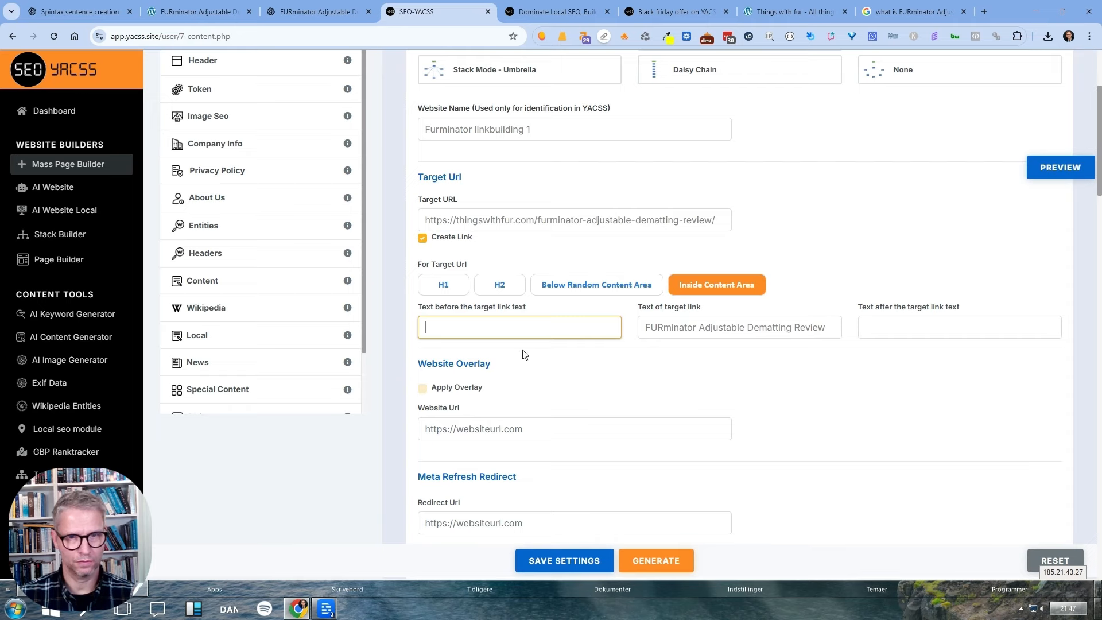
pyautogui.click(528, 321)
pyautogui.hotkey('ctrl', 'v')
# Copy the word "Our" from ChatGPT's third sentence and append it to the text before the target link in YACSS.
pyautogui.click(100, 16)
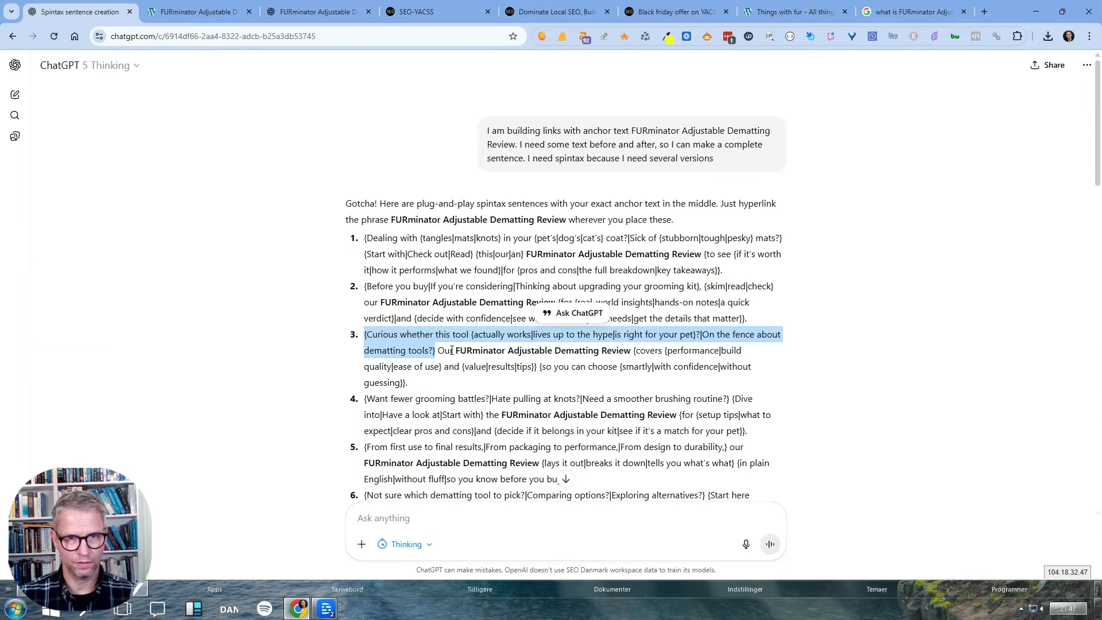
pyautogui.moveTo(455, 351); pyautogui.dragTo(435, 351)
pyautogui.click(425, 12)
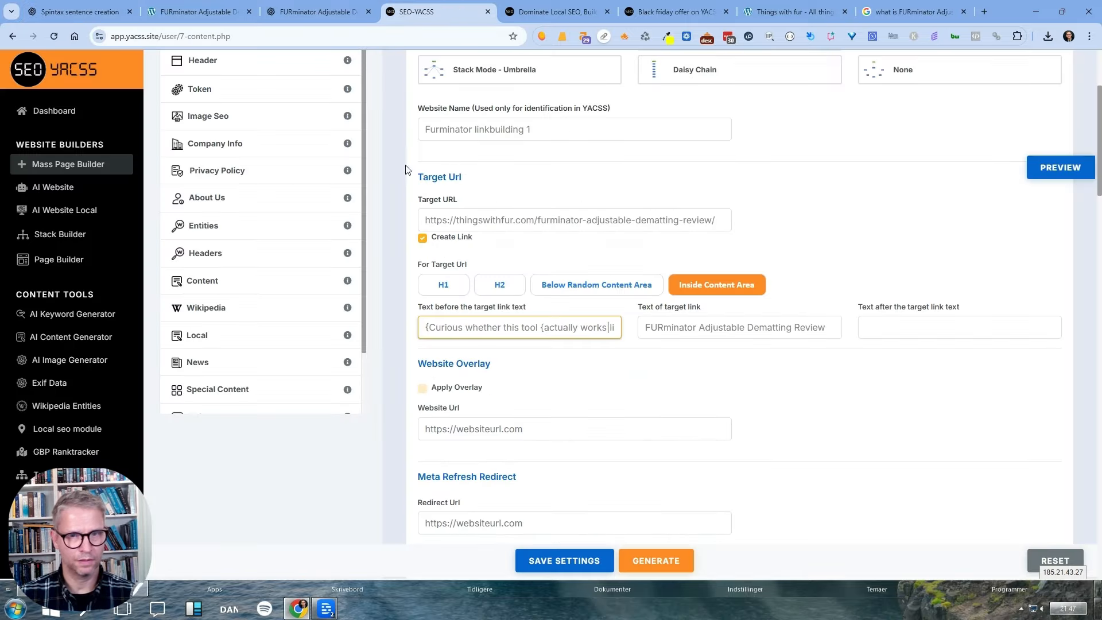
pyautogui.hotkey('ctrl', 'a')
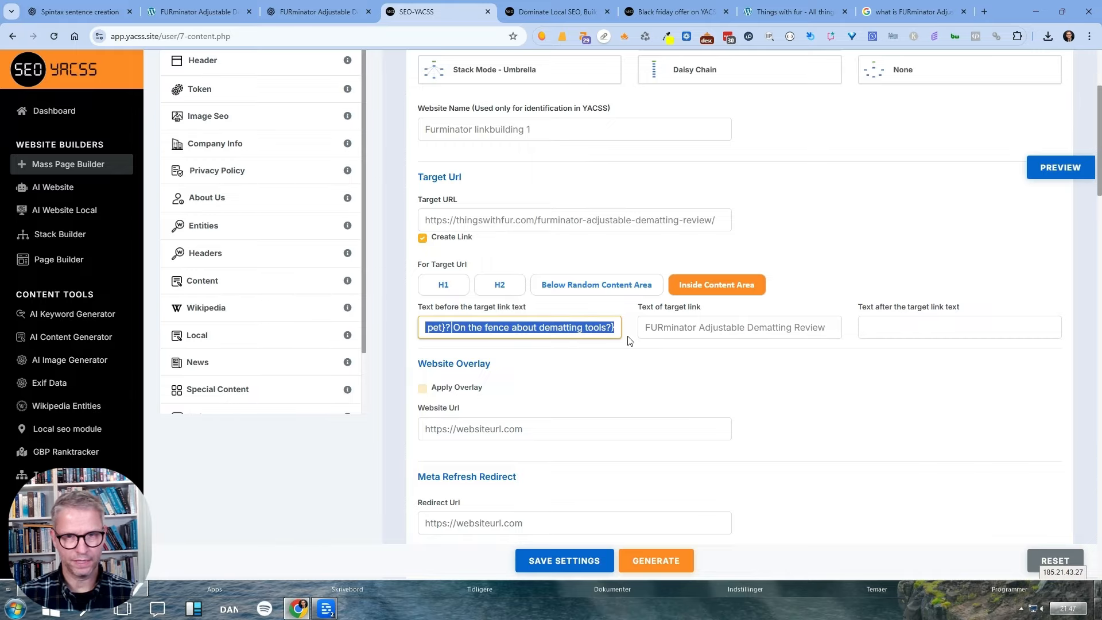
pyautogui.hotkey('ctrl', 'v')
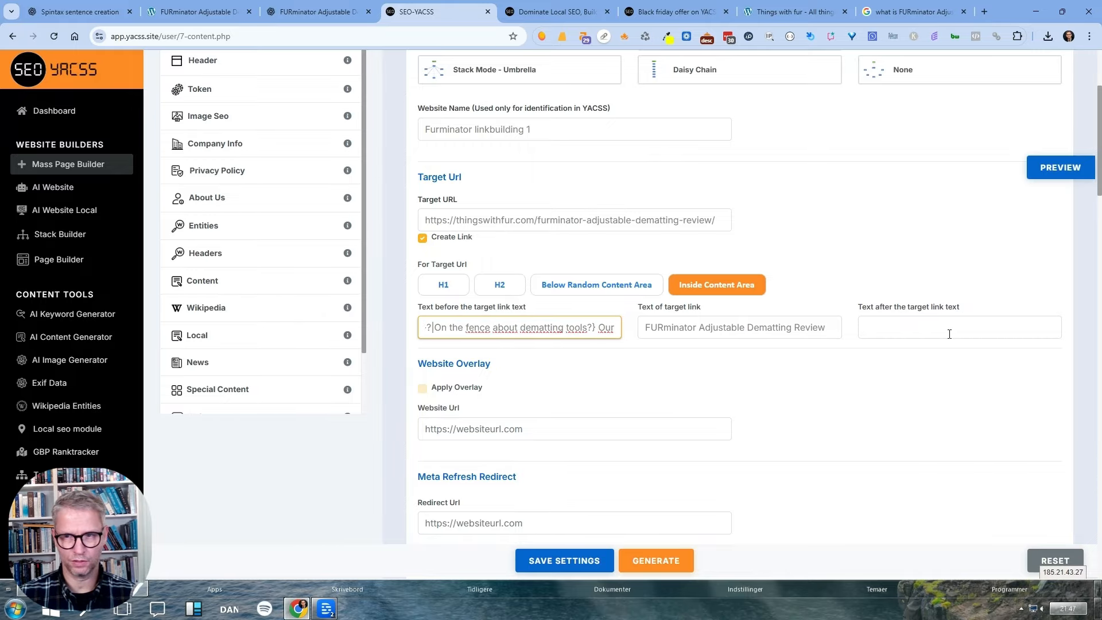
# Copy the rest of ChatGPT's third sentence, from "{covers {performance" through "without guessing}}.", into YACSS as the text after the target link.
pyautogui.click(949, 335)
pyautogui.click(90, 13)
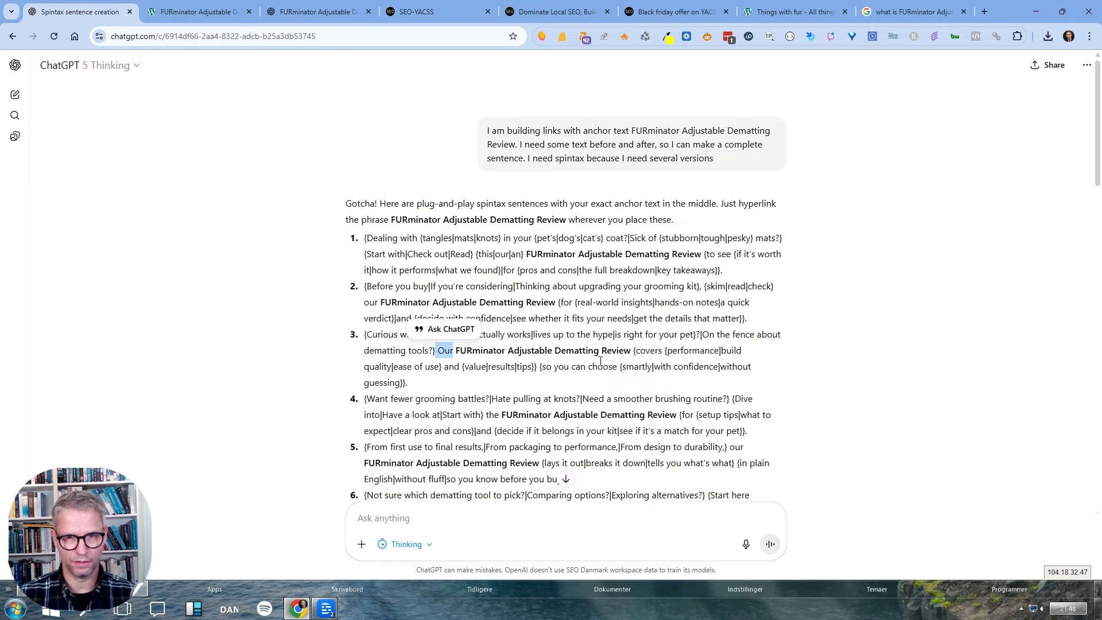
pyautogui.moveTo(634, 351); pyautogui.dragTo(431, 387)
pyautogui.click(459, 11)
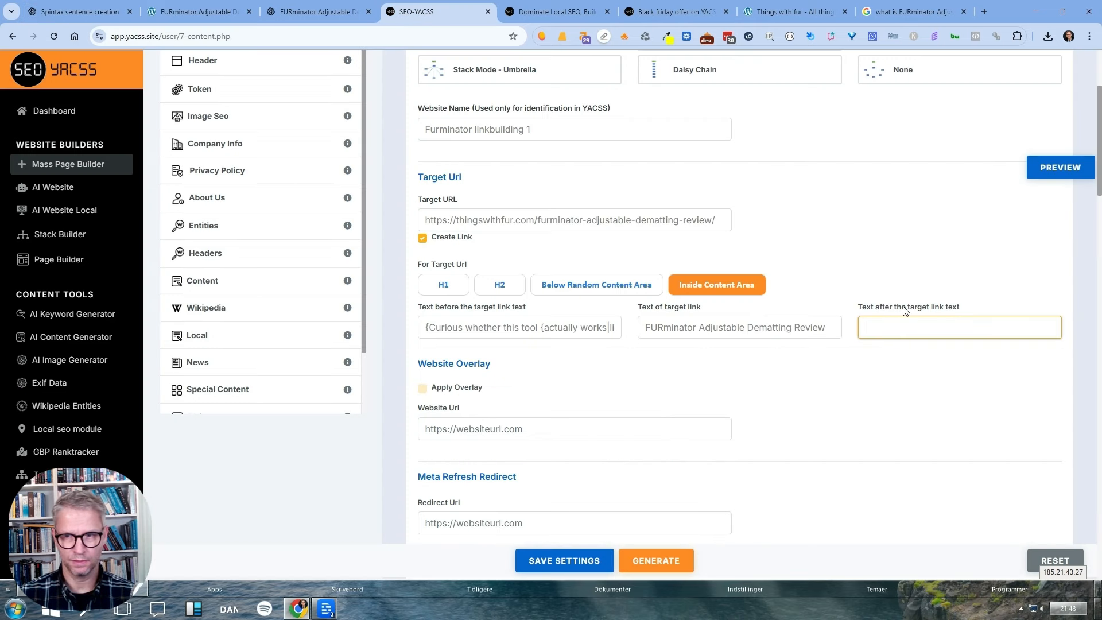
pyautogui.hotkey('ctrl', 'v')
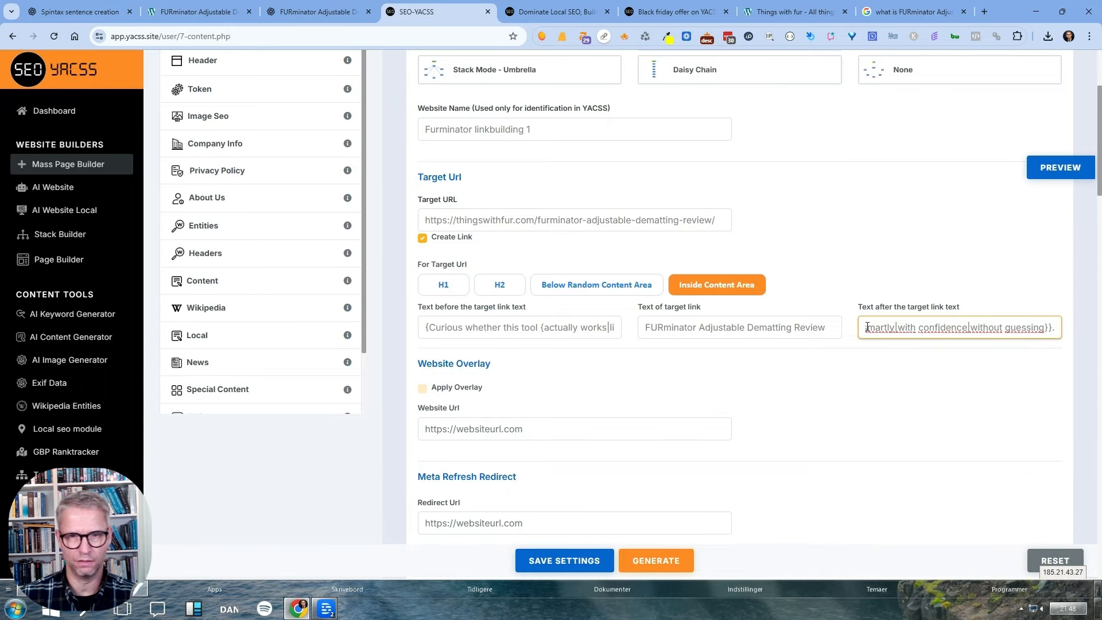
# Return to ChatGPT and examine how the third spintax sentence is built up, starting with "{Curious whether this tool".
pyautogui.click(69, 12)
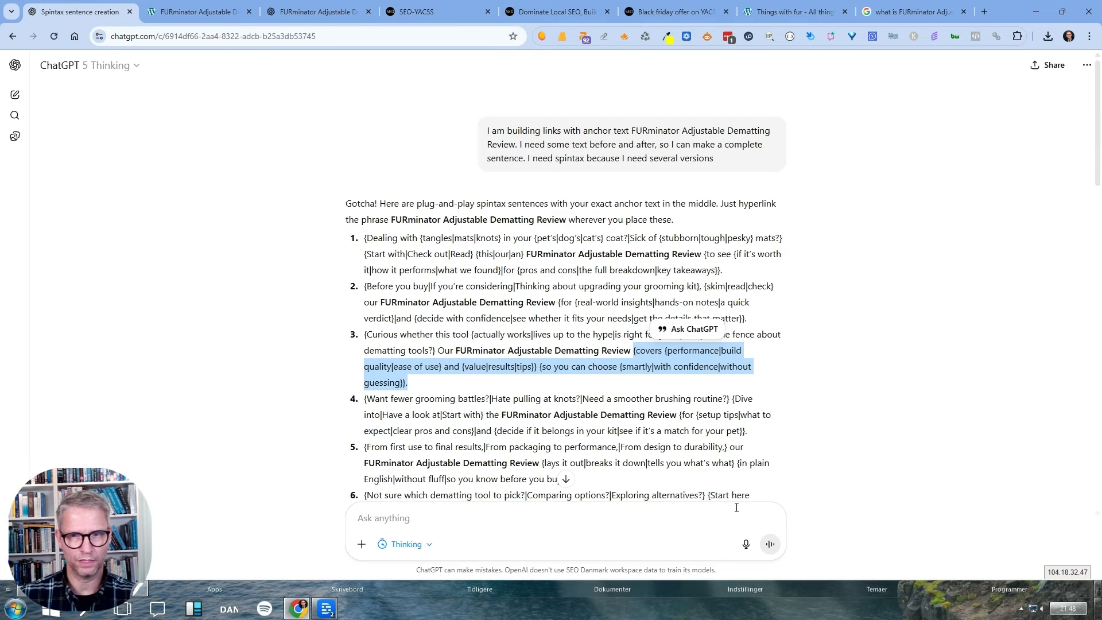
pyautogui.click(772, 345)
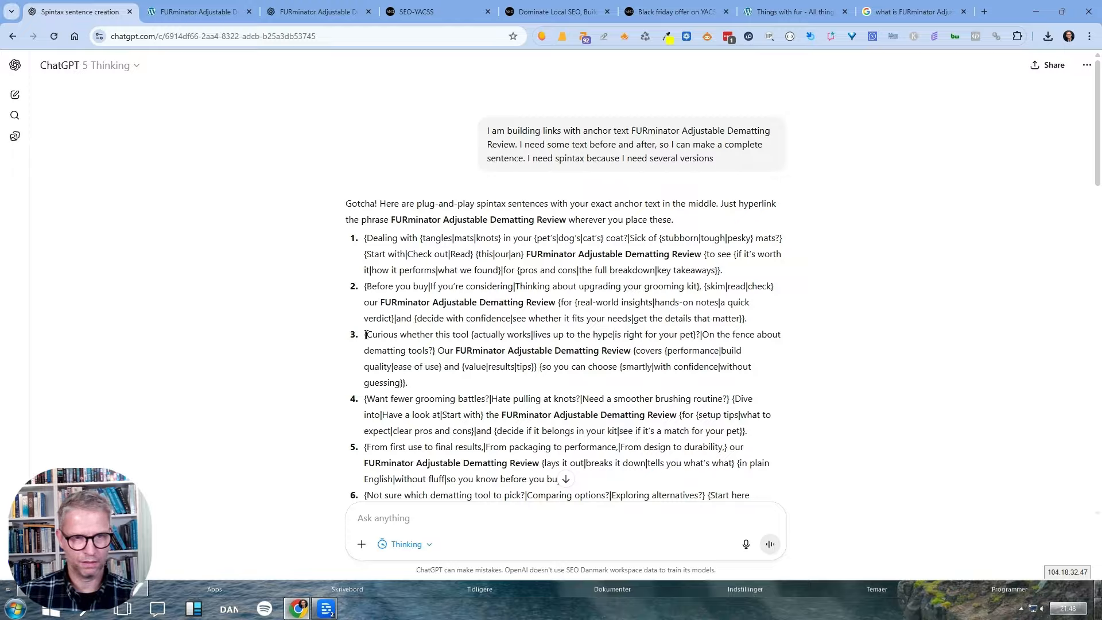
pyautogui.moveTo(366, 334); pyautogui.dragTo(461, 335)
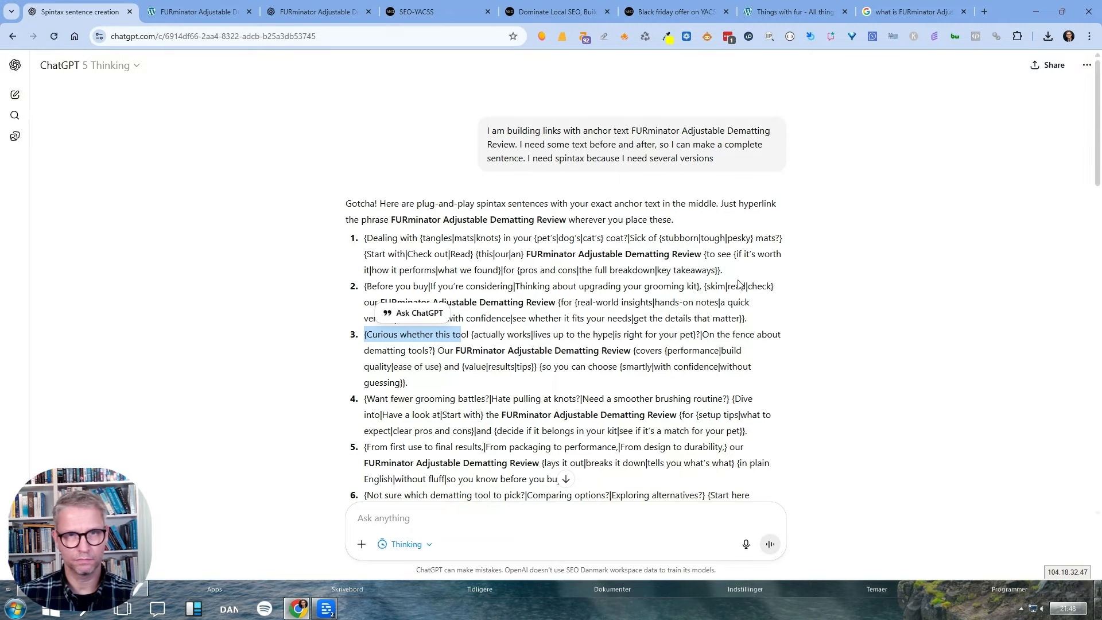
# Switch to YACSS and enable interlinking to all pages, with placement on subpages as well as the homepage.
pyautogui.click(438, 11)
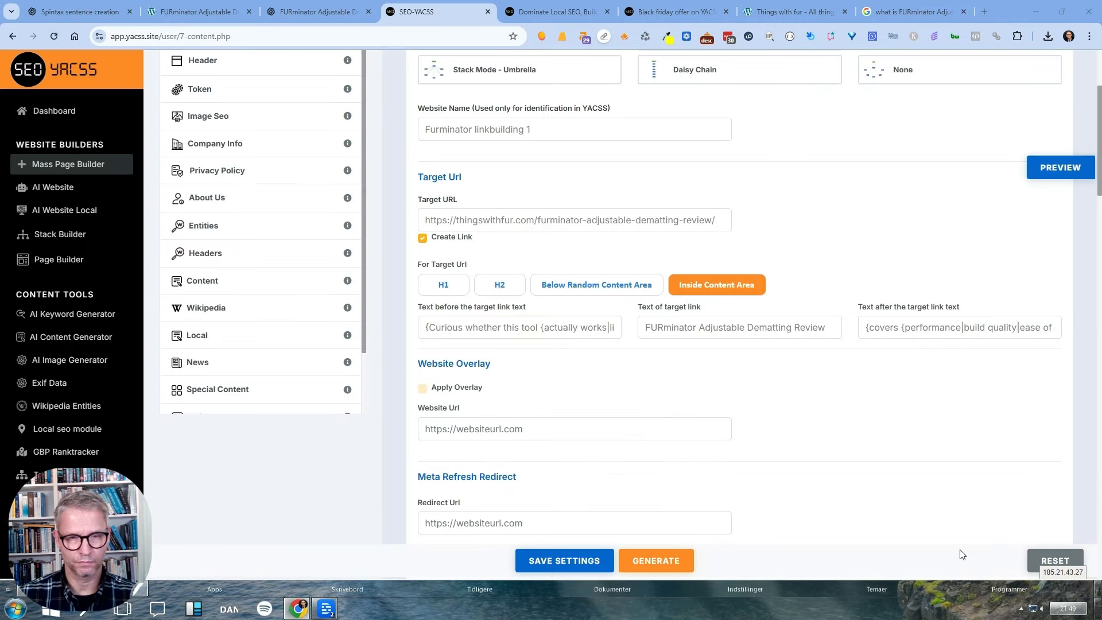
pyautogui.scroll(1, 712, 432)
pyautogui.scroll(3, 711, 432)
pyautogui.scroll(-7, 712, 432)
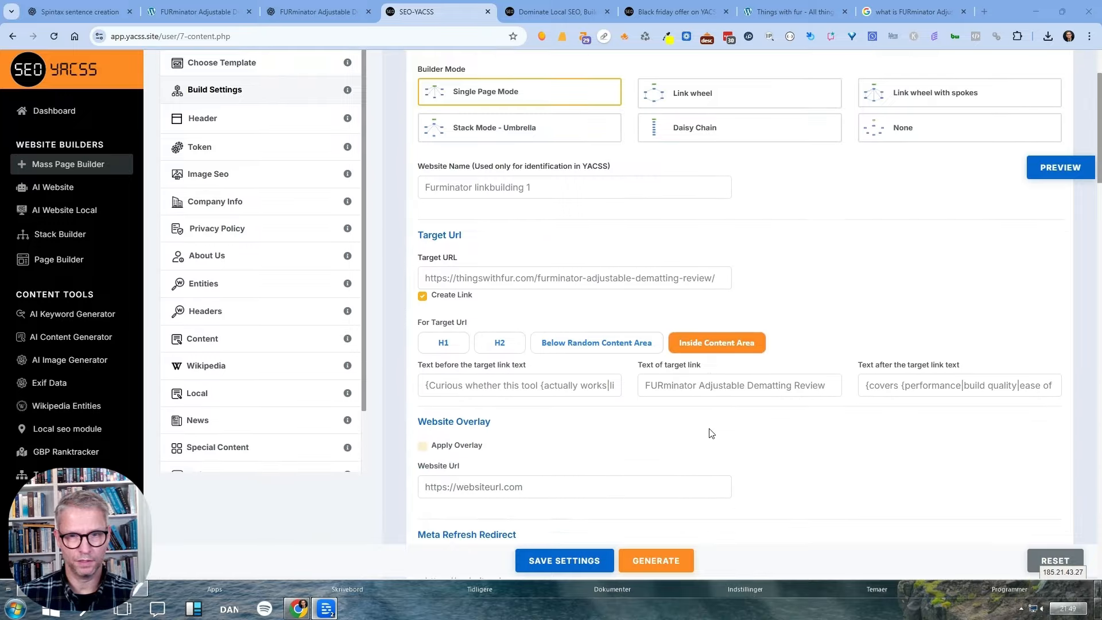
pyautogui.scroll(-2, 711, 433)
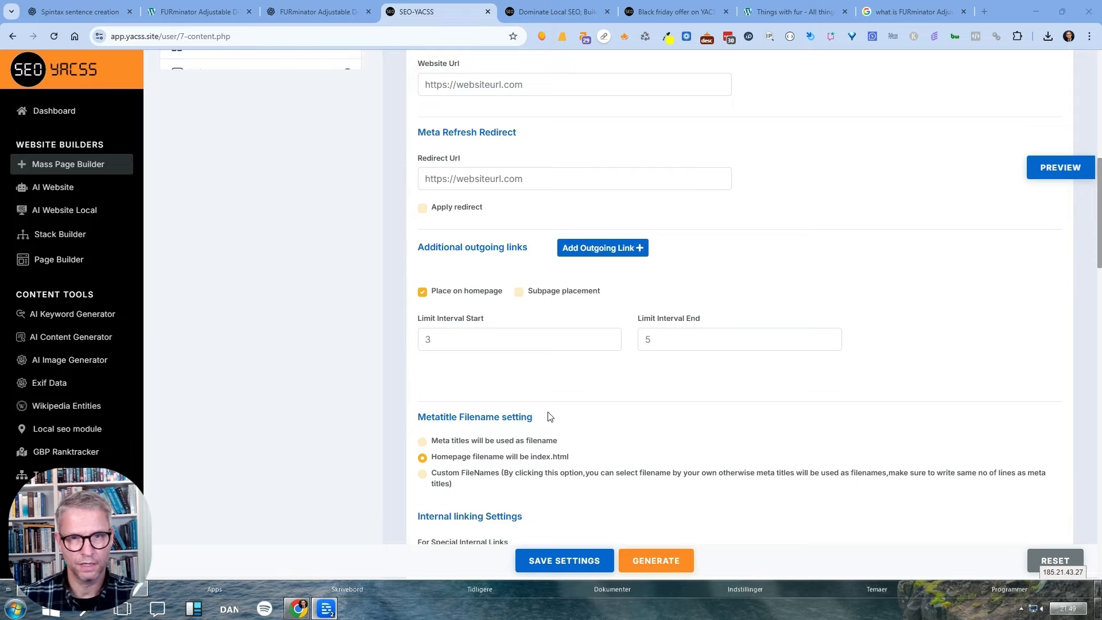
pyautogui.scroll(-4, 549, 417)
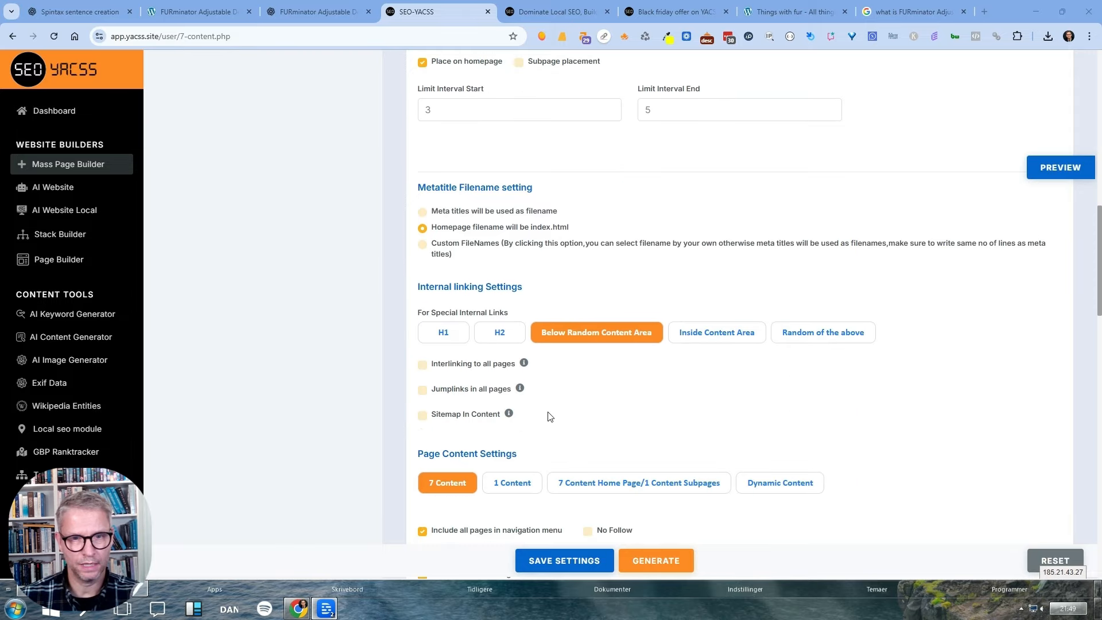
pyautogui.click(422, 366)
pyautogui.moveTo(524, 364)
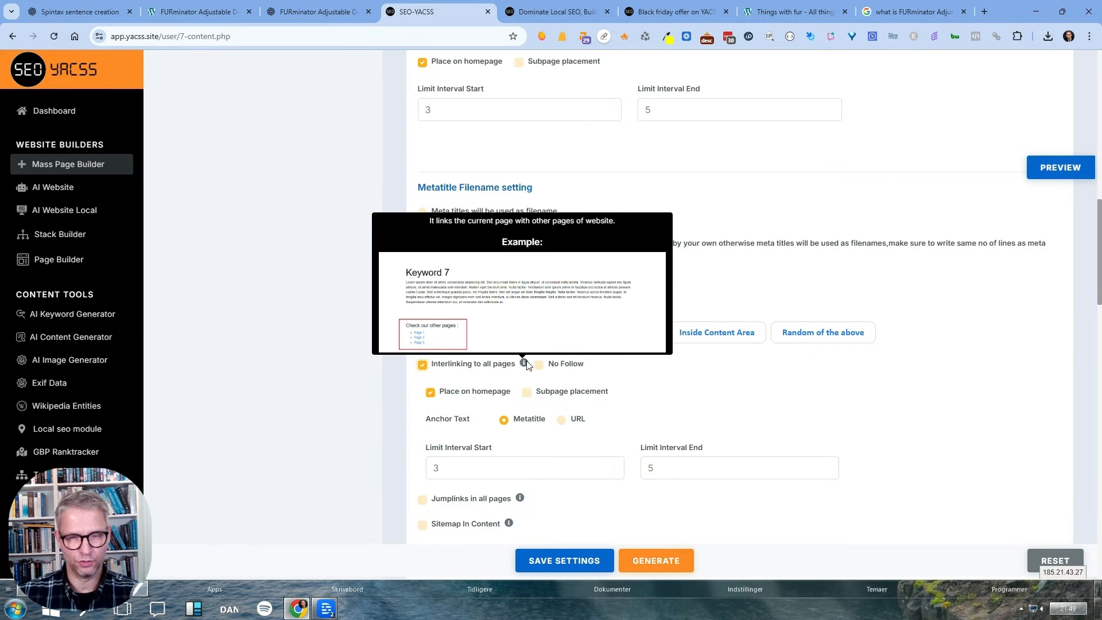
pyautogui.click(528, 394)
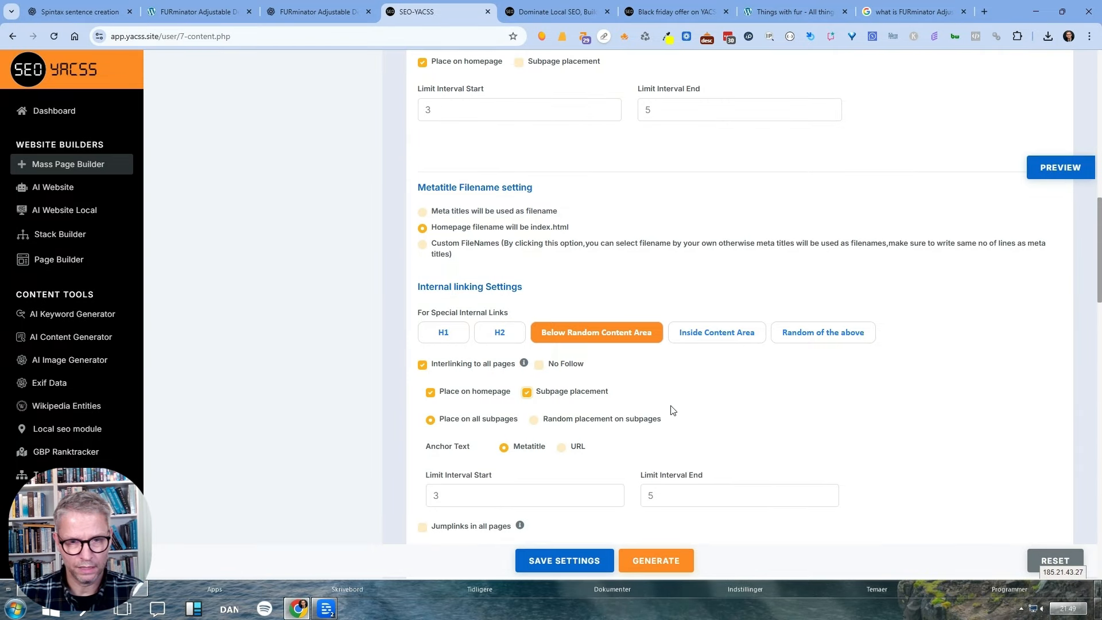
pyautogui.scroll(-2, 673, 410)
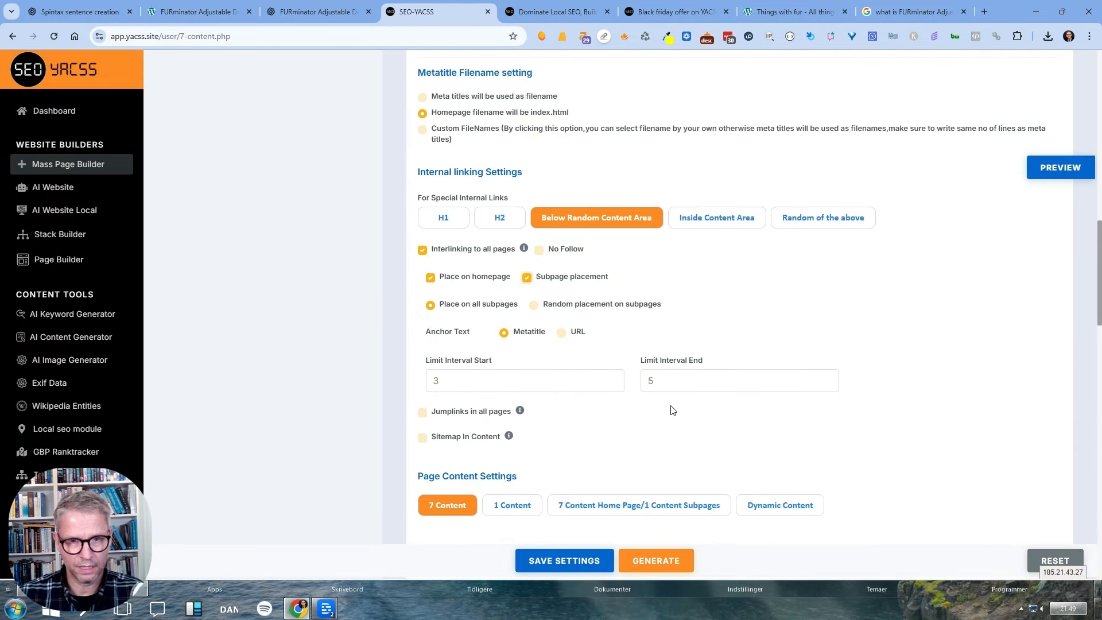
pyautogui.click(424, 438)
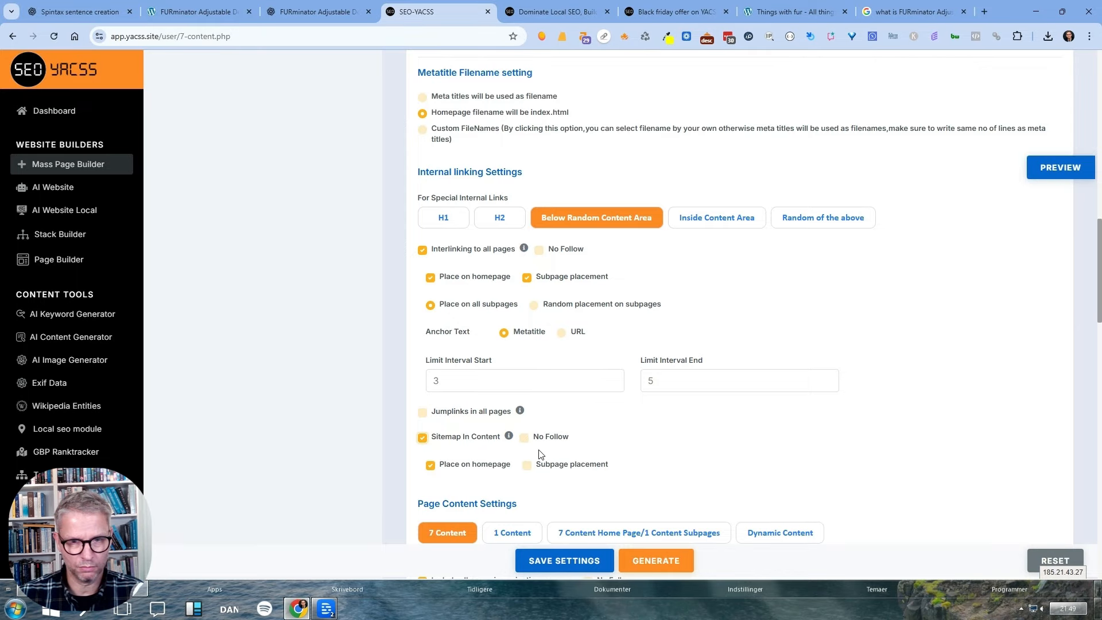
pyautogui.moveTo(508, 441)
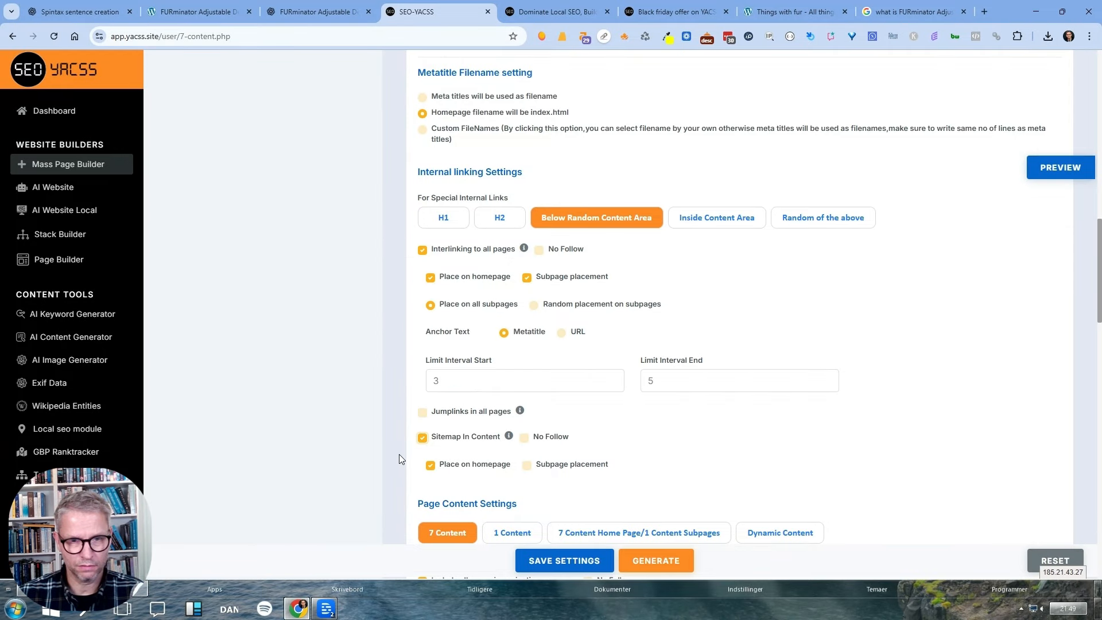
pyautogui.click(421, 438)
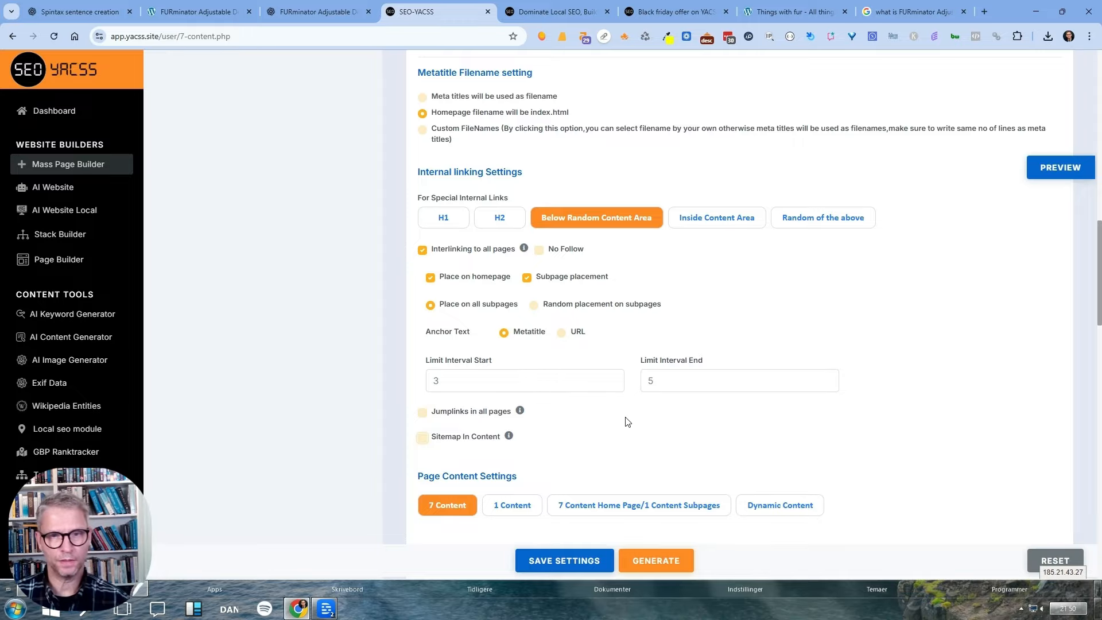
# Review the page content, navigation, included pages and schema settings, including the product schema option.
pyautogui.scroll(-6, 735, 249)
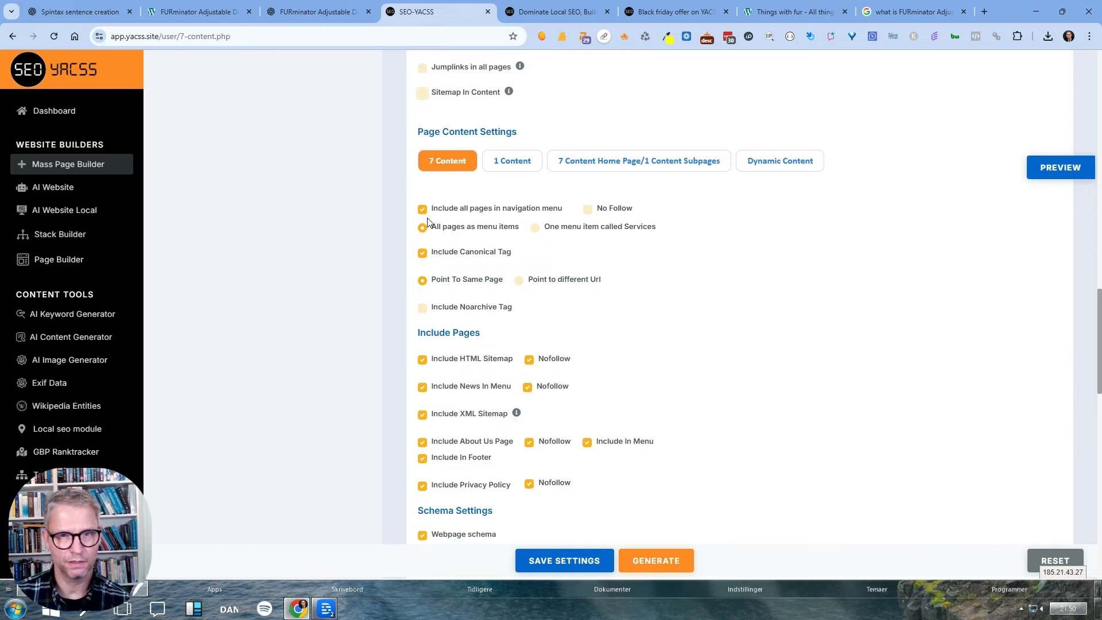
pyautogui.scroll(-3, 493, 263)
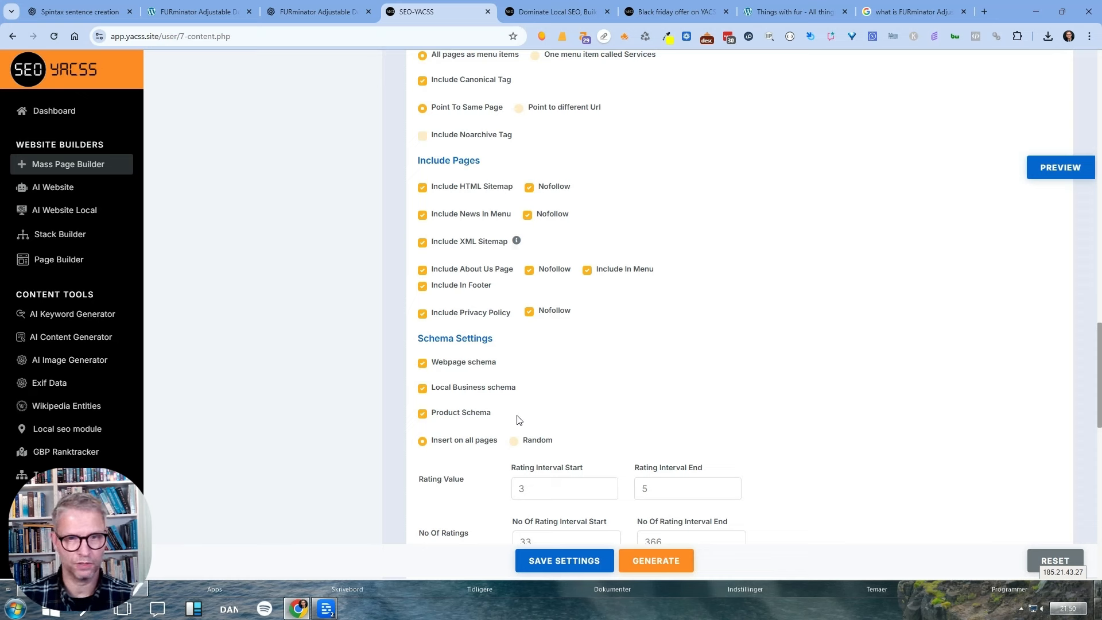
pyautogui.moveTo(432, 412); pyautogui.dragTo(532, 397)
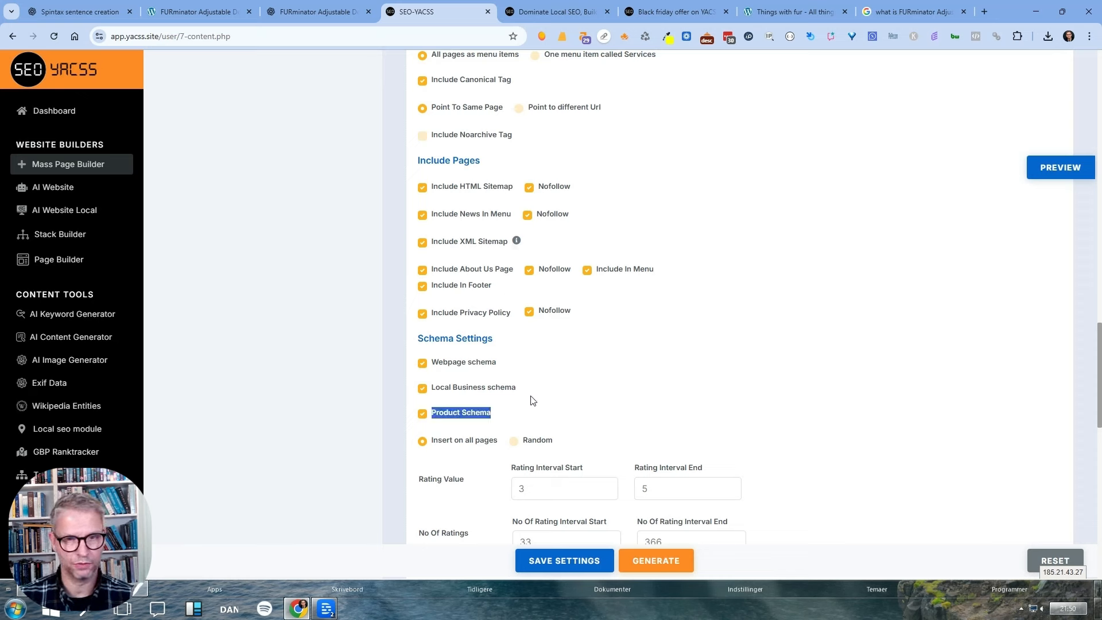
pyautogui.click(577, 362)
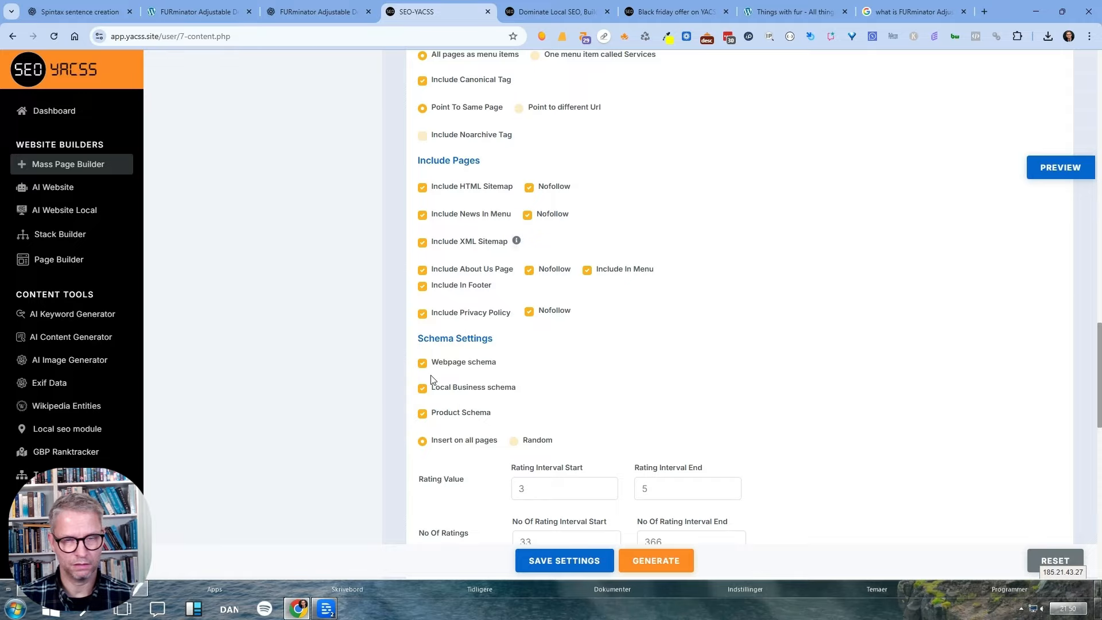
pyautogui.scroll(5, 437, 383)
pyautogui.scroll(-6, 438, 383)
pyautogui.scroll(1, 434, 386)
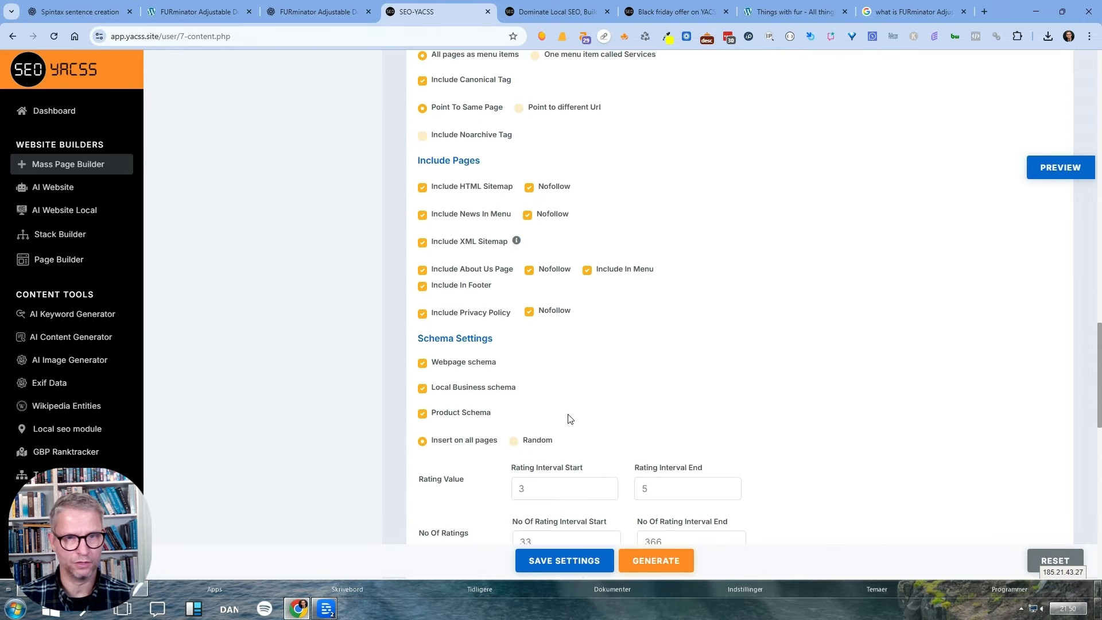
# Recheck the target URL, additional outgoing links and internal linking sections of the build settings.
pyautogui.scroll(12, 859, 319)
pyautogui.scroll(7, 854, 296)
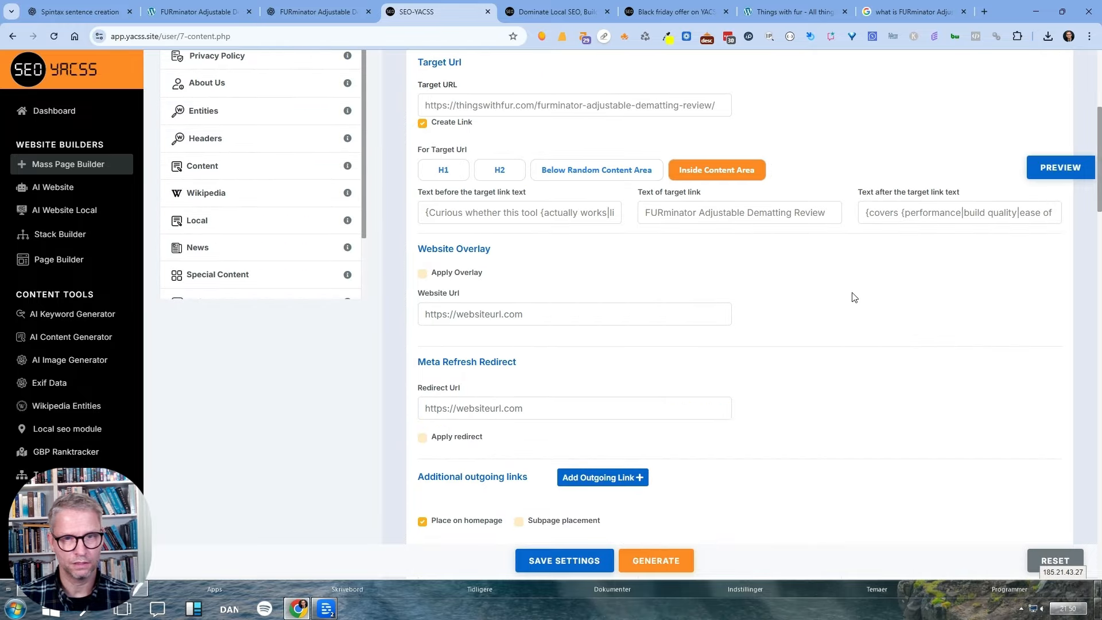
pyautogui.scroll(5, 854, 297)
pyautogui.scroll(-4, 855, 297)
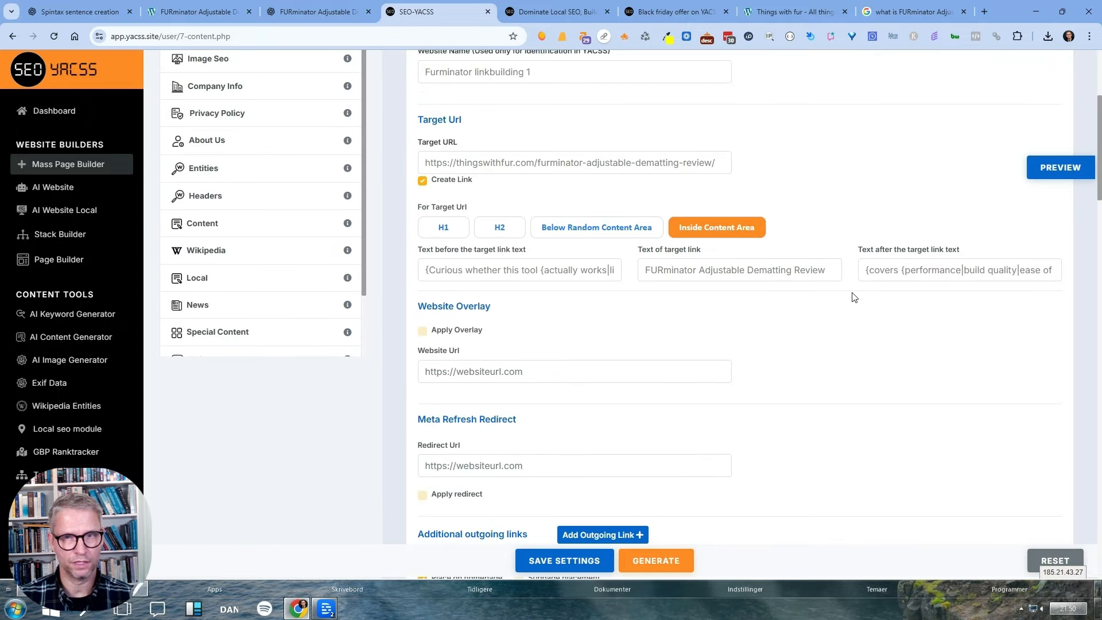
pyautogui.scroll(-7, 855, 297)
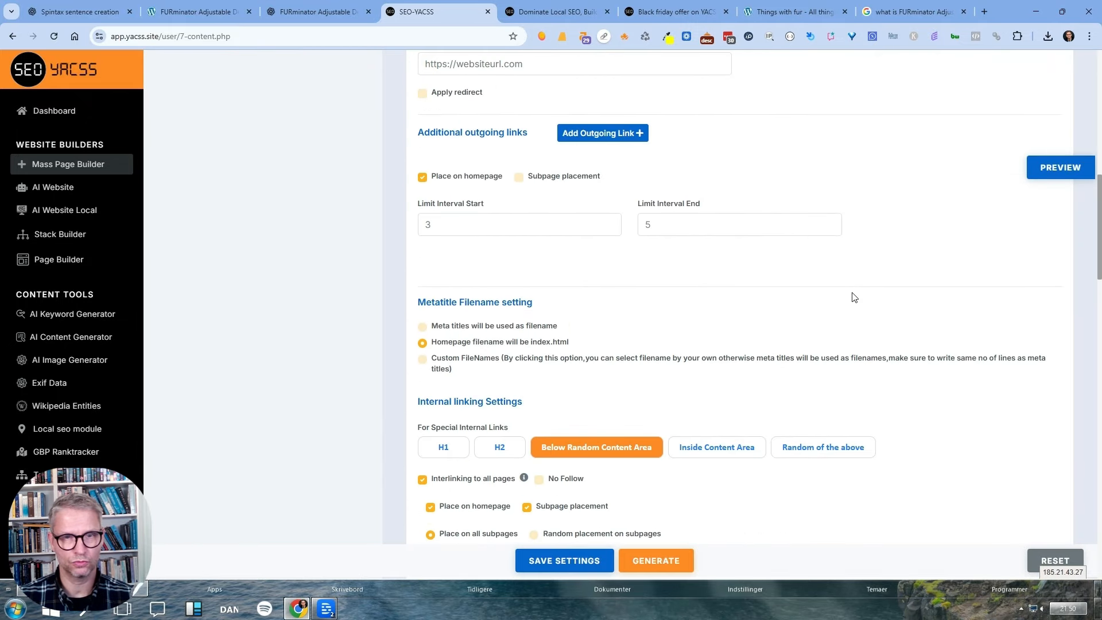
pyautogui.scroll(-1, 854, 296)
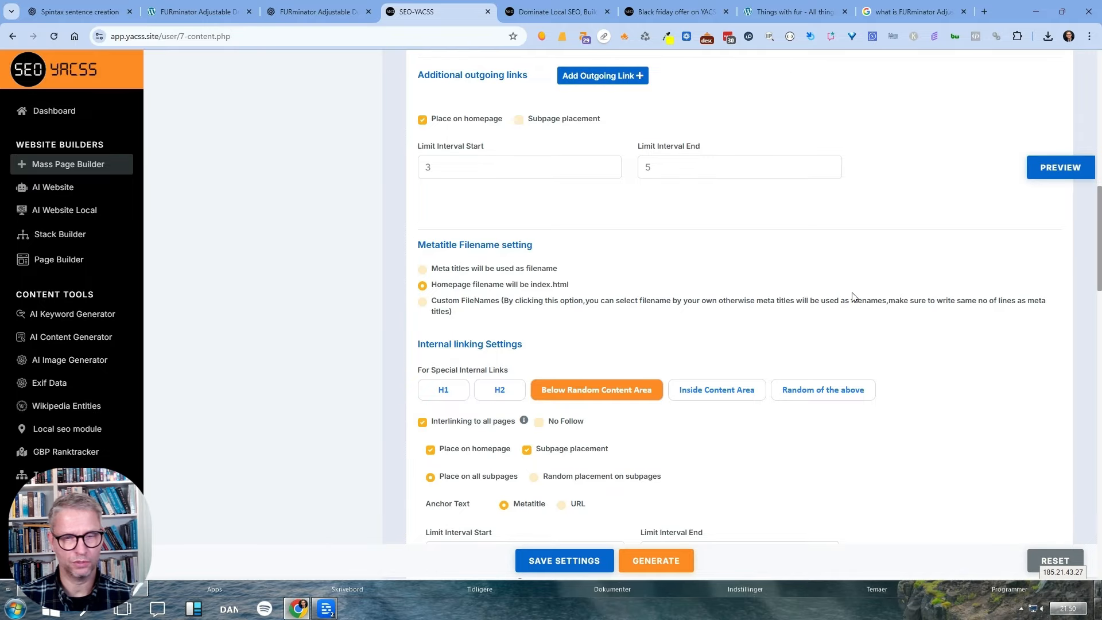
pyautogui.scroll(3, 741, 332)
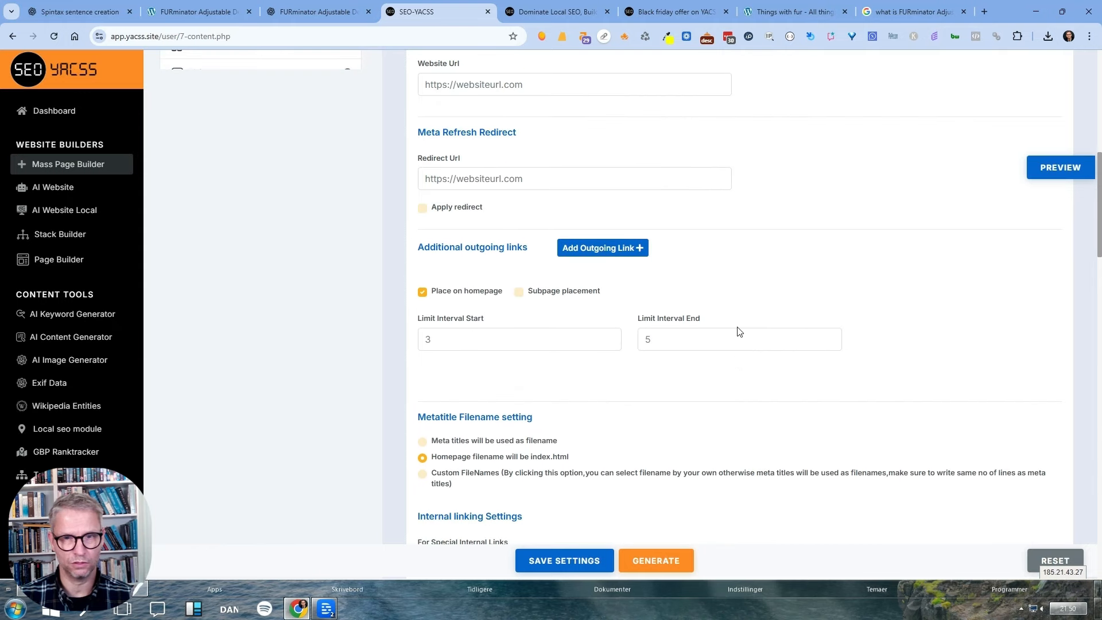
pyautogui.click(597, 251)
pyautogui.click(1023, 297)
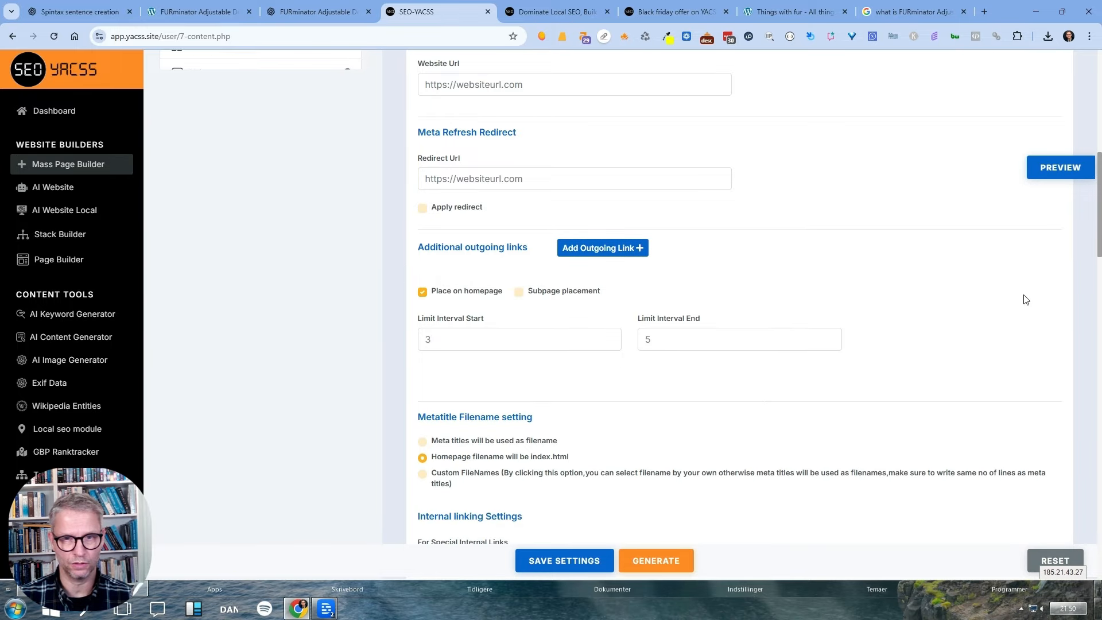
# Open the Header settings and choose "Claude outline prompt" as the outline prompt.
pyautogui.scroll(6, 519, 282)
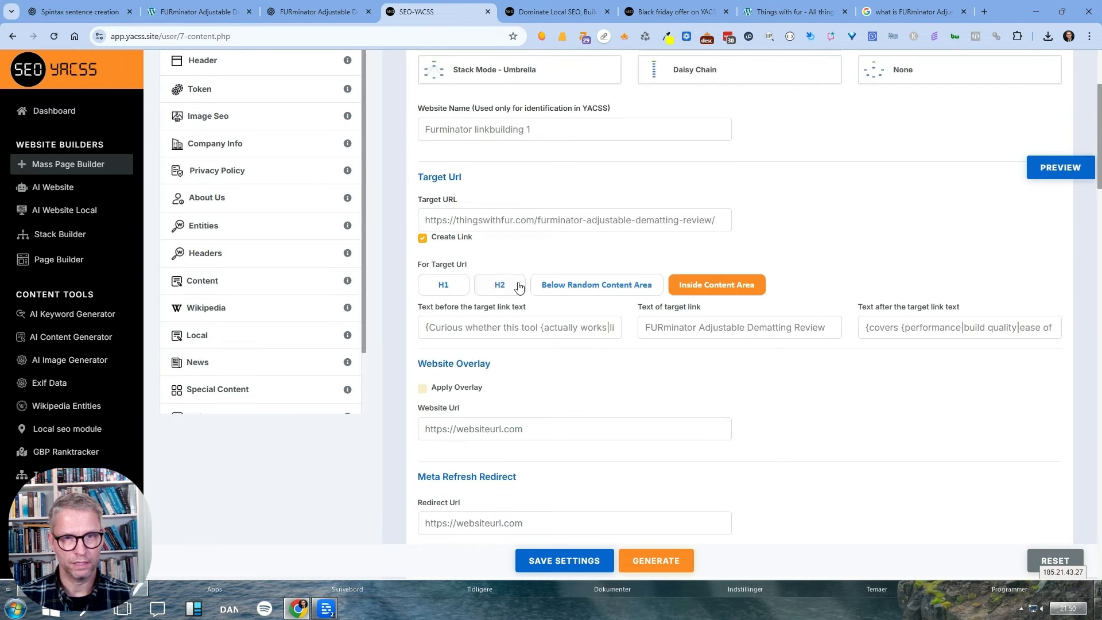
pyautogui.scroll(3, 519, 286)
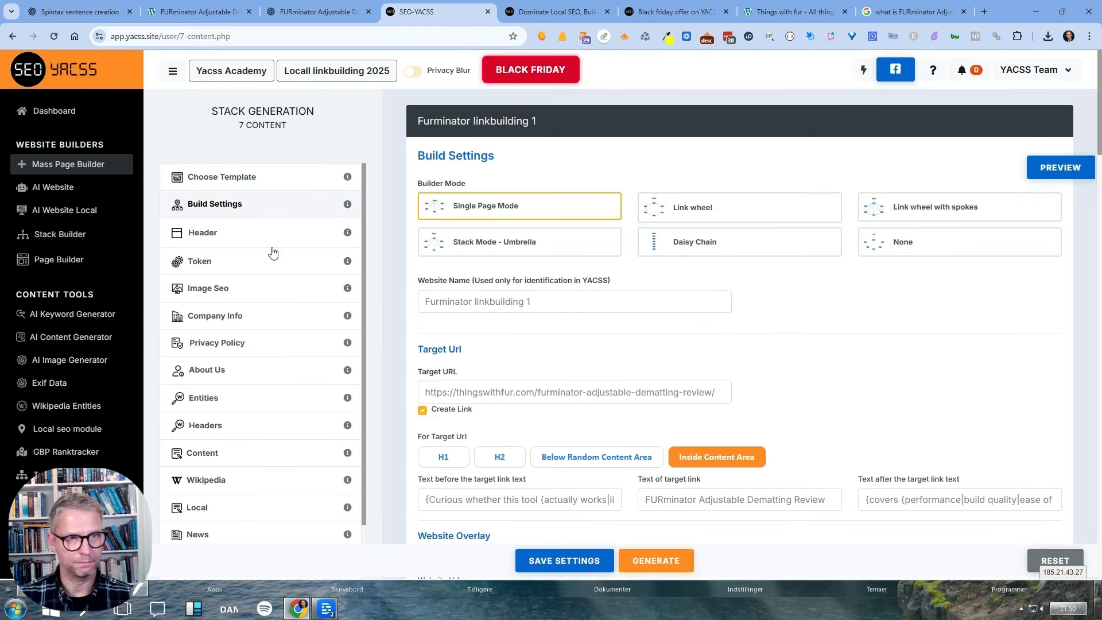
pyautogui.click(245, 237)
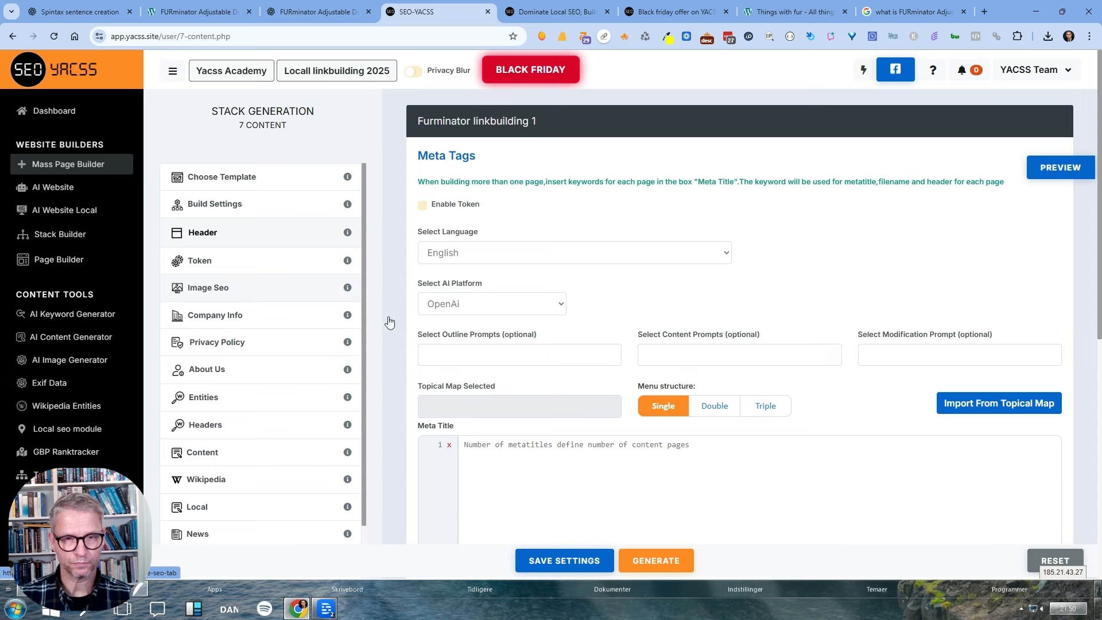
pyautogui.click(555, 352)
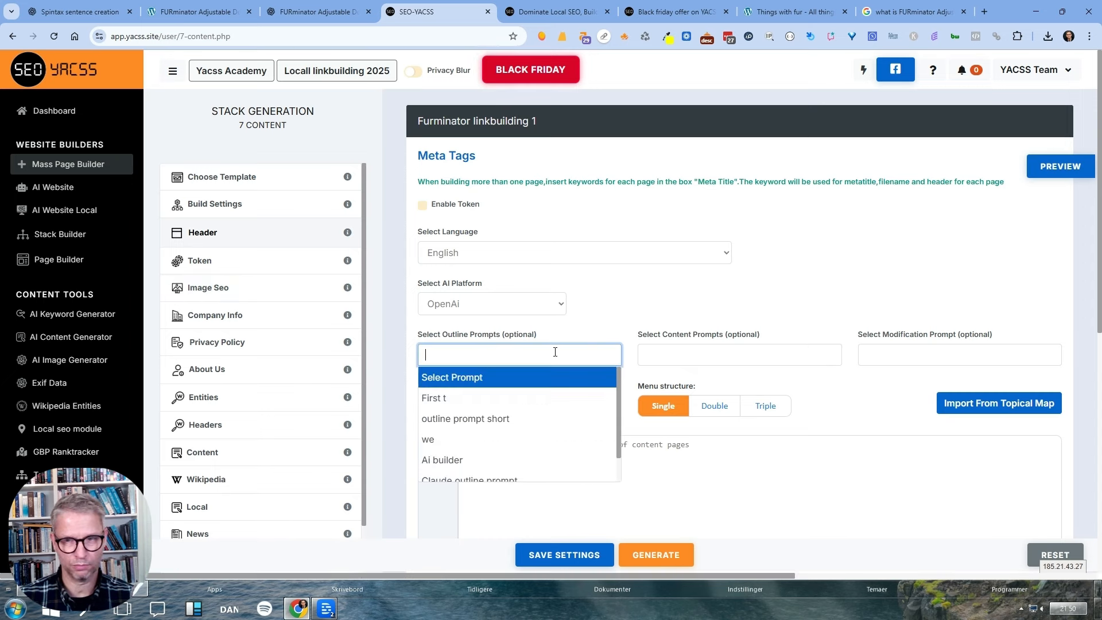
pyautogui.scroll(-1, 504, 475)
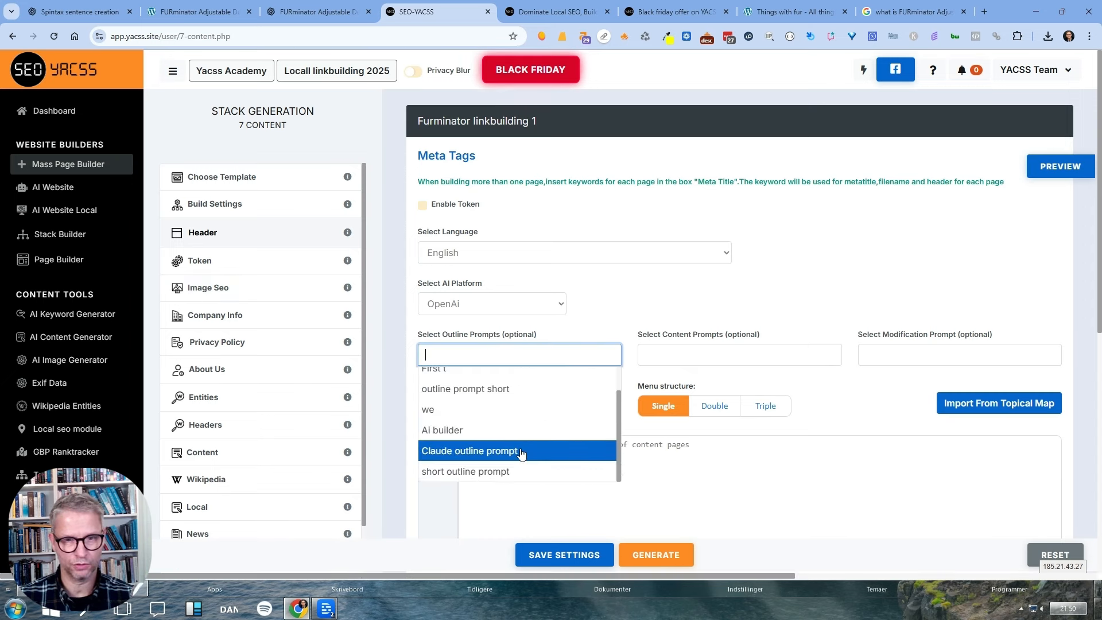
pyautogui.click(521, 453)
# Choose "The Human Prompt V2" as the content prompt and "bullit point list modification" as the modification prompt.
pyautogui.click(747, 354)
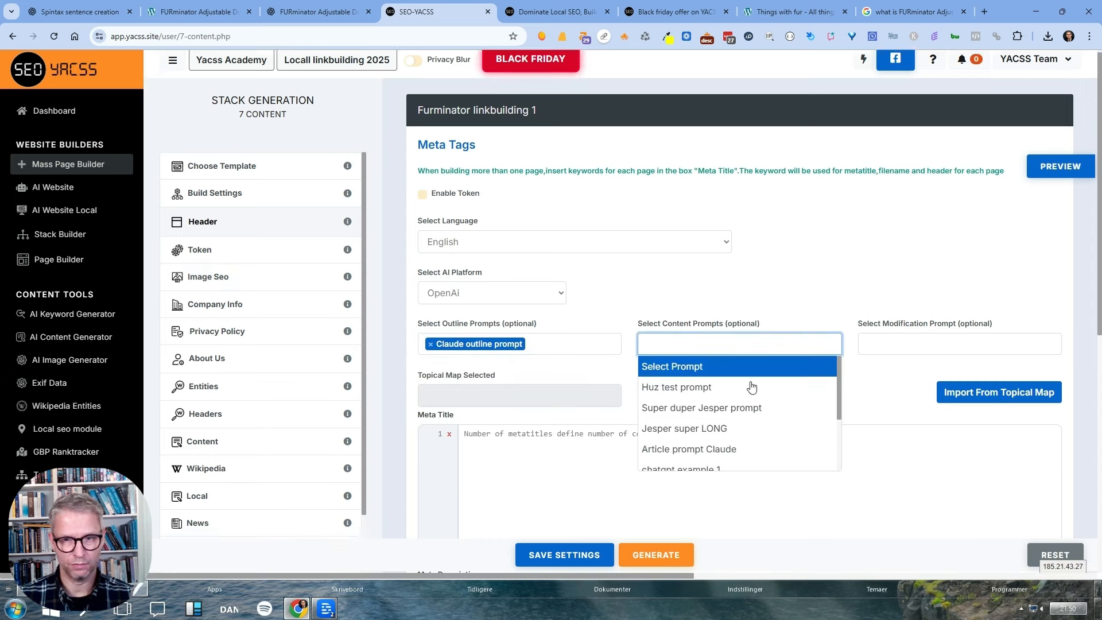
pyautogui.scroll(-8, 740, 367)
pyautogui.scroll(6, 747, 379)
pyautogui.scroll(2, 747, 379)
pyautogui.scroll(-3, 735, 436)
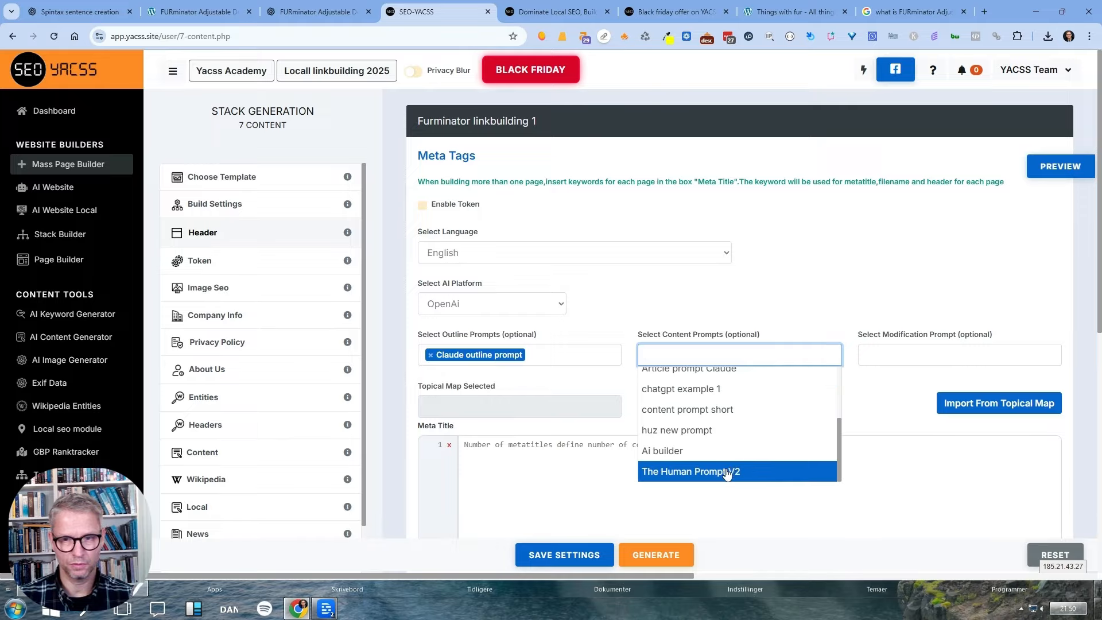
pyautogui.click(729, 471)
pyautogui.click(917, 359)
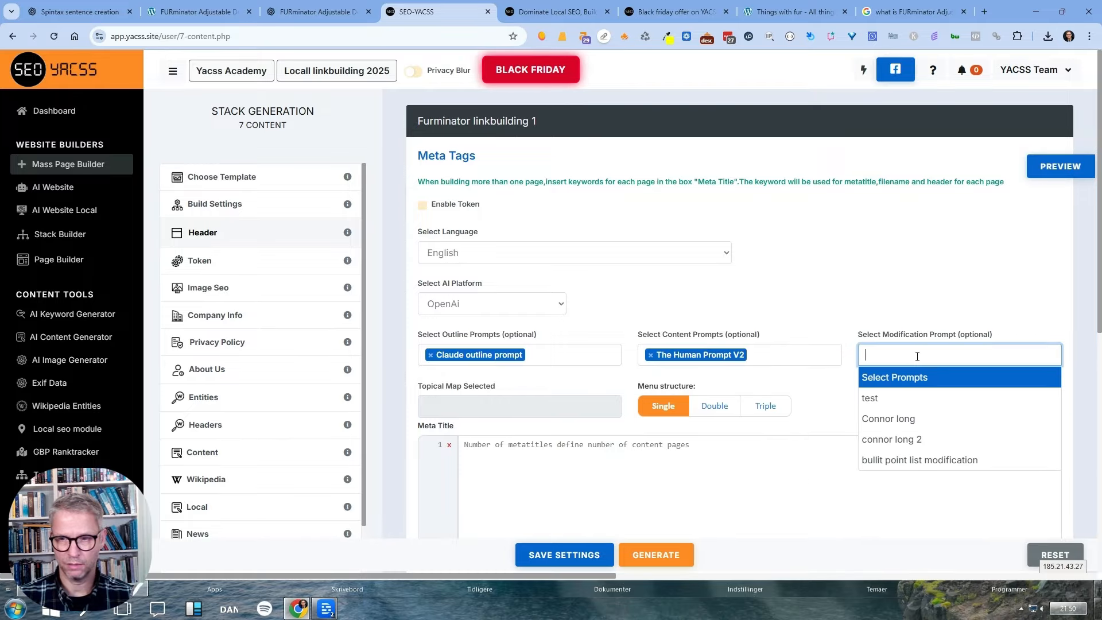
pyautogui.click(899, 459)
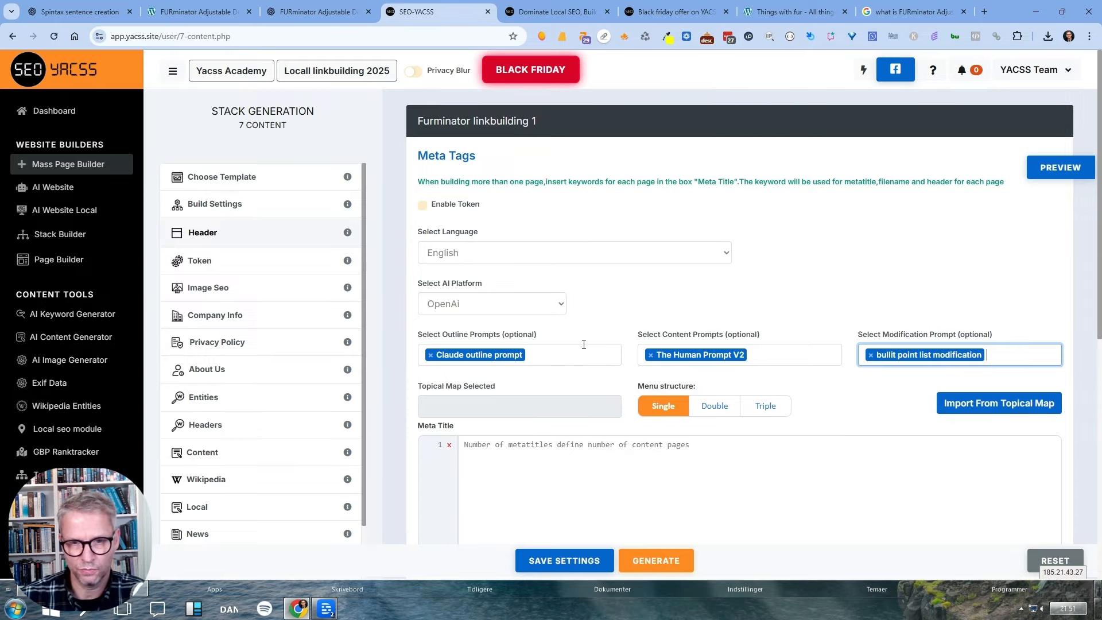
# Add "content prompt short" as a second content prompt and "outline prompt short" as a second outline prompt.
pyautogui.click(787, 351)
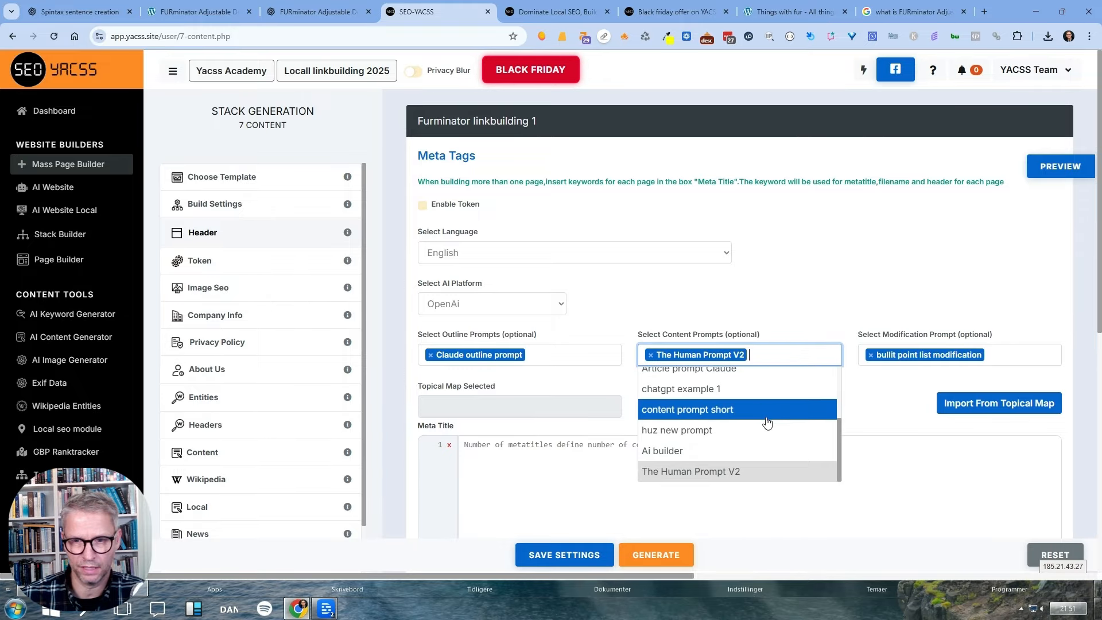
pyautogui.scroll(1, 741, 448)
pyautogui.scroll(-1, 736, 456)
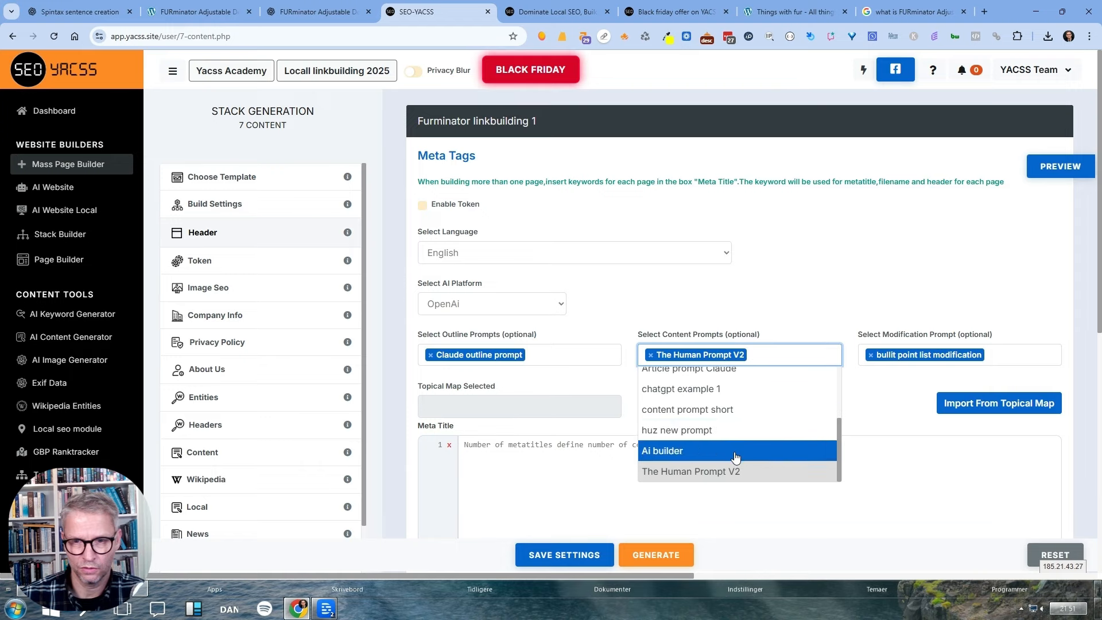
pyautogui.click(734, 411)
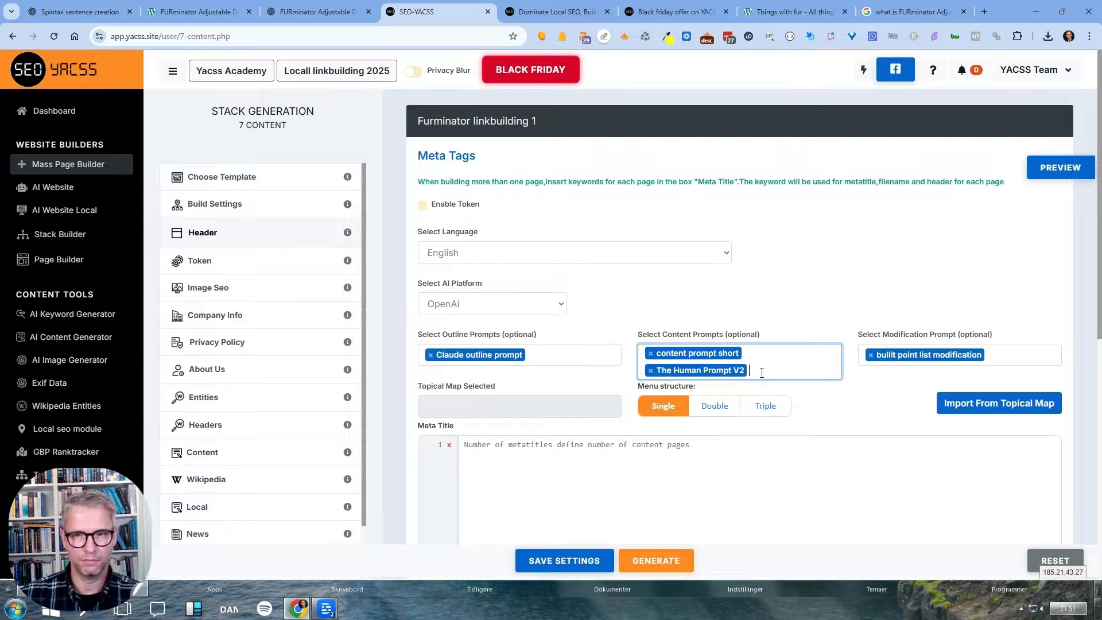
pyautogui.click(569, 355)
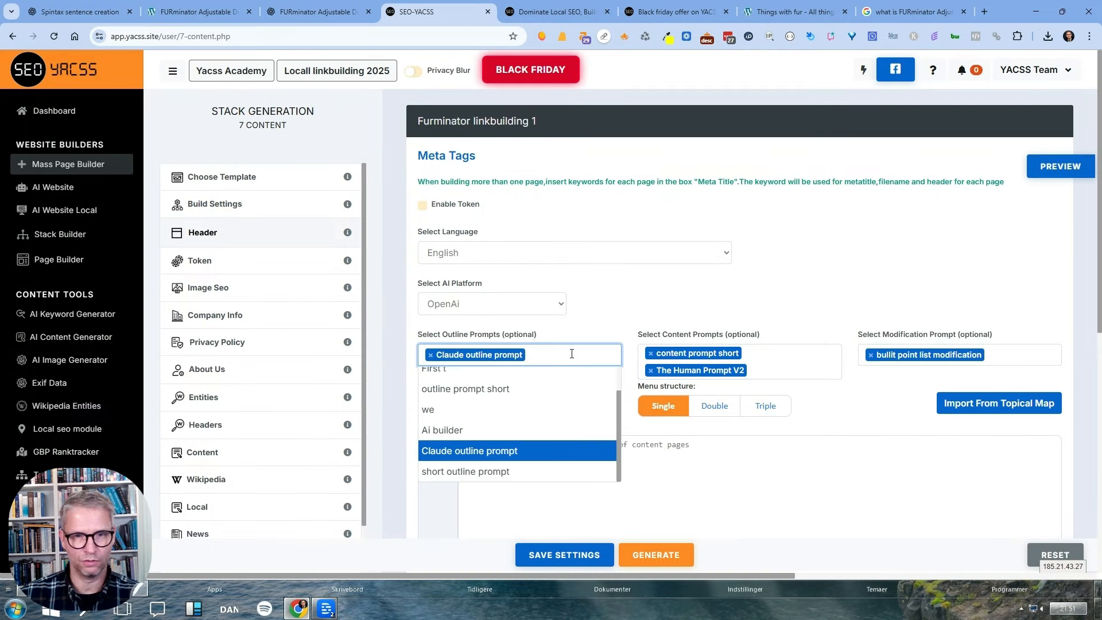
pyautogui.click(548, 392)
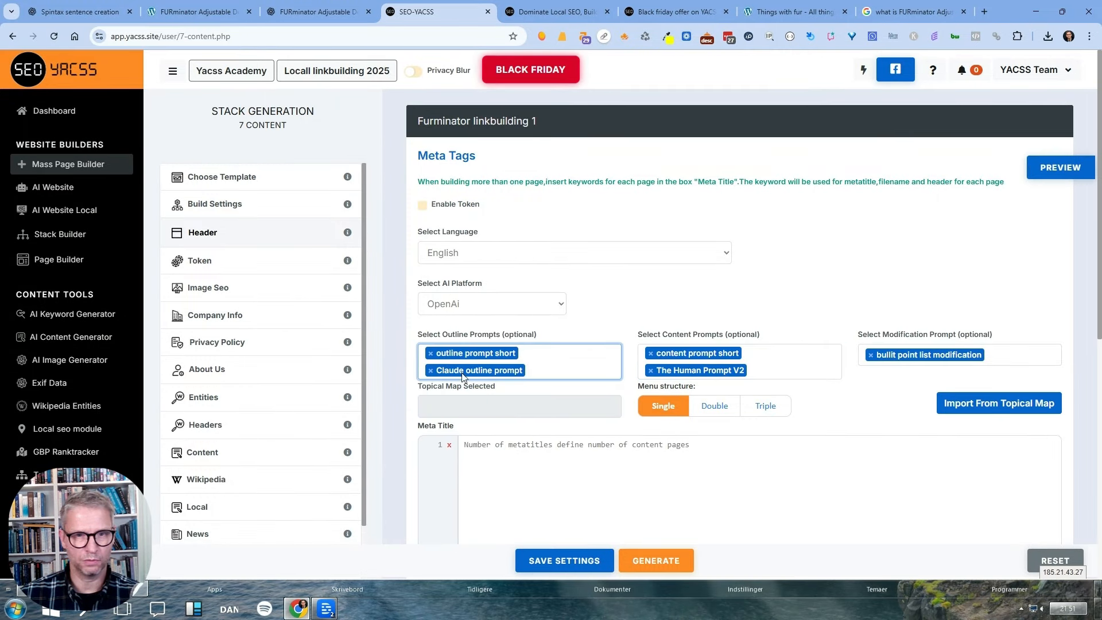
# Remove "outline prompt short" from the selected outline prompts.
pyautogui.click(431, 353)
pyautogui.click(692, 293)
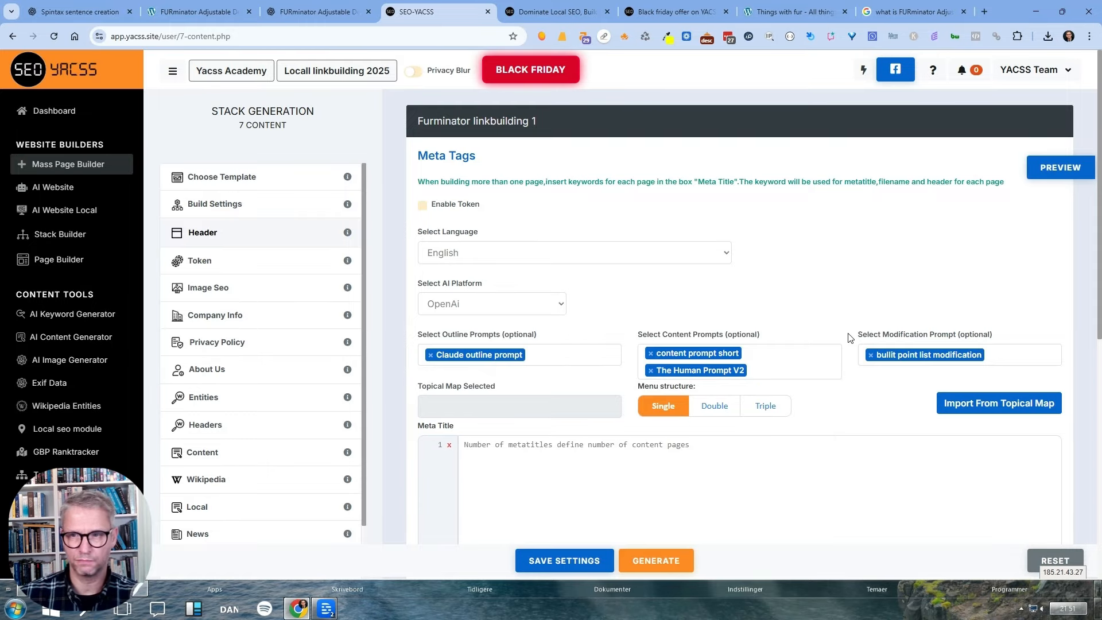
pyautogui.moveTo(1004, 338); pyautogui.dragTo(929, 336)
pyautogui.click(854, 292)
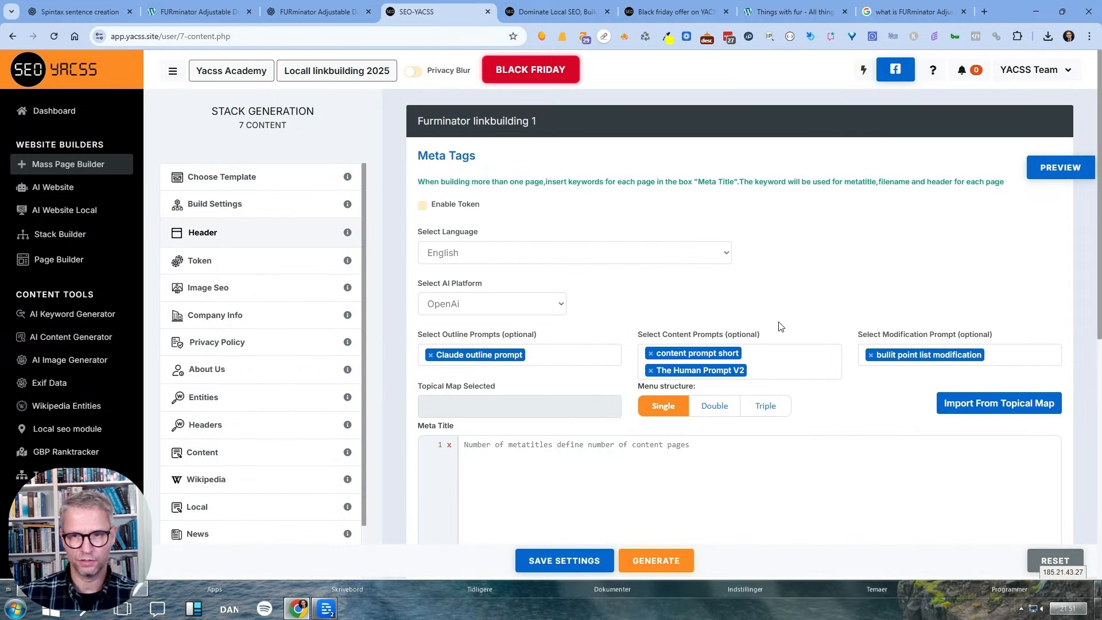
# Import the "Benefits of Regular Dog Grooming" topic from the topical map into the meta titles, using the default blog titles output mode.
pyautogui.scroll(-2, 754, 399)
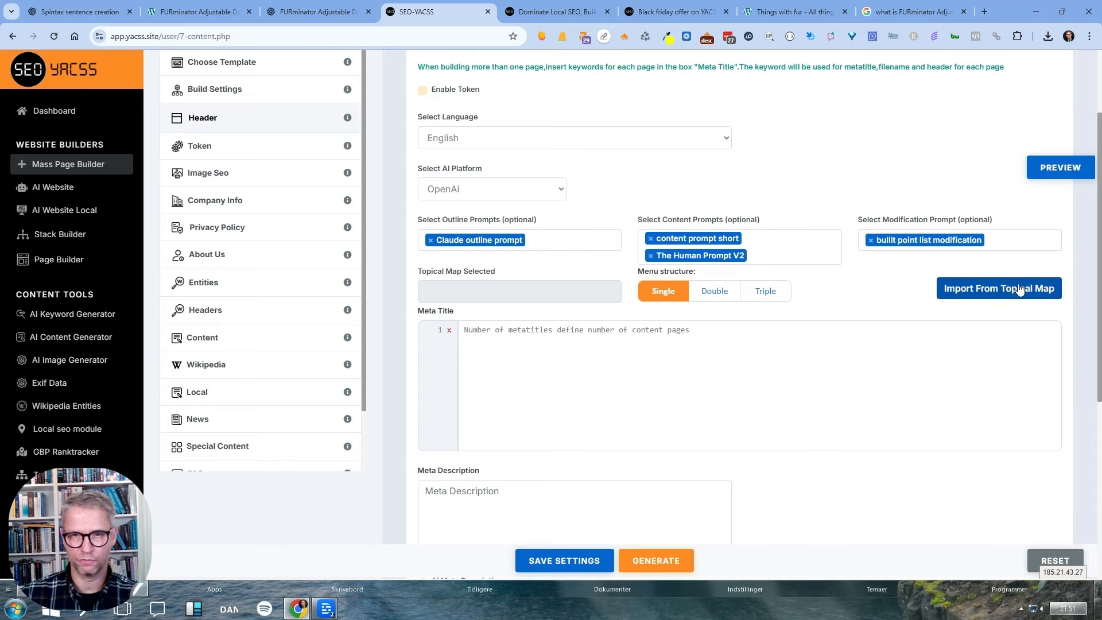
pyautogui.click(1020, 289)
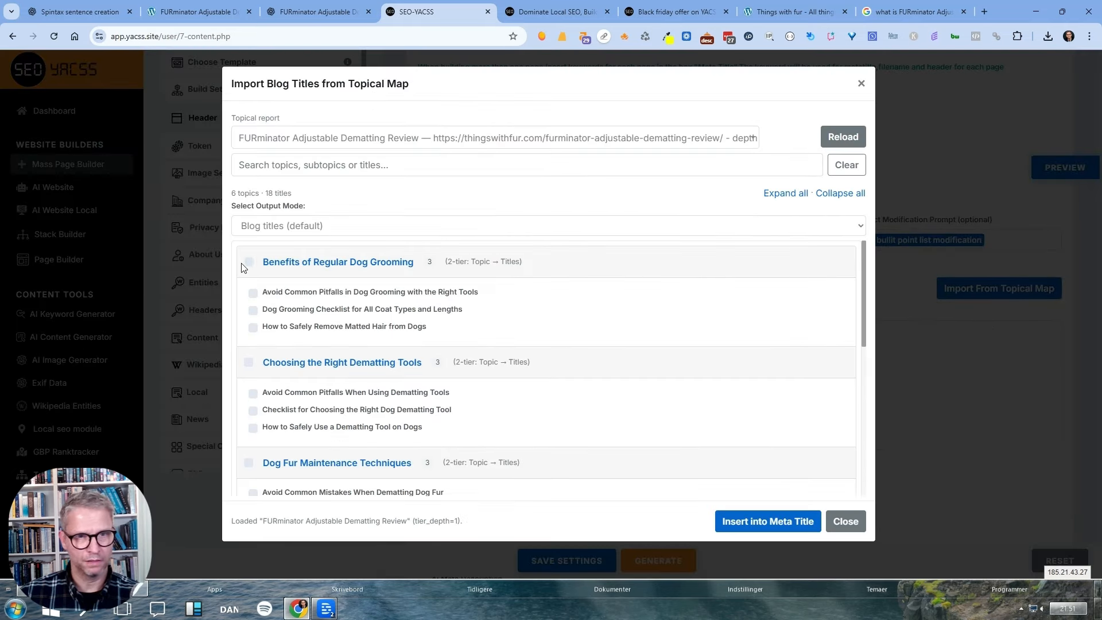
pyautogui.click(323, 226)
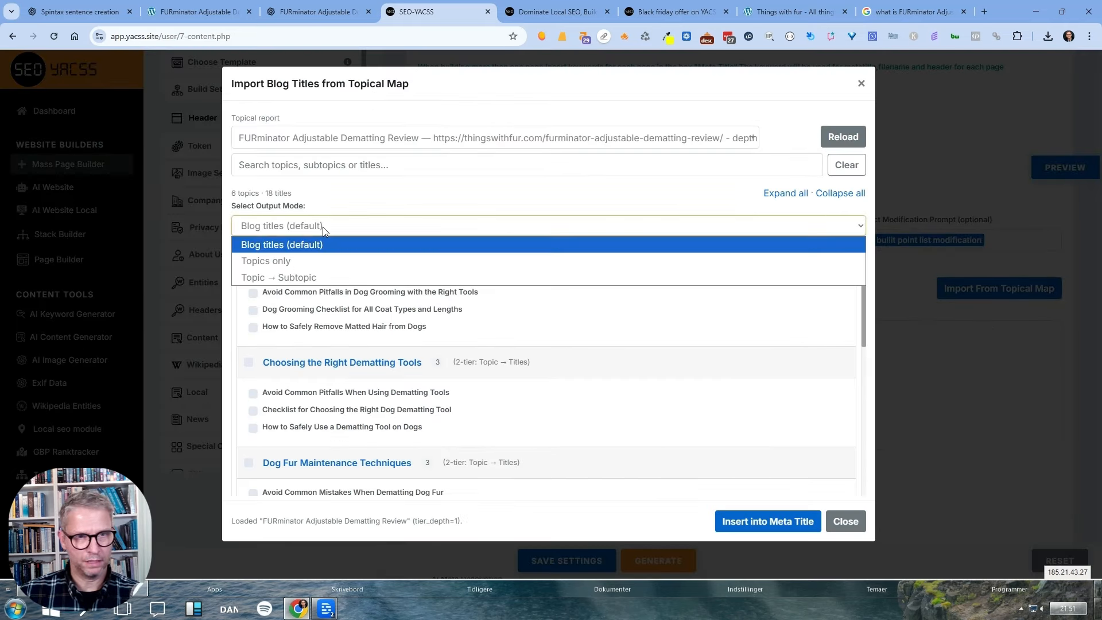
pyautogui.click(323, 226)
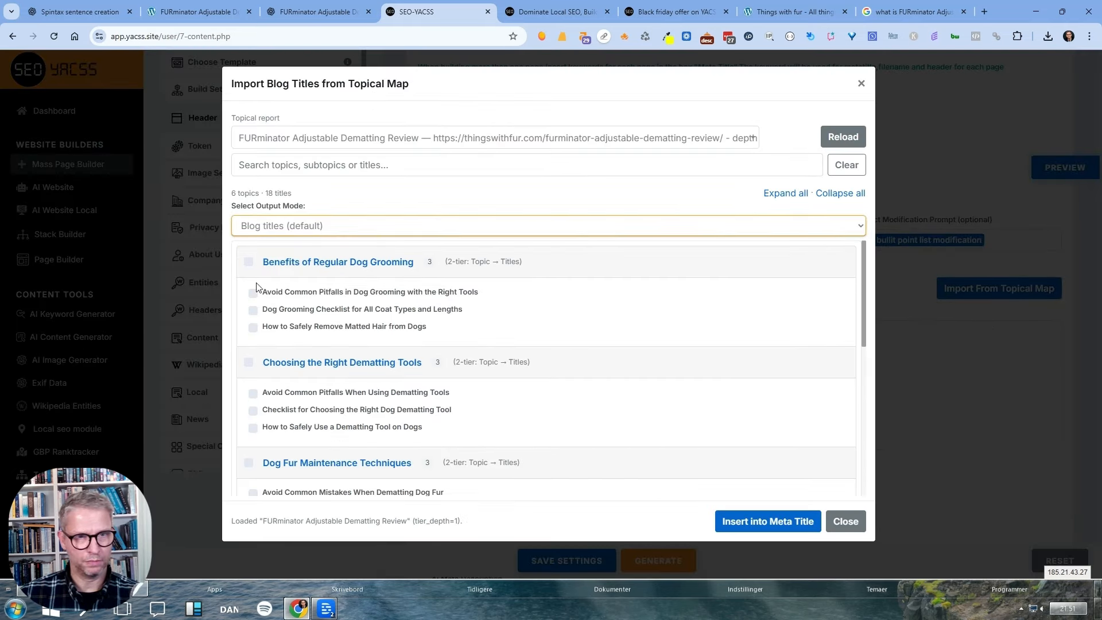
pyautogui.click(249, 261)
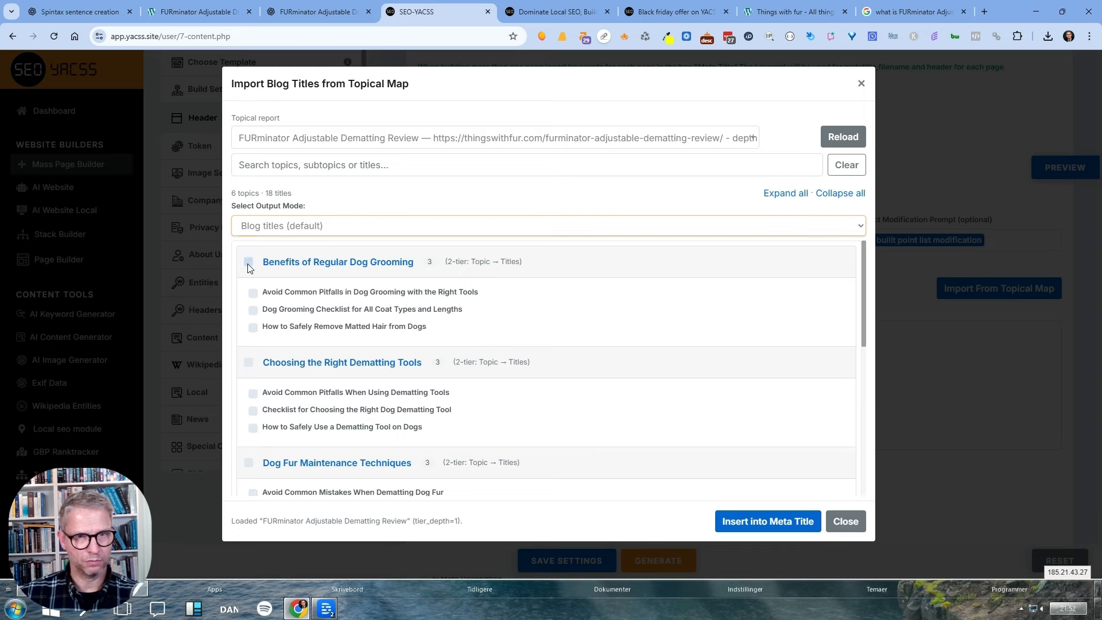
pyautogui.click(791, 530)
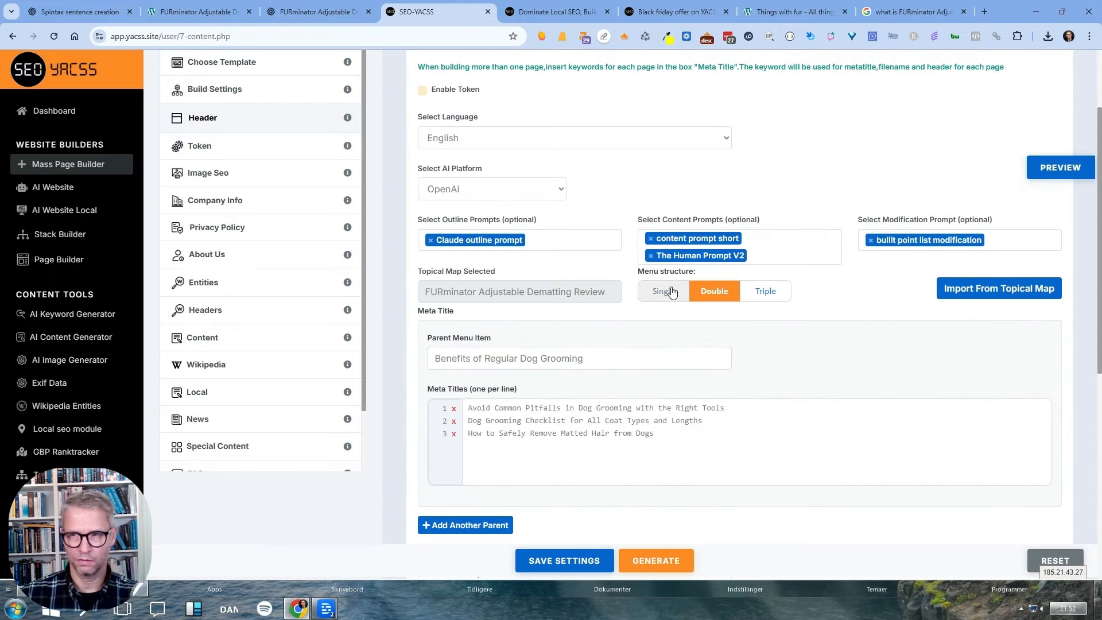
# Preview the page and check the "Benefits of Regular Dog Grooming" dropdown in its navigation, returning to the project settings.
pyautogui.click(1061, 167)
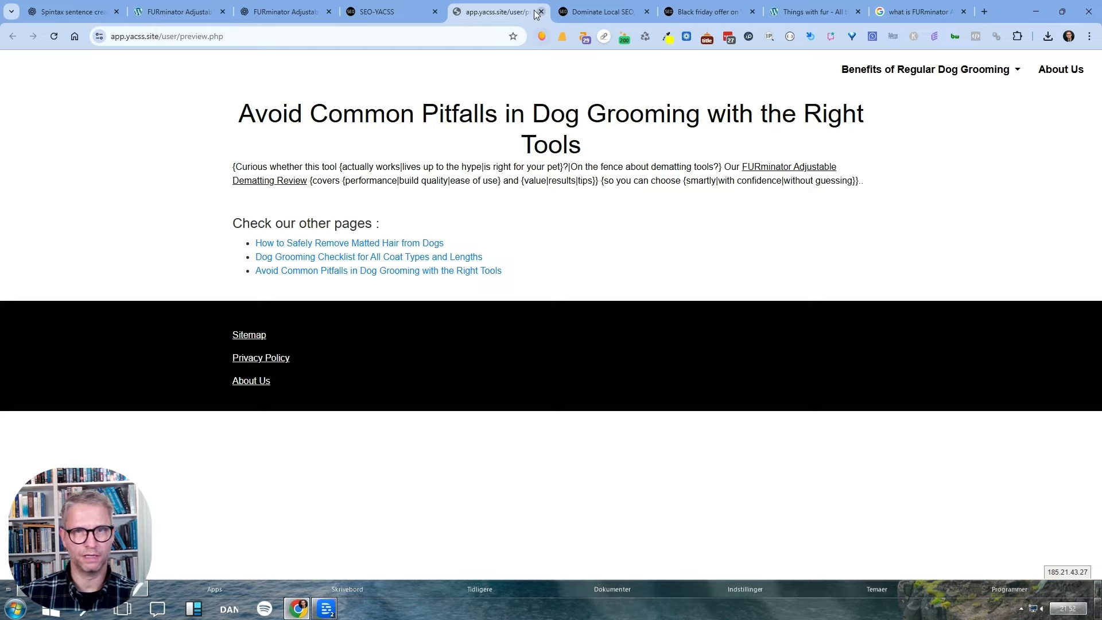
pyautogui.click(947, 73)
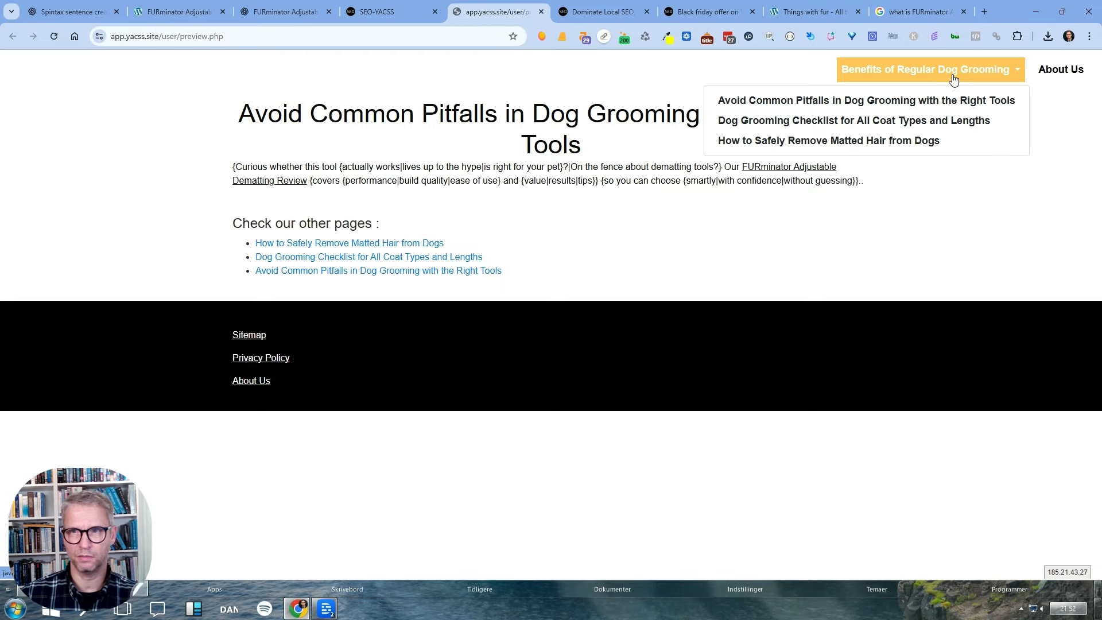
pyautogui.click(947, 74)
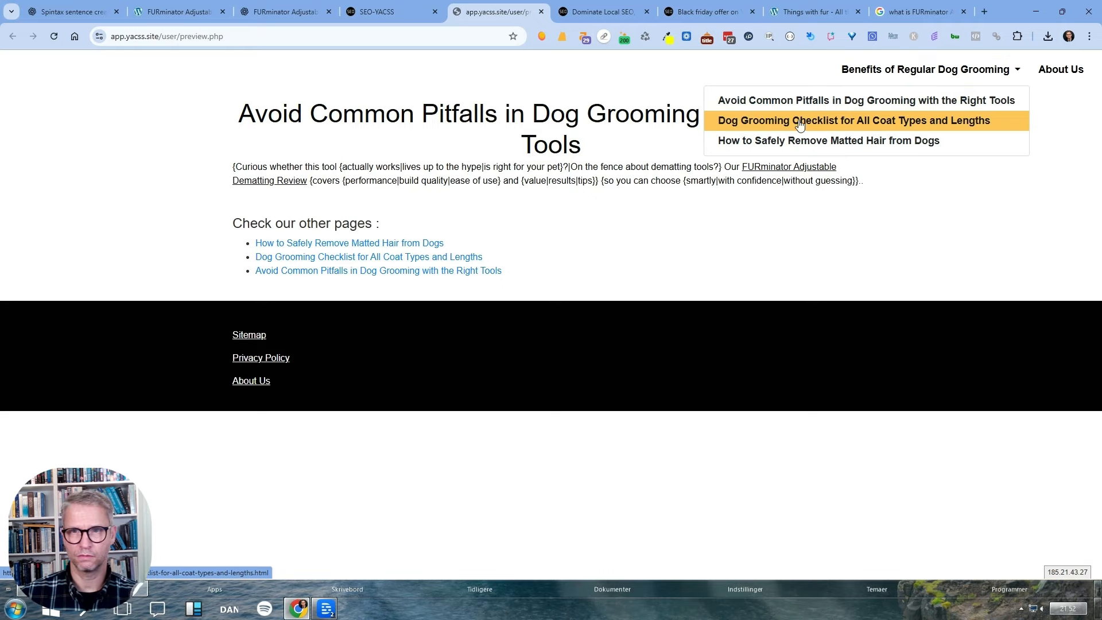
pyautogui.click(345, 7)
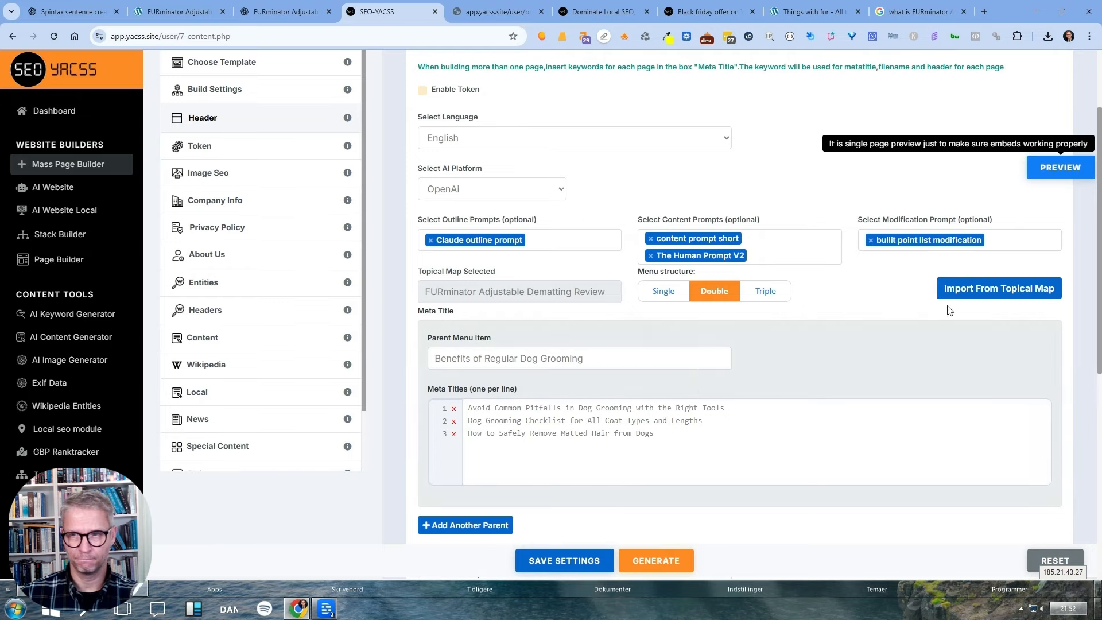
# Import "Benefits of Regular Dog Grooming" and "Choosing the Right Dematting Tools" from the topical map, excluding "How to Safely Use a Dematting Tool on Dogs".
pyautogui.click(989, 294)
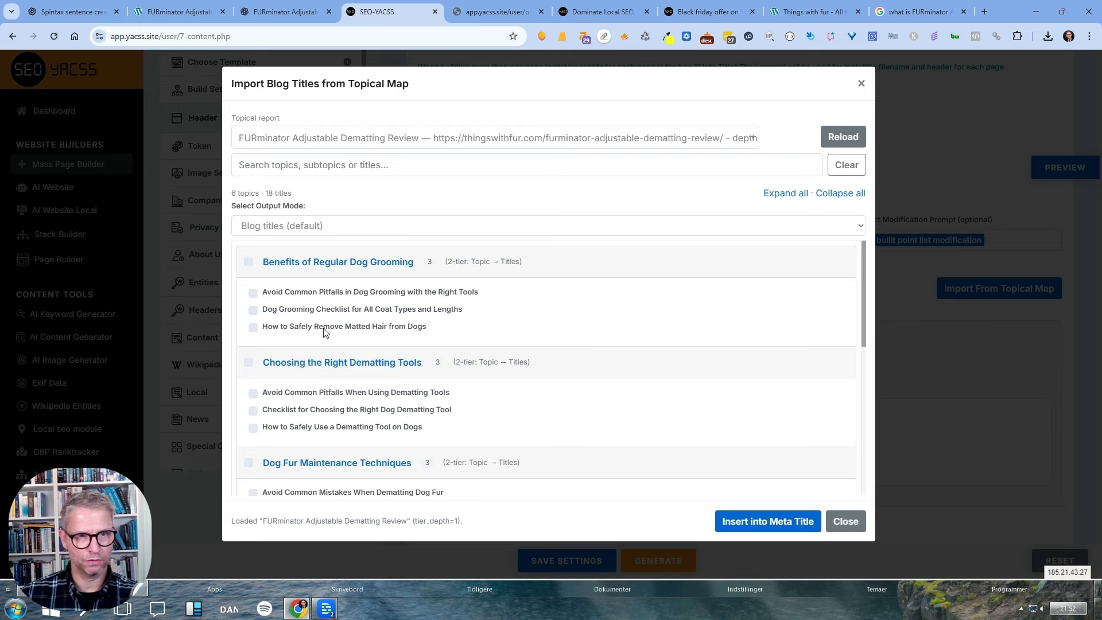
pyautogui.click(249, 263)
pyautogui.click(248, 364)
pyautogui.click(253, 428)
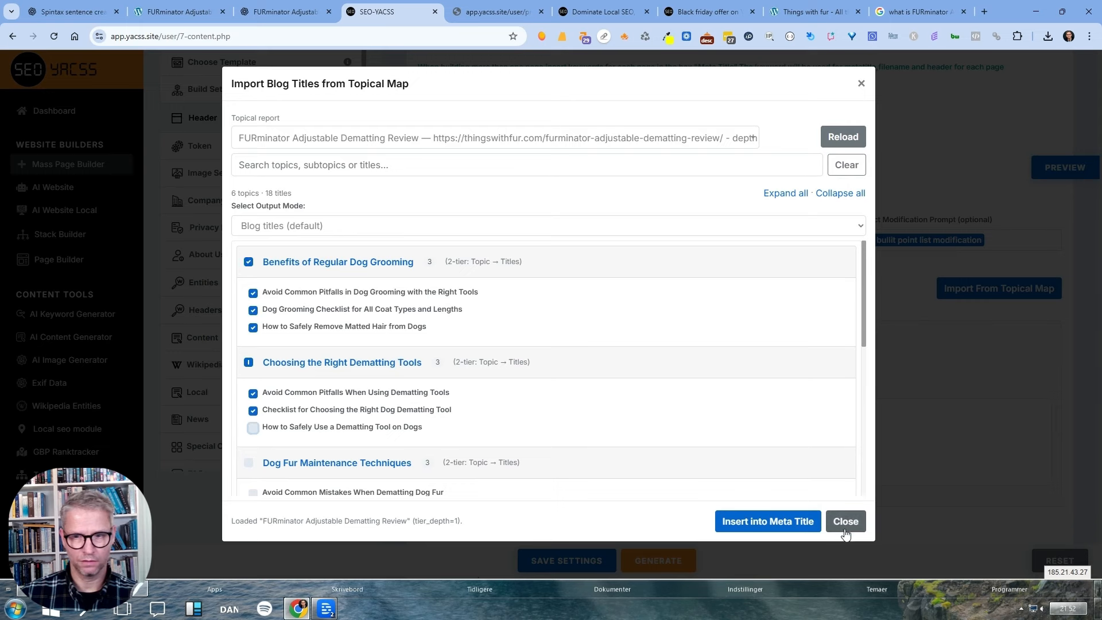
pyautogui.click(785, 530)
pyautogui.scroll(-1, 787, 425)
pyautogui.scroll(-5, 788, 424)
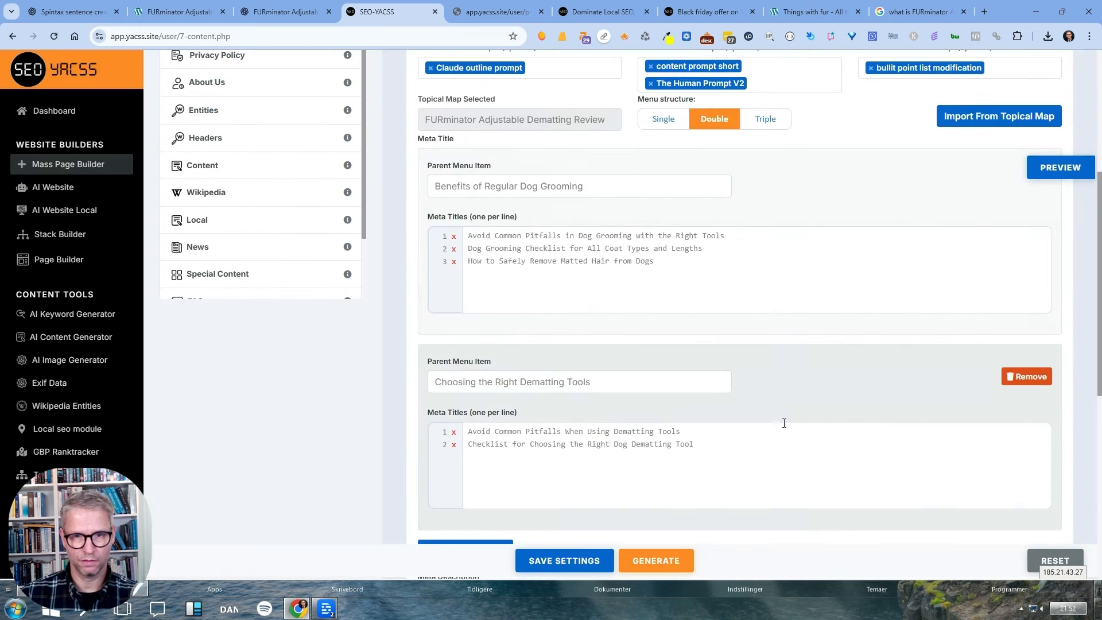
# Set the menu structure to Single and preview the page's navigation, including its More menu.
pyautogui.scroll(7, 787, 425)
pyautogui.click(650, 293)
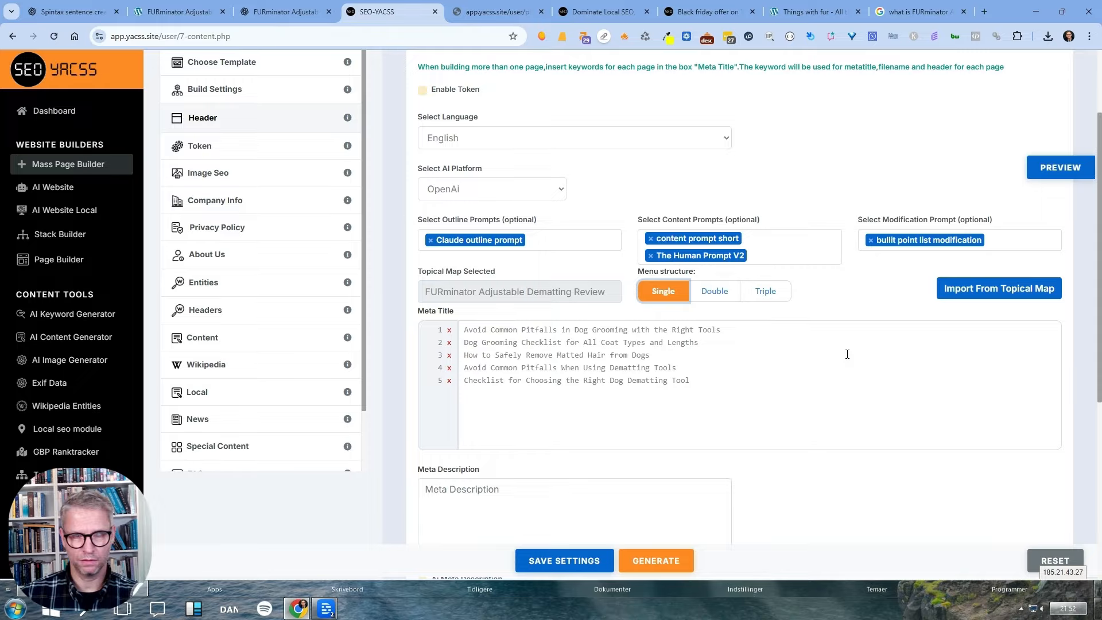
pyautogui.click(1068, 167)
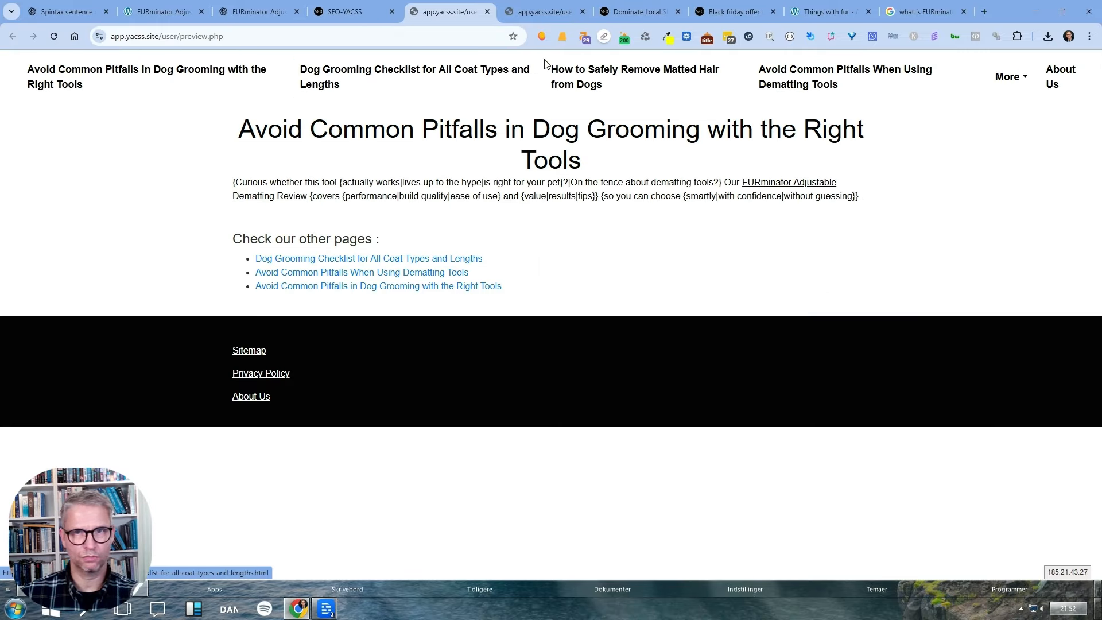
pyautogui.click(1021, 82)
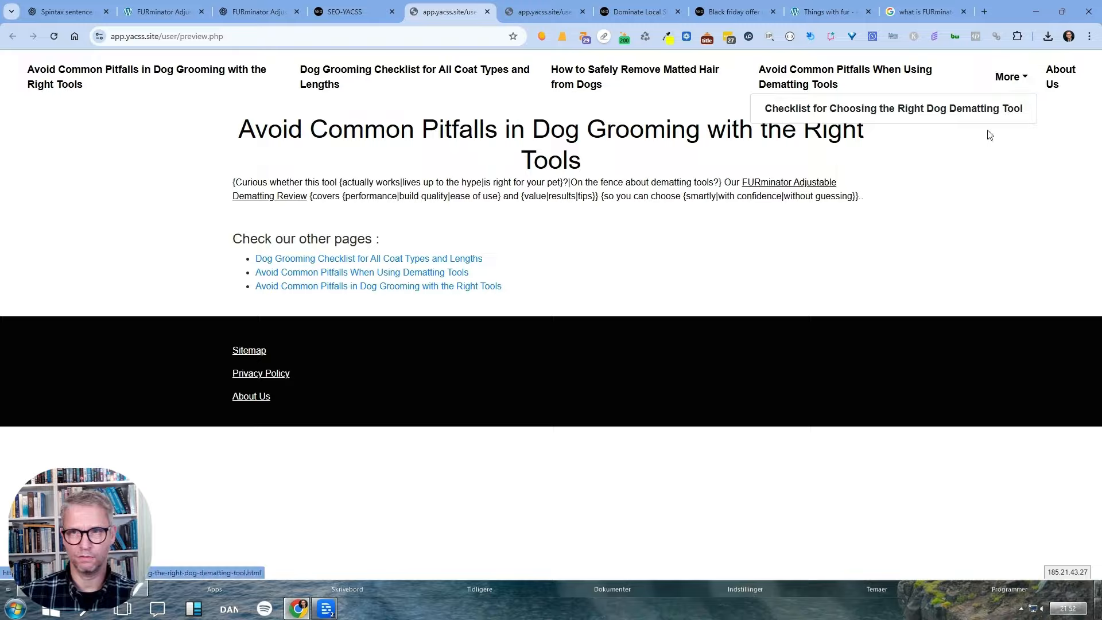
pyautogui.click(360, 17)
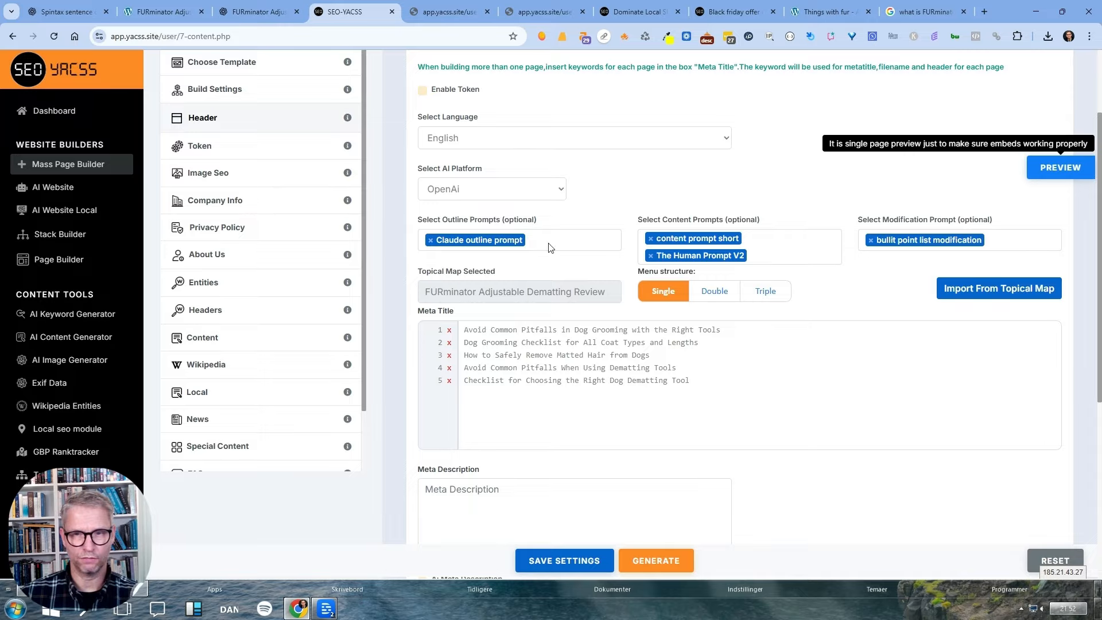
# In the Image Seo settings, enable content images behind content (Parallax) and over left/right of content, leaving images between content off.
pyautogui.scroll(-5, 831, 370)
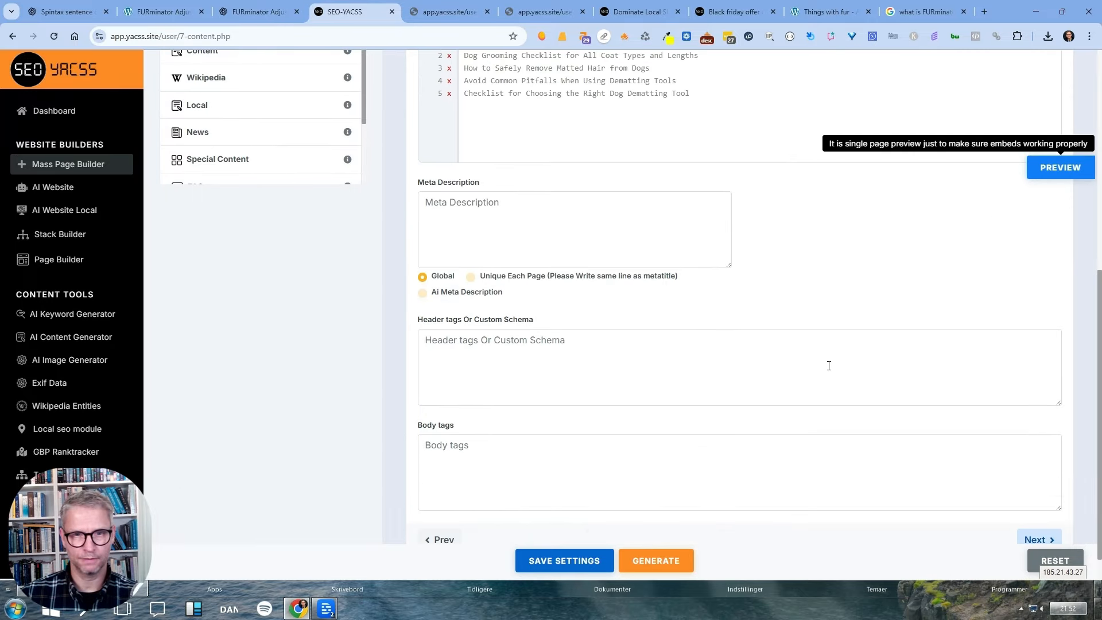
pyautogui.scroll(5, 828, 364)
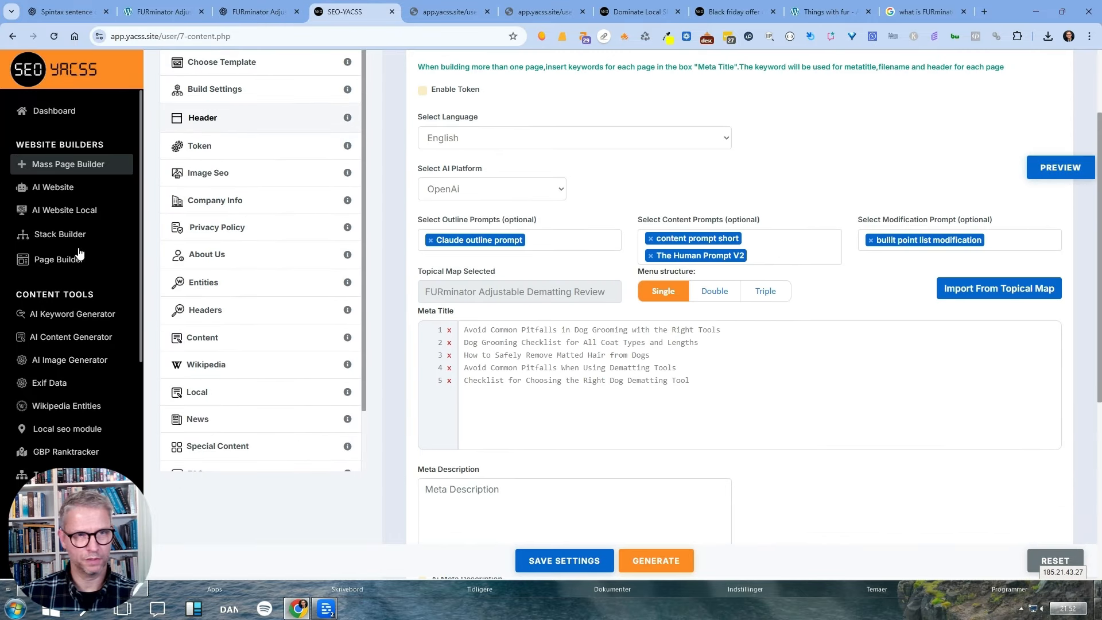
pyautogui.scroll(2, 233, 299)
pyautogui.click(233, 292)
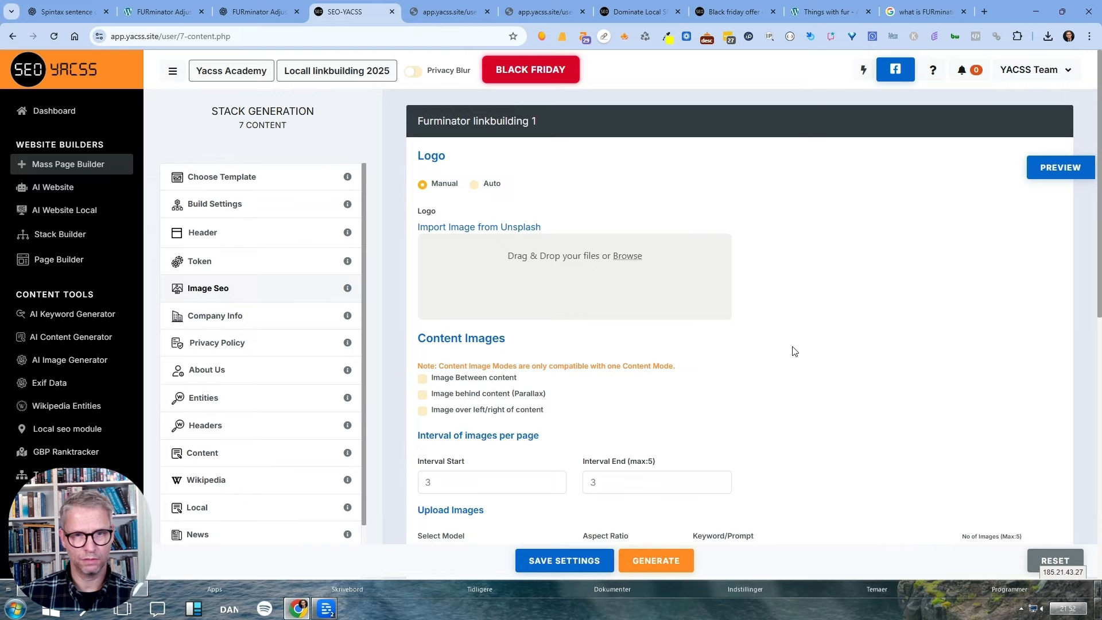
pyautogui.click(424, 382)
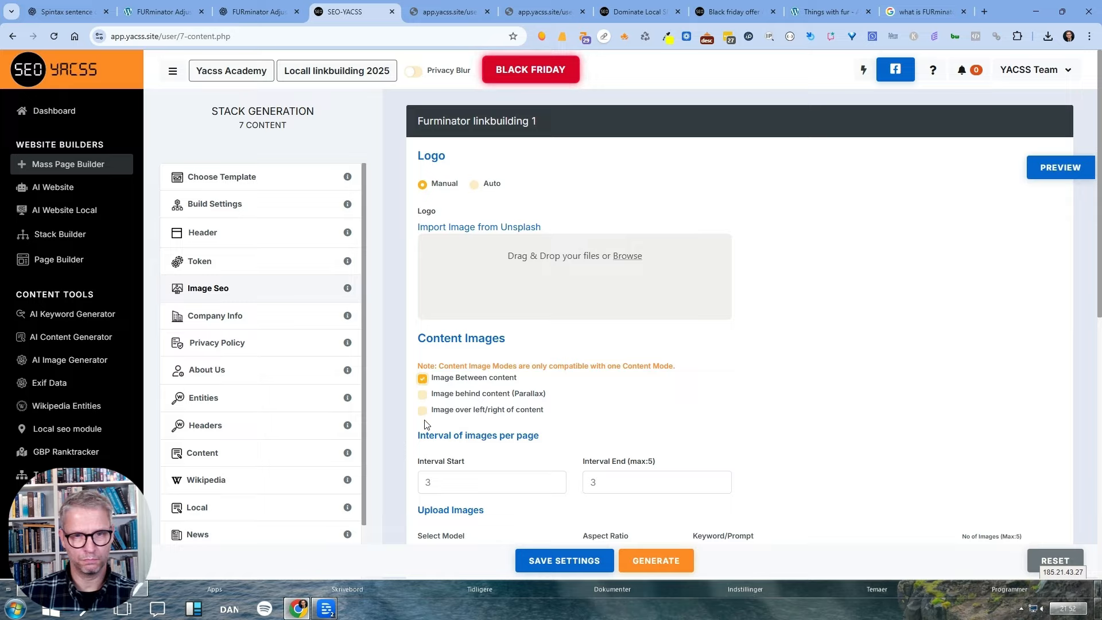
pyautogui.click(424, 396)
pyautogui.click(425, 413)
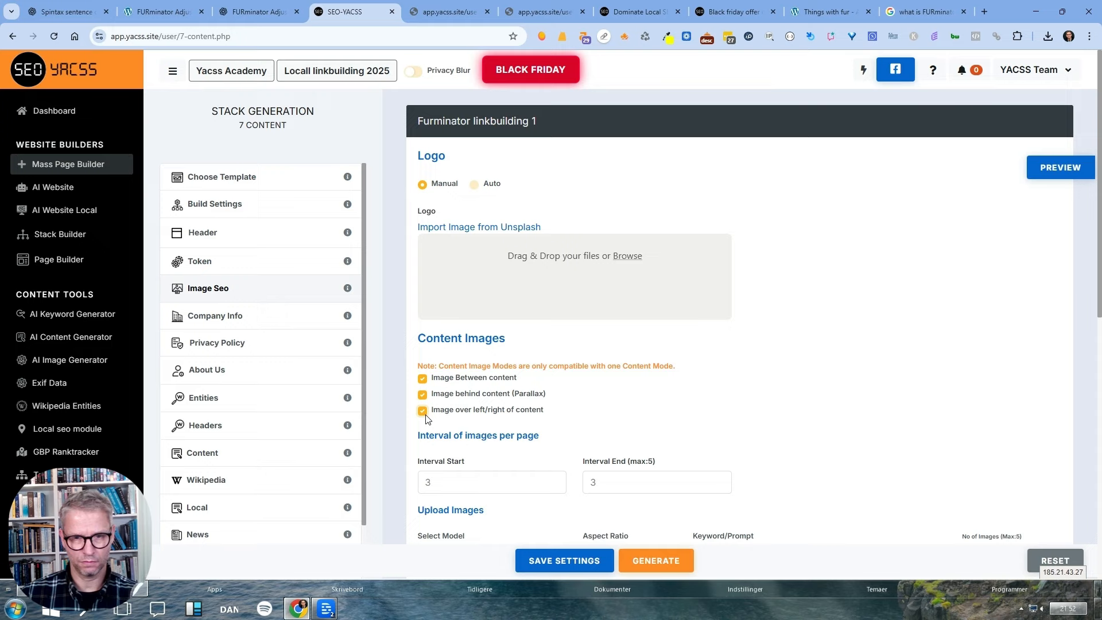
pyautogui.click(423, 381)
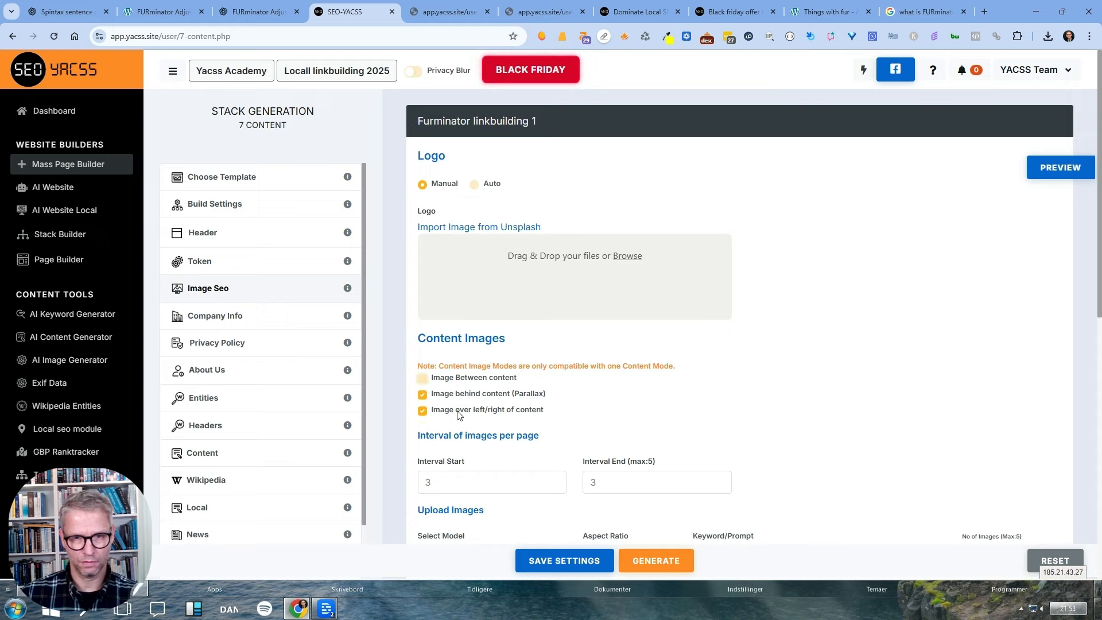
# Look through the available AI image models for generating content images.
pyautogui.scroll(-3, 704, 386)
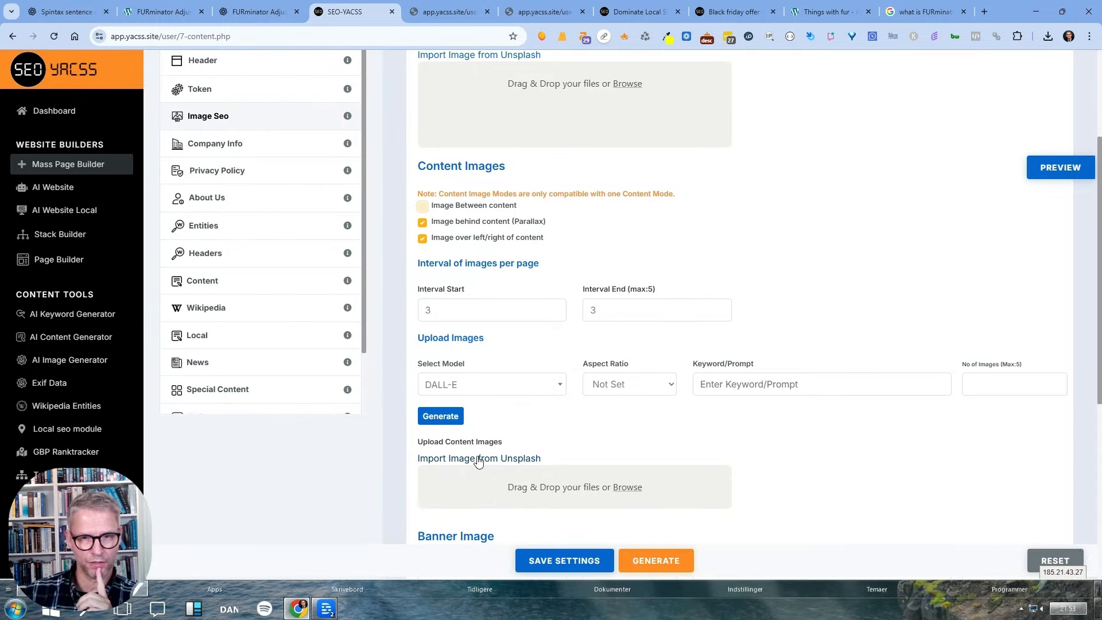
pyautogui.click(494, 392)
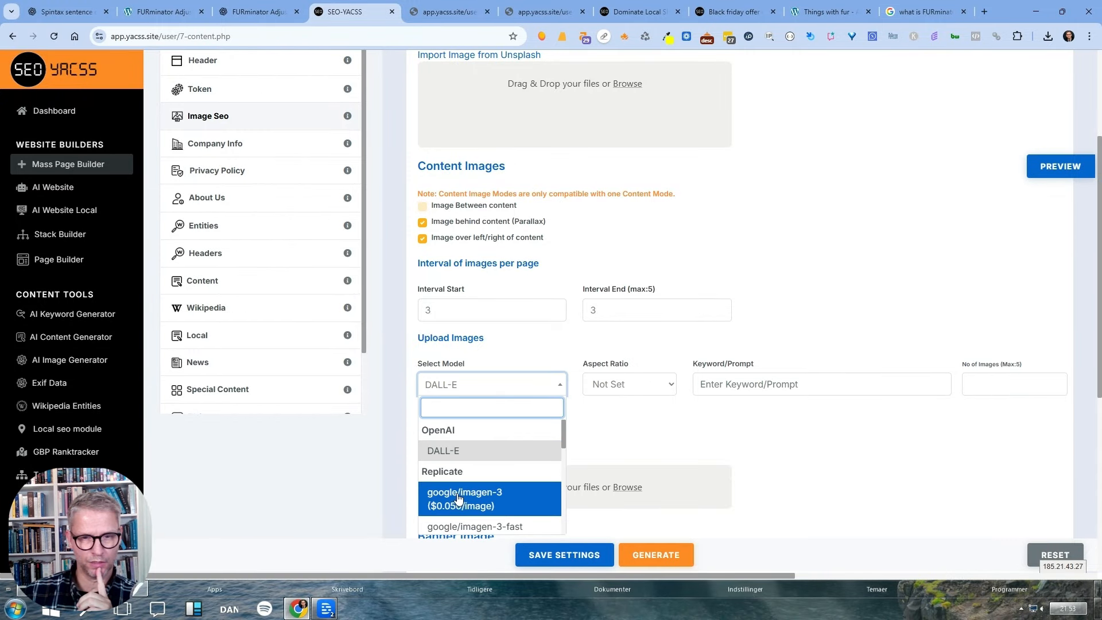
pyautogui.click(704, 469)
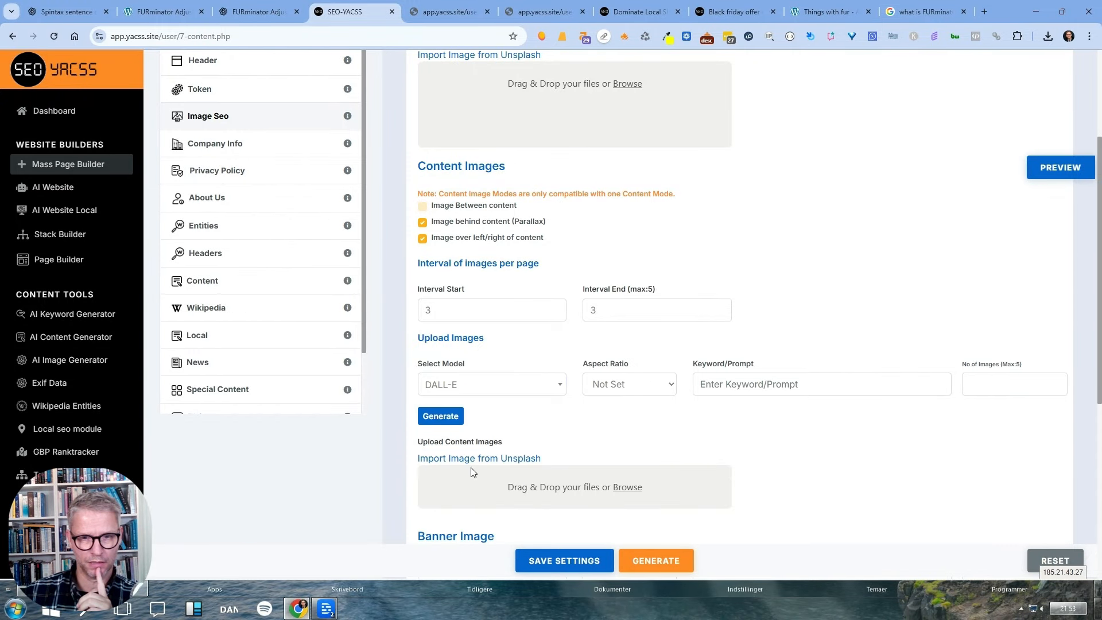
# Import two landscape Unsplash images for "dog" as top banner images: the running white dog and the black-and-white spotted dog.
pyautogui.scroll(-5, 478, 466)
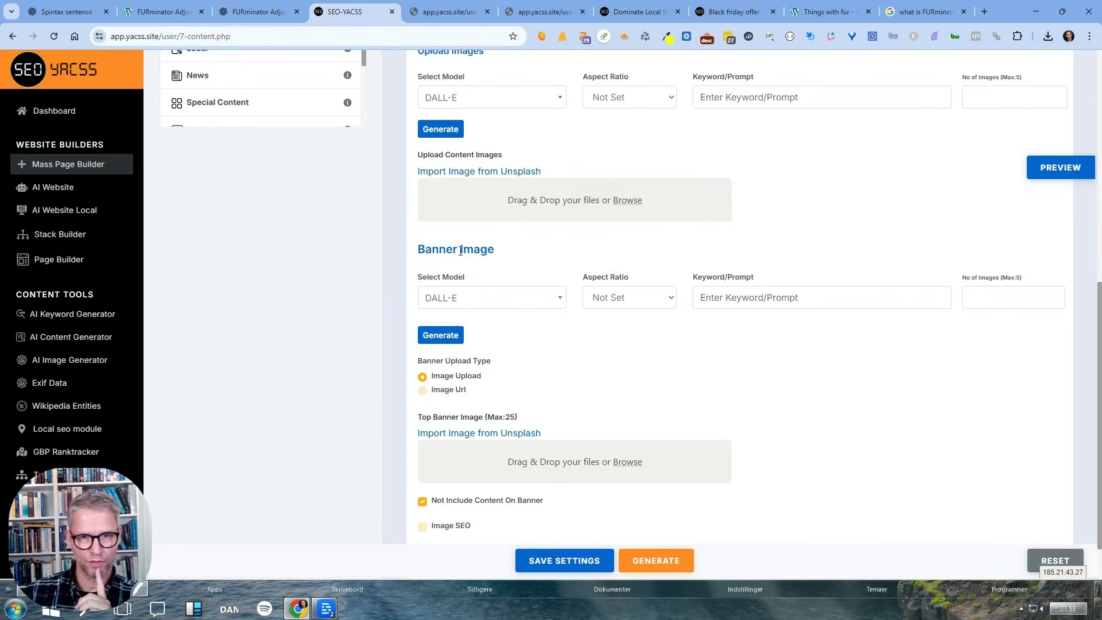
pyautogui.click(484, 434)
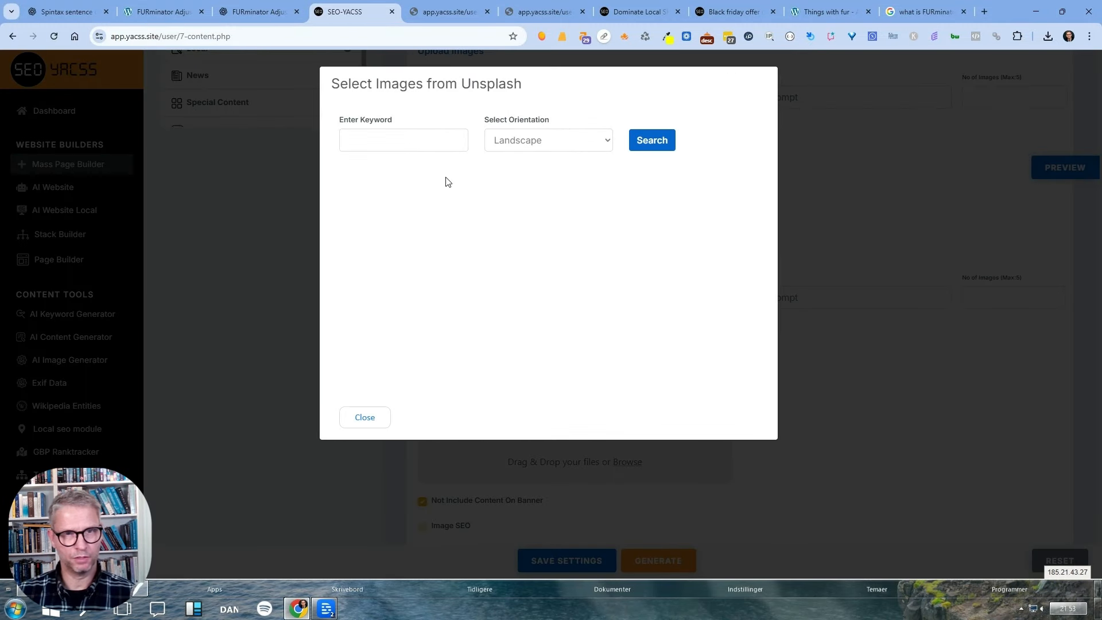
pyautogui.write('dog')
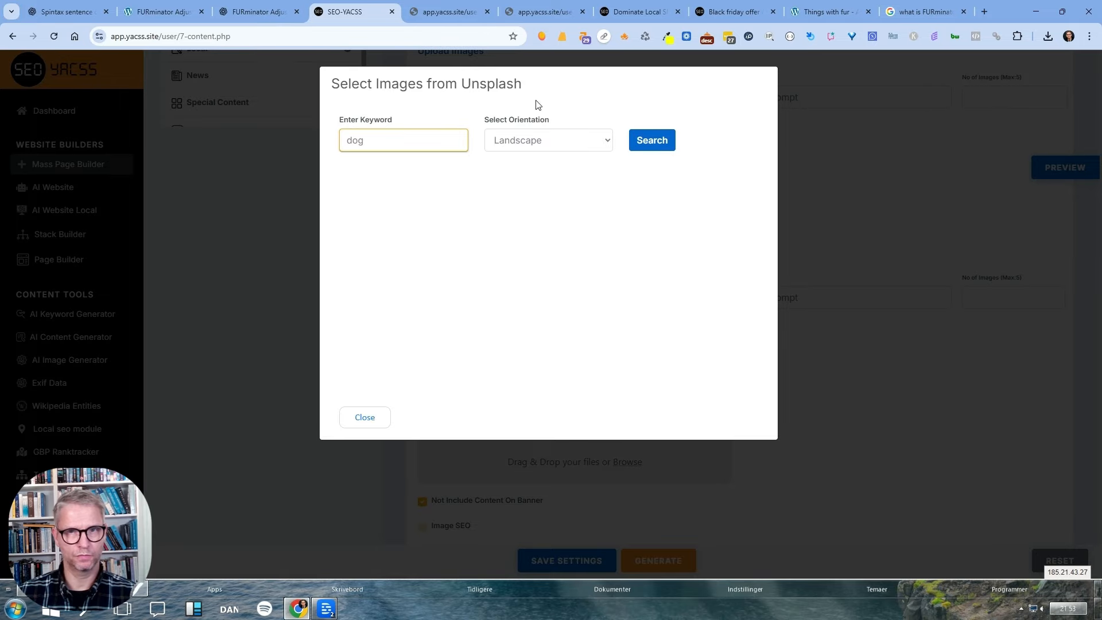
pyautogui.click(651, 144)
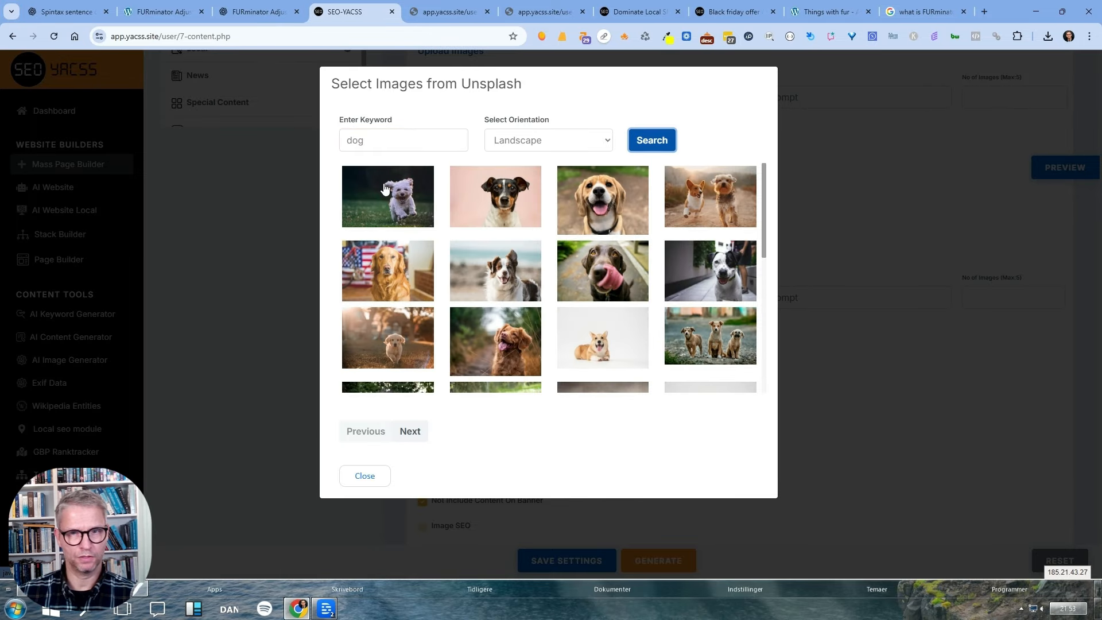
pyautogui.click(467, 203)
pyautogui.scroll(-3, 525, 467)
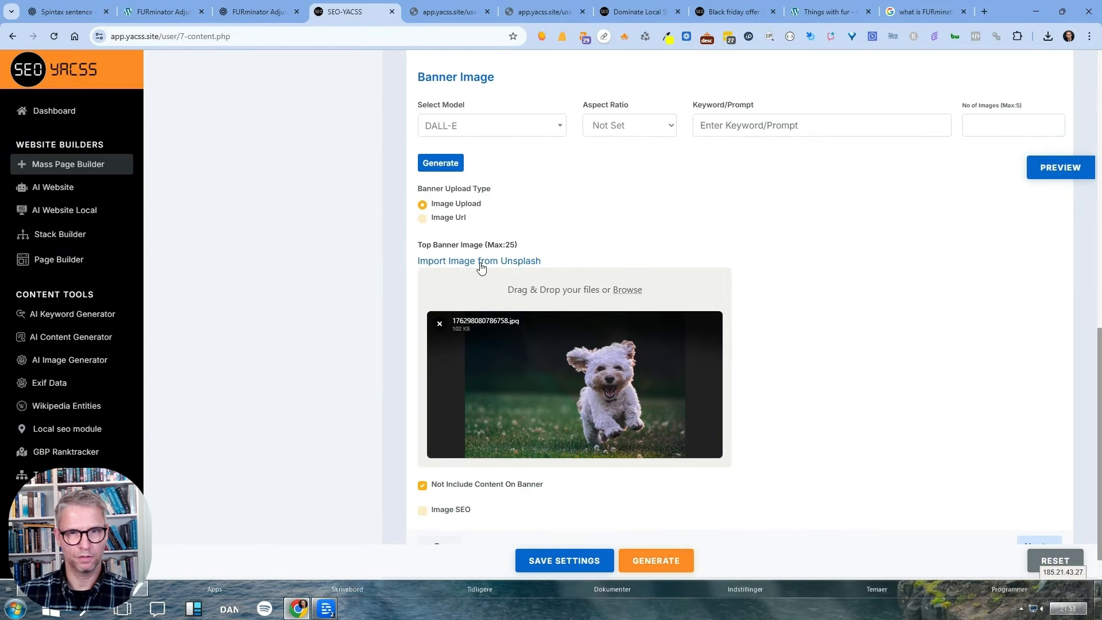
pyautogui.click(481, 262)
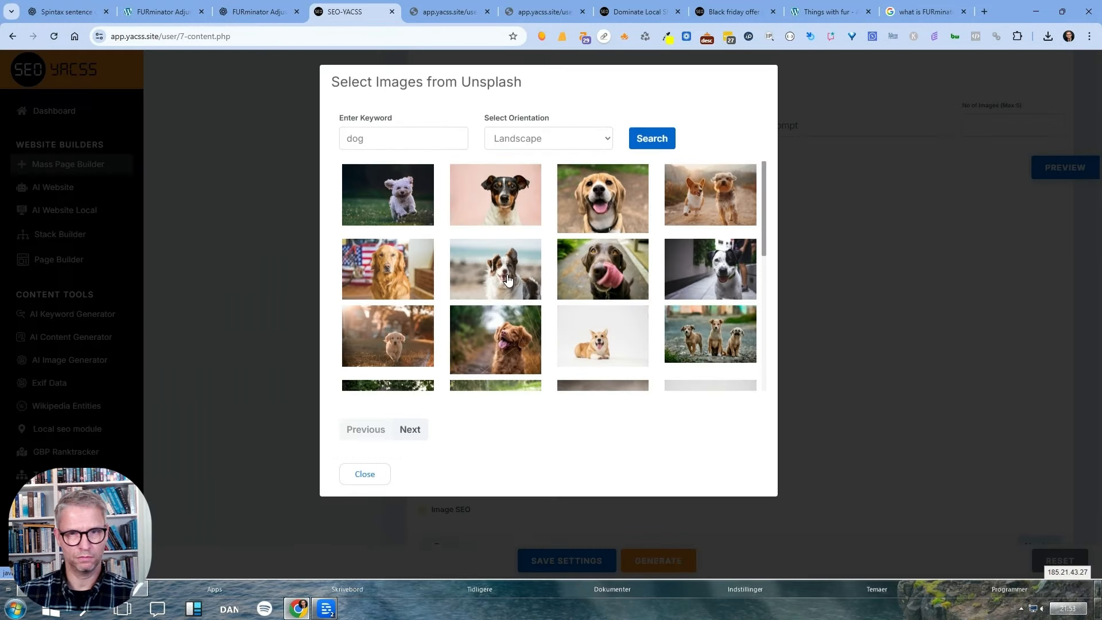
pyautogui.click(717, 274)
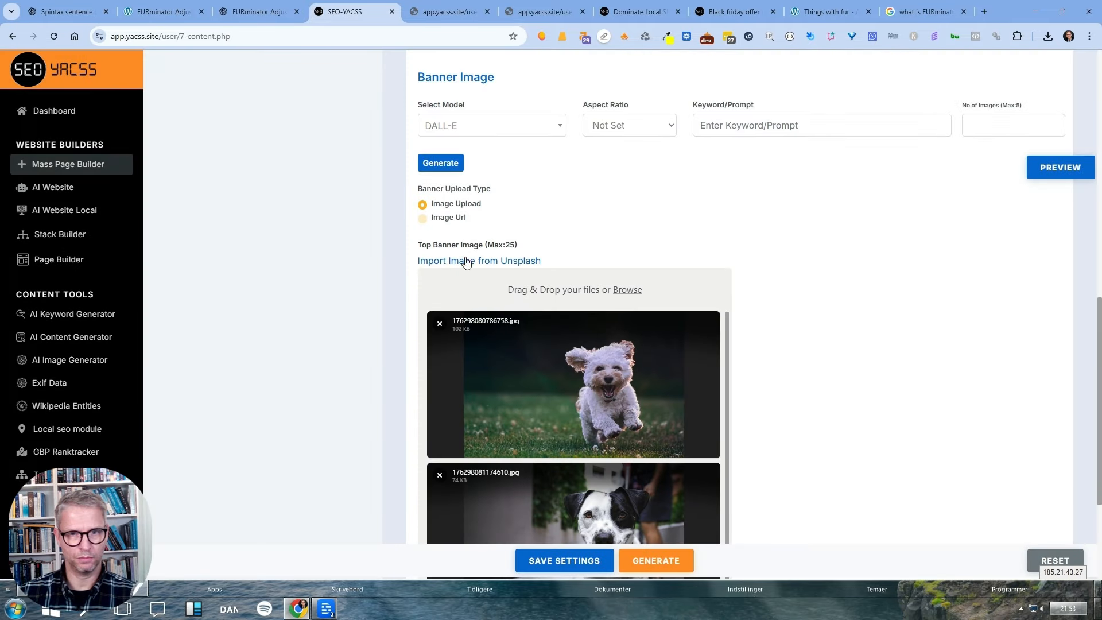
# Import two more landscape Unsplash dog photos as top banner images: the dog leaping over grass and the smiling golden retriever.
pyautogui.click(467, 263)
pyautogui.scroll(-5, 449, 293)
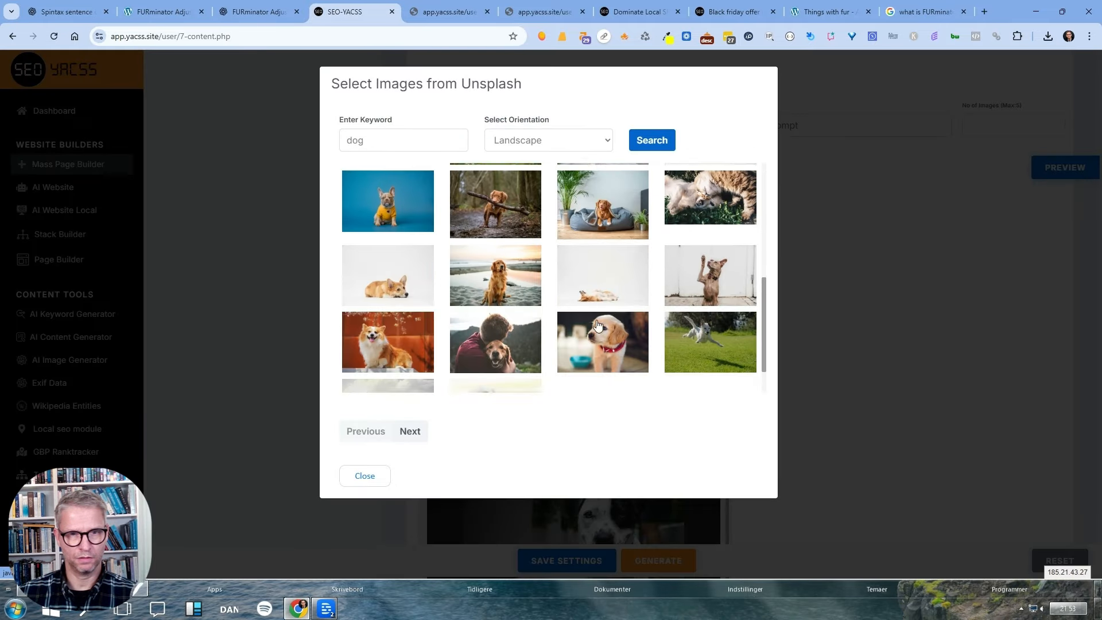
pyautogui.scroll(-1, 449, 293)
pyautogui.click(681, 303)
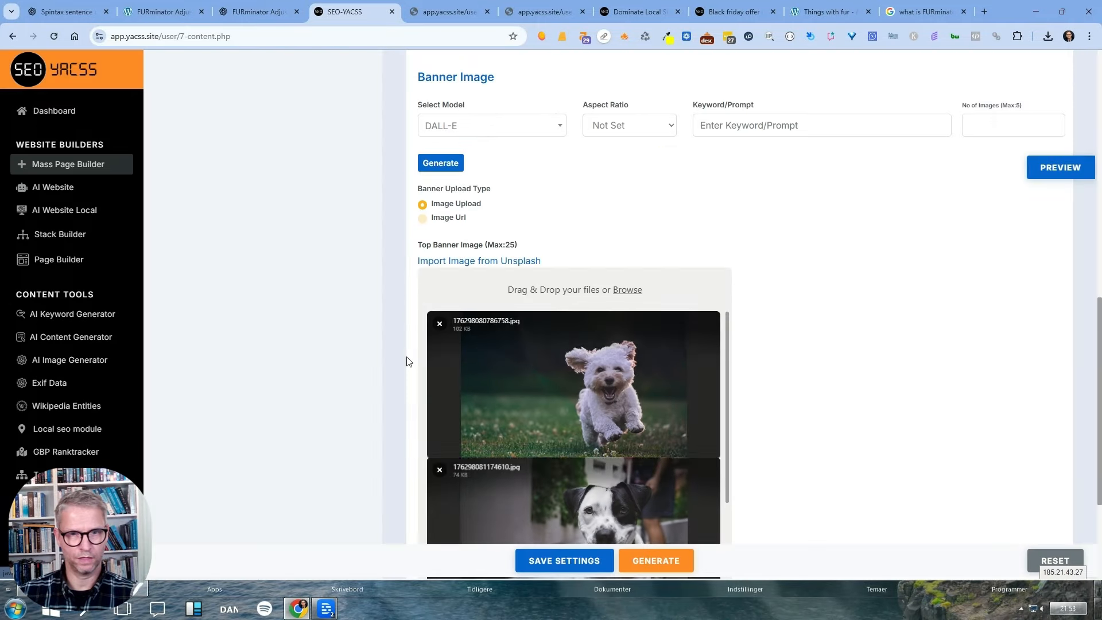
pyautogui.click(453, 262)
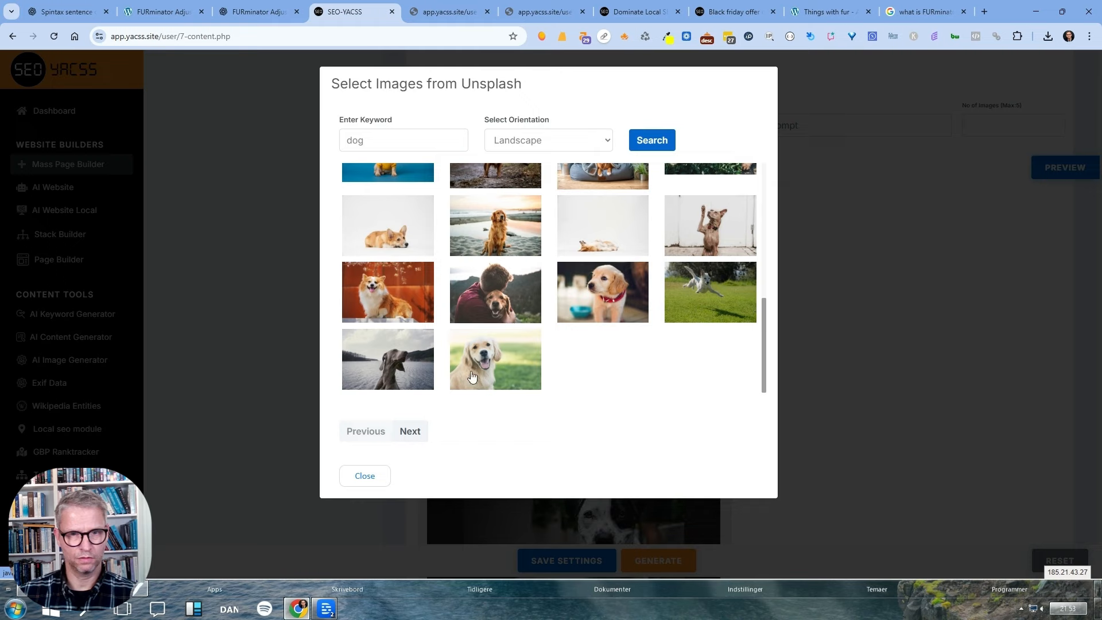
pyautogui.click(476, 376)
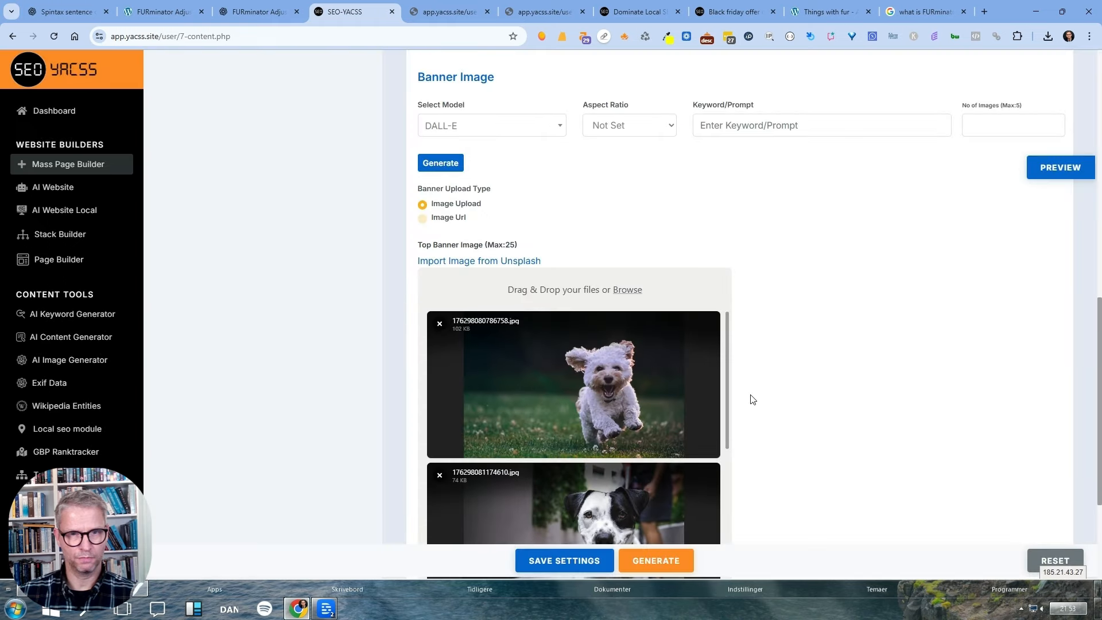
pyautogui.moveTo(555, 251); pyautogui.dragTo(463, 246)
# Import two portrait Unsplash "dog" photos as content images: the brown dog running on the beach and the golden puppy sitting on paving.
pyautogui.scroll(5, 735, 292)
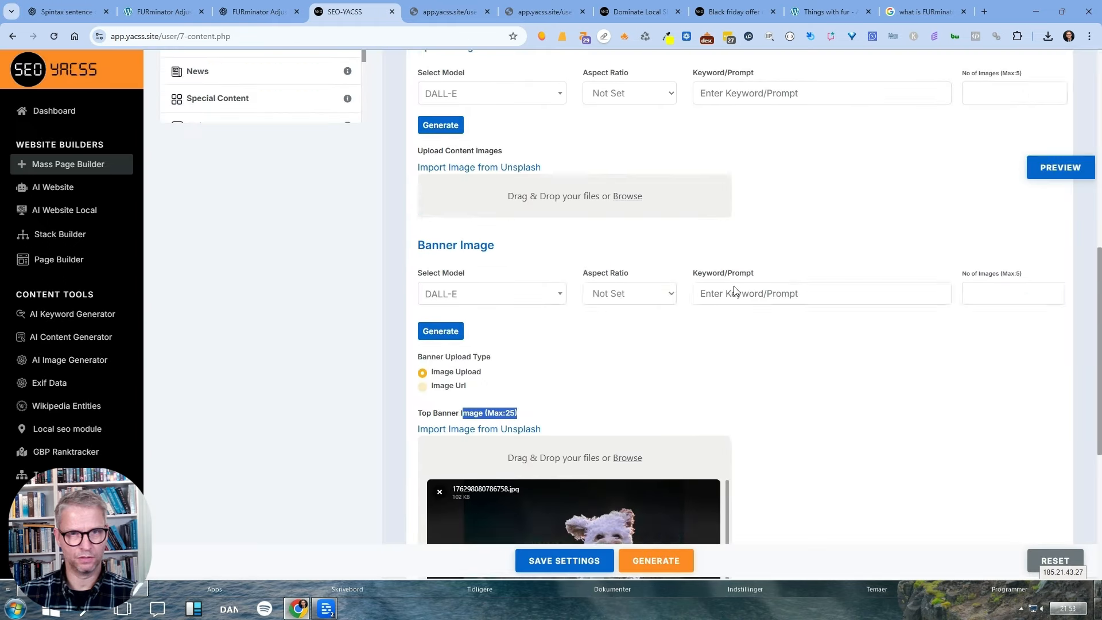
pyautogui.click(503, 287)
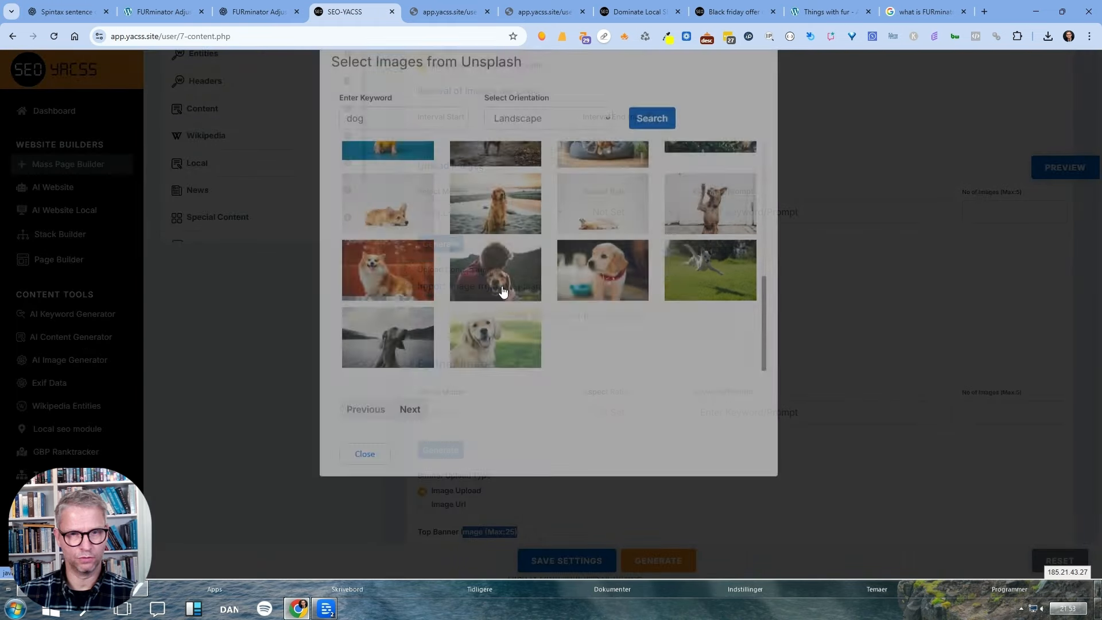
pyautogui.click(591, 142)
pyautogui.click(538, 176)
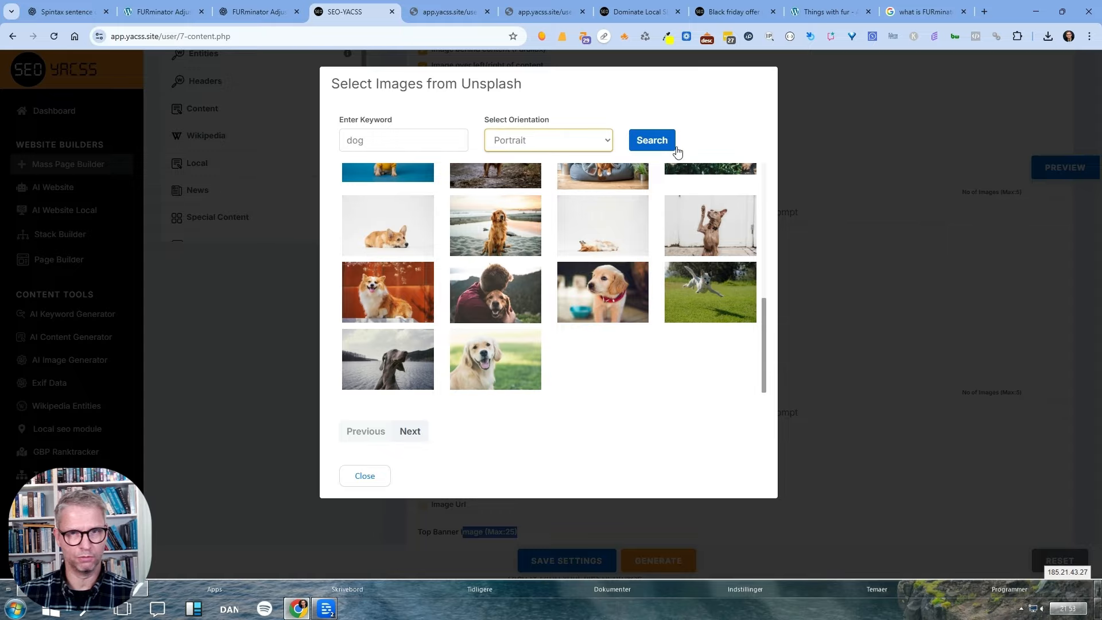
pyautogui.click(659, 141)
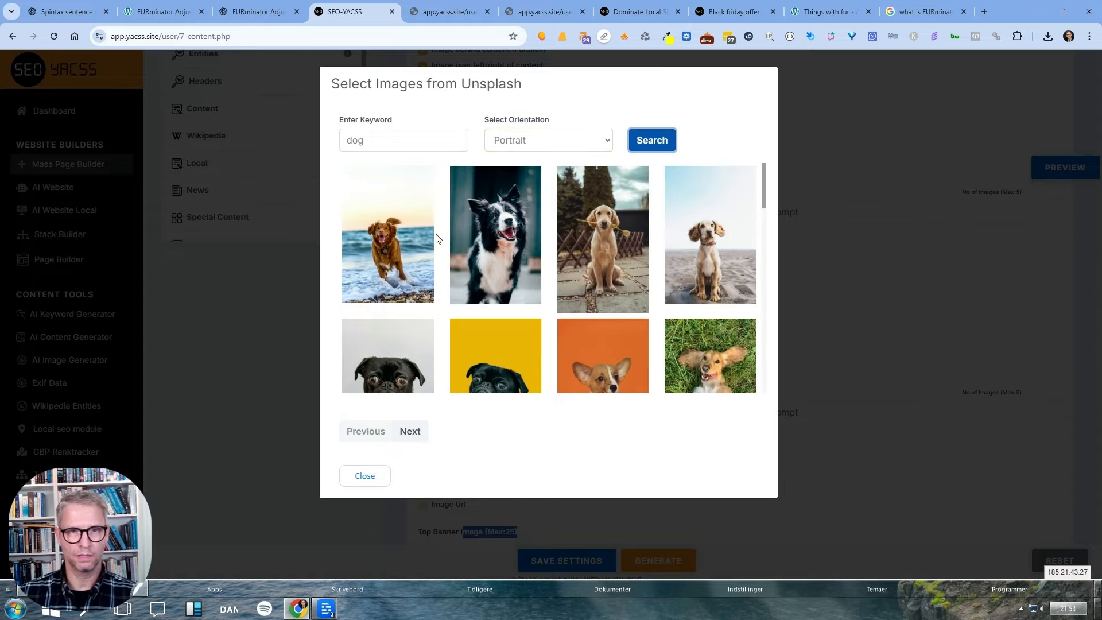
pyautogui.click(402, 233)
pyautogui.click(465, 293)
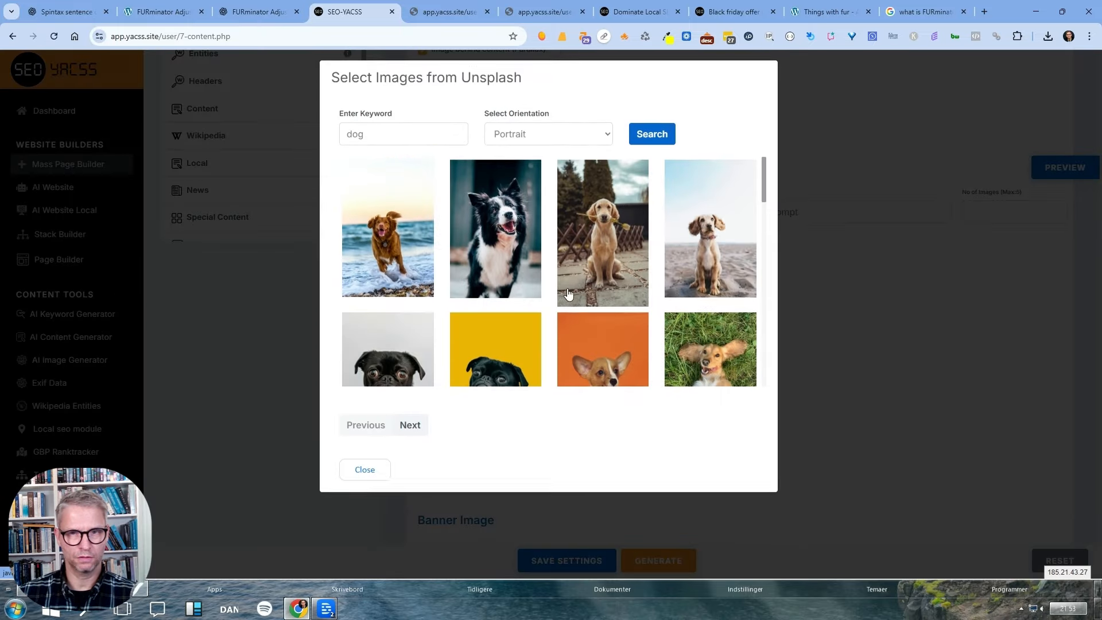
pyautogui.click(597, 268)
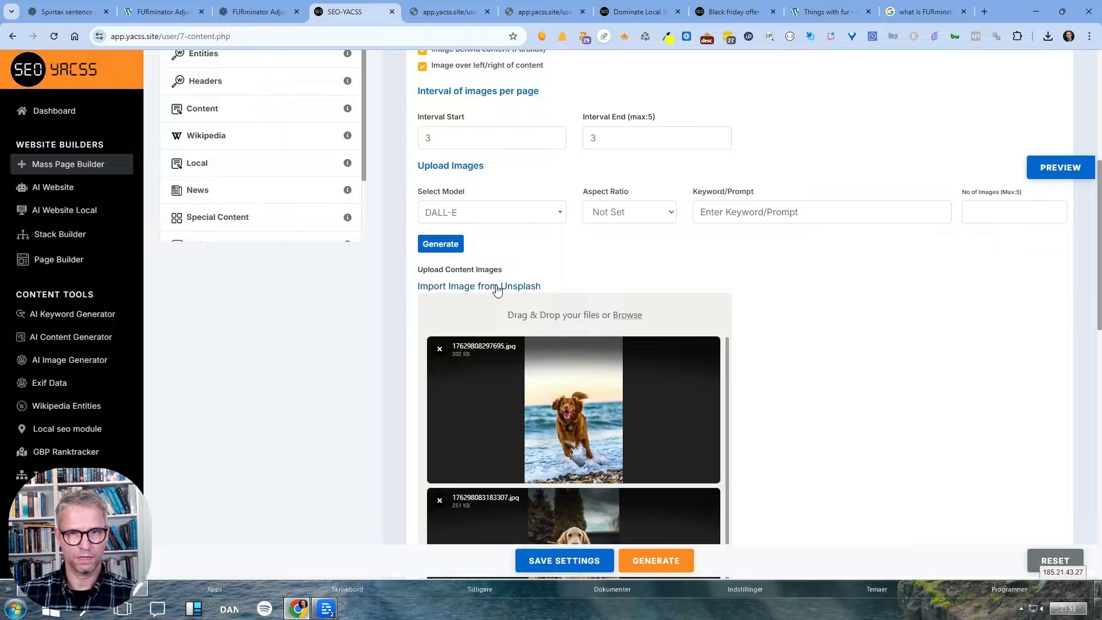
# Add two more portrait content images from Unsplash: the black pug on yellow and the dog lying in the grass.
pyautogui.click(496, 287)
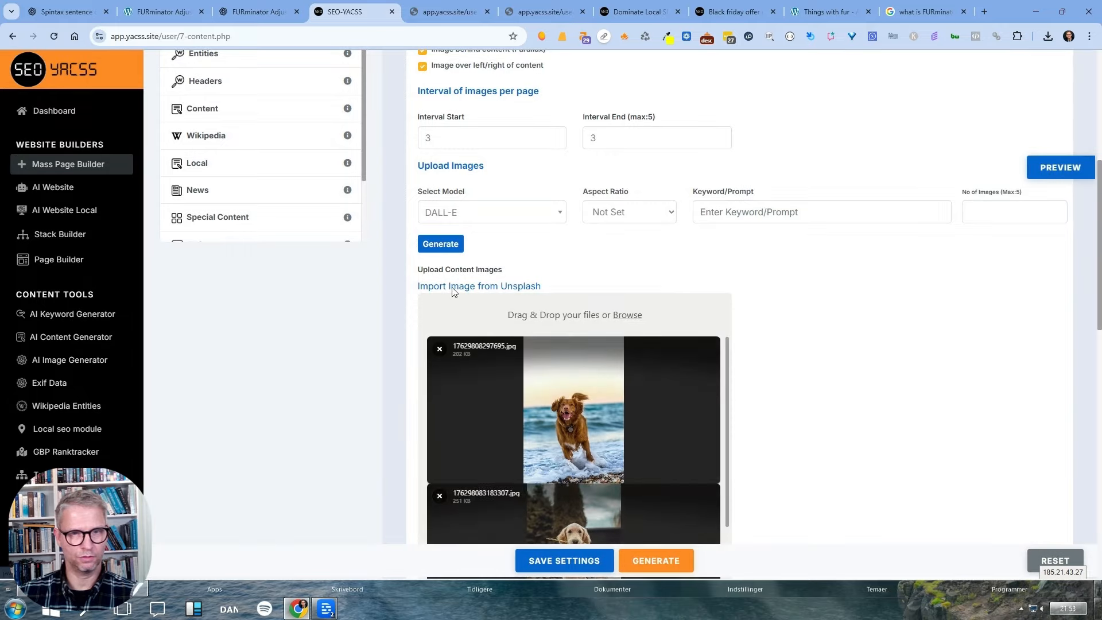
pyautogui.click(460, 286)
pyautogui.scroll(-2, 509, 361)
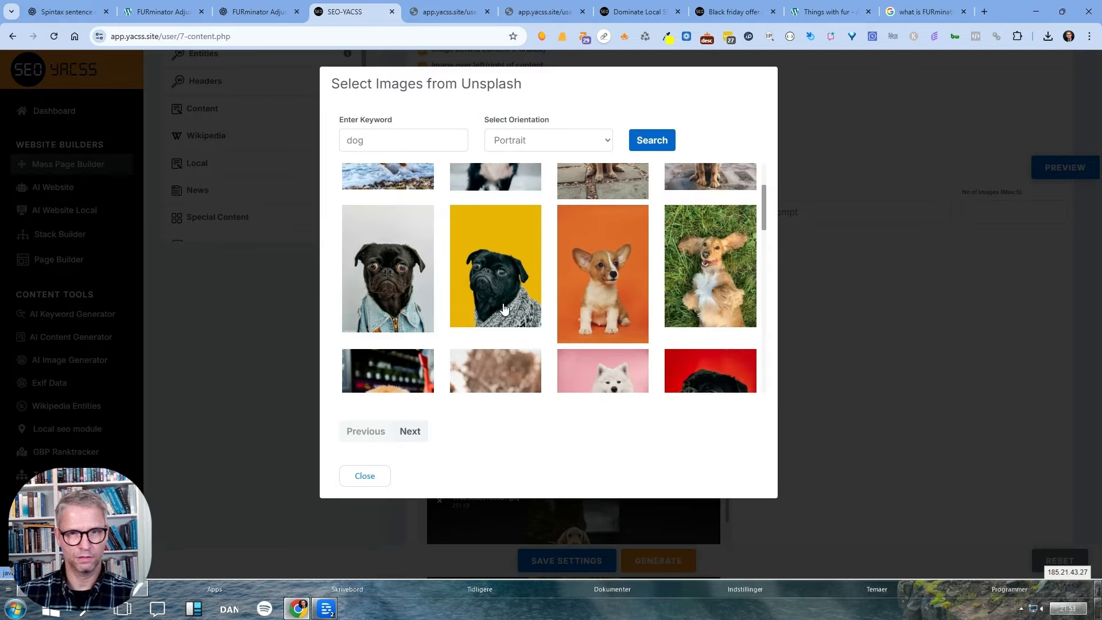
pyautogui.click(502, 252)
pyautogui.click(468, 287)
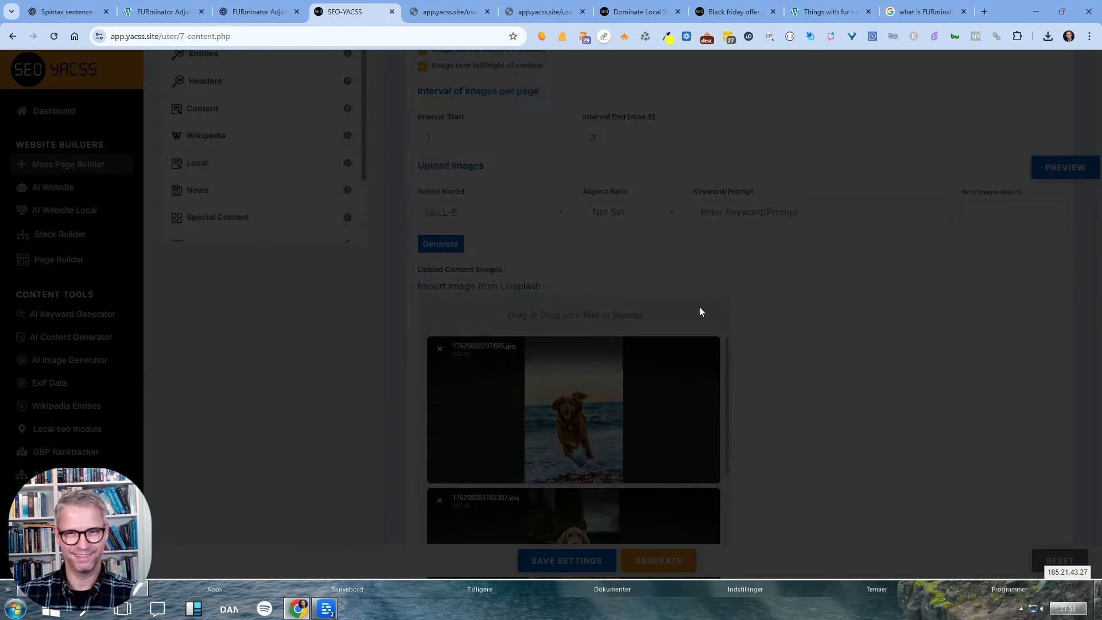
pyautogui.click(711, 248)
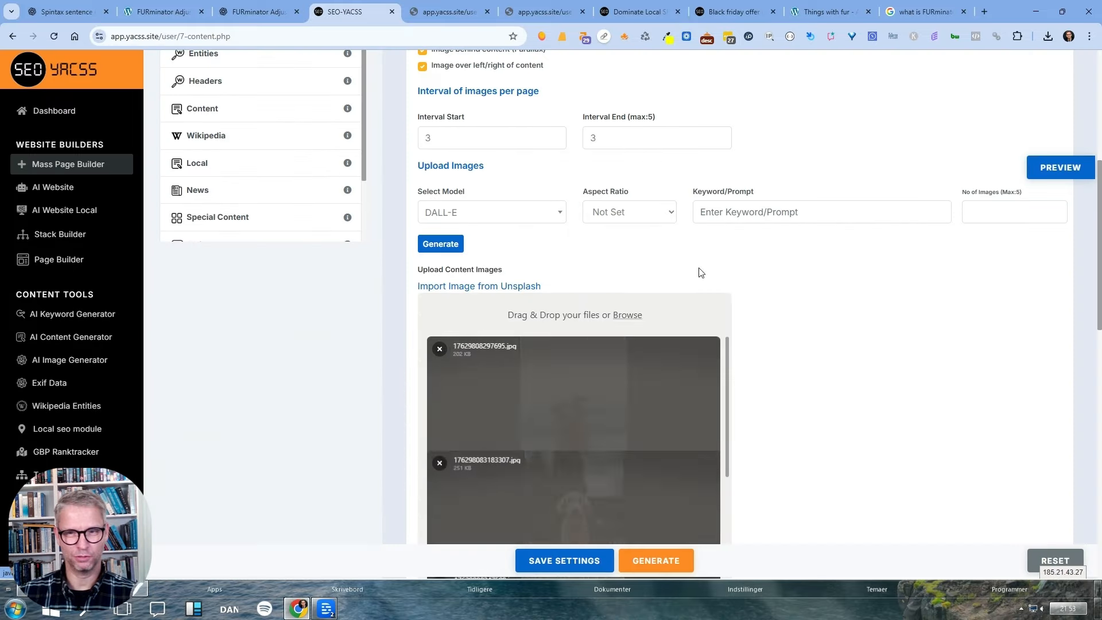
# Preview the page and check the banner, the intro text and the links to other pages.
pyautogui.click(1061, 168)
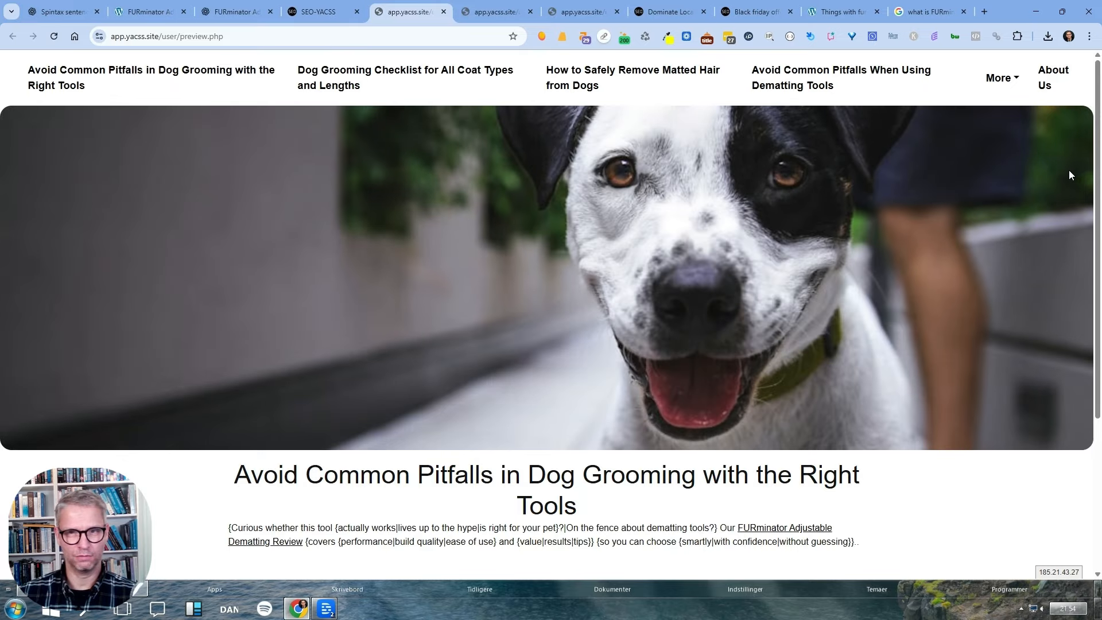
pyautogui.scroll(-4, 669, 363)
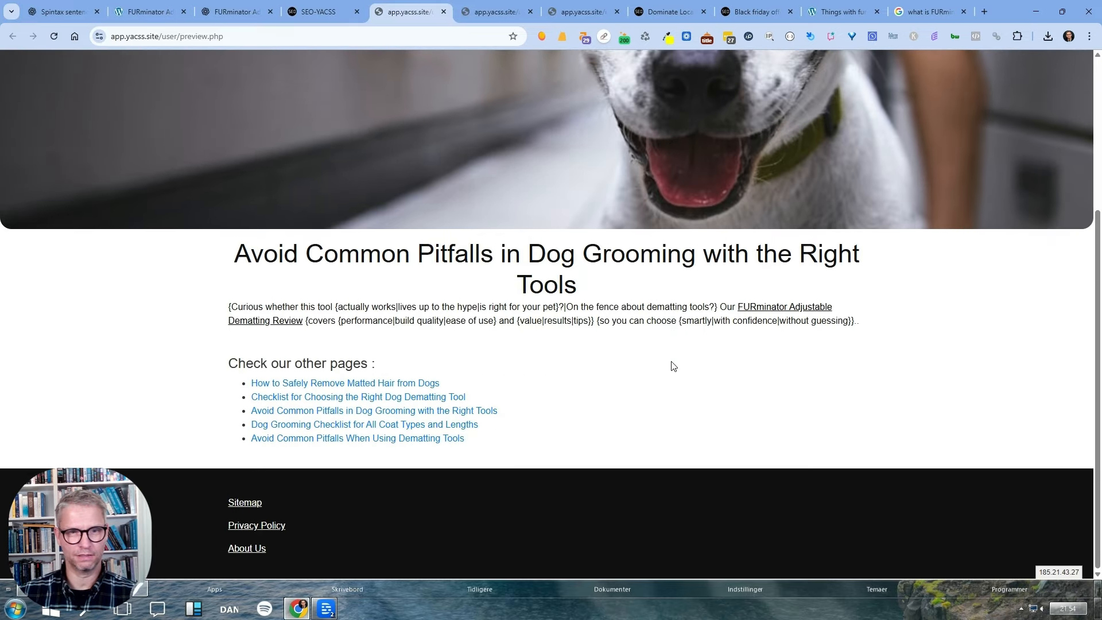
pyautogui.scroll(4, 671, 362)
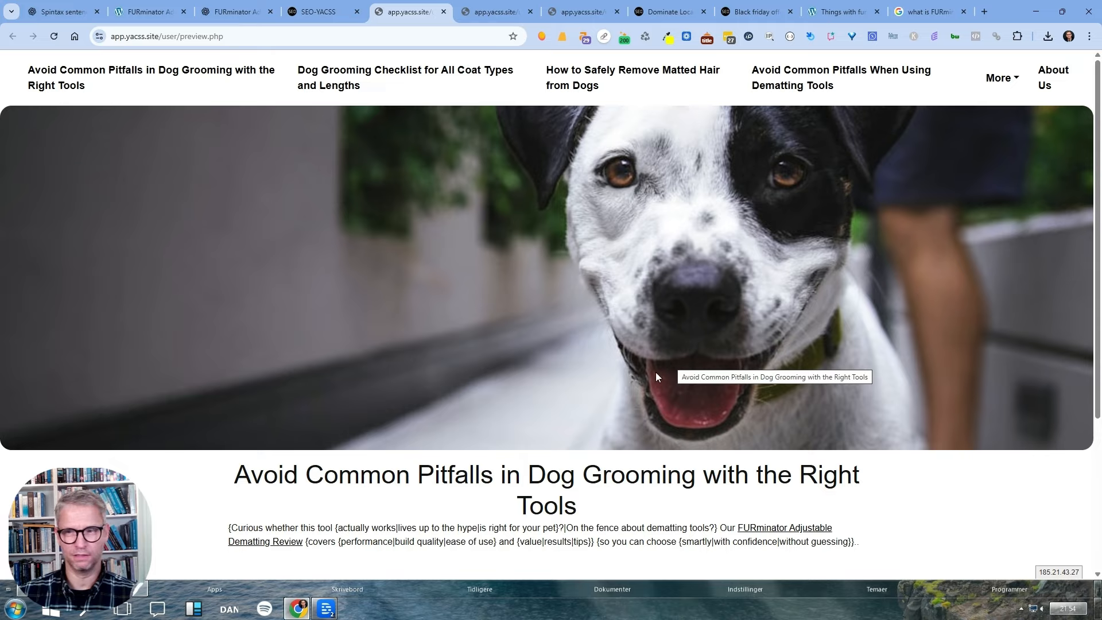
pyautogui.scroll(-4, 671, 367)
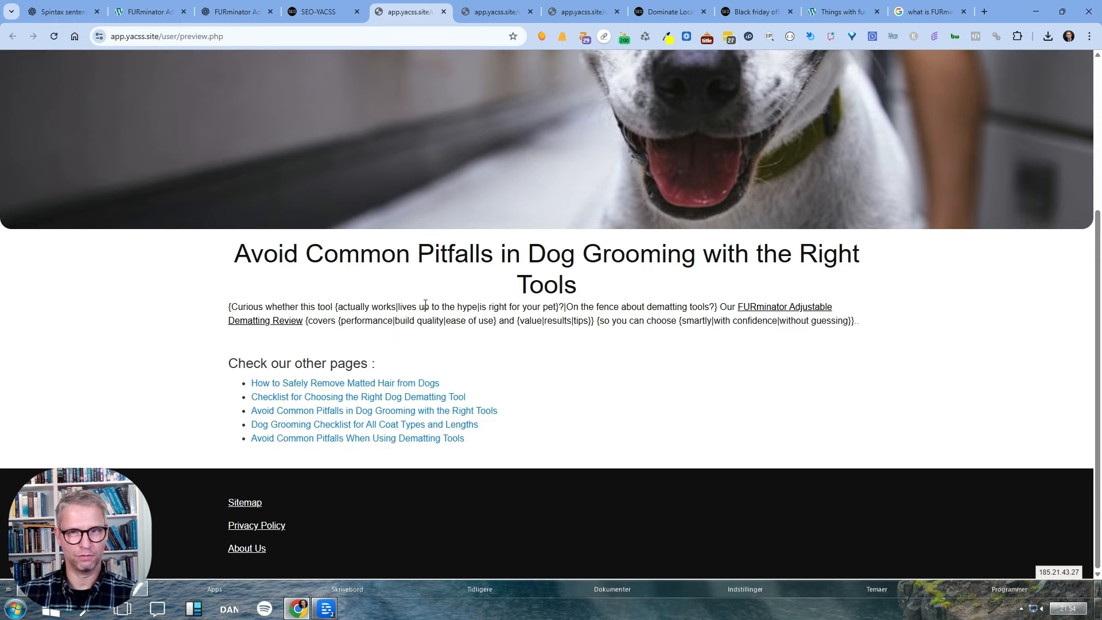
pyautogui.scroll(4, 649, 363)
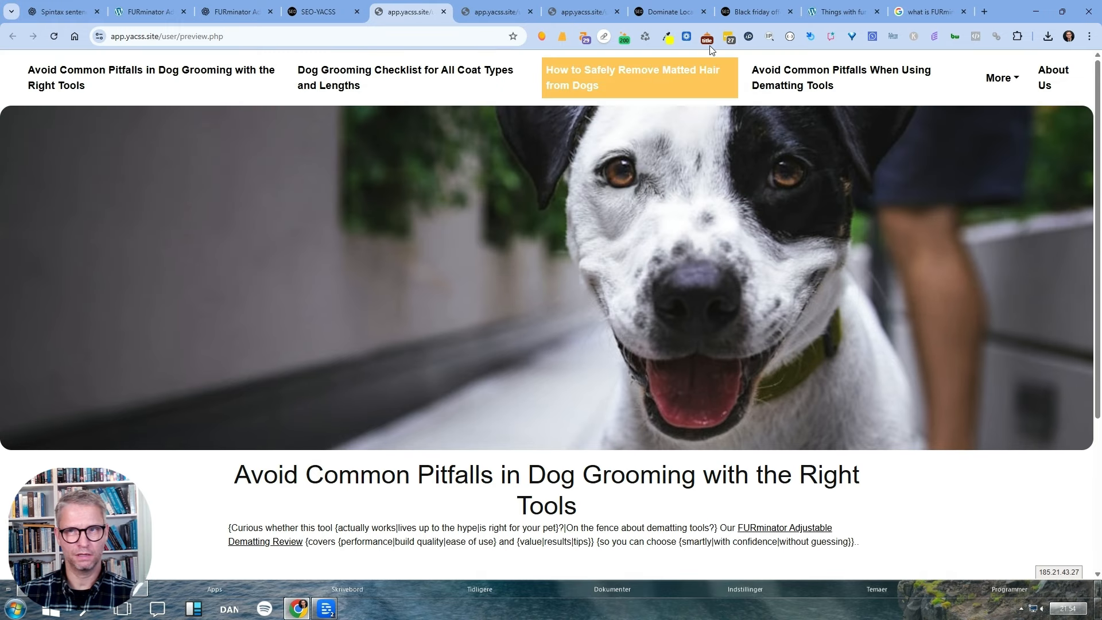
# Return to the Furminator linkbuilding 1 project and save its settings.
pyautogui.click(326, 10)
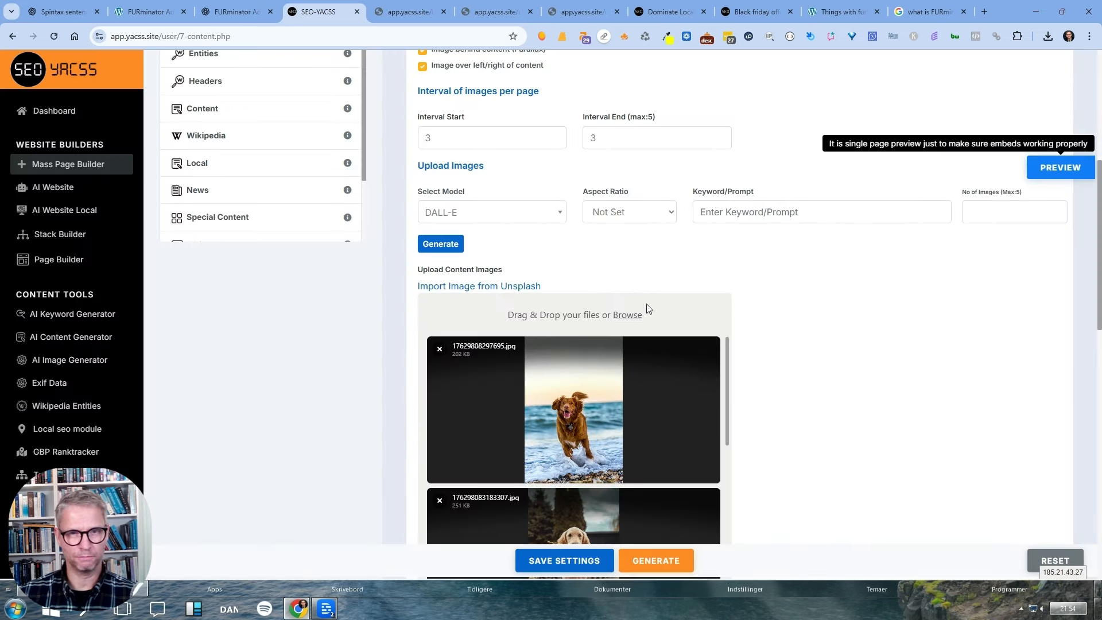
pyautogui.scroll(6, 832, 394)
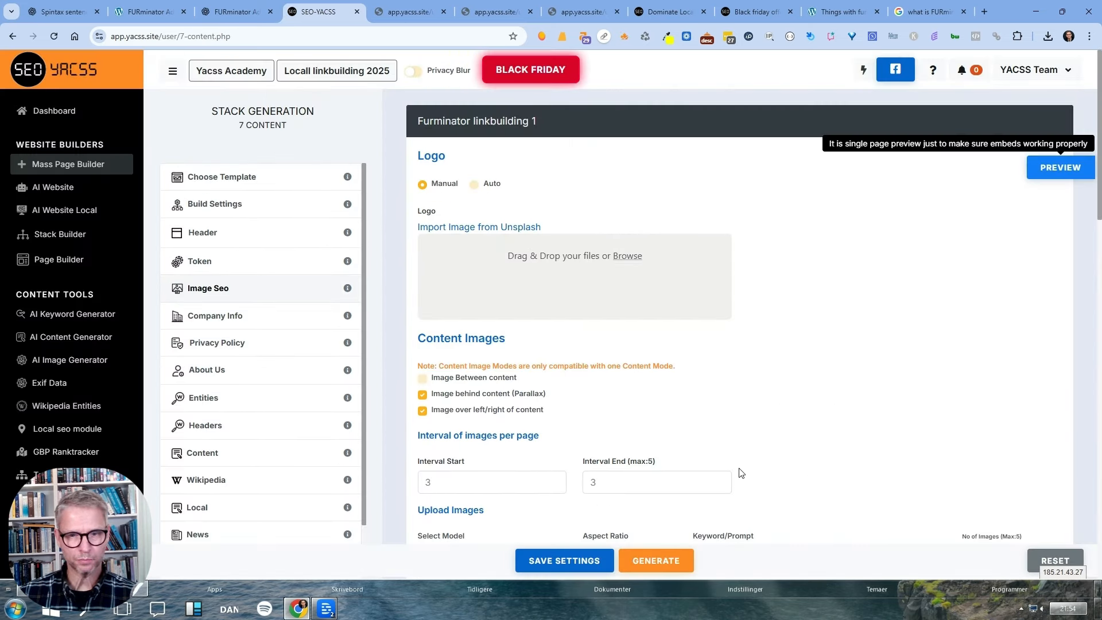
pyautogui.click(540, 562)
pyautogui.click(550, 332)
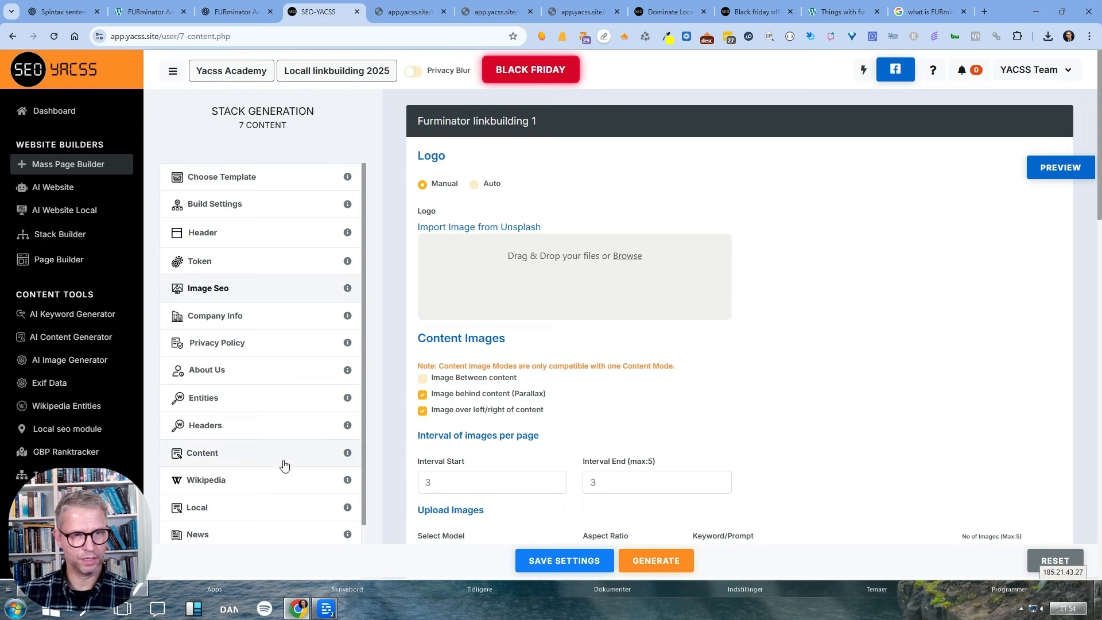
# Open the FAQ settings and compare the Auto and Manual modes, toggling Randomize on Pages on and back off.
pyautogui.scroll(-1, 283, 468)
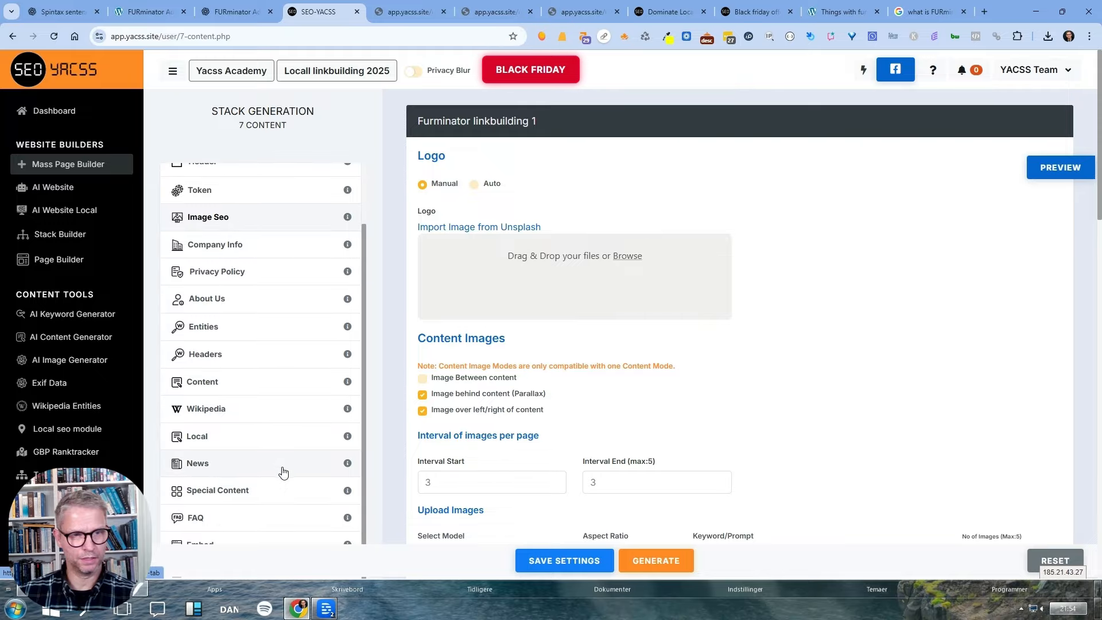
pyautogui.click(280, 518)
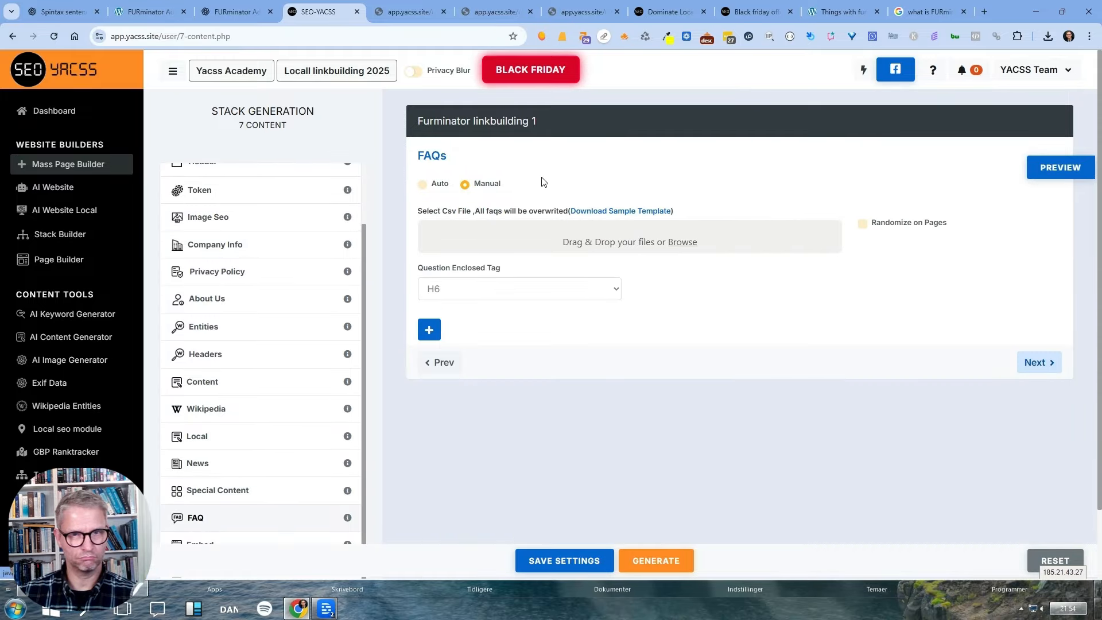
pyautogui.click(422, 185)
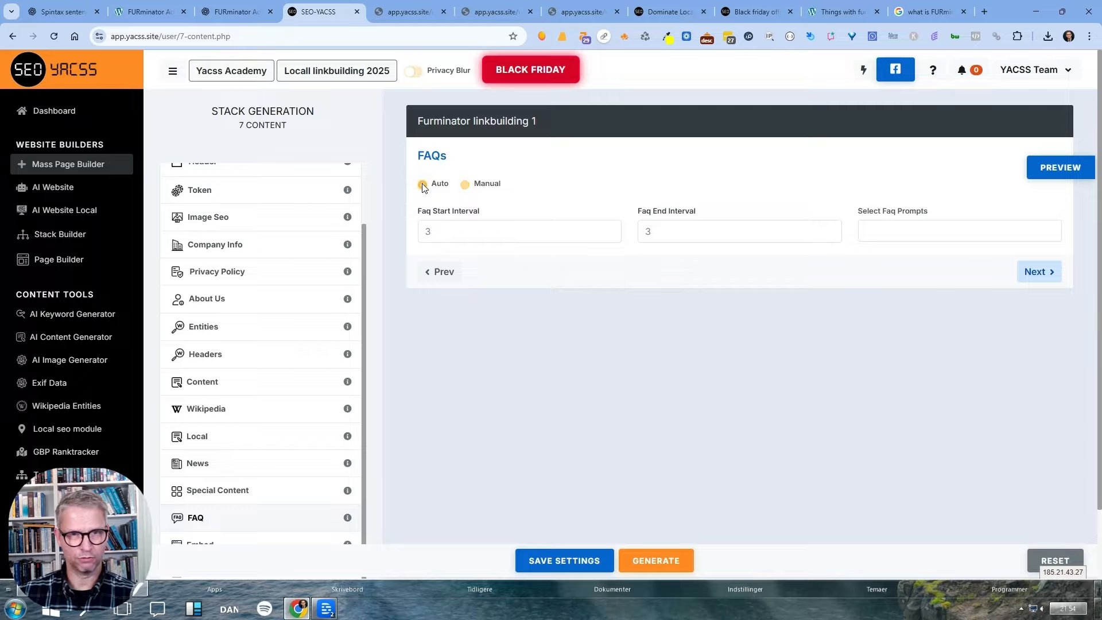
pyautogui.click(467, 185)
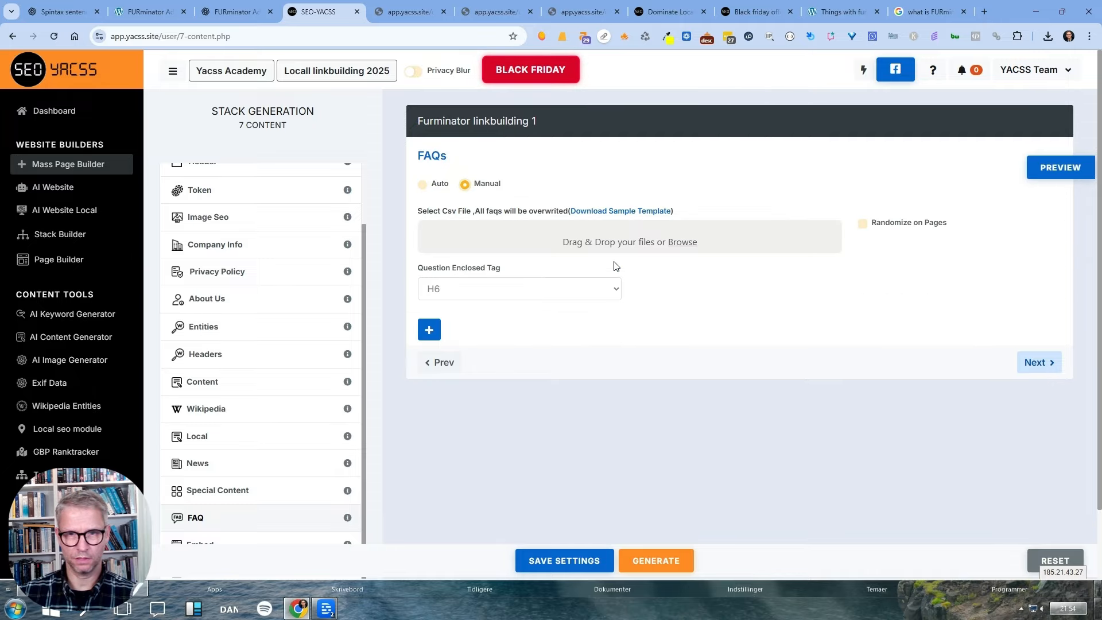
pyautogui.click(863, 224)
pyautogui.click(863, 224)
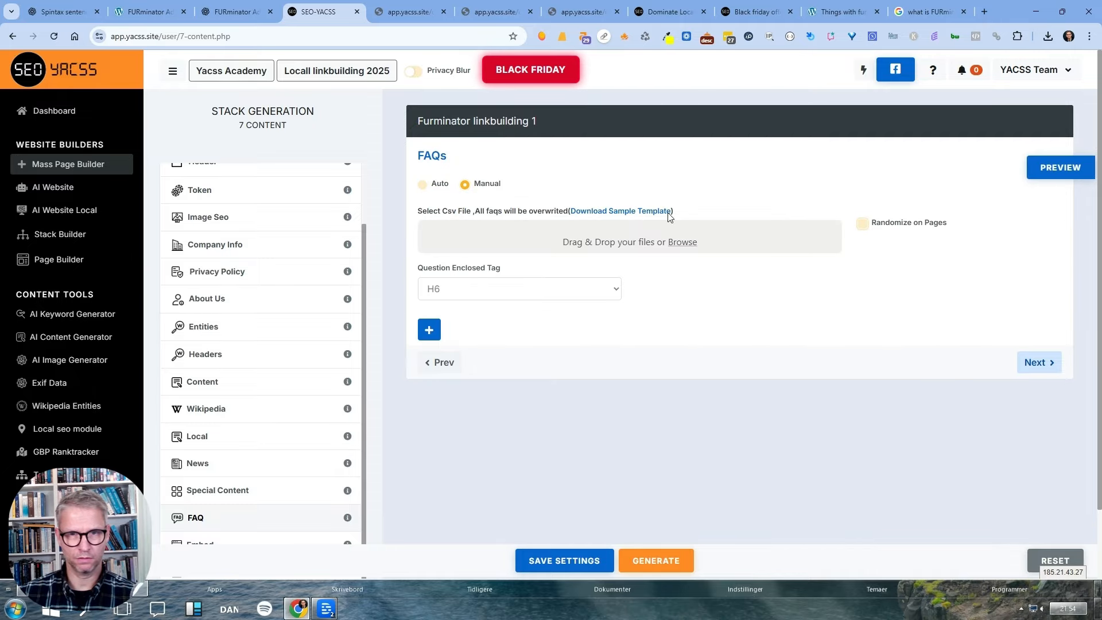
pyautogui.scroll(-1, 522, 210)
pyautogui.moveTo(432, 116); pyautogui.dragTo(432, 138)
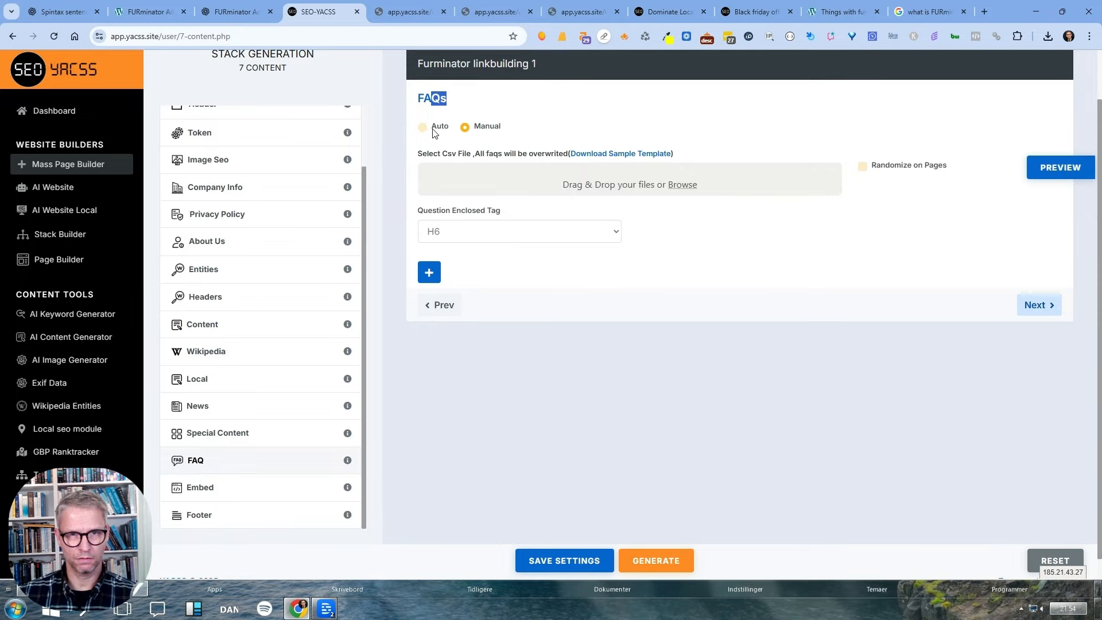
# Set the FAQs to Auto and choose faq1 as the FAQ prompt.
pyautogui.click(435, 128)
pyautogui.scroll(-1, 894, 155)
pyautogui.click(894, 154)
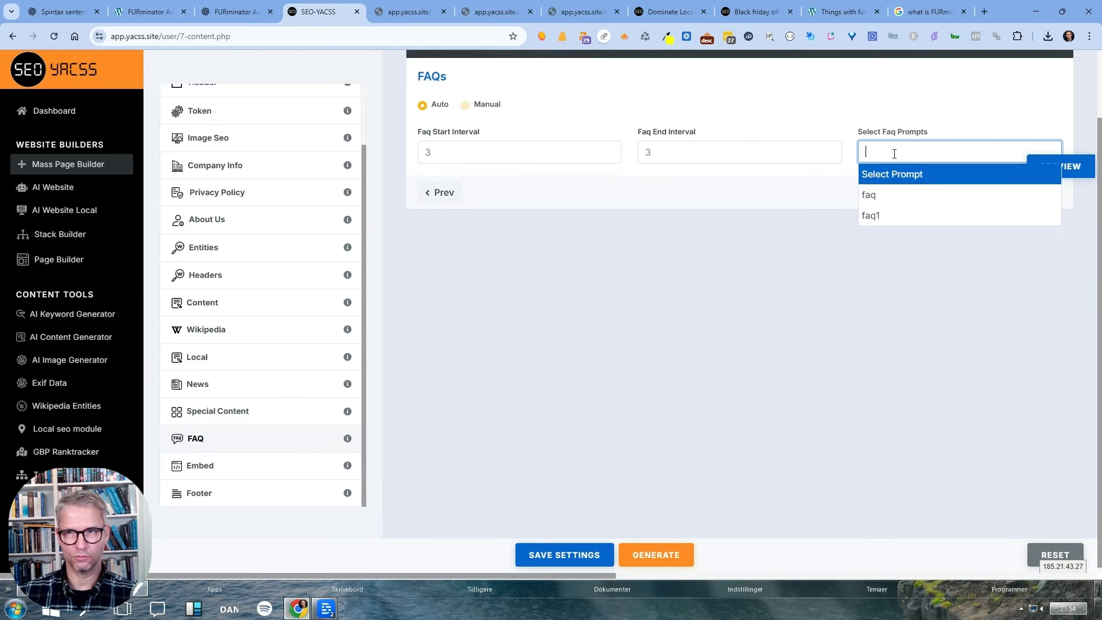
pyautogui.click(893, 217)
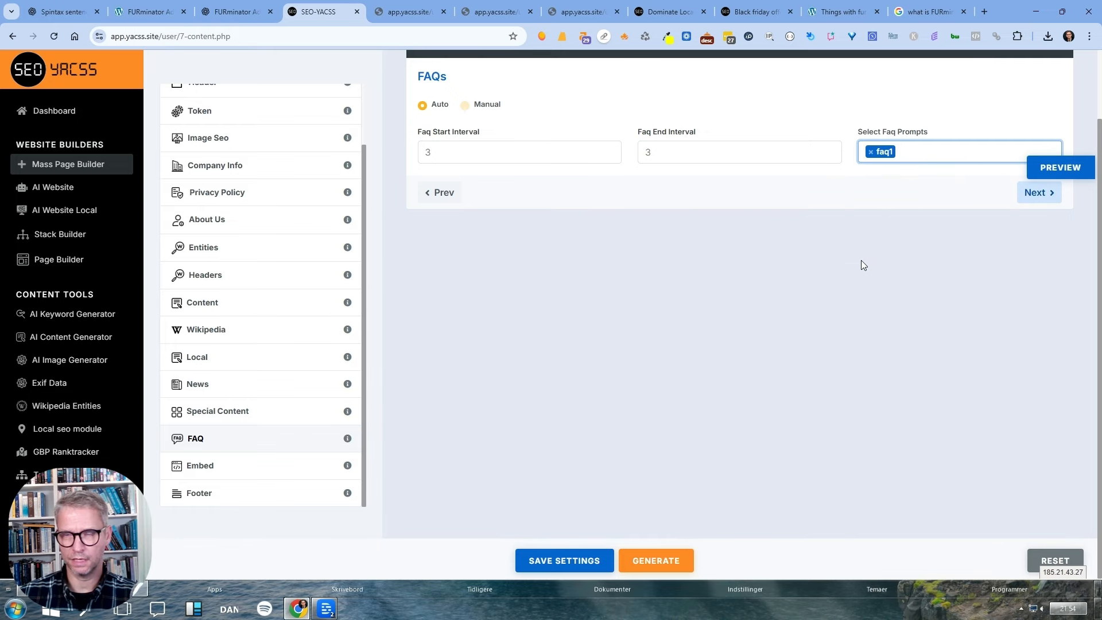
# Preview the page with the automatic FAQ setup and return to the FAQ settings.
pyautogui.click(1069, 167)
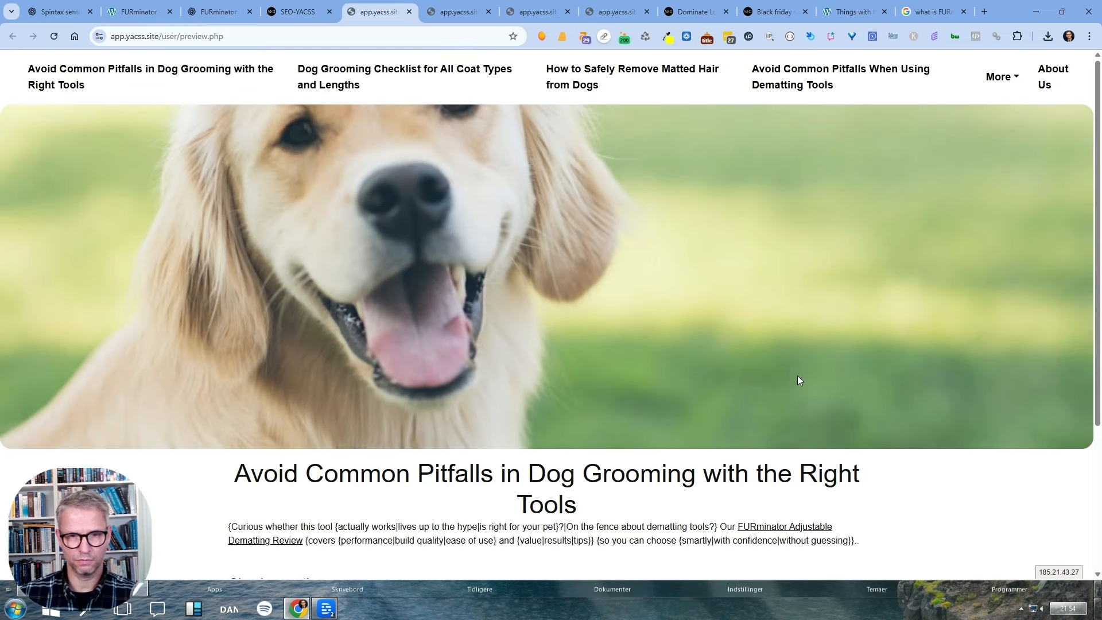
pyautogui.scroll(-3, 798, 377)
pyautogui.scroll(5, 800, 379)
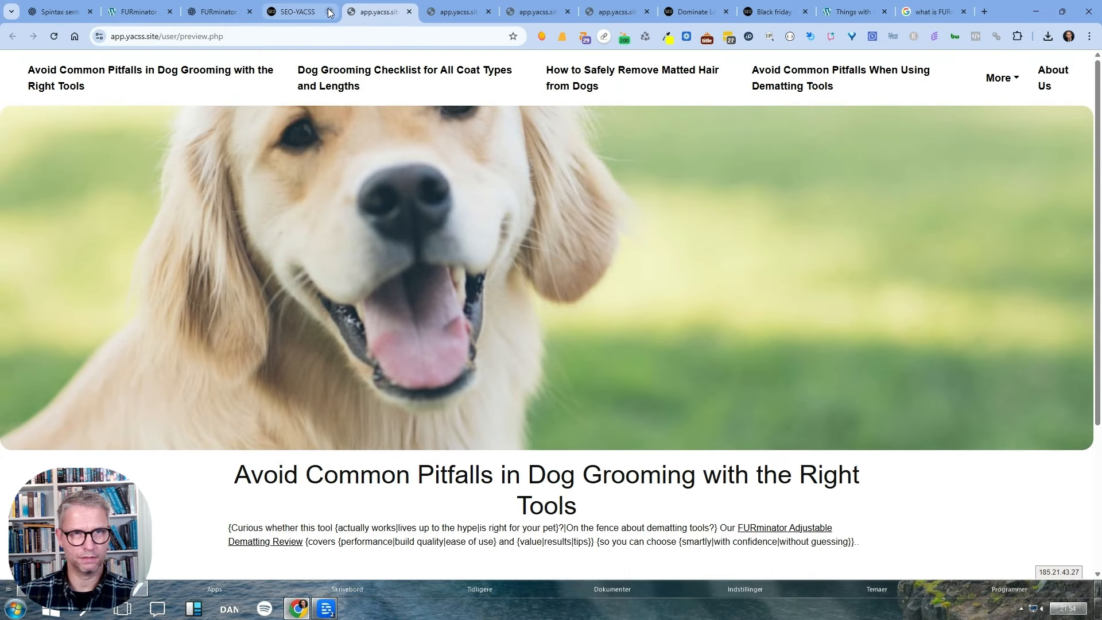
pyautogui.click(297, 11)
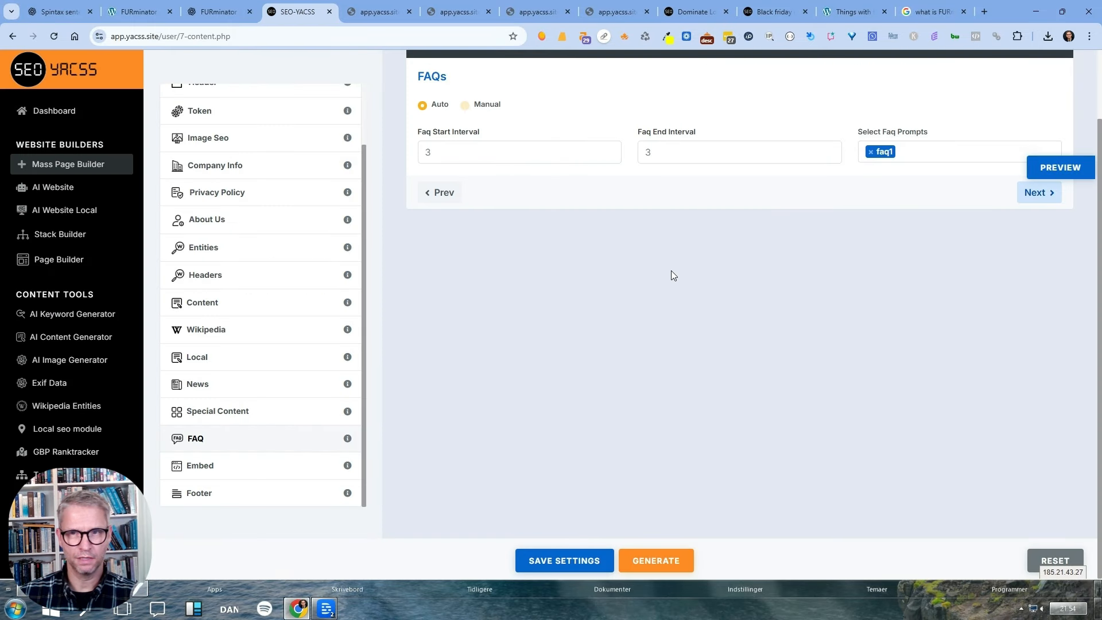
# Set the FAQ interval to start at 2 and end at 4, keeping faq1 as the prompt.
pyautogui.click(938, 153)
pyautogui.click(757, 273)
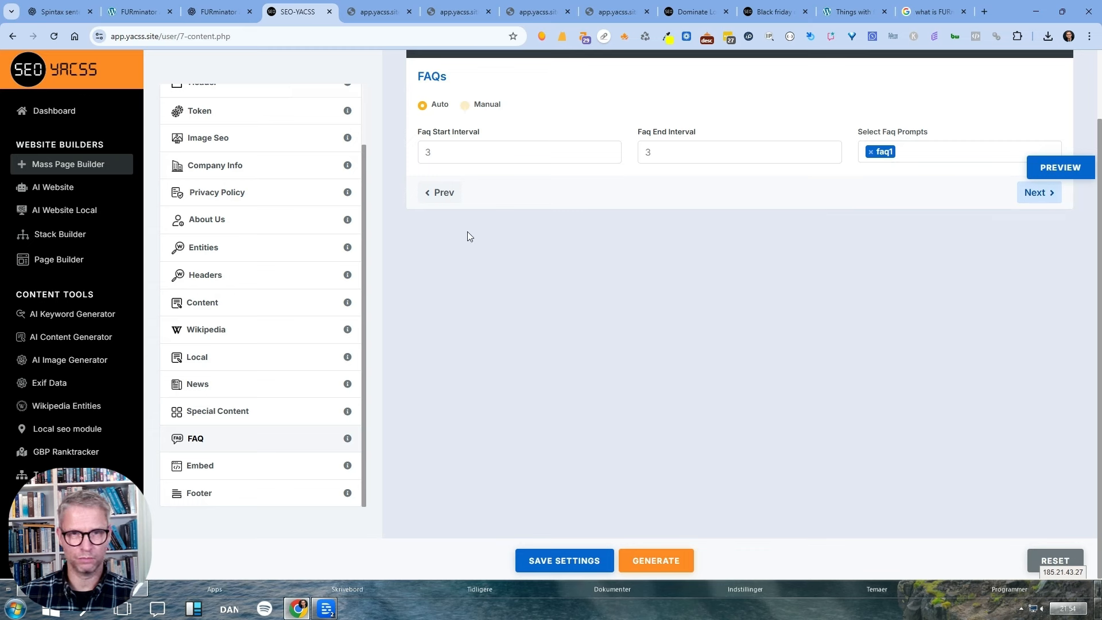
pyautogui.doubleClick(487, 154)
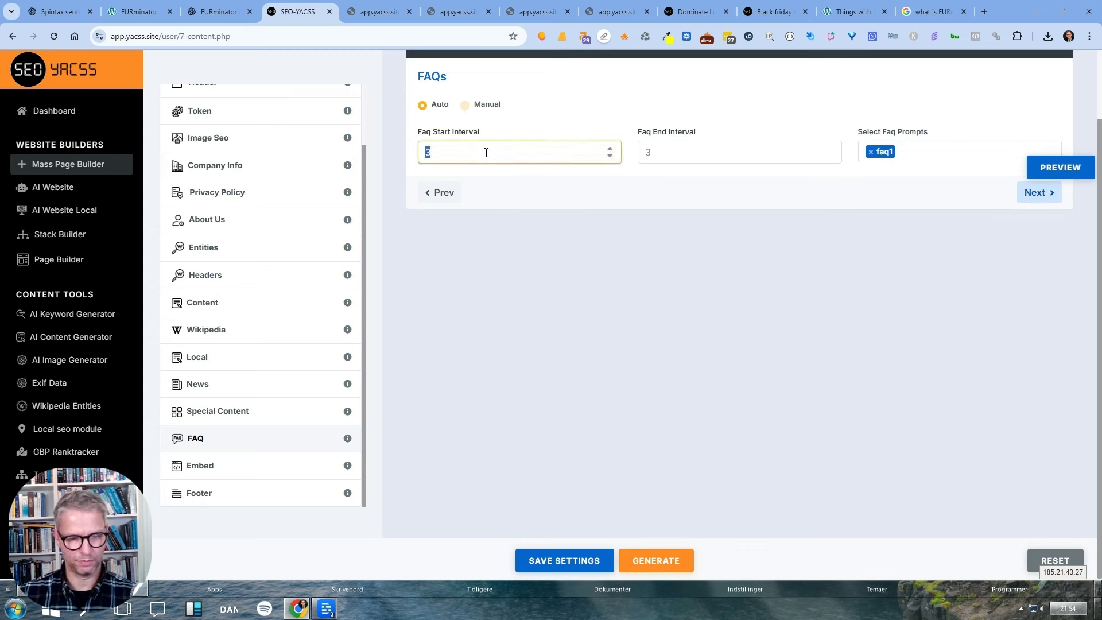
pyautogui.press('Tab')
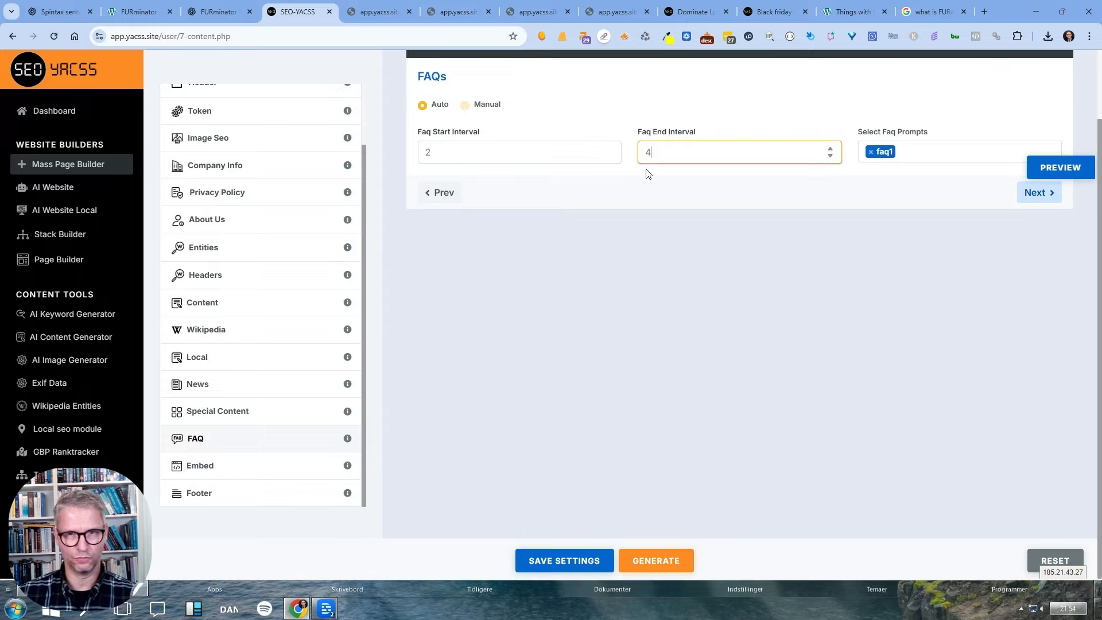
pyautogui.click(726, 233)
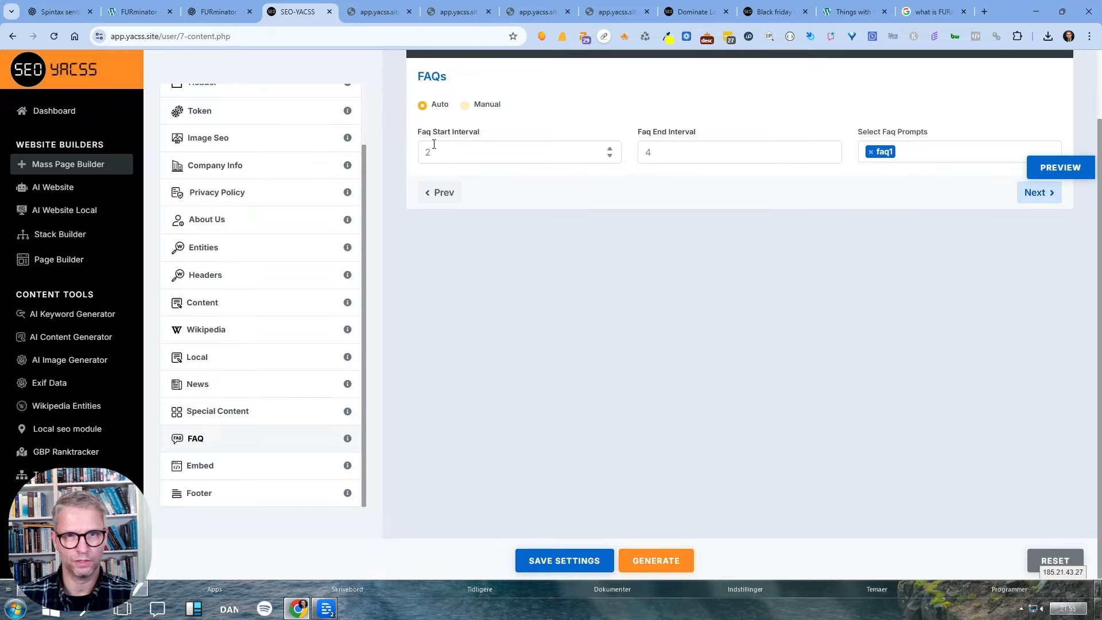
# Preview the page with the new FAQ interval and return to the project settings.
pyautogui.click(1059, 169)
pyautogui.scroll(-3, 792, 352)
pyautogui.scroll(3, 705, 267)
pyautogui.click(268, 13)
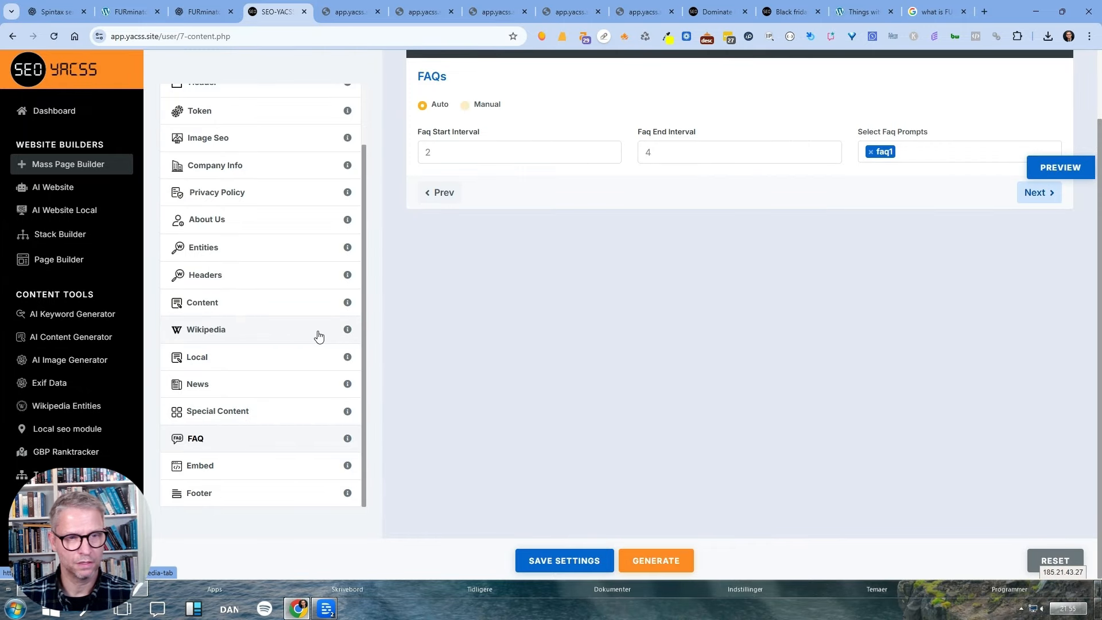
# Start a new embed entry in the project's embed settings.
pyautogui.click(257, 475)
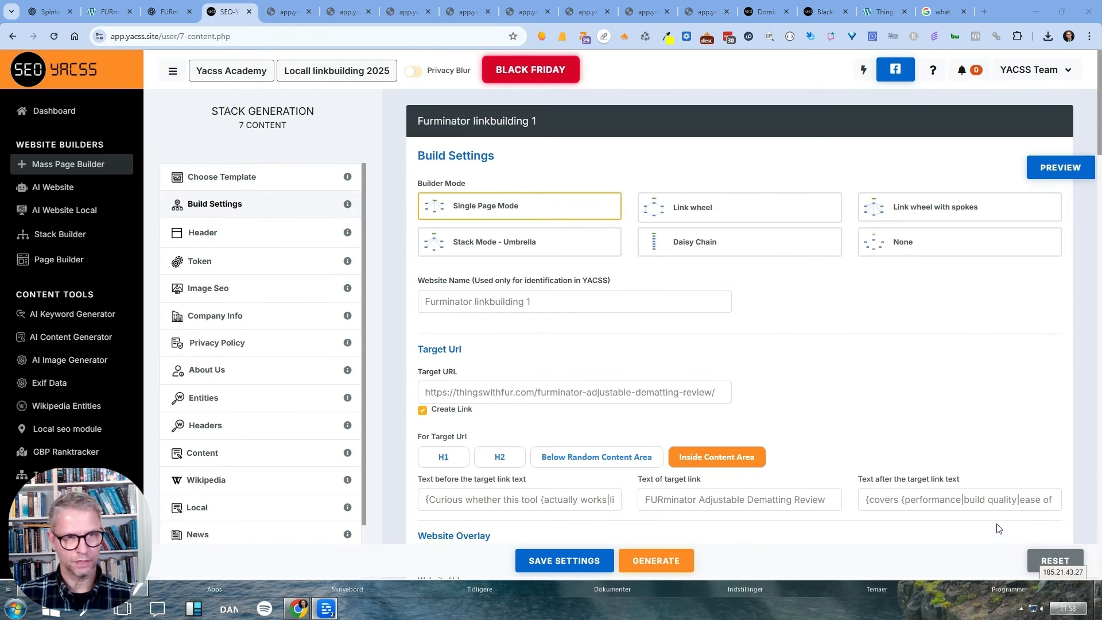
pyautogui.scroll(-2, 613, 326)
pyautogui.scroll(-15, 613, 327)
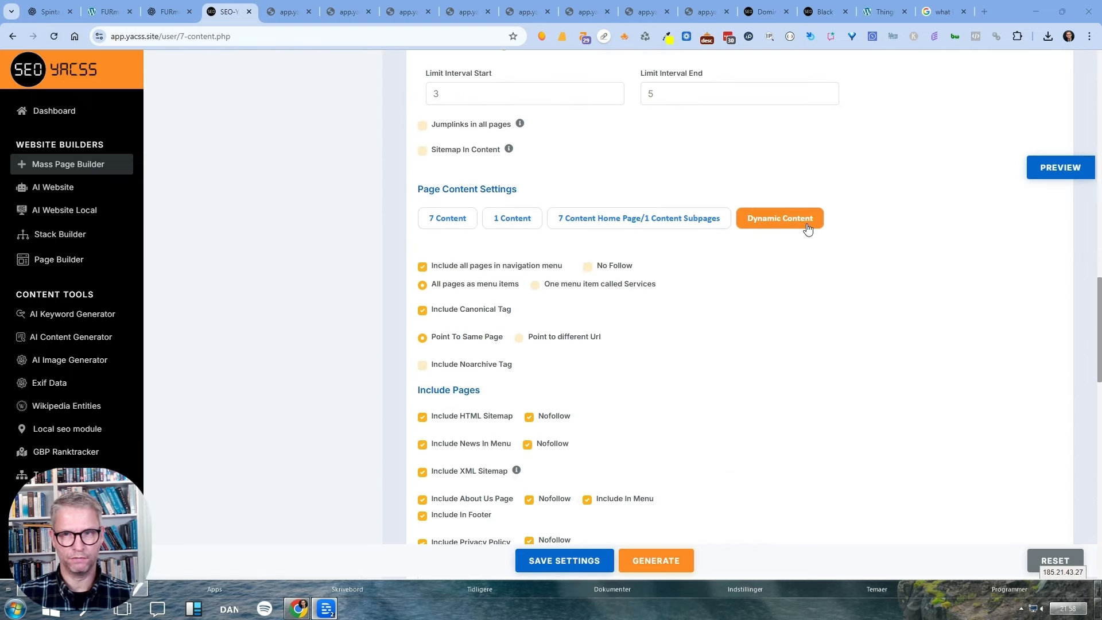
pyautogui.scroll(15, 804, 339)
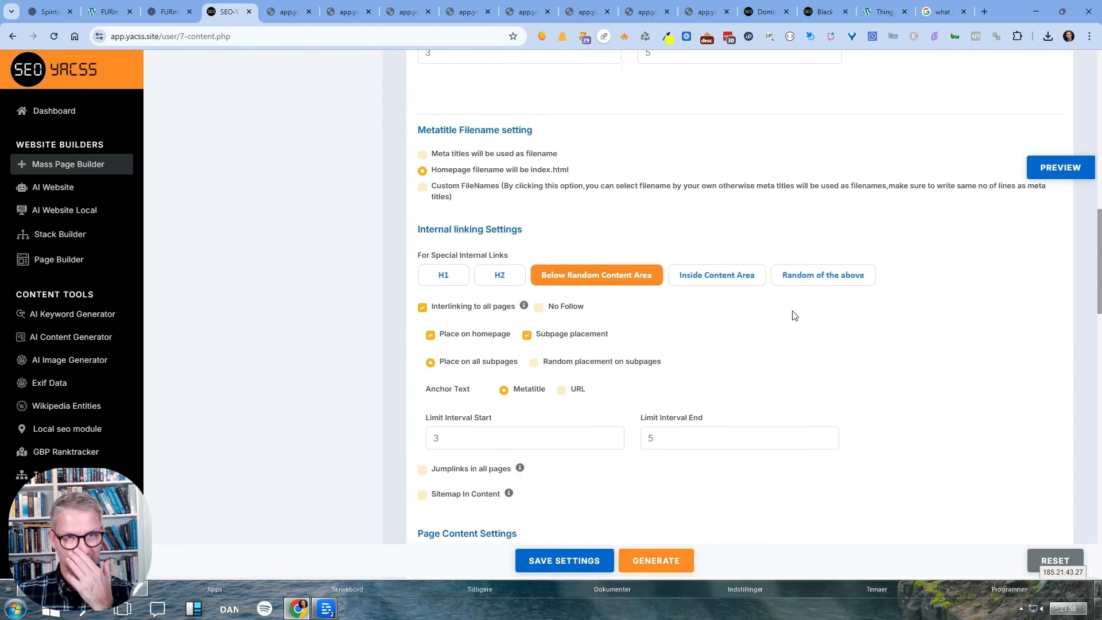
pyautogui.scroll(-1, 236, 377)
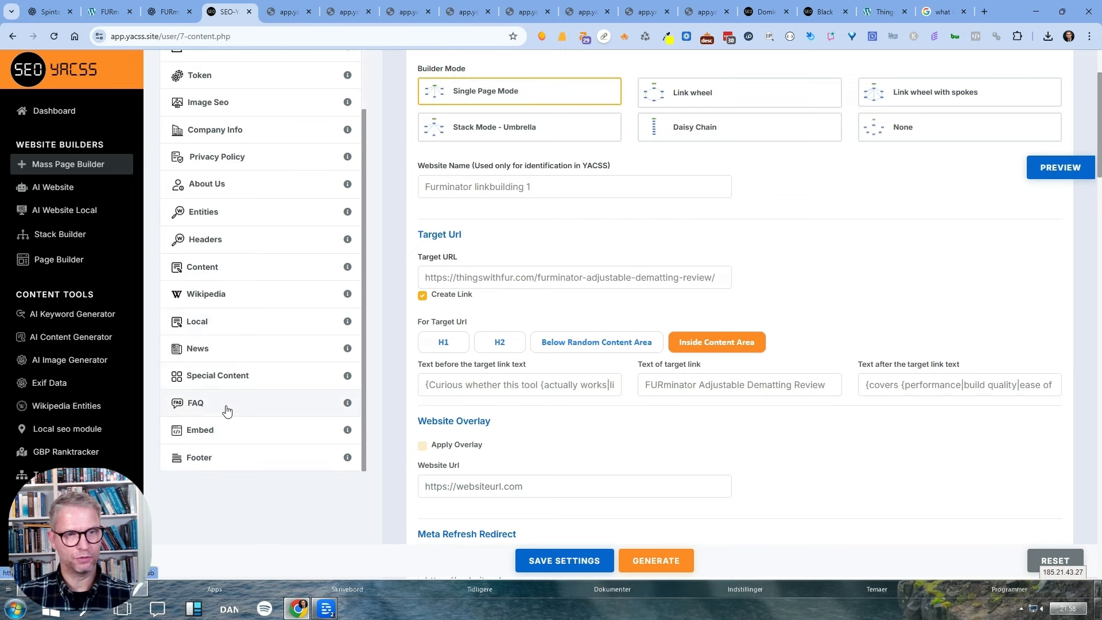
pyautogui.click(229, 432)
pyautogui.click(478, 134)
# Open YouTube in a new browser tab and search for "things with fur".
pyautogui.click(979, 12)
pyautogui.write('youtube.com')
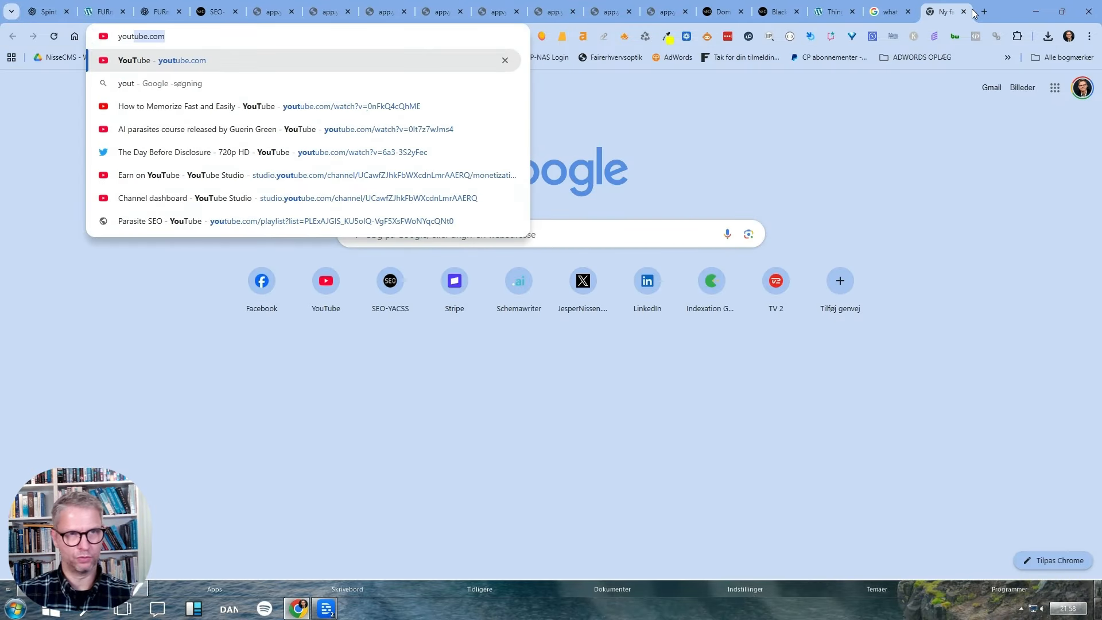
pyautogui.press('Return')
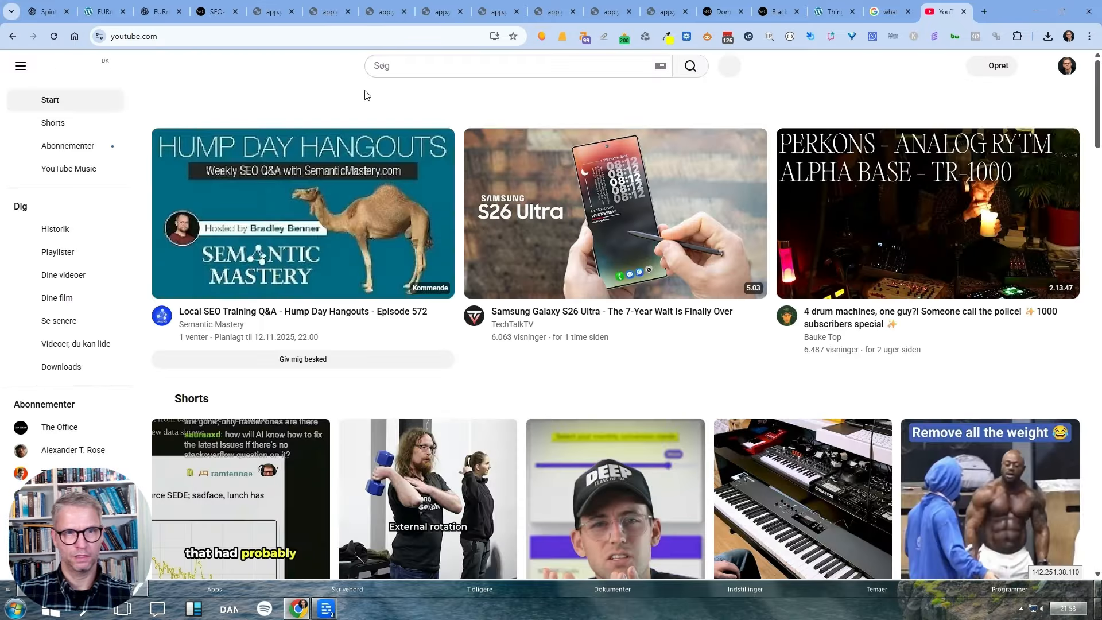
pyautogui.click(486, 76)
pyautogui.write('things with fur')
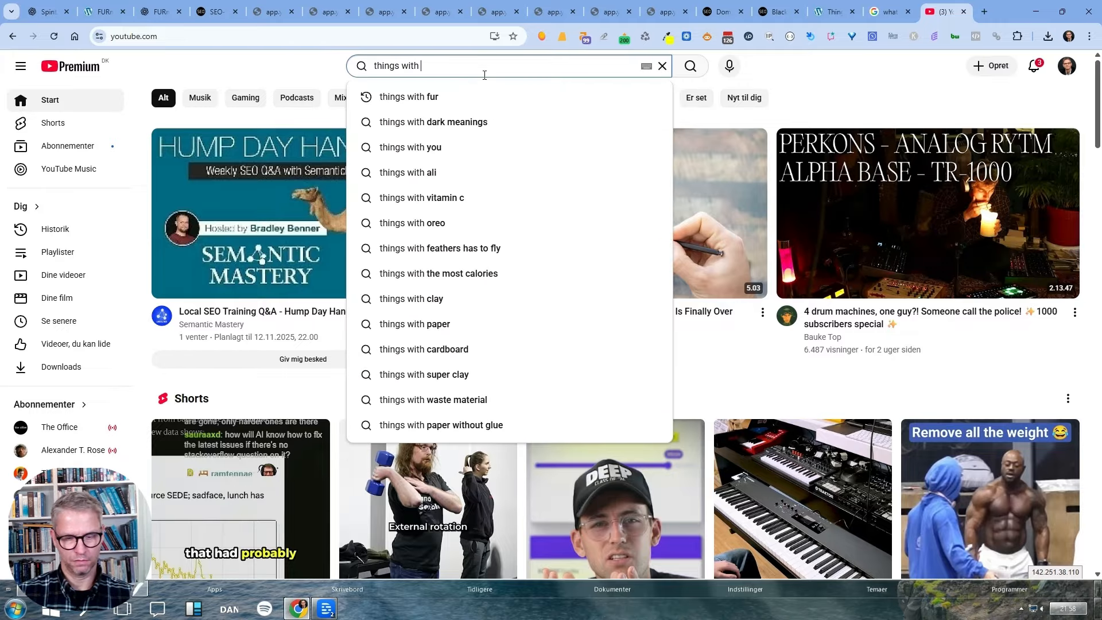
pyautogui.press('Return')
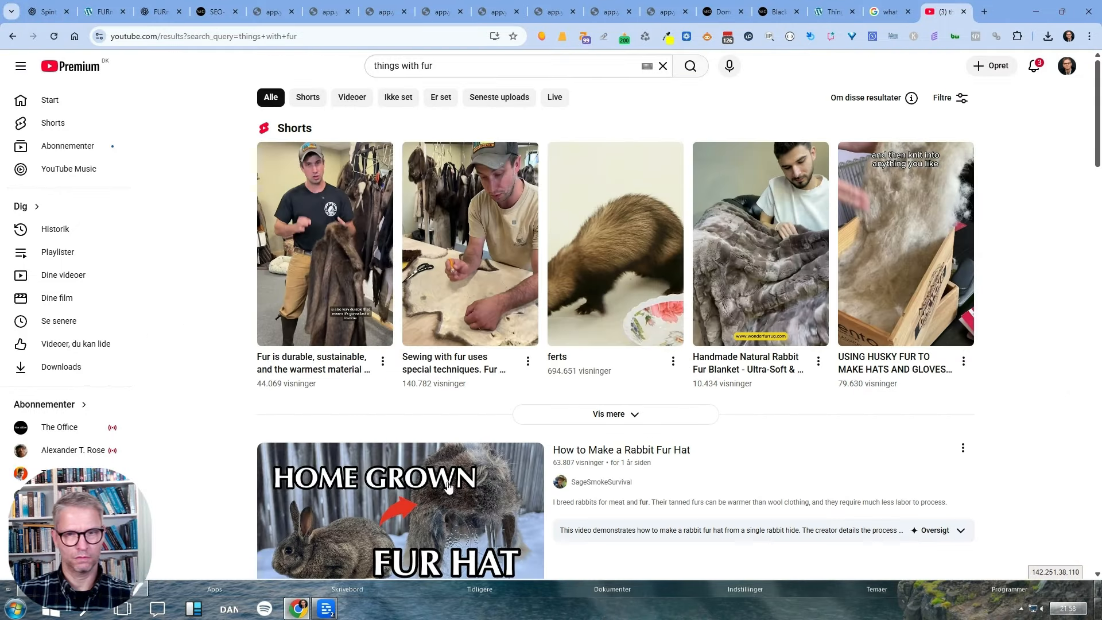
# Look through the search results for a Things with fur video and limit them to videos.
pyautogui.scroll(-5, 681, 474)
pyautogui.scroll(-6, 680, 474)
pyautogui.scroll(-20, 681, 478)
pyautogui.scroll(-12, 682, 477)
pyautogui.scroll(20, 681, 453)
pyautogui.click(357, 100)
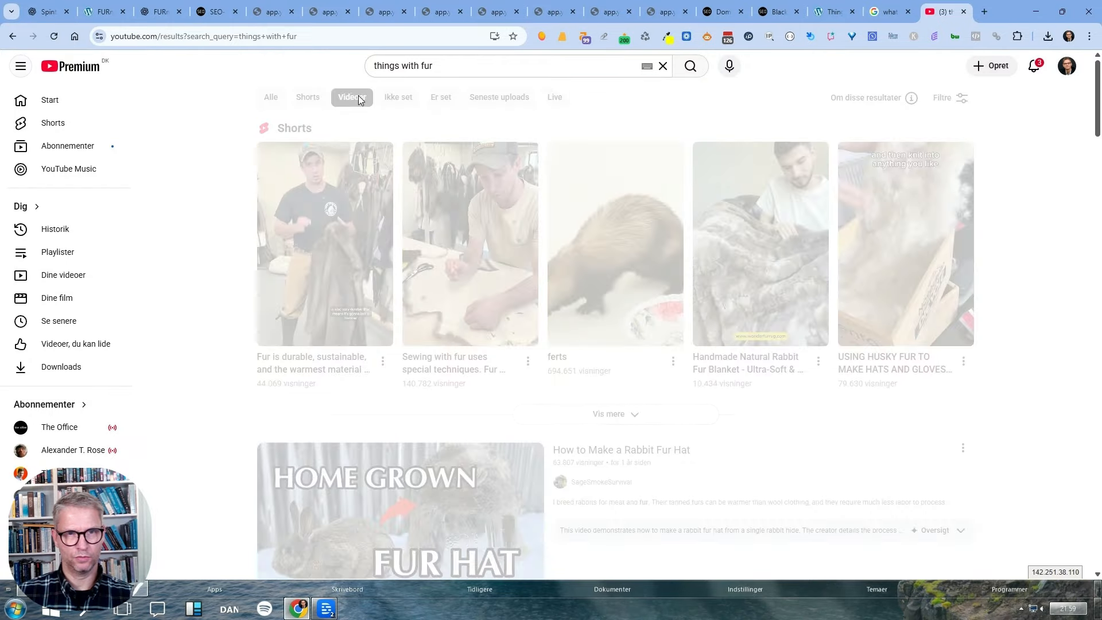
# Search YouTube for "things with fur furminator" and open the Furminator Grooming Rake Review video.
pyautogui.click(505, 69)
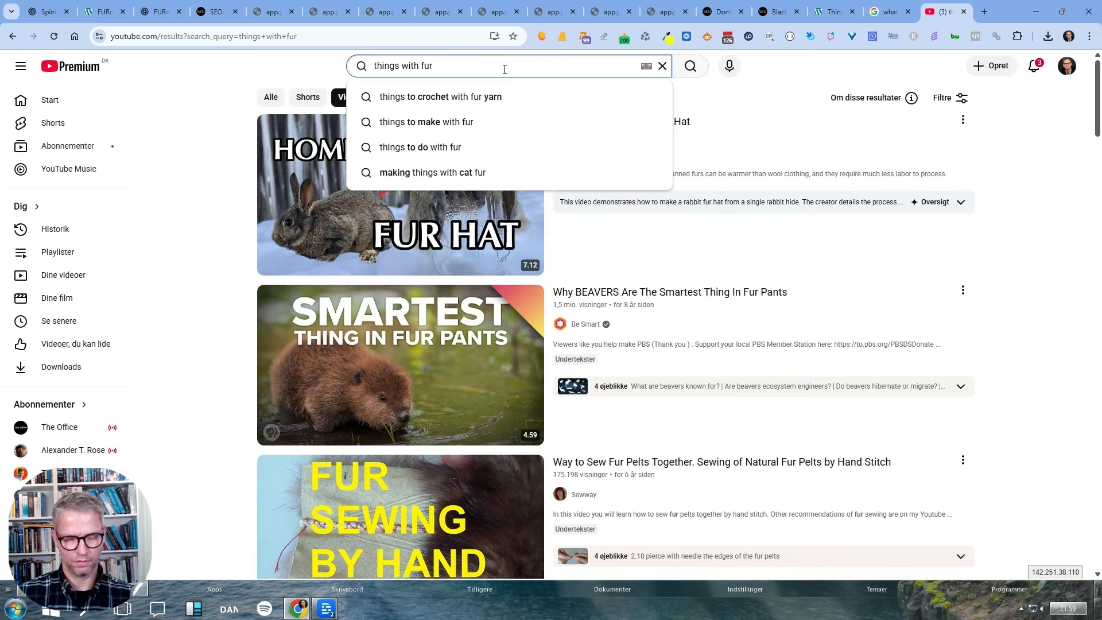
pyautogui.write('furminator')
pyautogui.press('Return')
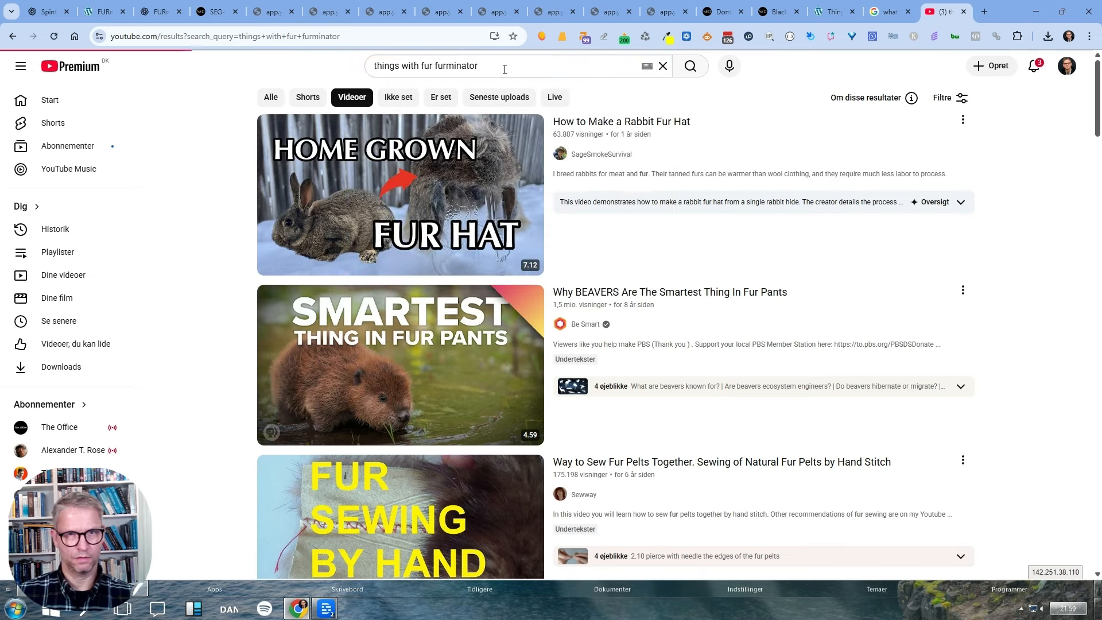
pyautogui.scroll(-14, 702, 376)
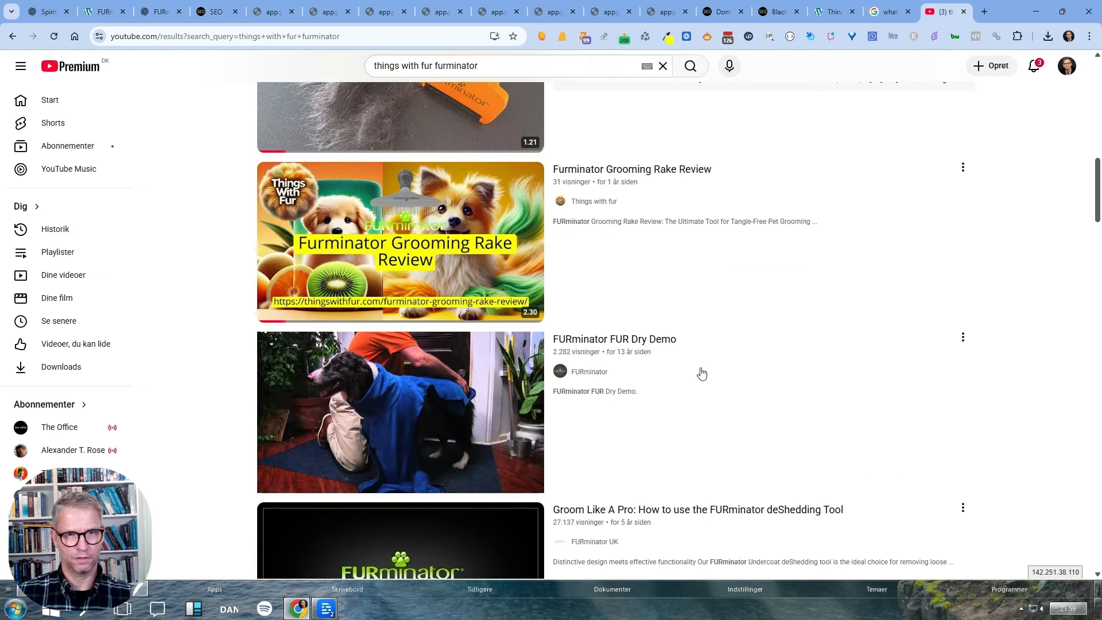
pyautogui.click(382, 246)
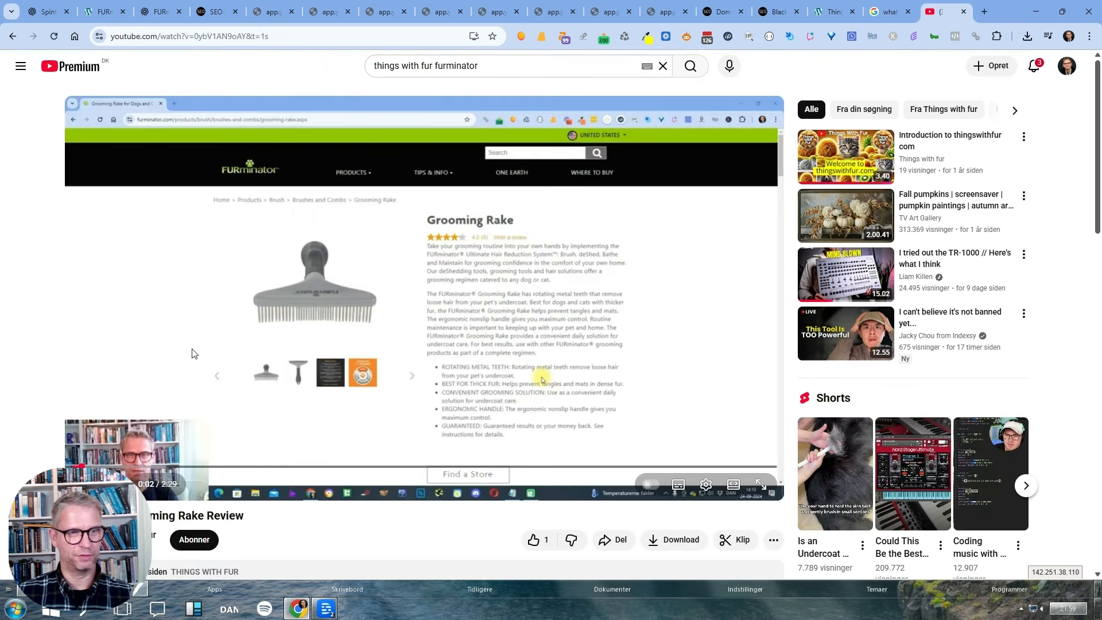
# Copy the video's URL and save only its ID, 0ybV1AN9oAY, as a YouTube embed in the YACSS project.
pyautogui.click(207, 236)
pyautogui.click(238, 37)
pyautogui.hotkey('ctrl', 'c')
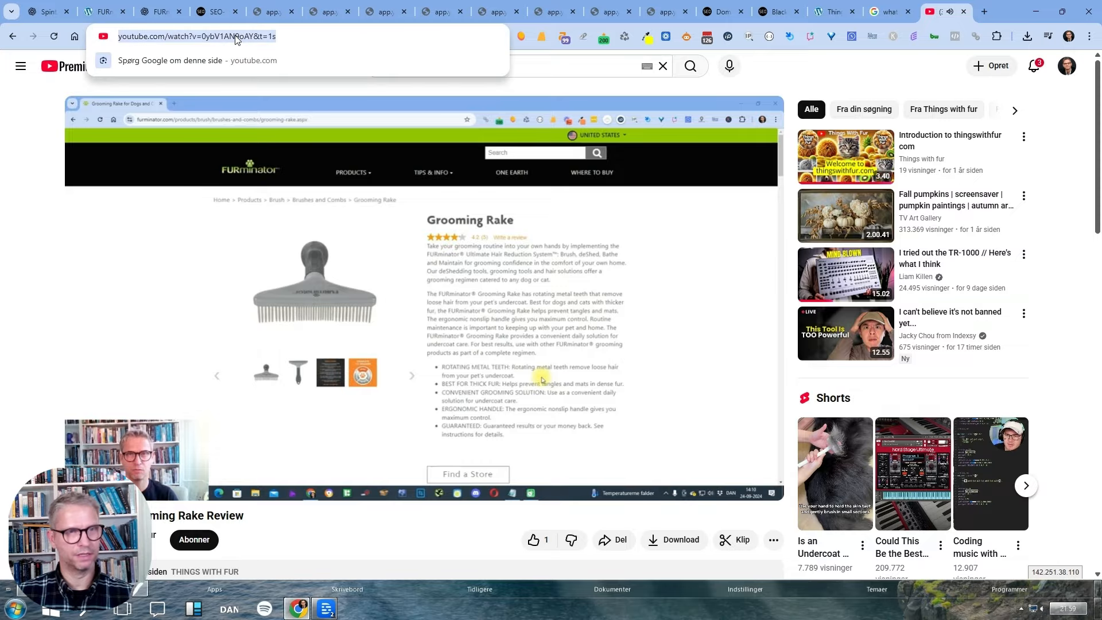
pyautogui.click(217, 13)
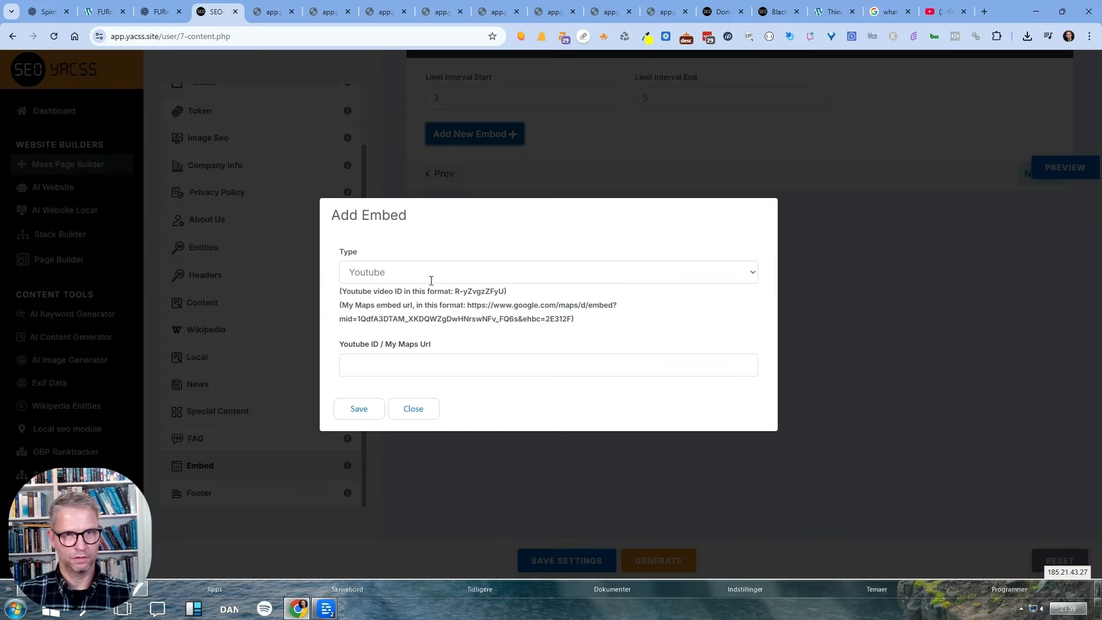
pyautogui.click(388, 359)
pyautogui.hotkey('ctrl', 'v')
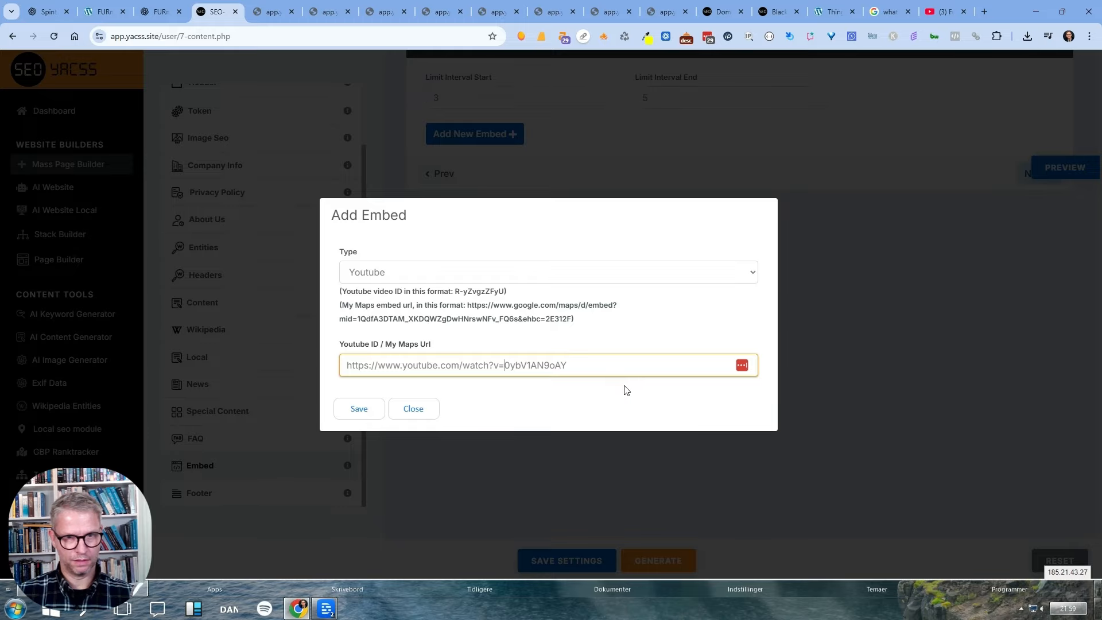
pyautogui.hotkey('shift', 'Home')
pyautogui.press('BackSpace')
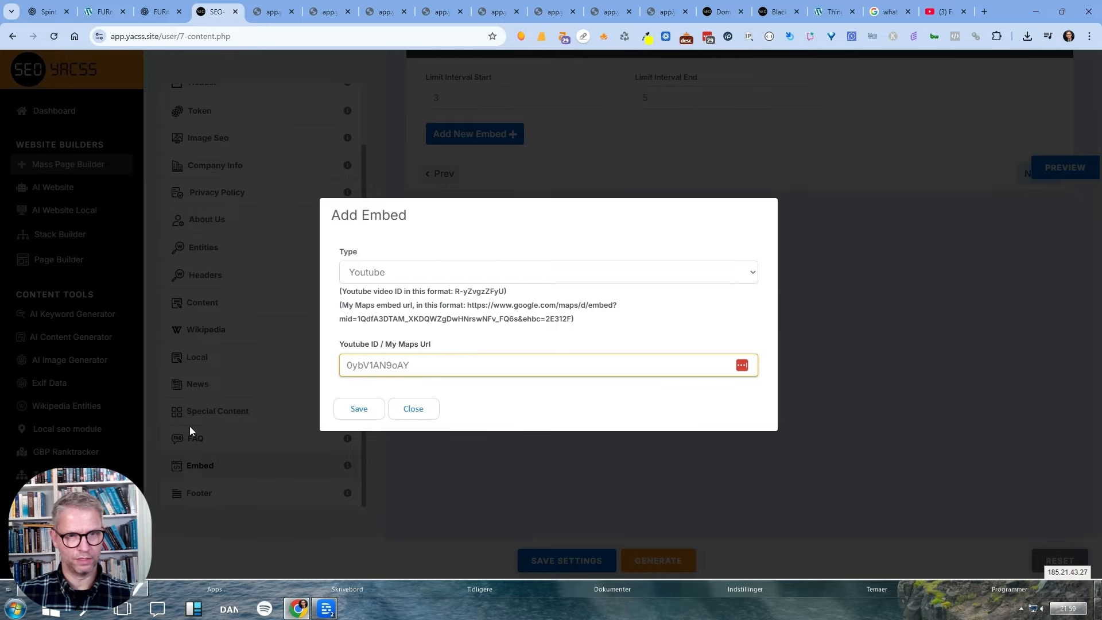
pyautogui.click(353, 410)
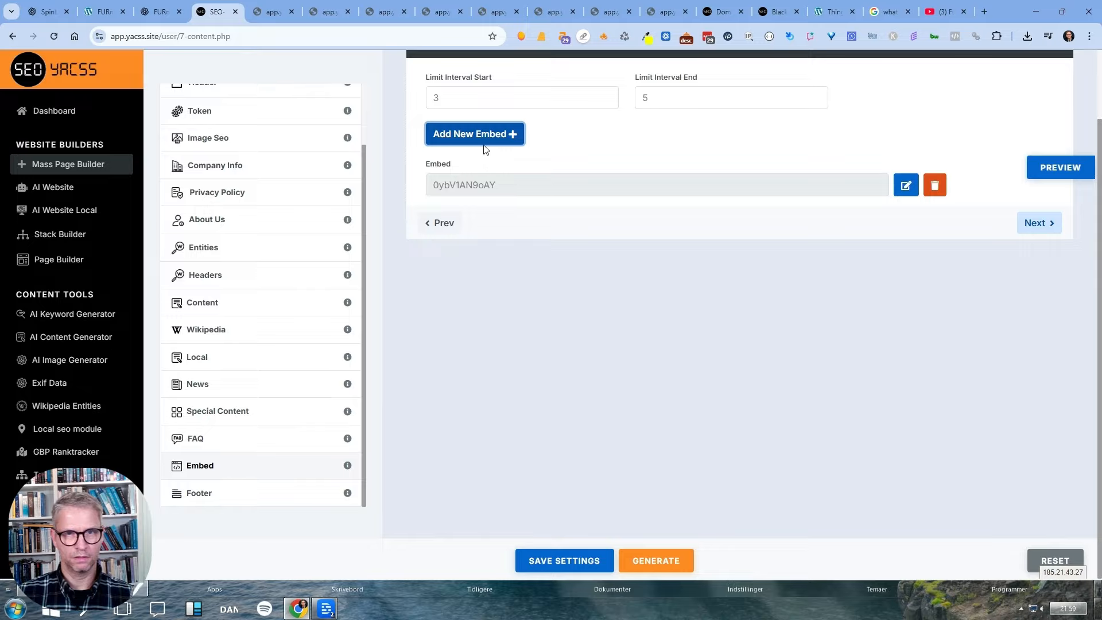
# Start another embed and copy the URL of the Introduction to thingswithfur com video from the Things with fur YouTube channel.
pyautogui.click(482, 143)
pyautogui.click(947, 12)
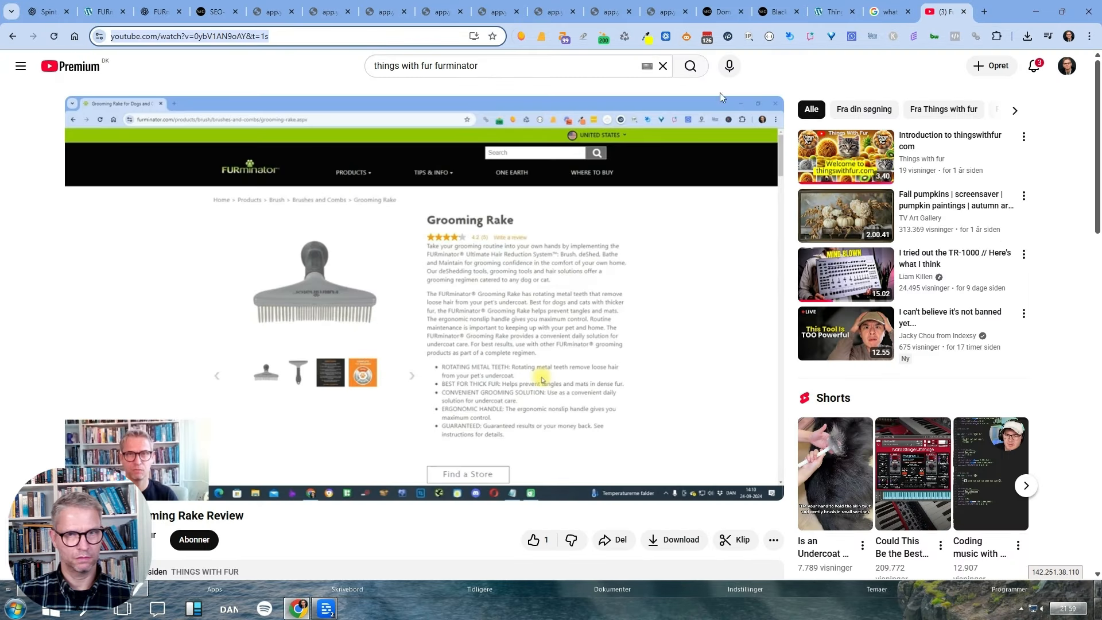
pyautogui.click(142, 536)
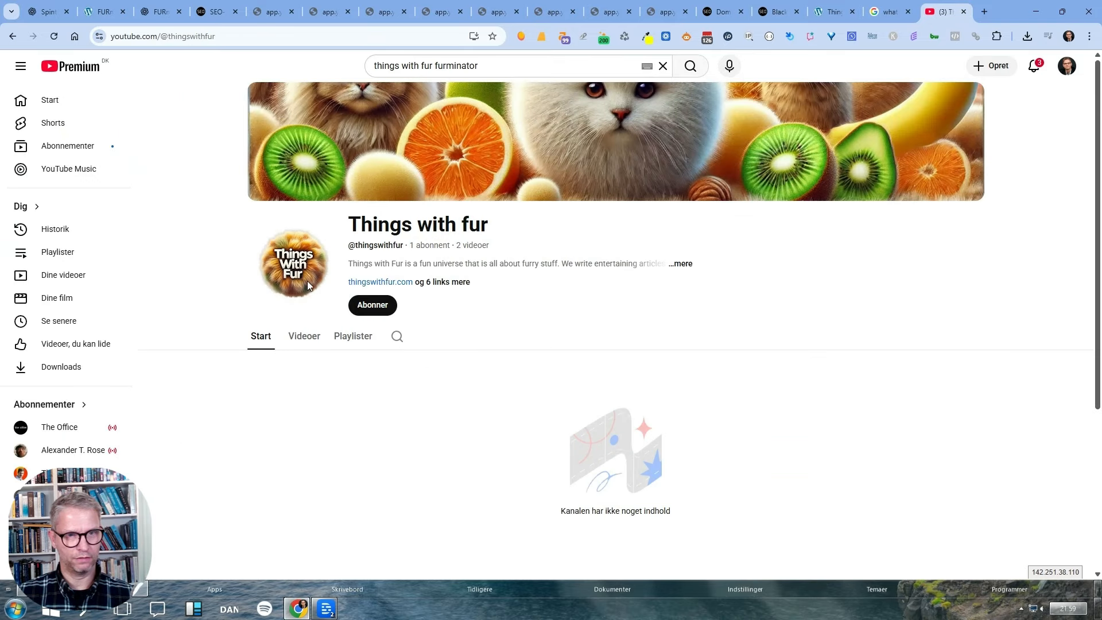
pyautogui.click(306, 337)
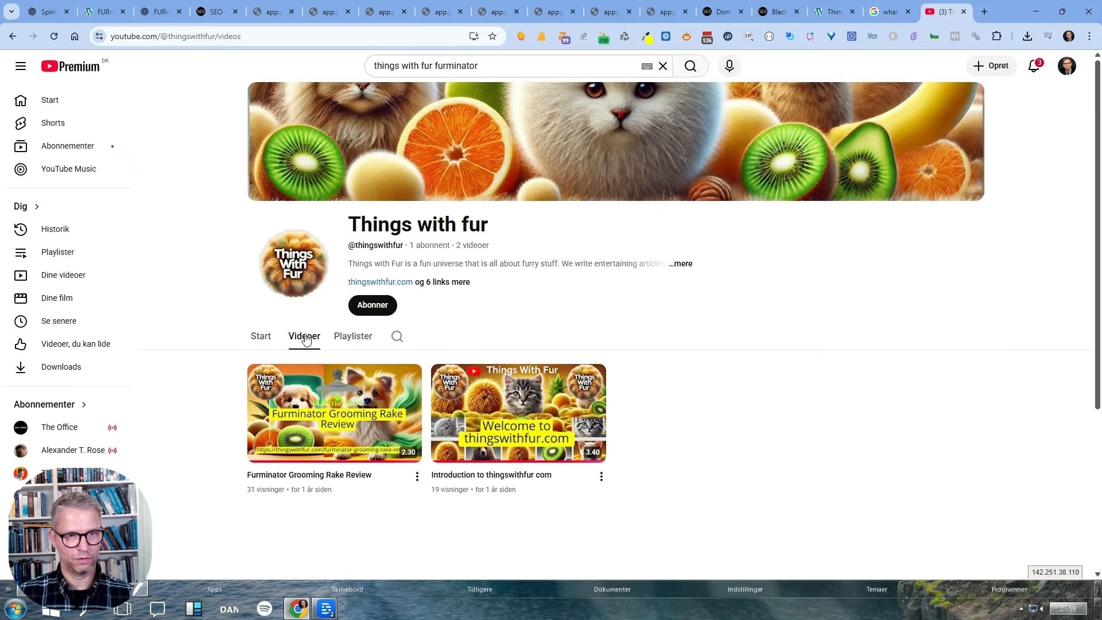
pyautogui.click(535, 390)
pyautogui.click(244, 38)
pyautogui.hotkey('ctrl', 'c')
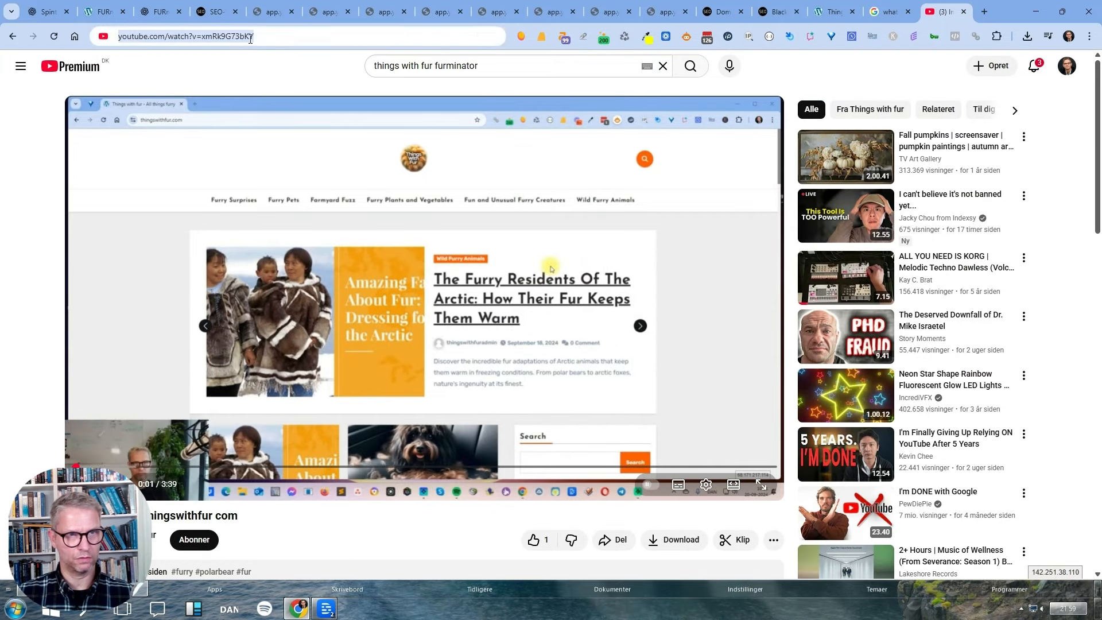
pyautogui.click(327, 226)
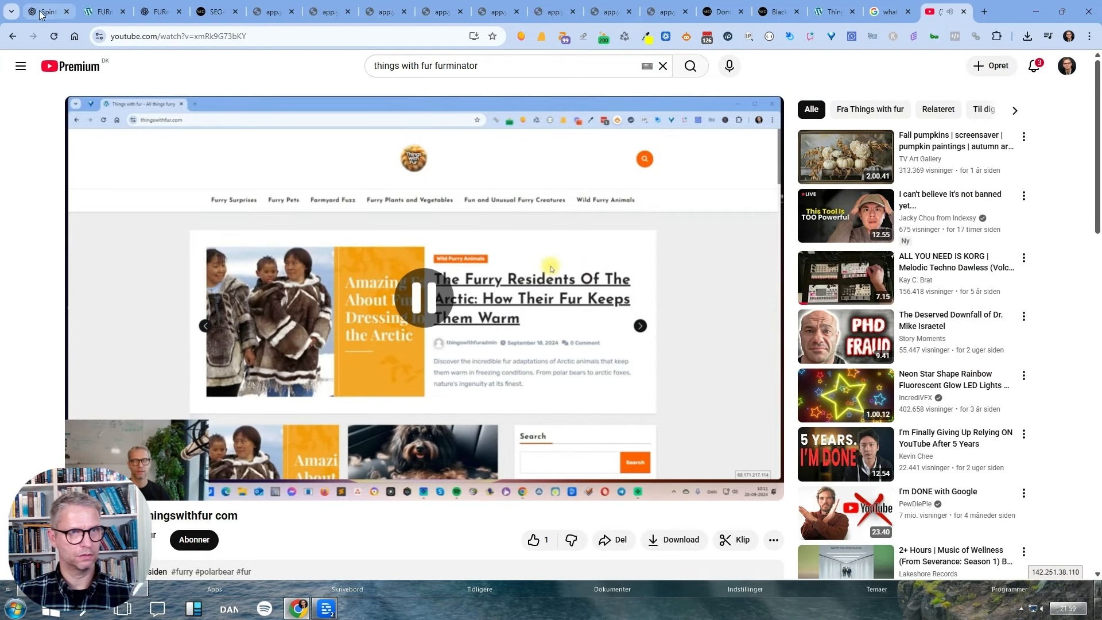
# Save a second YouTube embed in the YACSS project with the video ID xmRk9G73bKY.
pyautogui.click(216, 16)
pyautogui.click(430, 365)
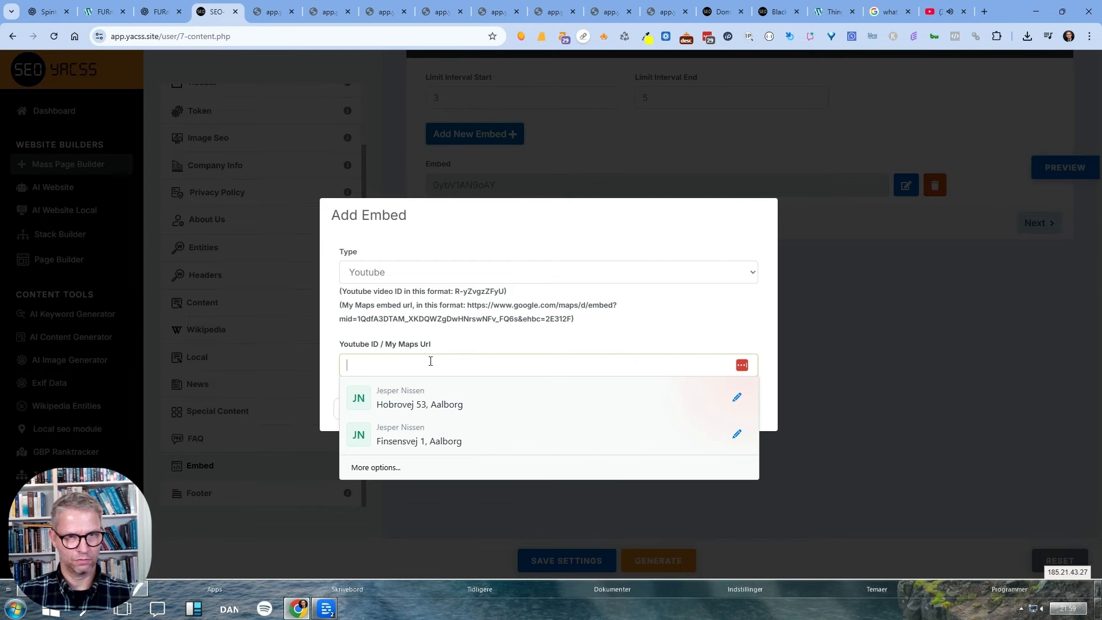
pyautogui.hotkey('ctrl', 'v')
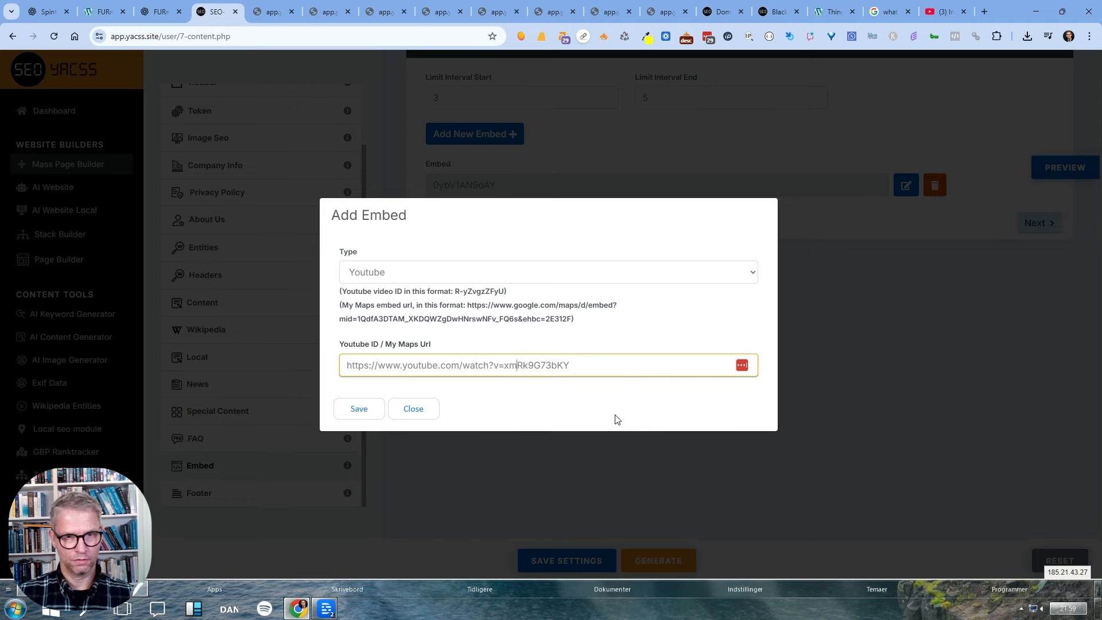
pyautogui.hotkey('shift', 'Home')
pyautogui.press('BackSpace')
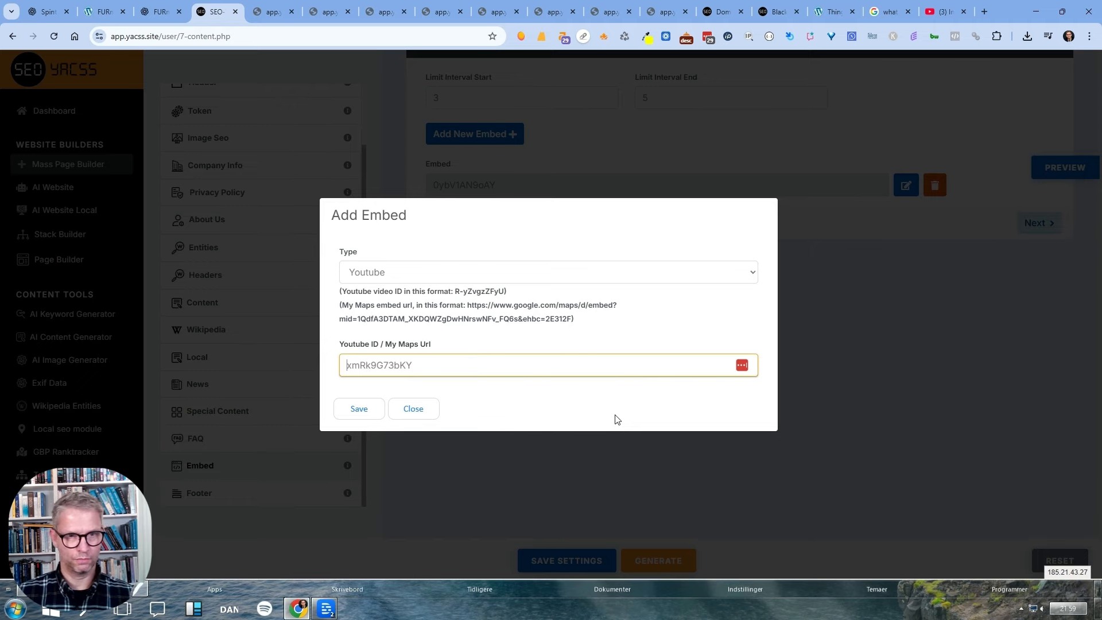
pyautogui.click(349, 410)
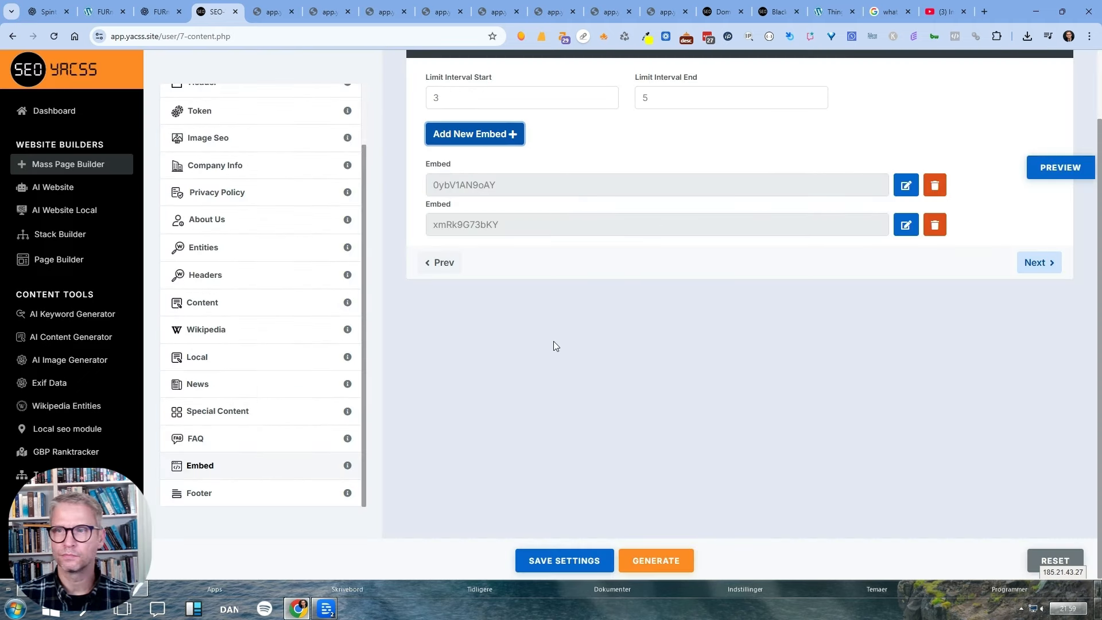
# Preview the page and check how the two embedded YouTube videos are placed.
pyautogui.click(1053, 169)
pyautogui.scroll(-10, 946, 280)
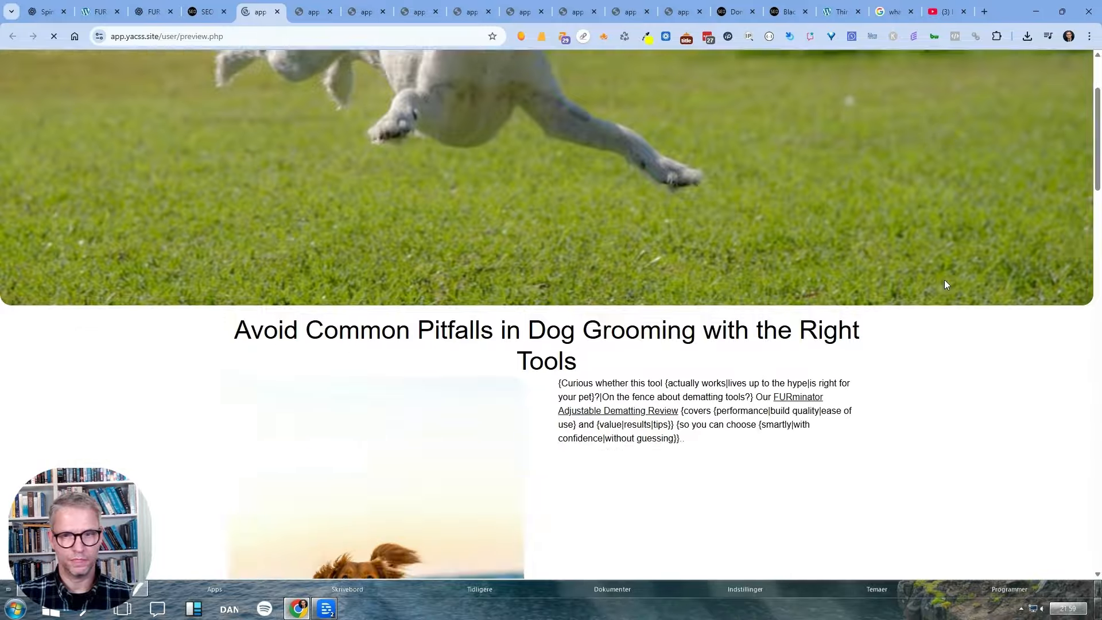
pyautogui.scroll(-15, 945, 281)
pyautogui.scroll(5, 942, 281)
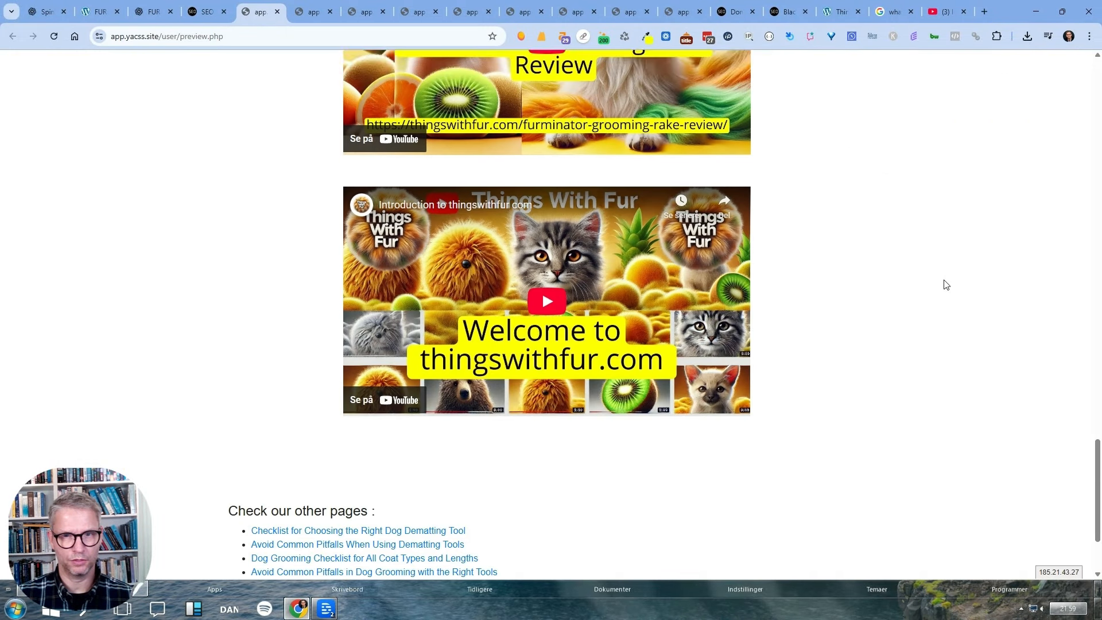
pyautogui.scroll(20, 523, 298)
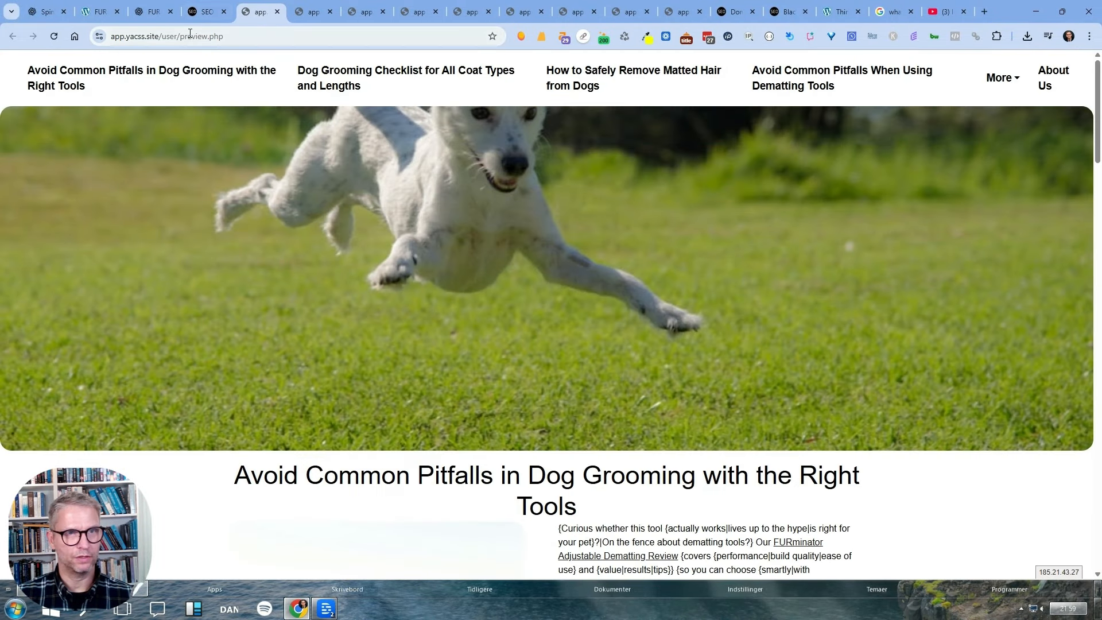
# Return to the project's Embed settings and set both the limit interval start and end to 1.
pyautogui.click(204, 11)
pyautogui.doubleClick(435, 98)
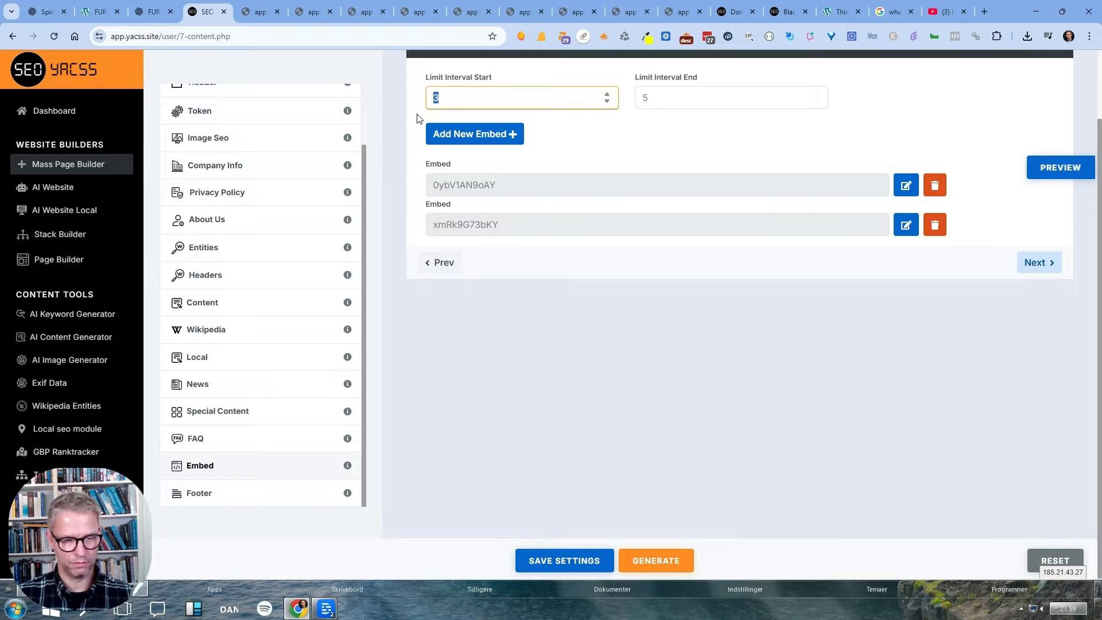
pyautogui.moveTo(652, 100); pyautogui.dragTo(565, 97)
pyautogui.click(737, 152)
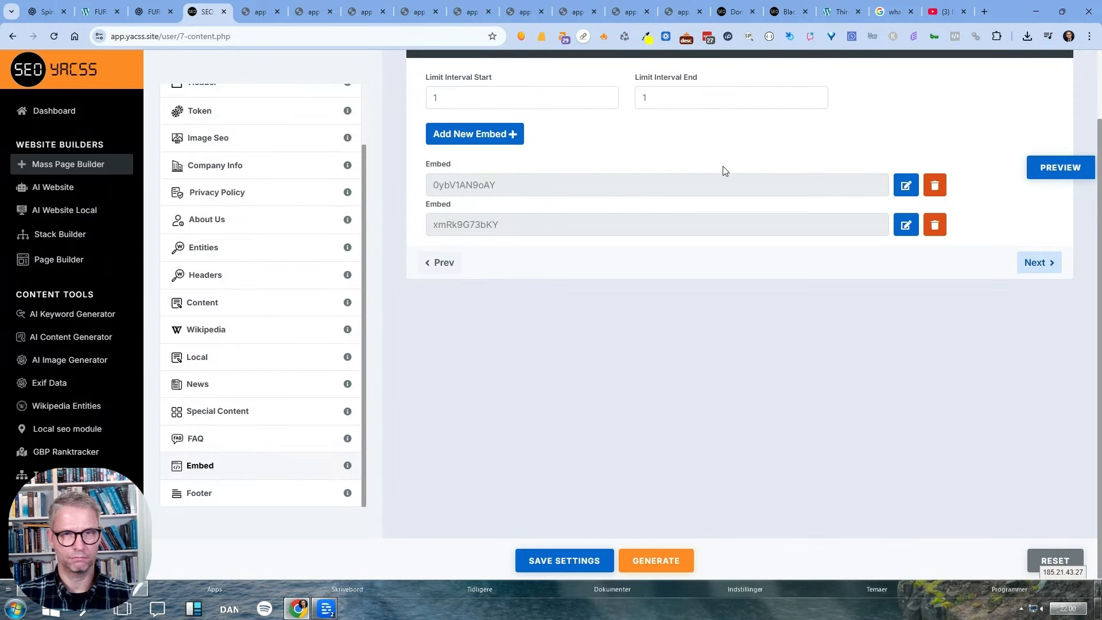
pyautogui.click(484, 138)
pyautogui.click(439, 274)
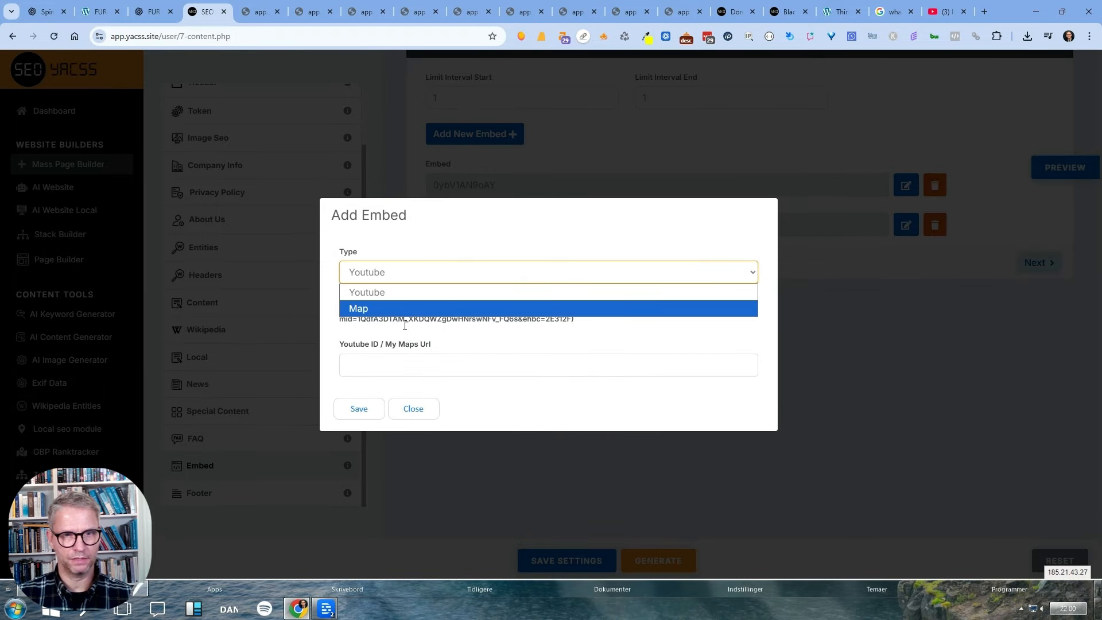
pyautogui.click(413, 408)
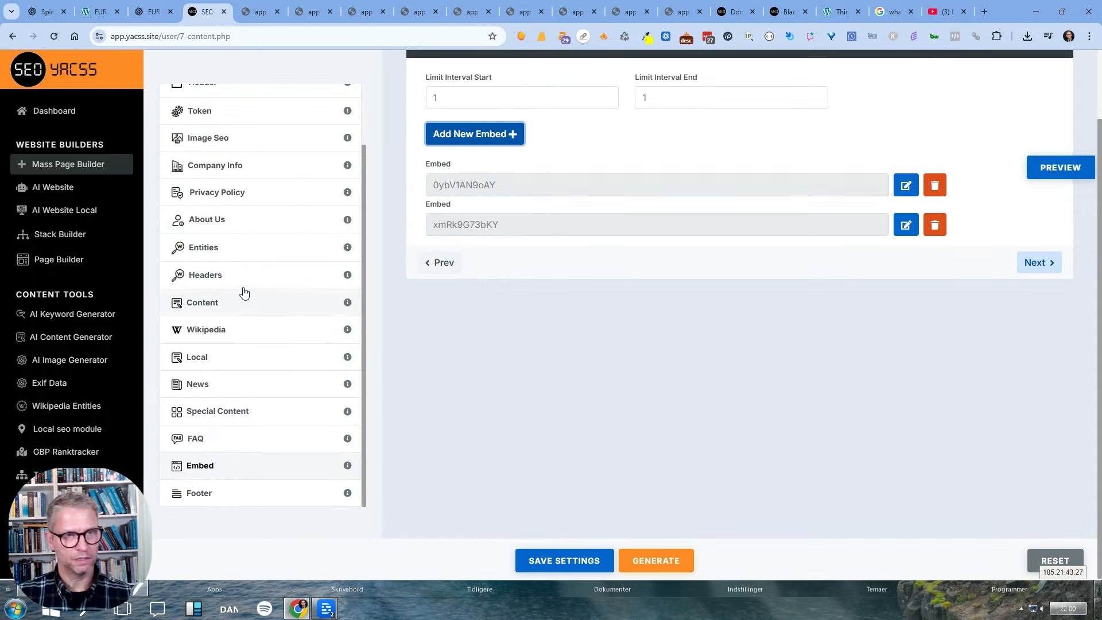
# Save the project settings and review the Header section's prompts and meta titles.
pyautogui.click(583, 567)
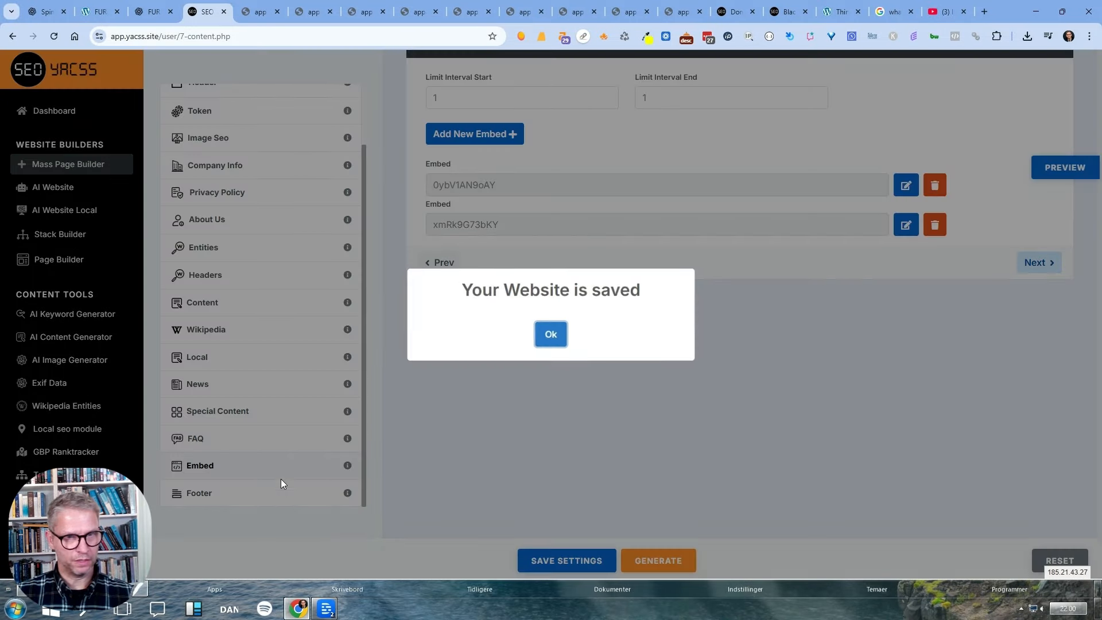
pyautogui.click(561, 342)
pyautogui.scroll(5, 332, 393)
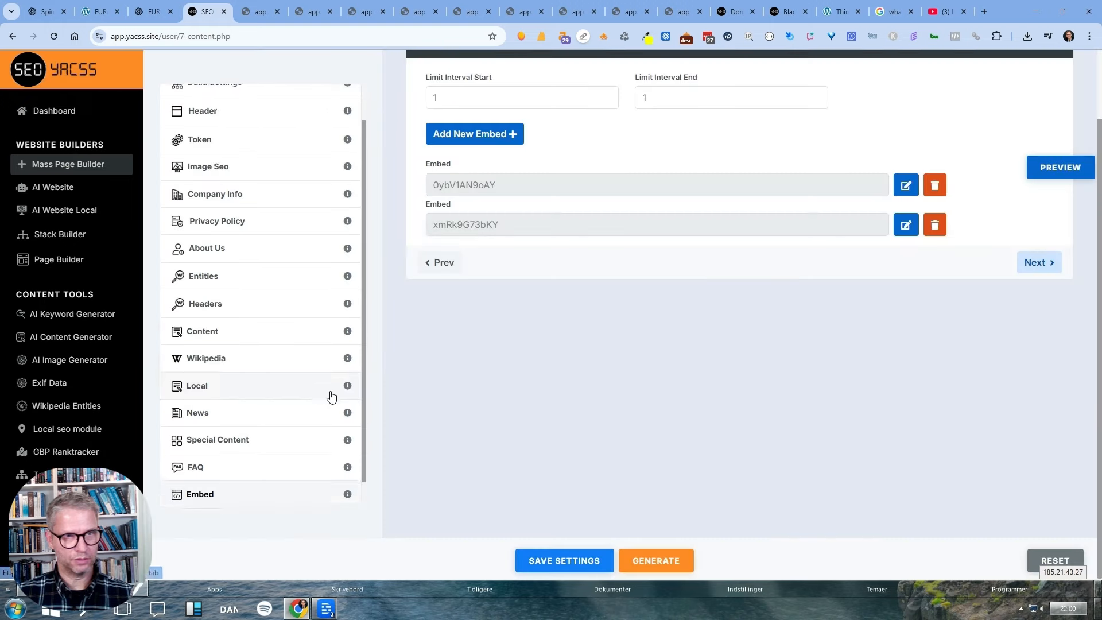
pyautogui.click(276, 236)
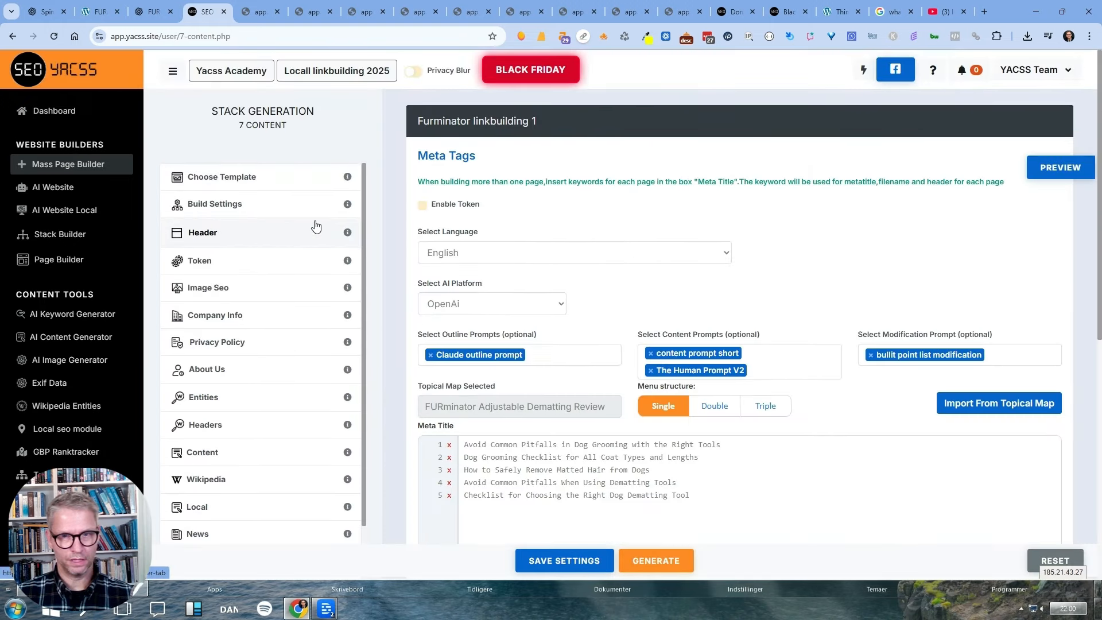
pyautogui.scroll(-5, 826, 325)
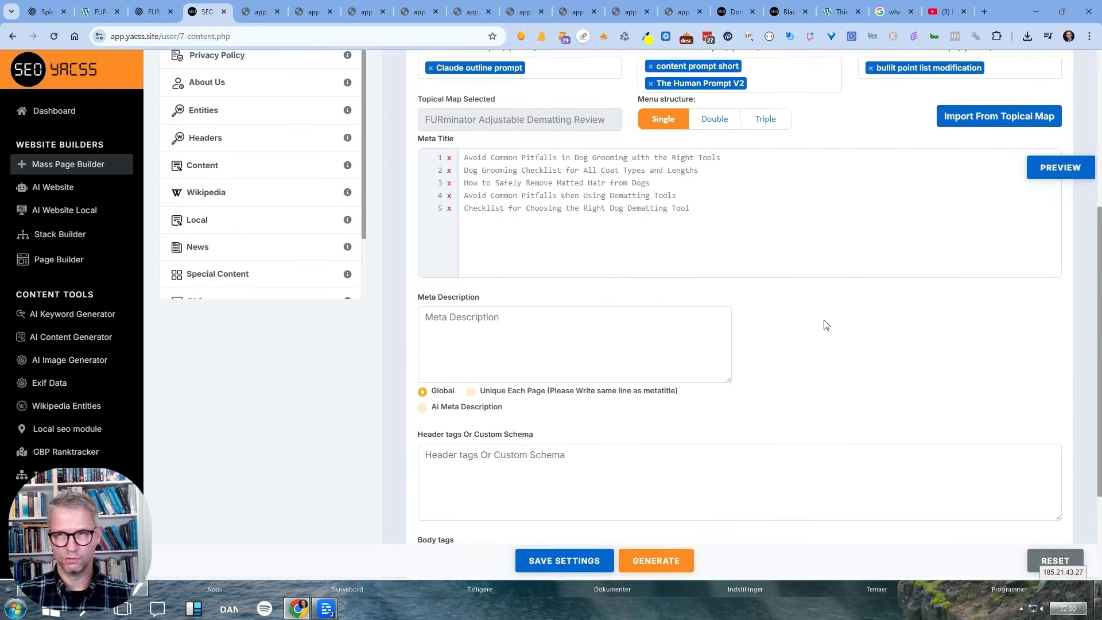
pyautogui.scroll(10, 261, 285)
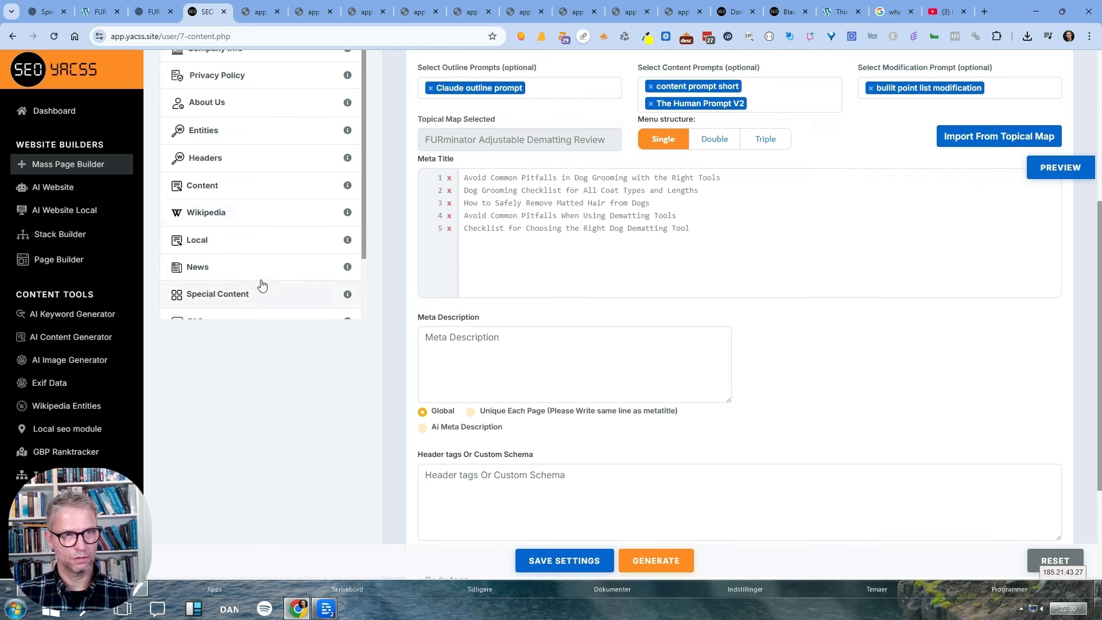
# Set the content image interval start to 2 images per page and generate the website.
pyautogui.click(253, 287)
pyautogui.scroll(-4, 601, 361)
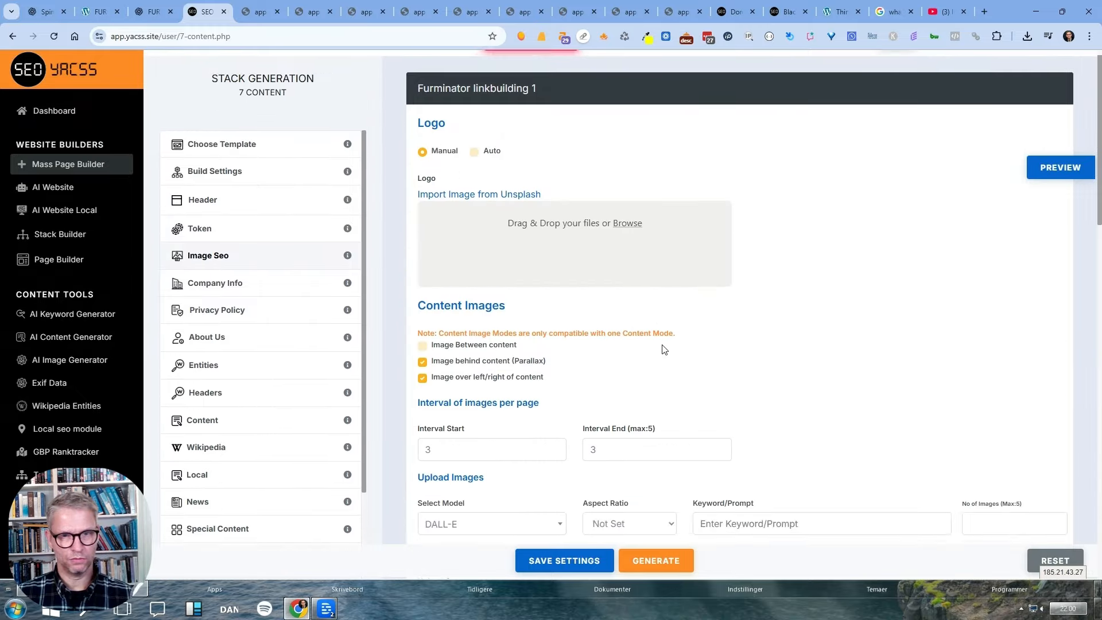
pyautogui.doubleClick(476, 258)
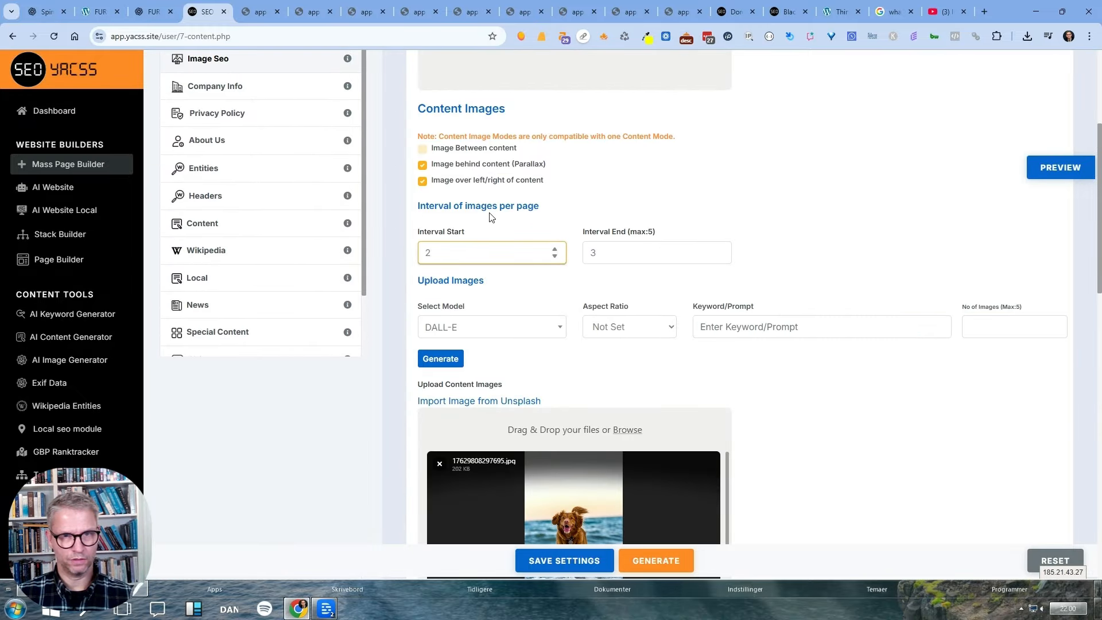
pyautogui.click(462, 238)
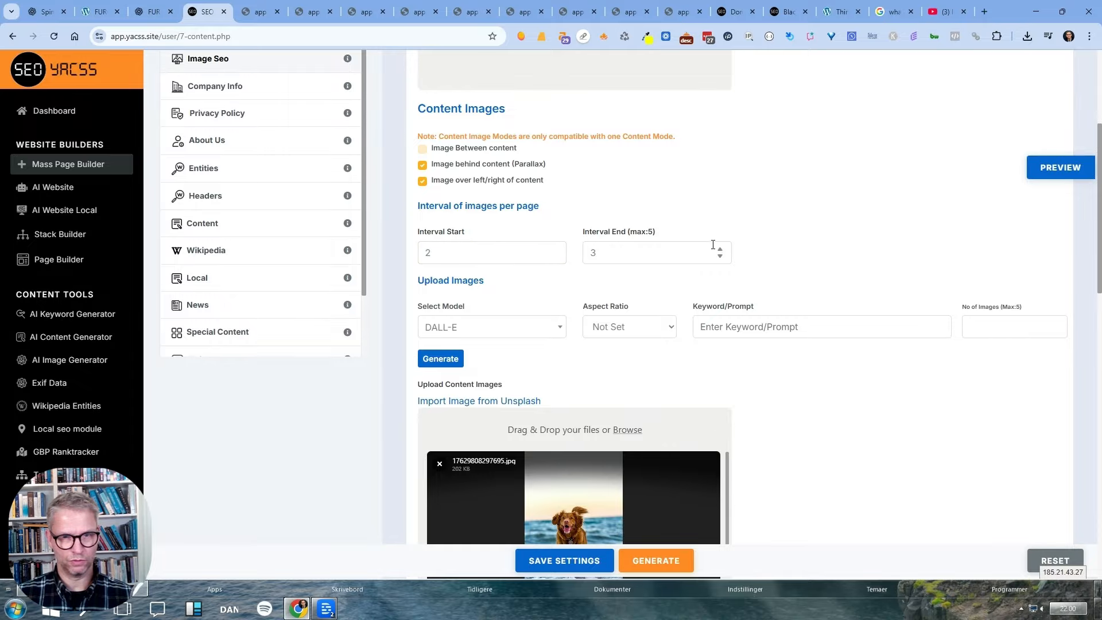
pyautogui.scroll(-10, 836, 271)
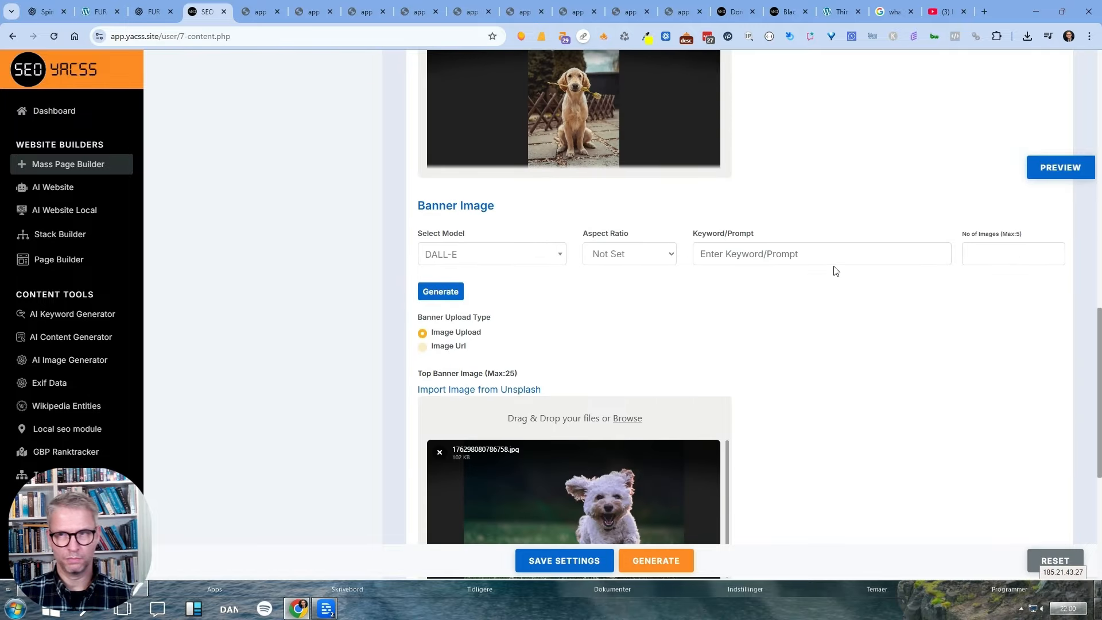
pyautogui.click(668, 563)
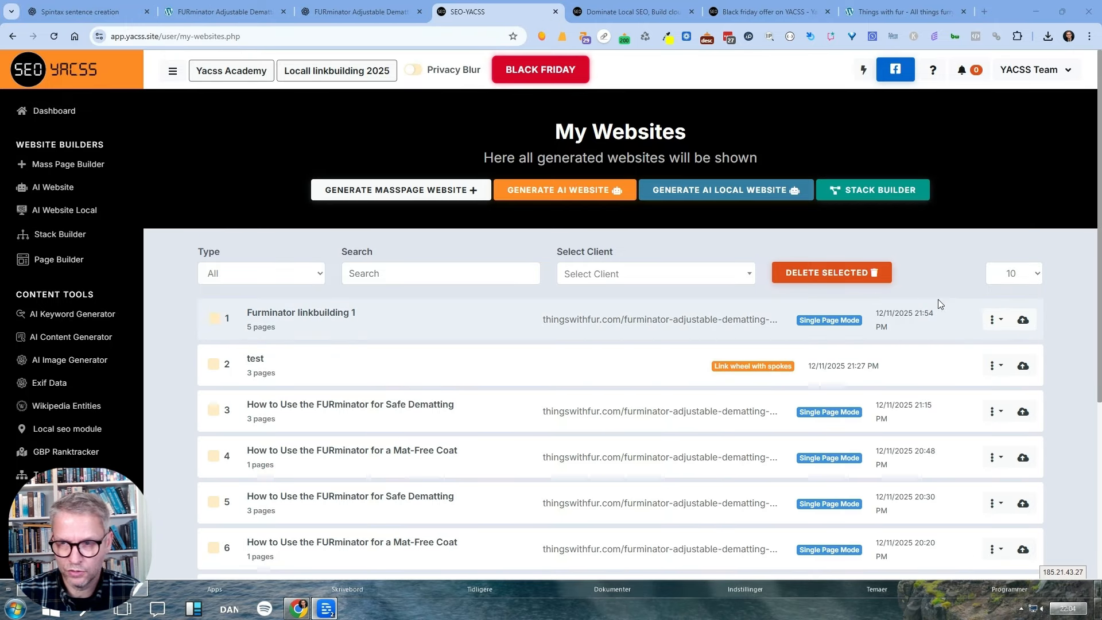
# View the generated Furminator linkbuilding 1 website and check the first page's review link, embedded video and content image.
pyautogui.click(993, 321)
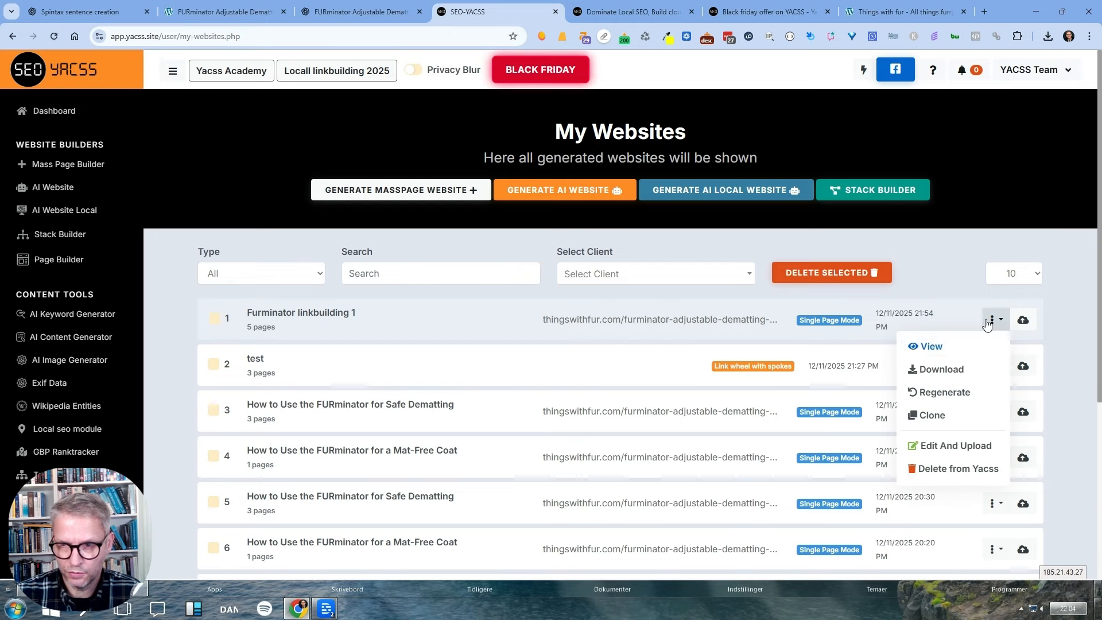
pyautogui.click(930, 346)
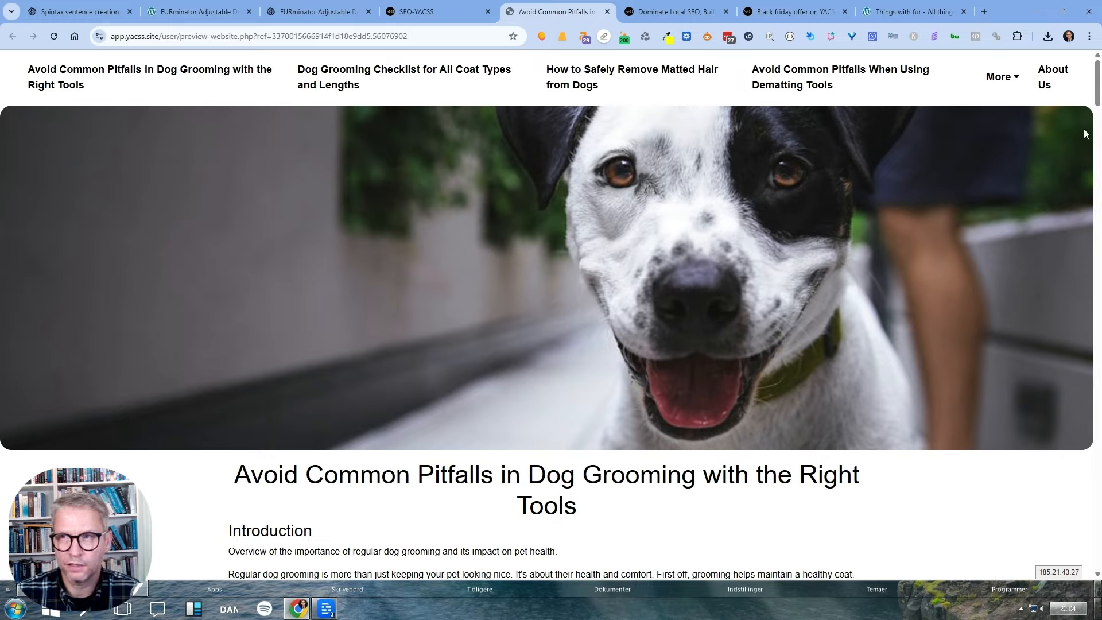
pyautogui.moveTo(1097, 91); pyautogui.dragTo(1098, 130)
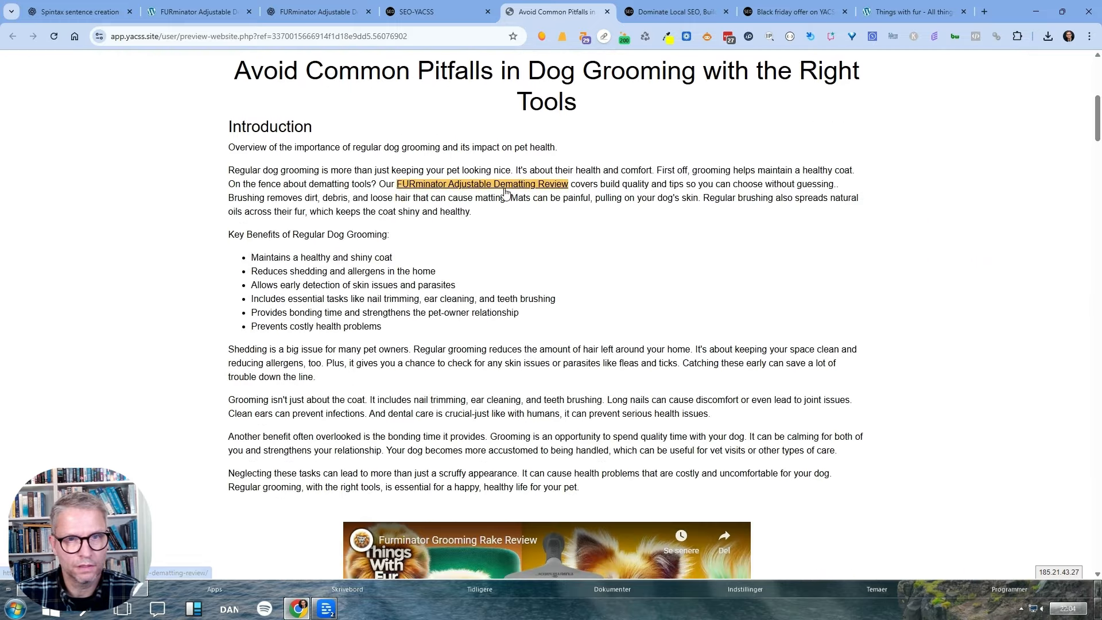
pyautogui.scroll(-10, 577, 279)
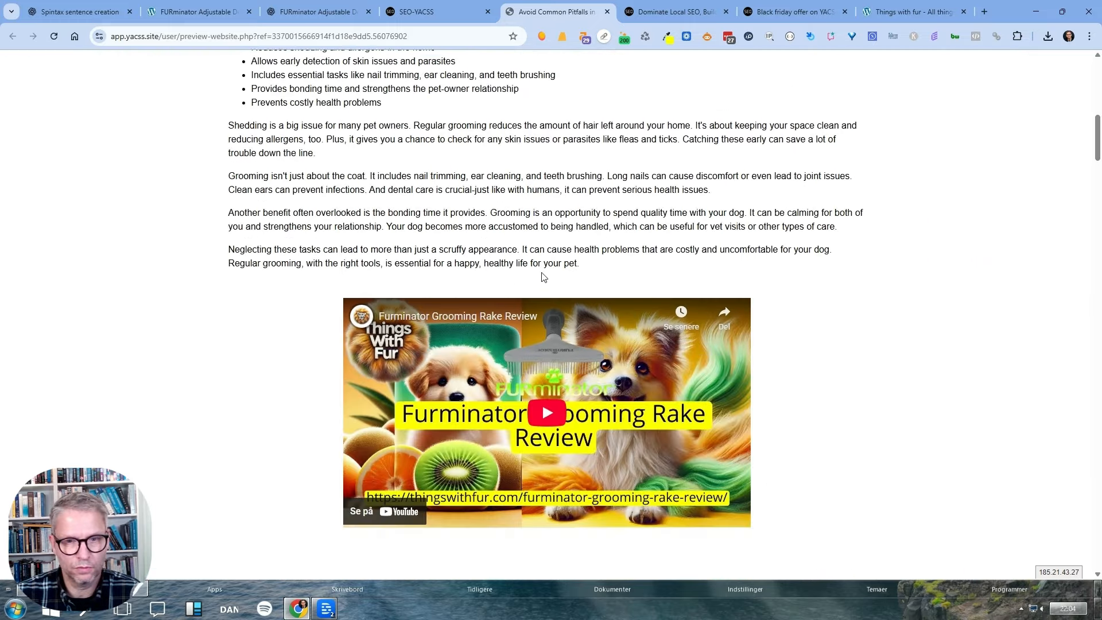
pyautogui.scroll(-3, 577, 278)
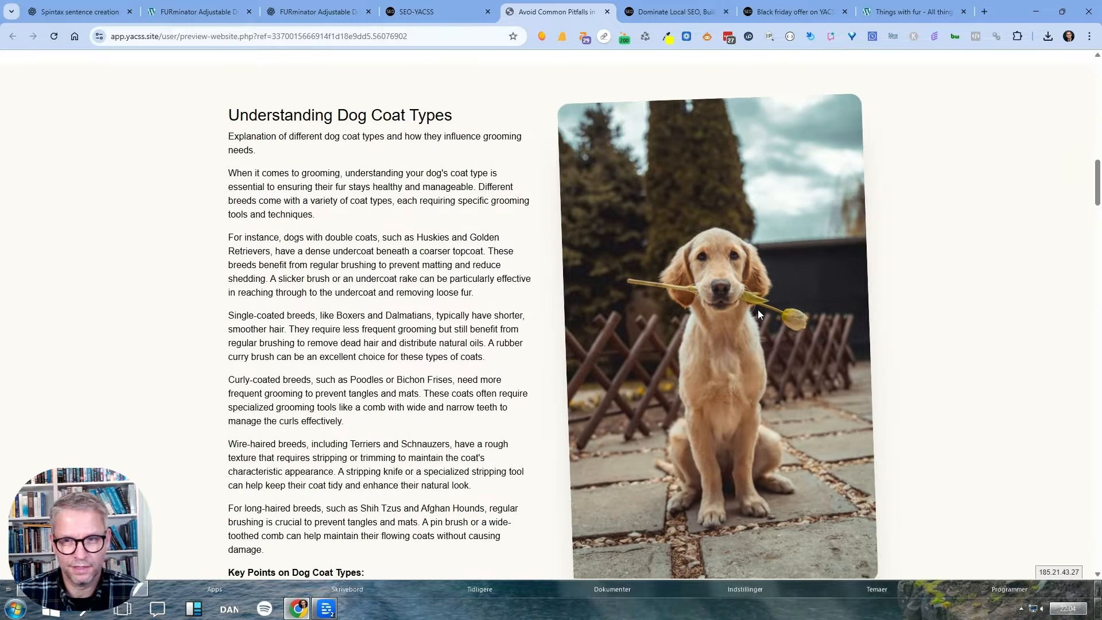
pyautogui.scroll(-7, 792, 311)
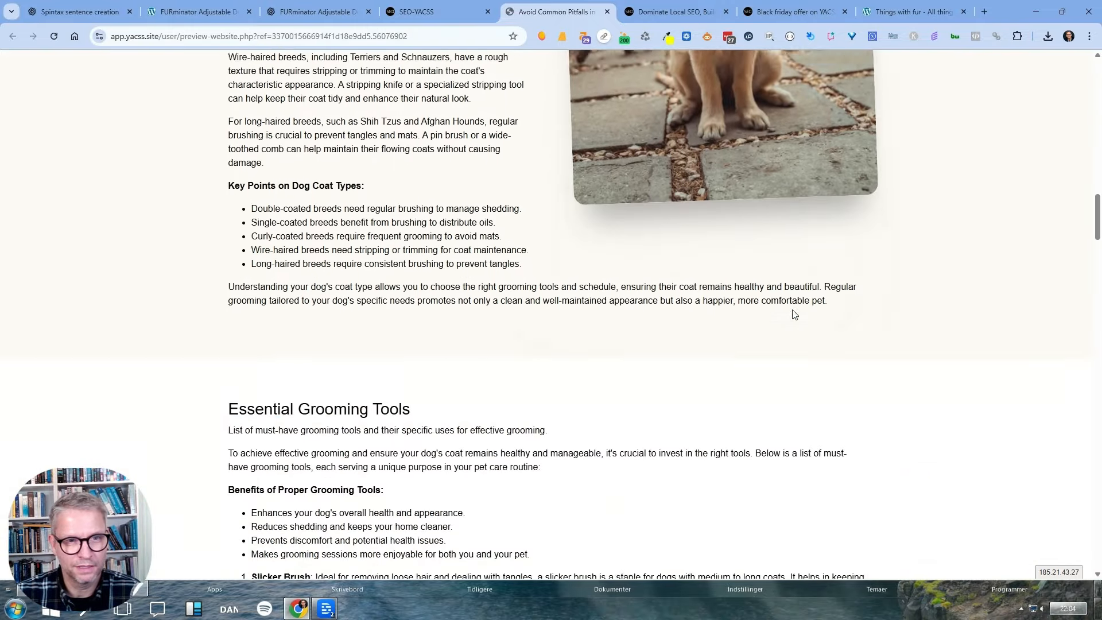
# Examine the bullet lists and text in the first page's grooming sections, from coat types to reducing shedding.
pyautogui.moveTo(314, 194); pyautogui.dragTo(323, 230)
pyautogui.scroll(-5, 626, 265)
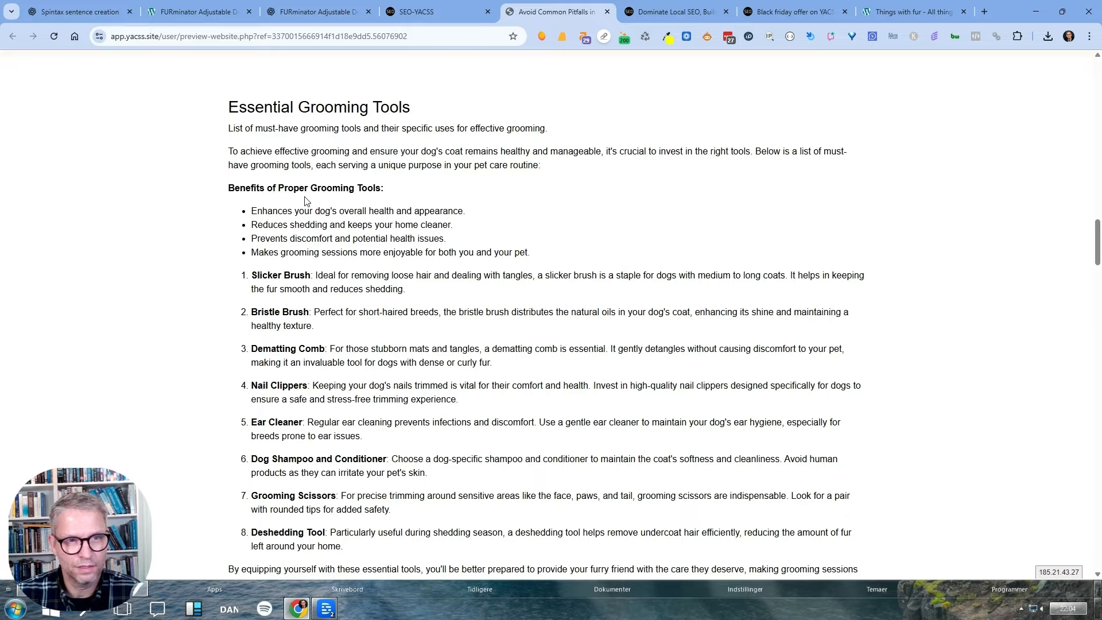
pyautogui.moveTo(304, 215); pyautogui.dragTo(471, 248)
pyautogui.scroll(-14, 315, 183)
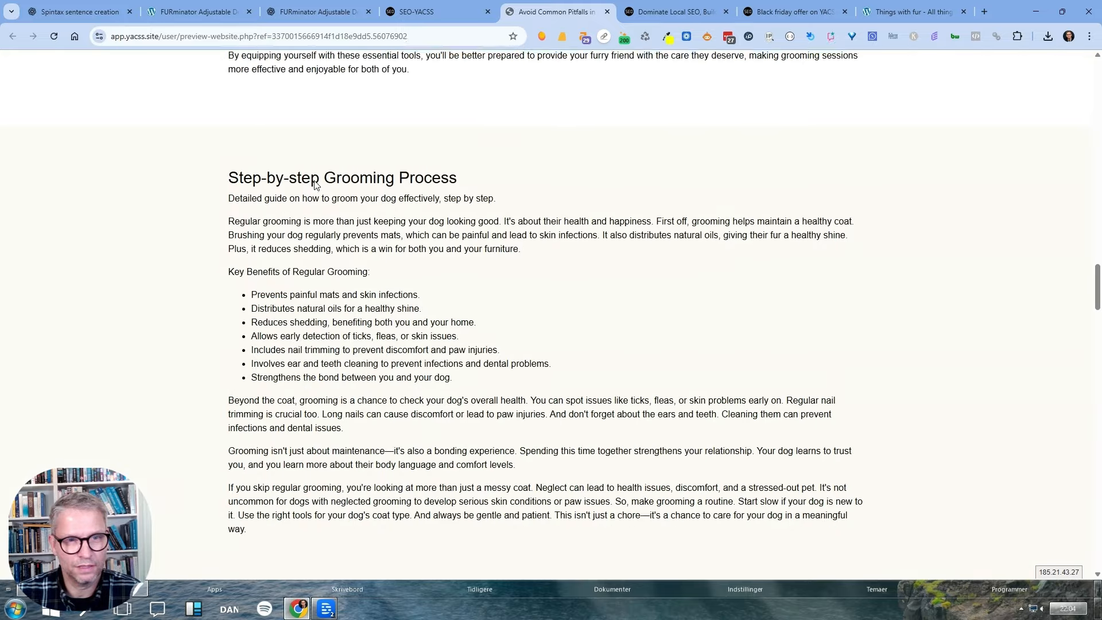
pyautogui.scroll(-6, 316, 181)
pyautogui.scroll(4, 315, 184)
pyautogui.scroll(-6, 314, 184)
pyautogui.scroll(2, 666, 282)
pyautogui.scroll(-20, 665, 281)
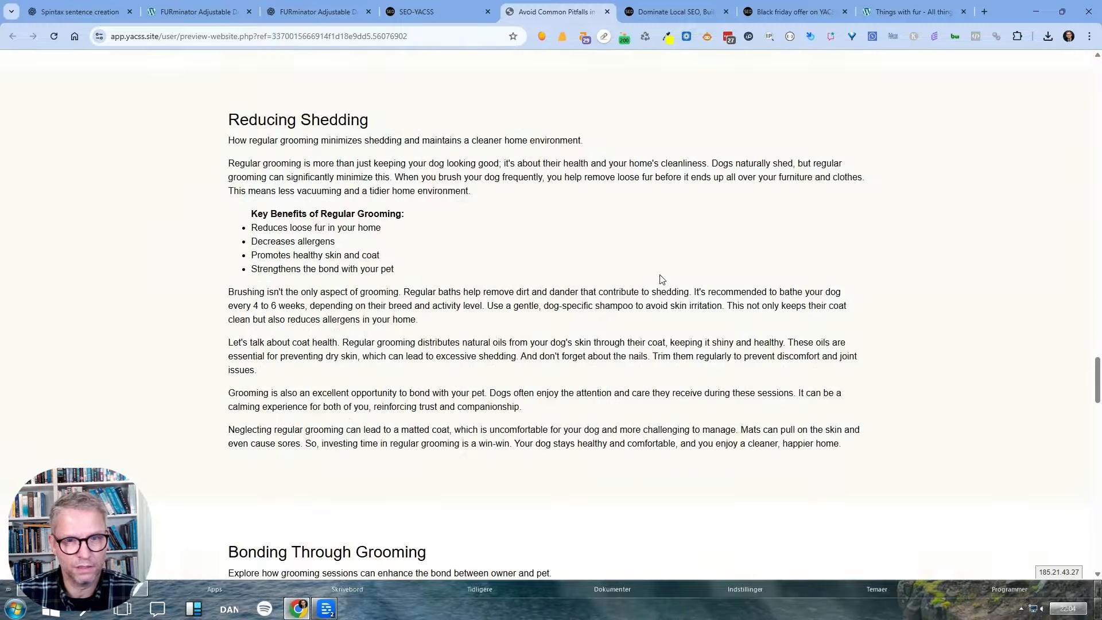
# Expand both frequently asked questions at the end of the first page to read their answers.
pyautogui.scroll(-9, 659, 274)
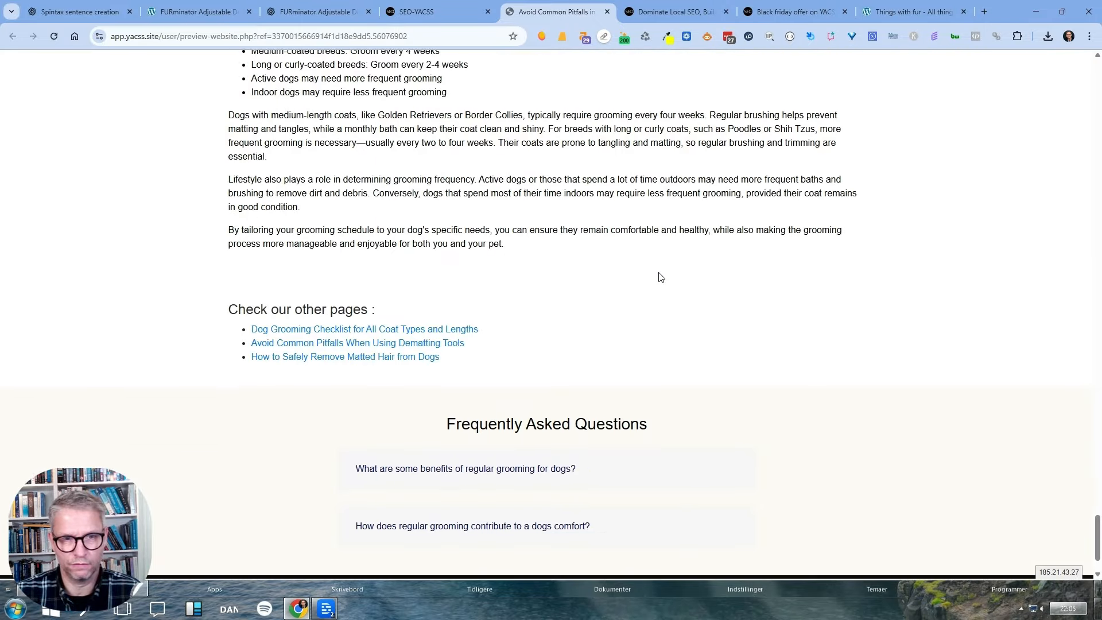
pyautogui.click(557, 367)
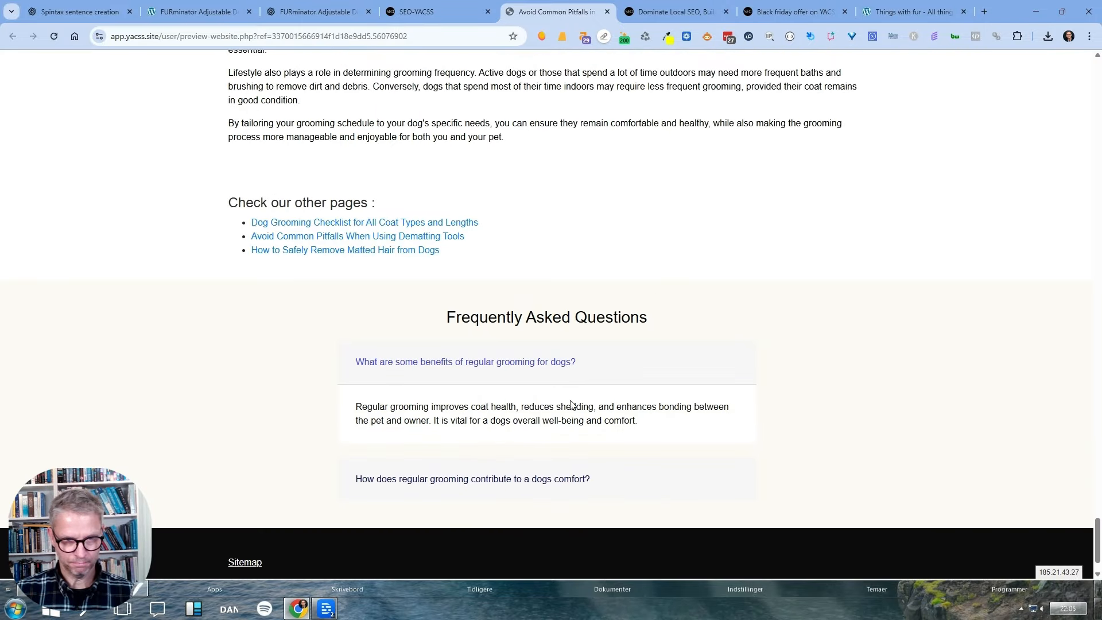
pyautogui.click(535, 482)
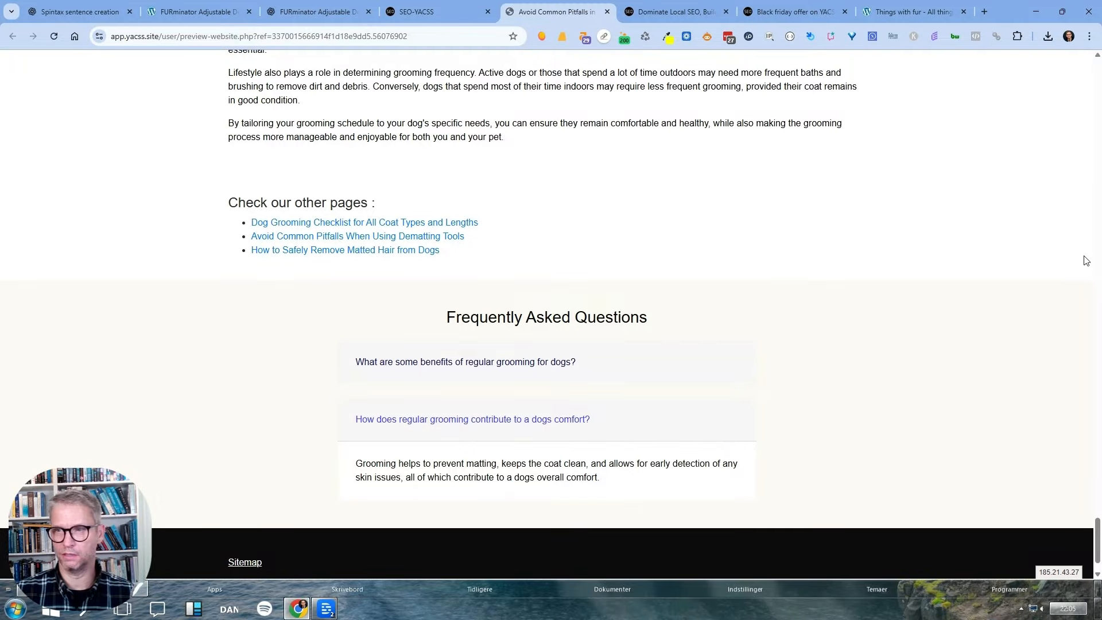
pyautogui.scroll(20, 952, 165)
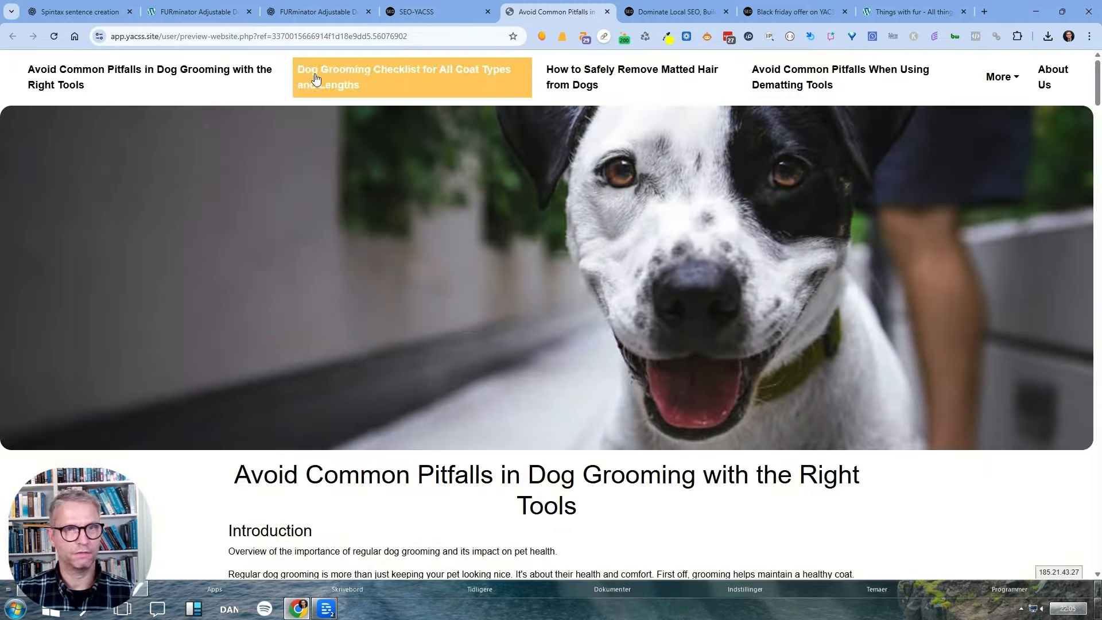
# Open the Dog Grooming Checklist for All Coat Types and Lengths page and check where its review link is placed.
pyautogui.click(315, 79)
pyautogui.scroll(-1, 1101, 180)
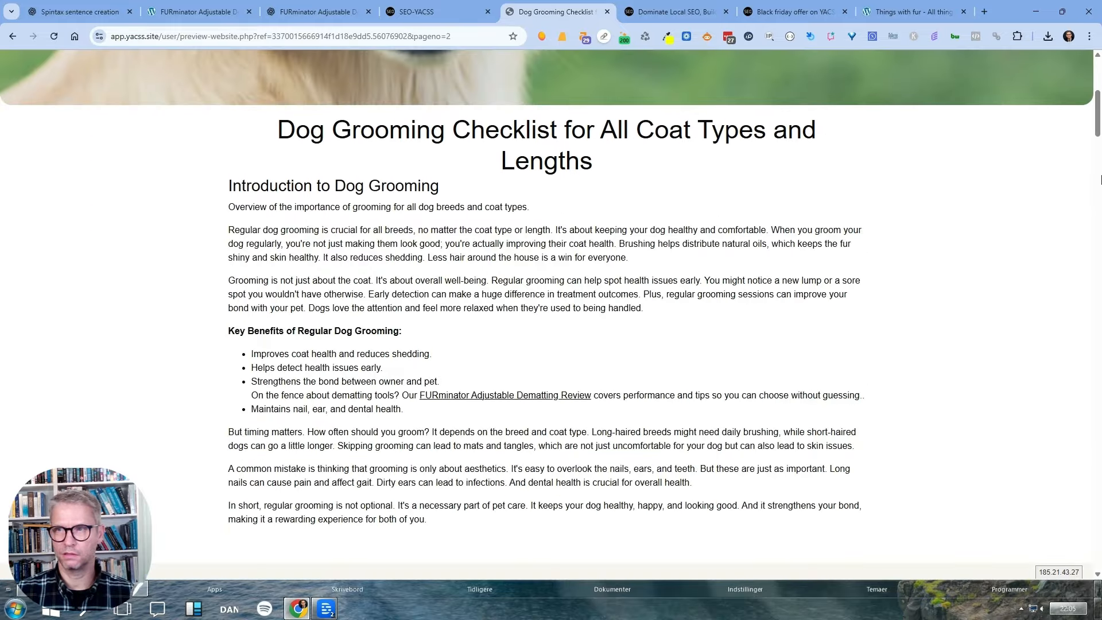
pyautogui.moveTo(1093, 108); pyautogui.dragTo(1099, 69)
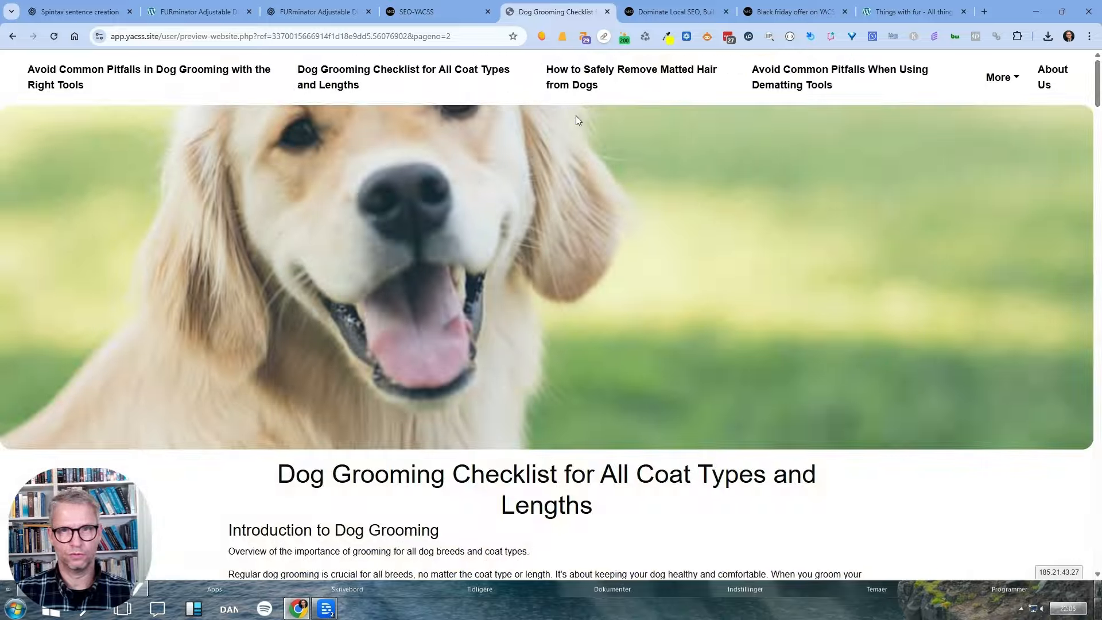
# Open the How to Safely Remove Matted Hair from Dogs page and examine the introduction's spintax sentence and review link.
pyautogui.click(574, 81)
pyautogui.click(1101, 161)
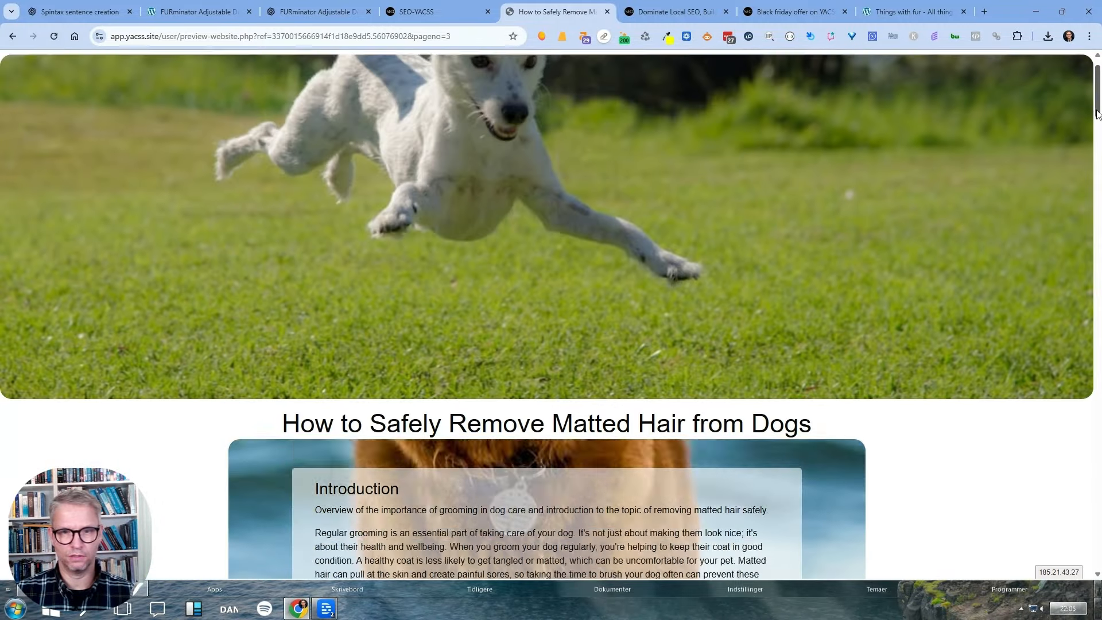
pyautogui.moveTo(1100, 152); pyautogui.dragTo(1046, 8)
pyautogui.scroll(-2, 724, 313)
pyautogui.scroll(-6, 724, 318)
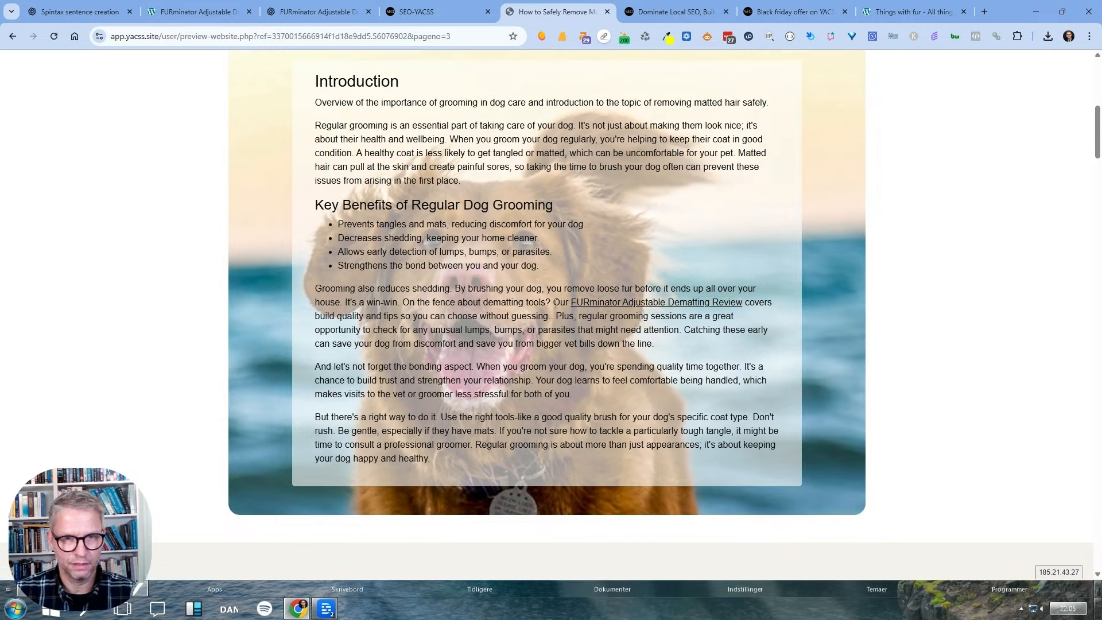
pyautogui.moveTo(441, 303); pyautogui.dragTo(523, 304)
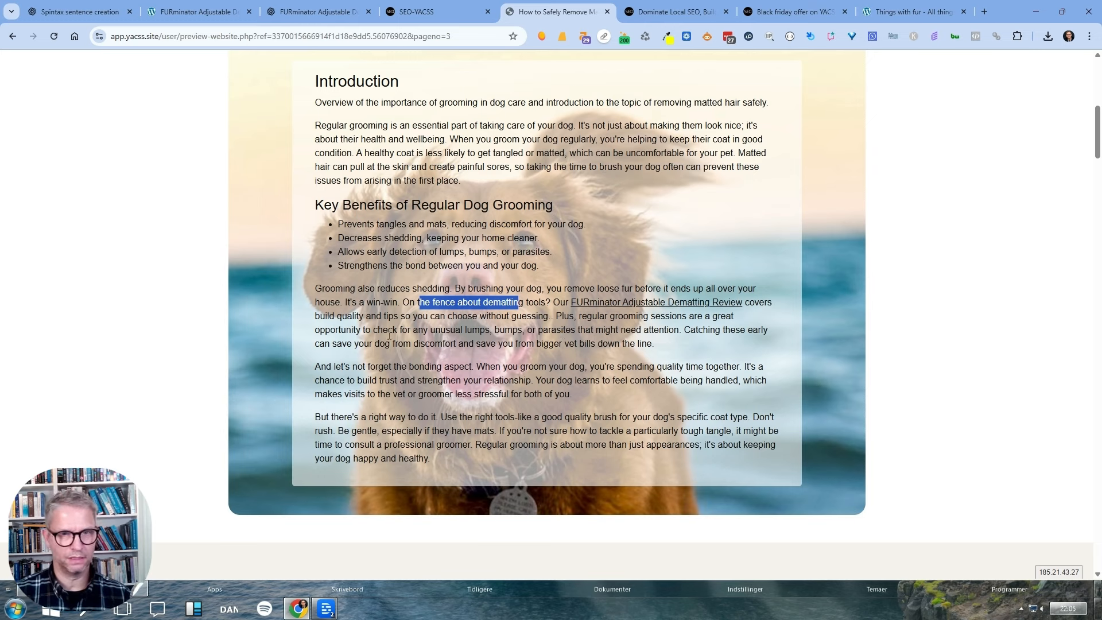
pyautogui.moveTo(506, 288); pyautogui.dragTo(509, 302)
pyautogui.click(517, 303)
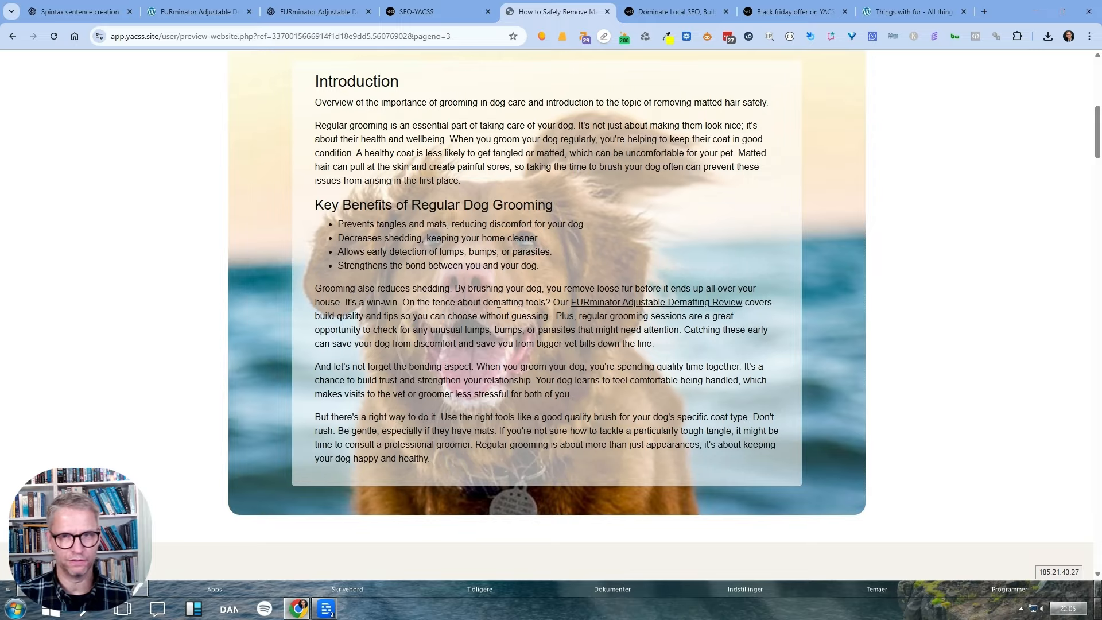
# Check the following sections of the matted hair page and return to the My Websites list.
pyautogui.scroll(7, 511, 241)
pyautogui.scroll(-16, 511, 252)
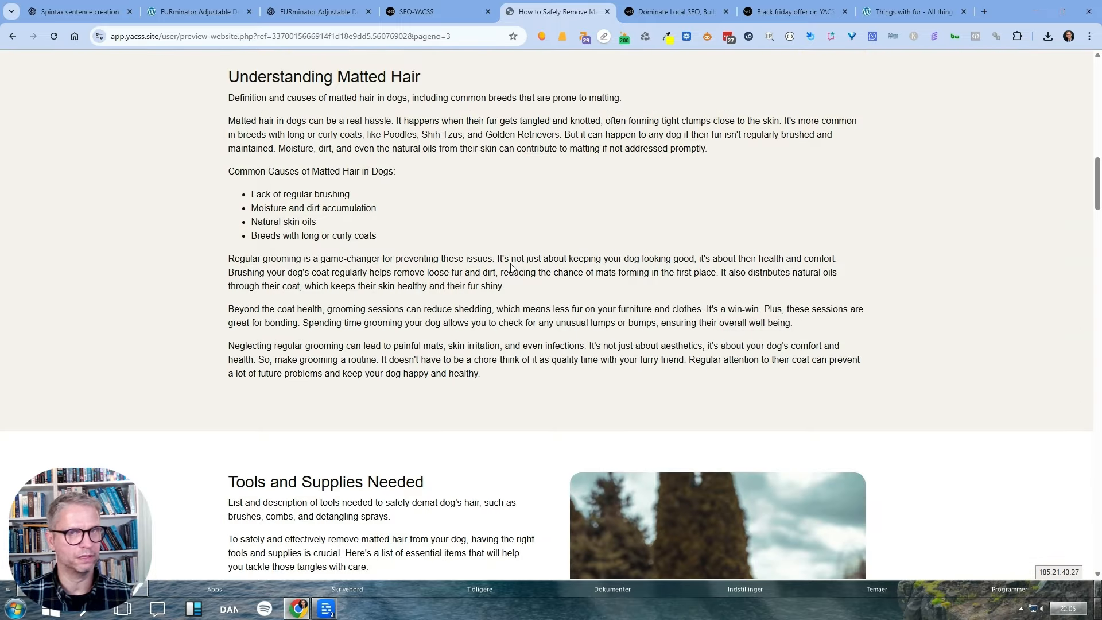
pyautogui.click(437, 11)
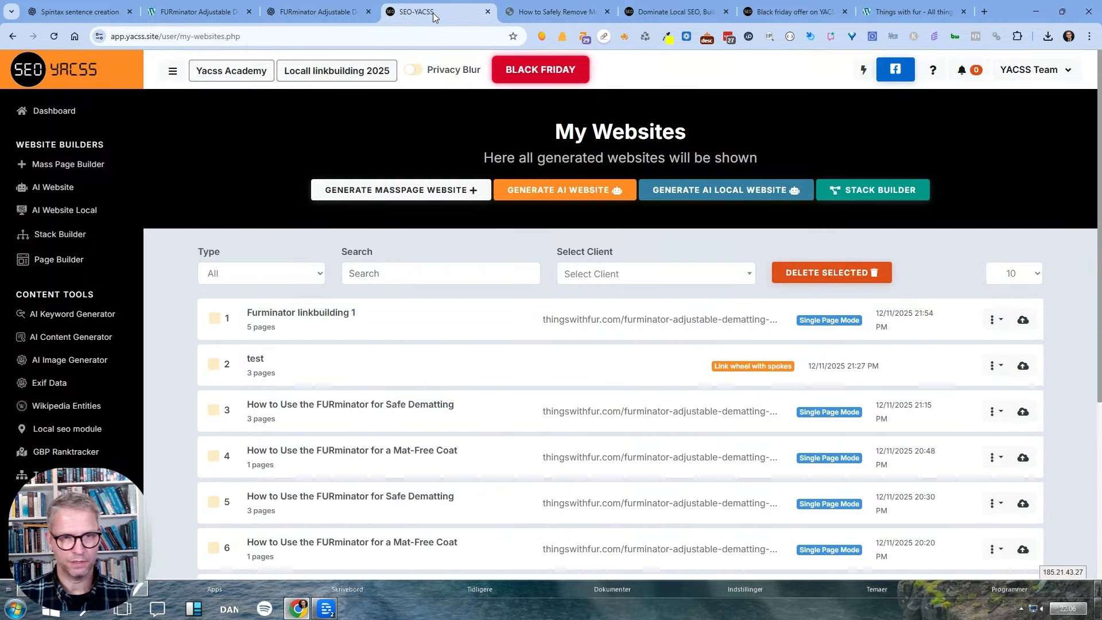
# Review the upload destinations of the Furminator linkbuilding 1 website and open its stack generation page with the available cloud providers.
pyautogui.click(1023, 322)
pyautogui.moveTo(1098, 220); pyautogui.dragTo(1100, 328)
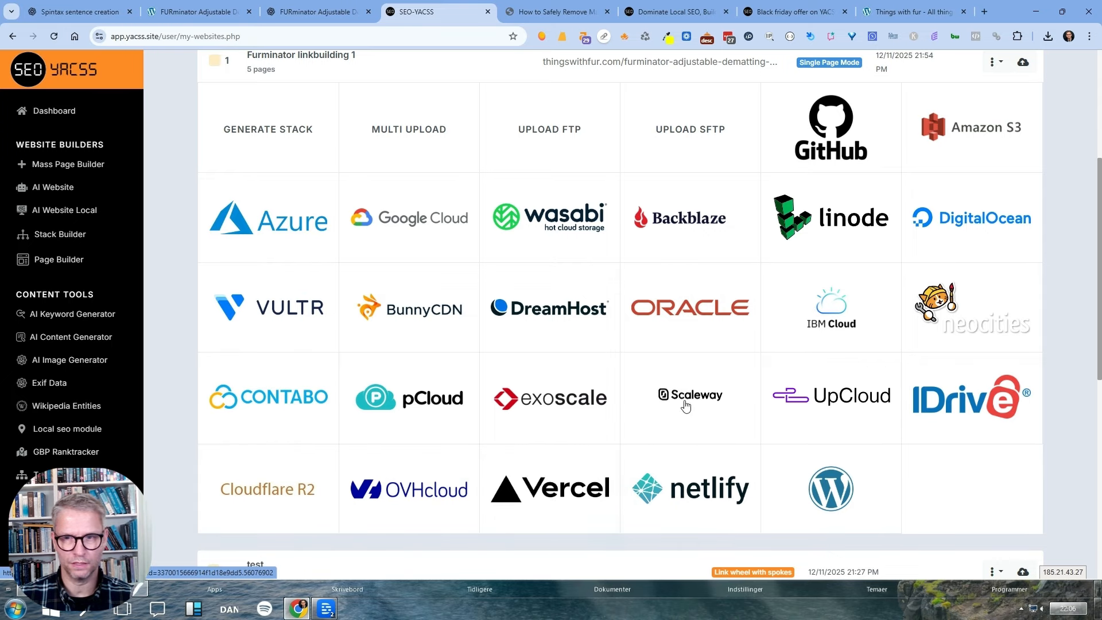
pyautogui.scroll(3, 850, 368)
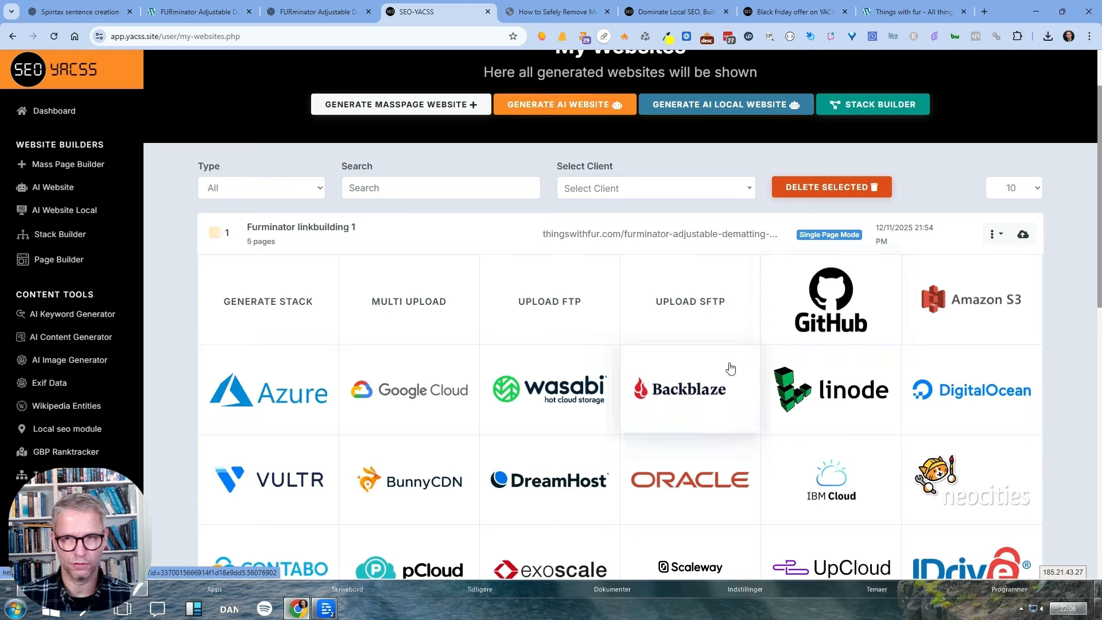
pyautogui.scroll(-2, 707, 373)
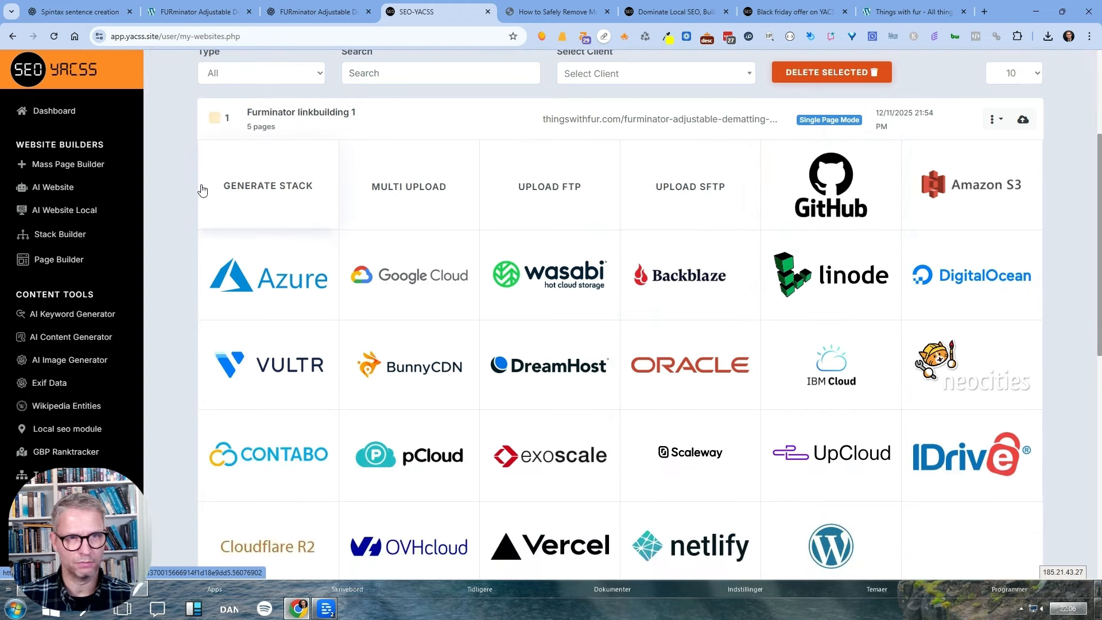
pyautogui.click(301, 189)
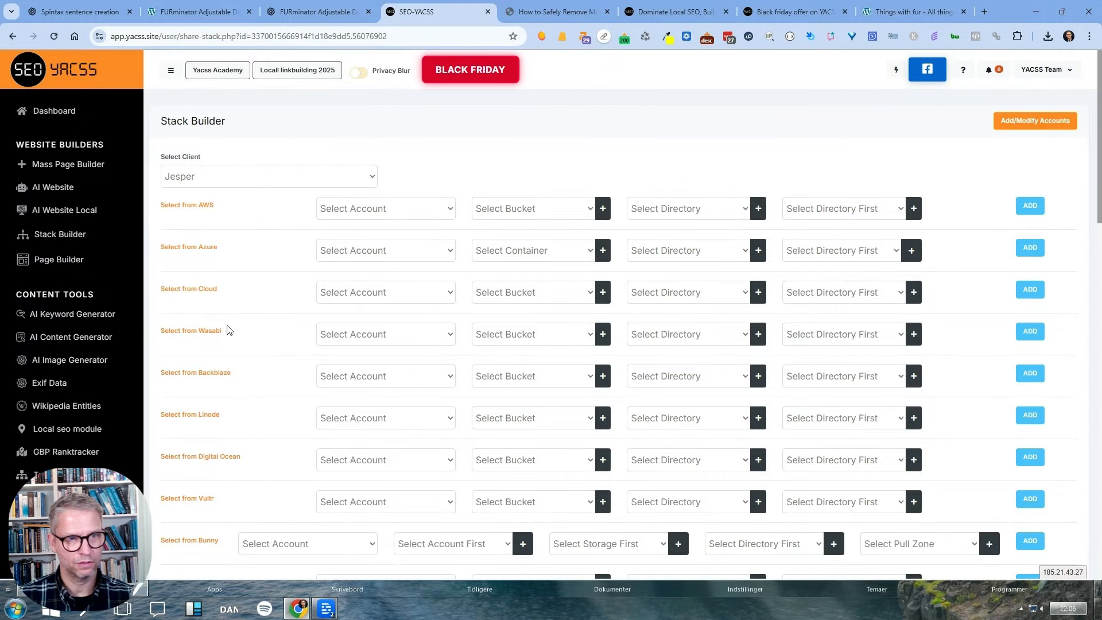
pyautogui.moveTo(223, 332); pyautogui.dragTo(212, 332)
pyautogui.moveTo(188, 374); pyautogui.dragTo(161, 374)
pyautogui.moveTo(204, 413); pyautogui.dragTo(199, 417)
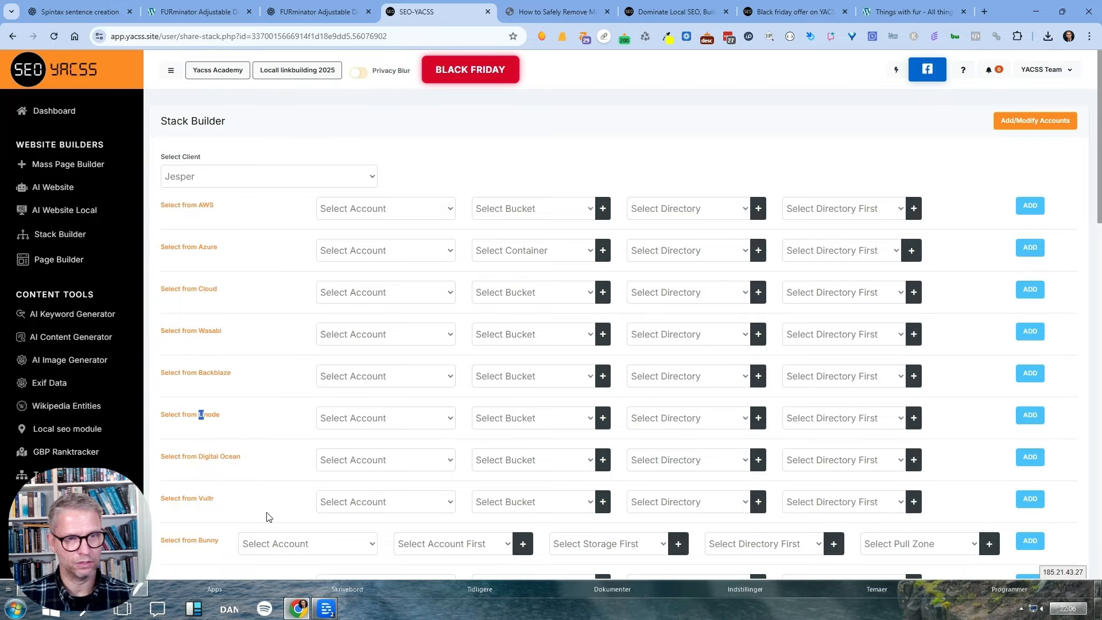
# Try to load the buckets of the SEO Danmark Amazon account for the AWS entry of the stack.
pyautogui.click(399, 208)
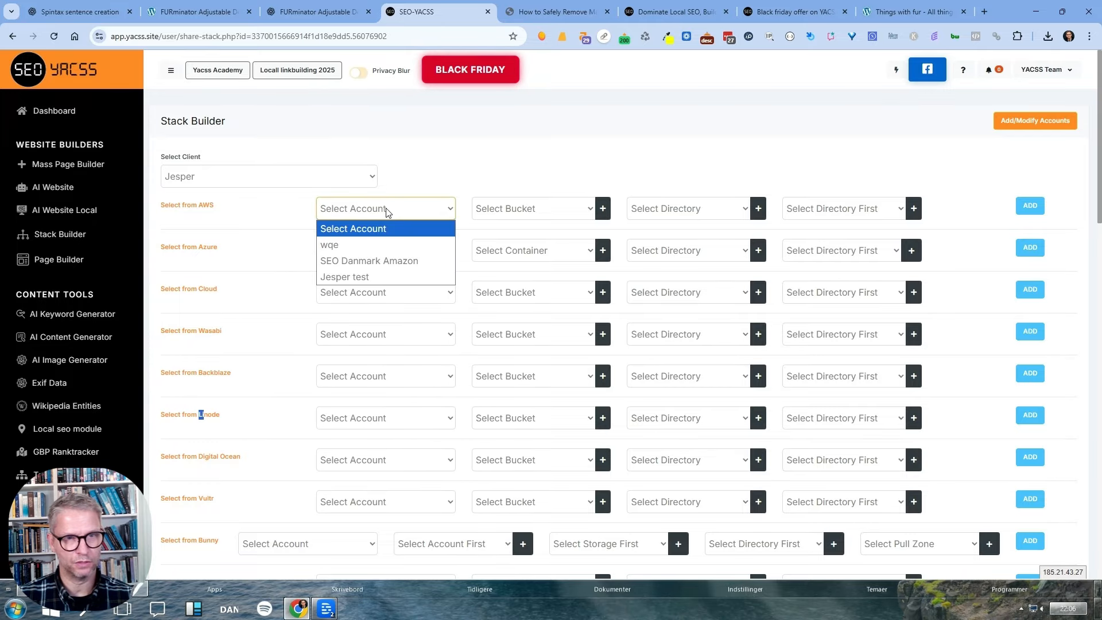
pyautogui.click(363, 261)
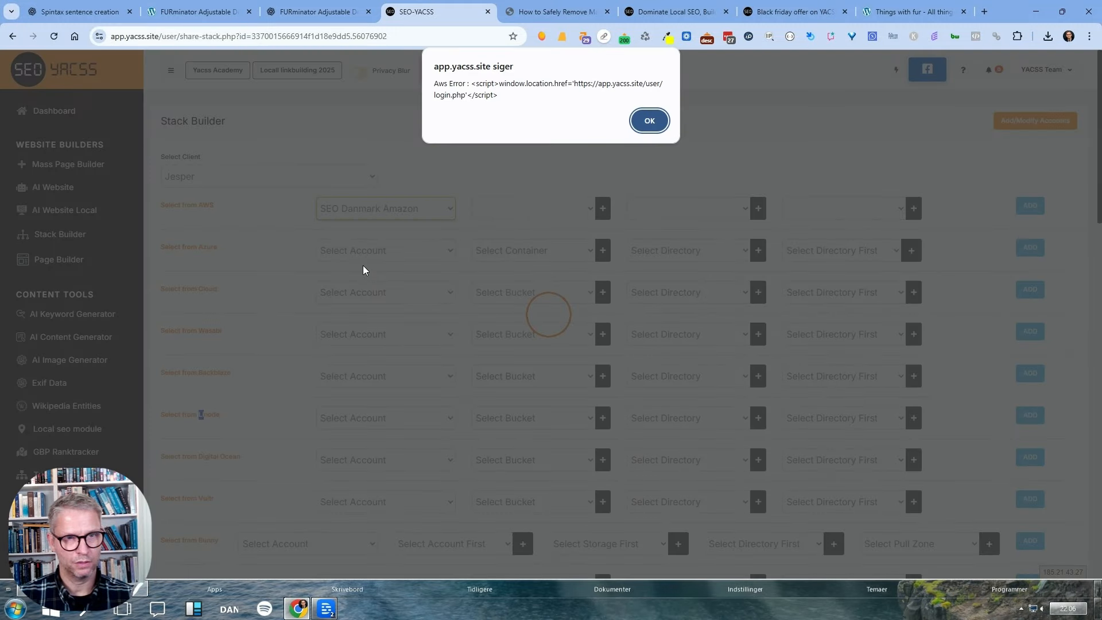
pyautogui.click(636, 128)
pyautogui.click(635, 127)
pyautogui.click(323, 174)
pyautogui.click(462, 160)
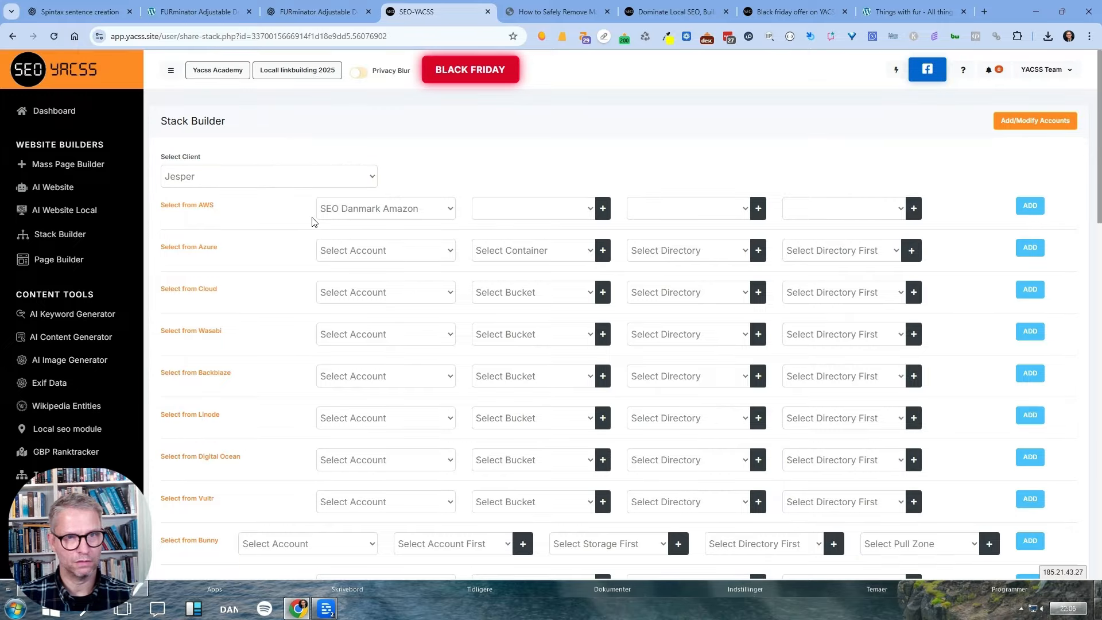
pyautogui.click(354, 222)
pyautogui.click(402, 258)
pyautogui.click(532, 167)
pyautogui.click(542, 212)
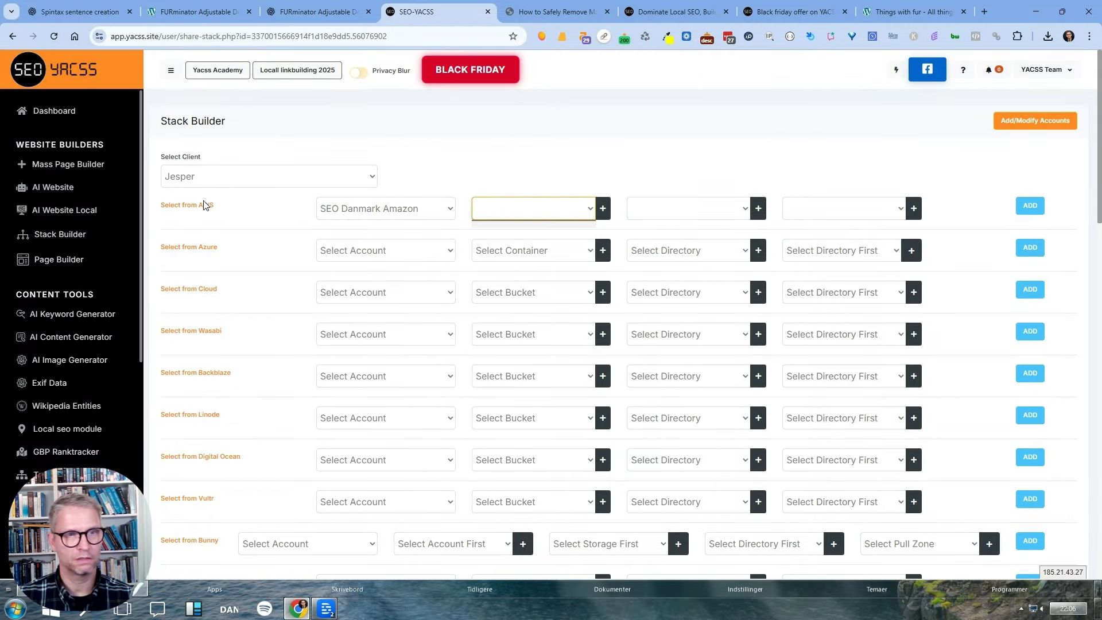
# Try to switch the stack's client to business, dismiss the error dialogs and go back from the page.
pyautogui.click(224, 176)
pyautogui.press('Down')
pyautogui.press('Return')
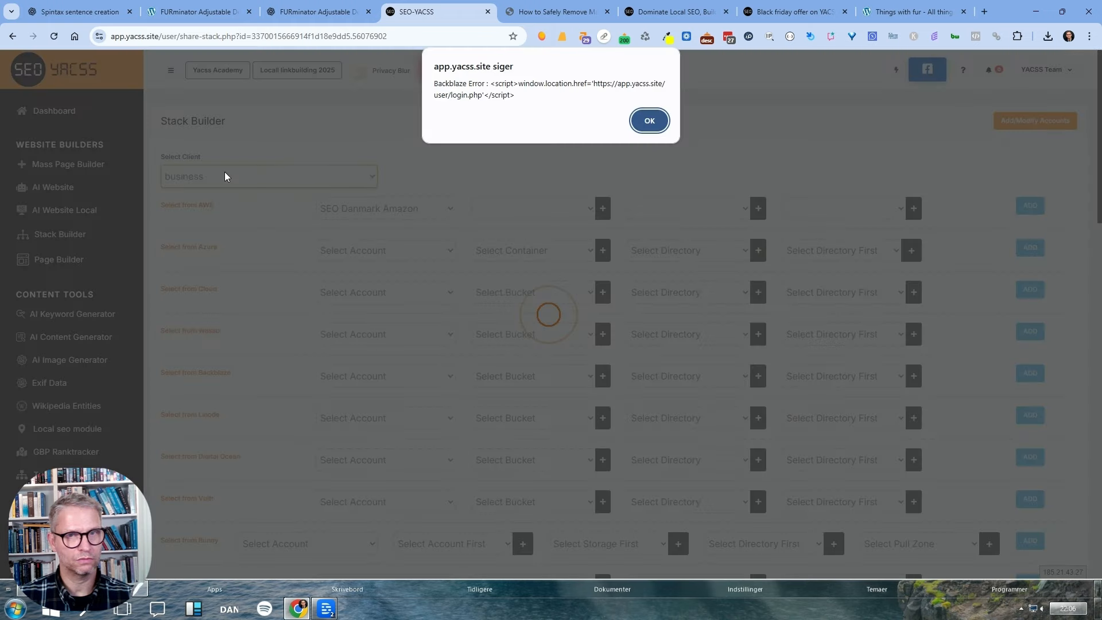
pyautogui.click(648, 122)
pyautogui.click(651, 121)
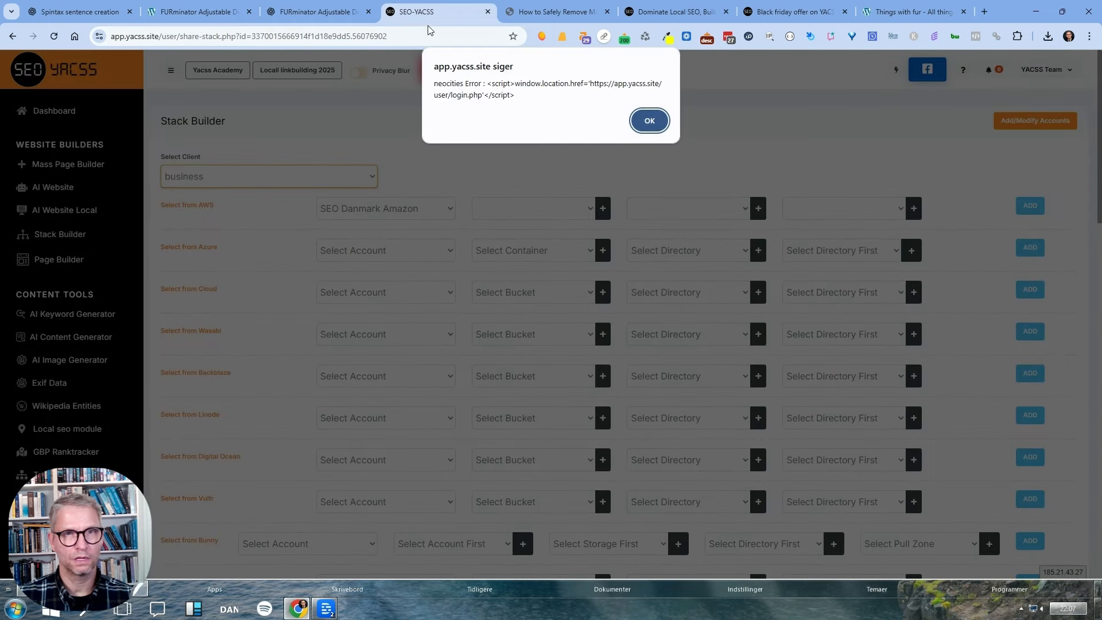
pyautogui.click(12, 37)
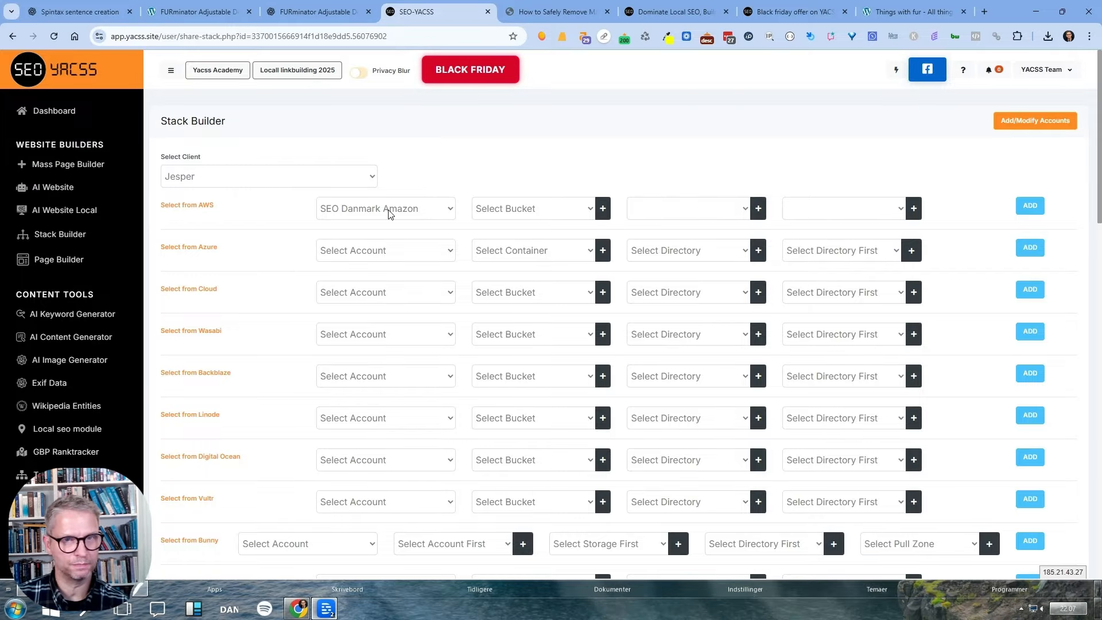
# Select the SEO Danmark Amazon account for AWS and open its list of buckets.
pyautogui.click(362, 215)
pyautogui.click(368, 261)
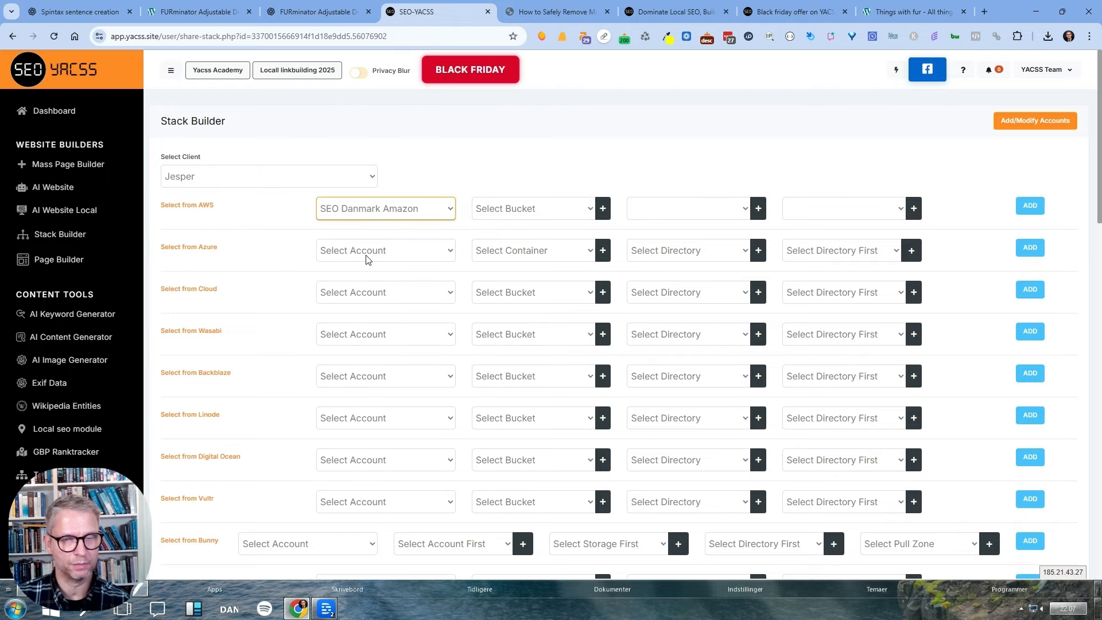
pyautogui.click(561, 212)
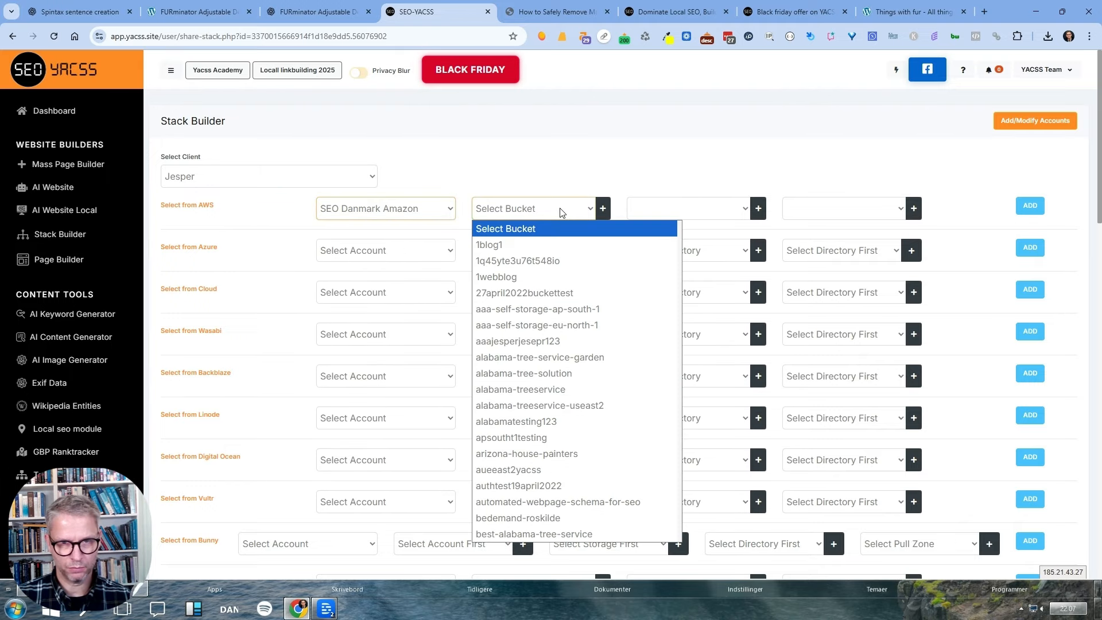